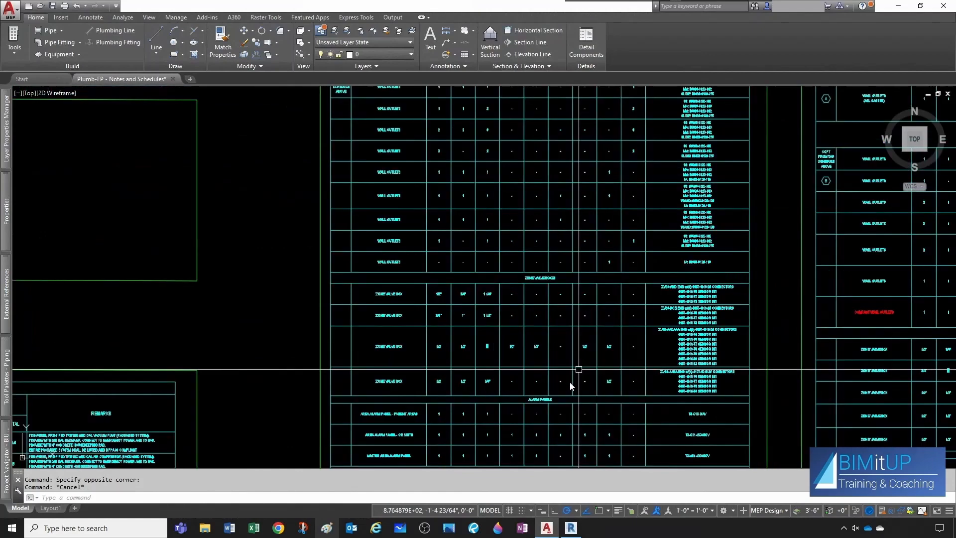
- Examine the Medical Gas System Component Schedules for Beacon Medaes and Amico, including their columns, zone valve boxes and model numbers
scroll(539, 413, down, 5)
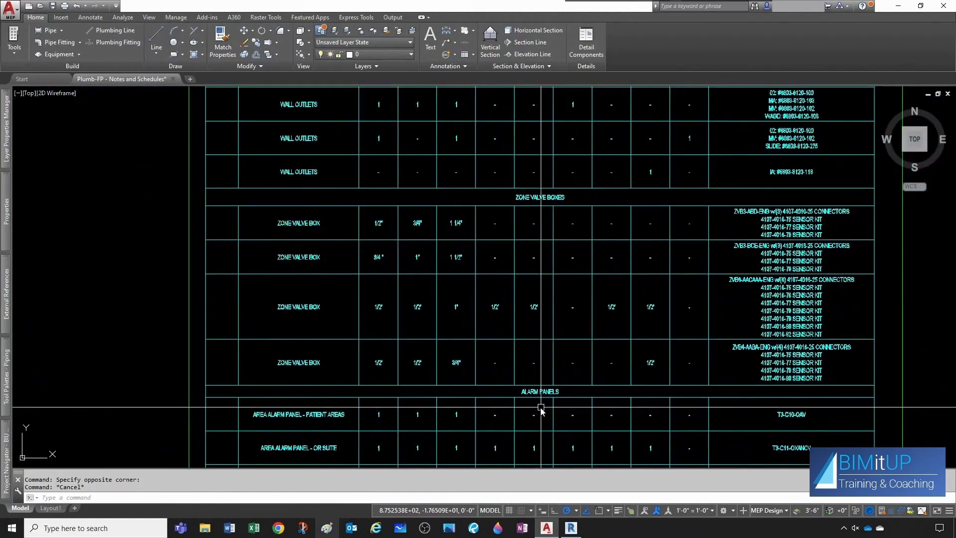
middle_drag(506, 223, 516, 273)
scroll(508, 310, up, 5)
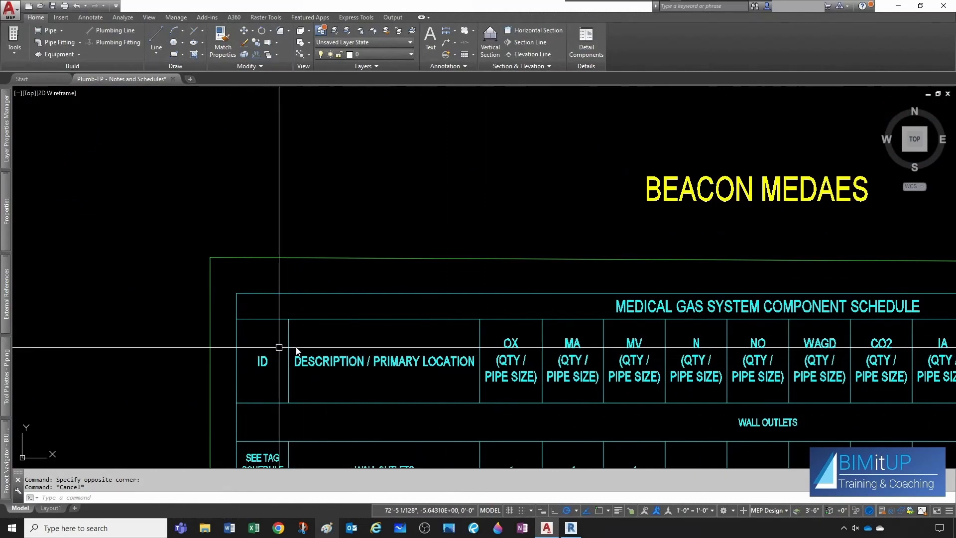
scroll(380, 355, down, 2)
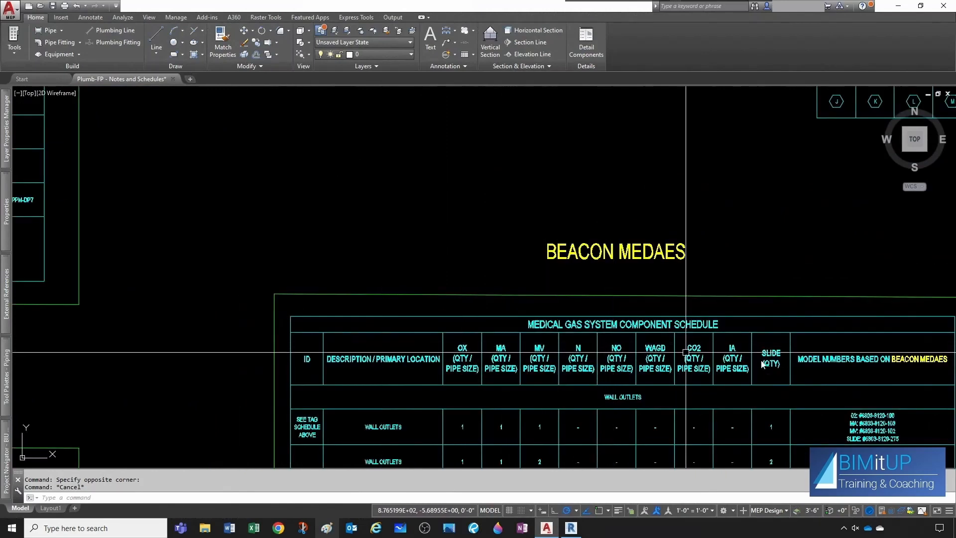
middle_drag(687, 351, 636, 352)
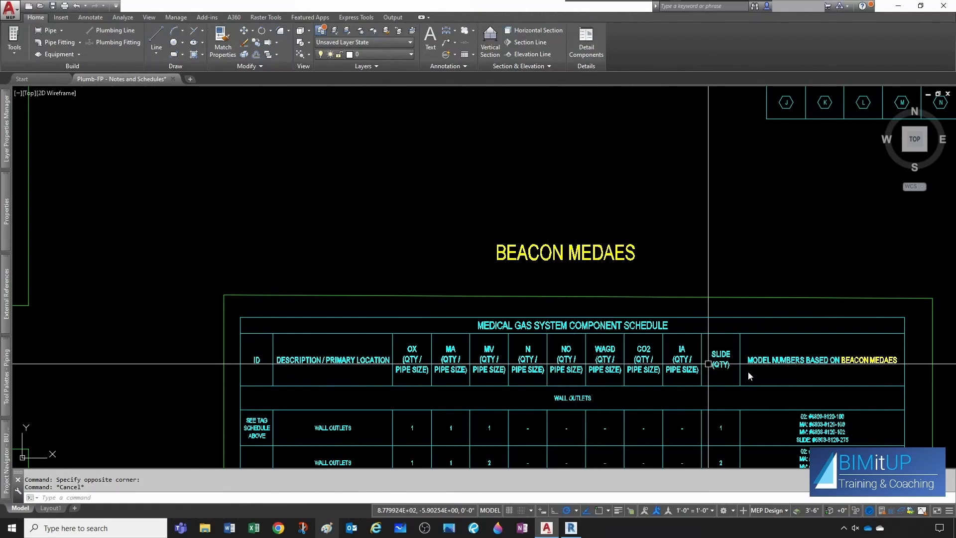
scroll(538, 350, up, 2)
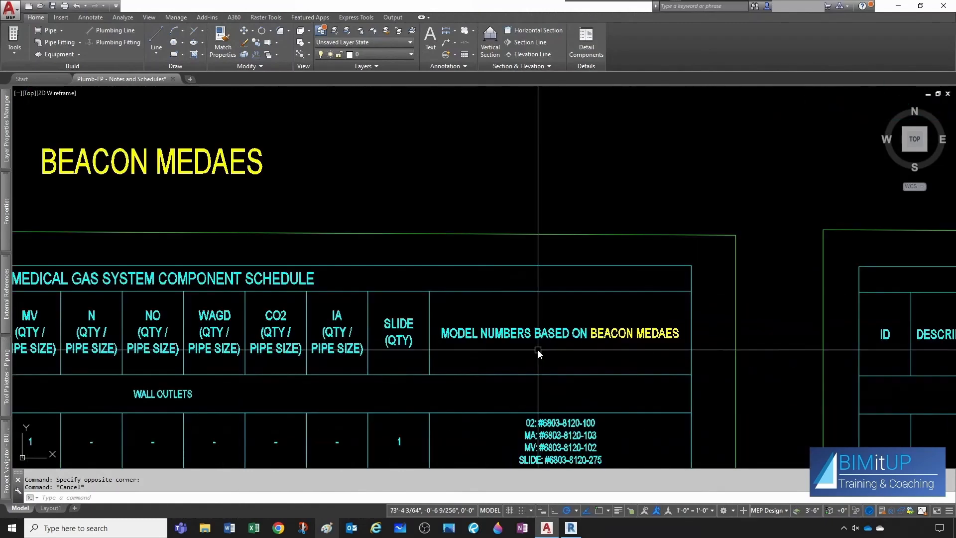
scroll(538, 350, down, 2)
middle_drag(708, 366, 639, 388)
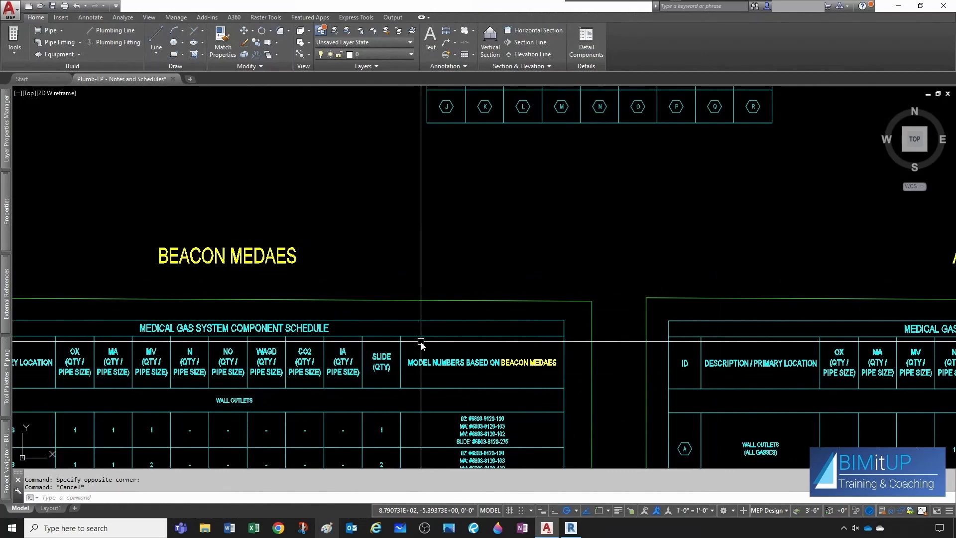
scroll(341, 292, down, 2)
scroll(656, 314, up, 2)
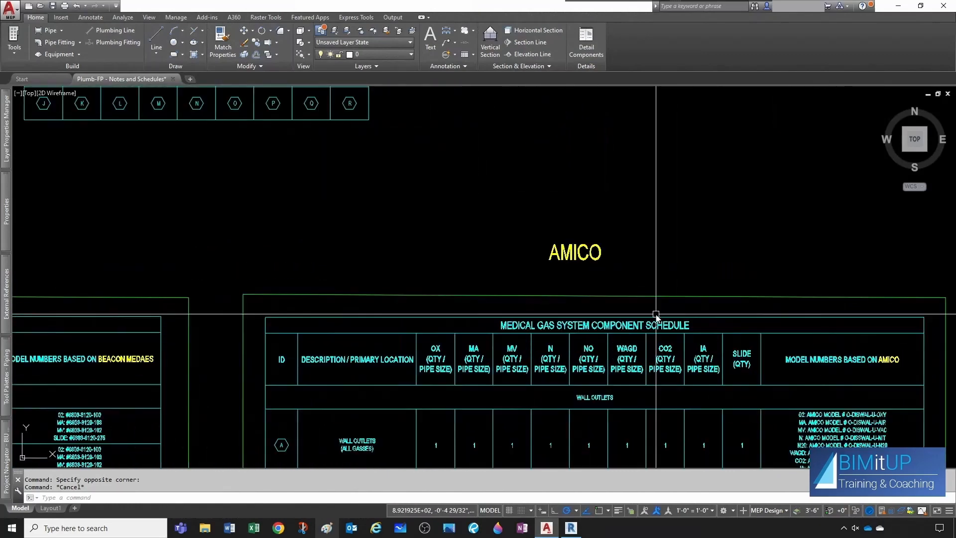
middle_drag(700, 396, 671, 305)
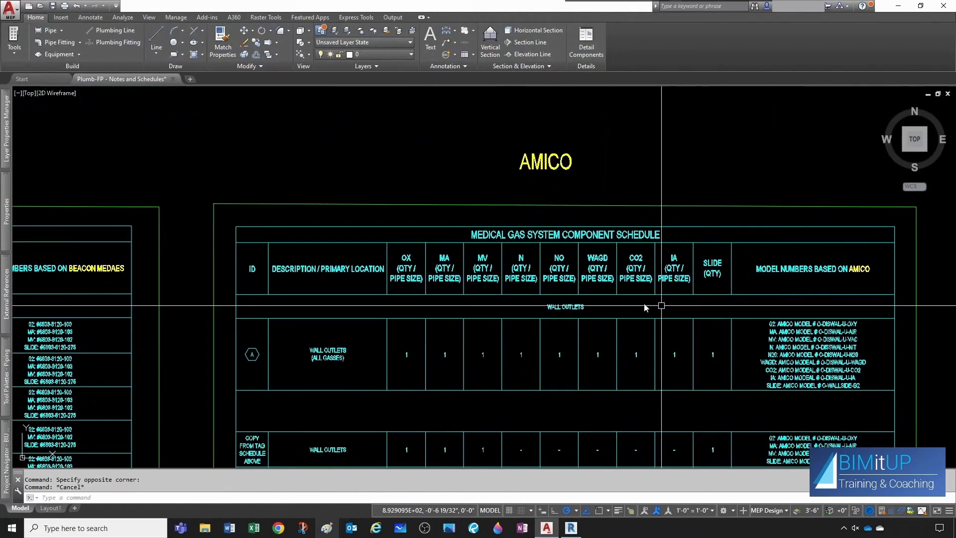
- Examine the Medical Gas Zone Valve Box Schedule's columns for model, gas service sizes, alarm panel, sensor location, rooms served and location
scroll(585, 303, down, 4)
middle_drag(751, 316, 466, 303)
scroll(743, 278, up, 4)
scroll(742, 278, up, 2)
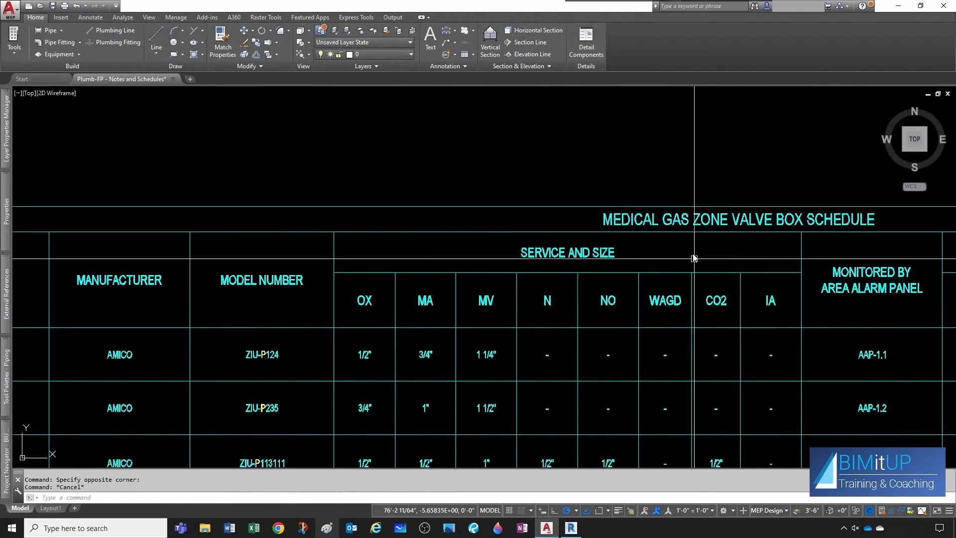
scroll(651, 281, down, 3)
middle_drag(348, 273, 430, 272)
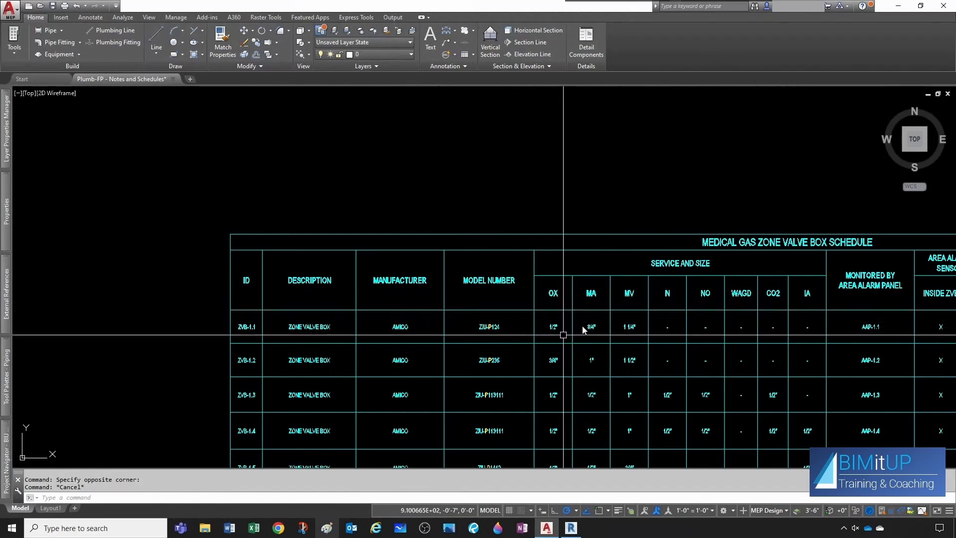
middle_drag(777, 327, 756, 330)
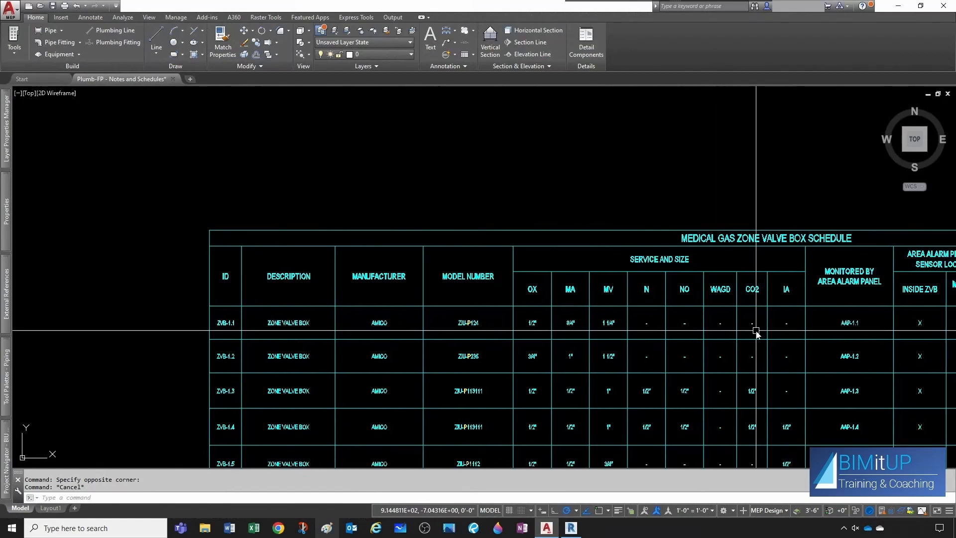
middle_drag(811, 342, 644, 330)
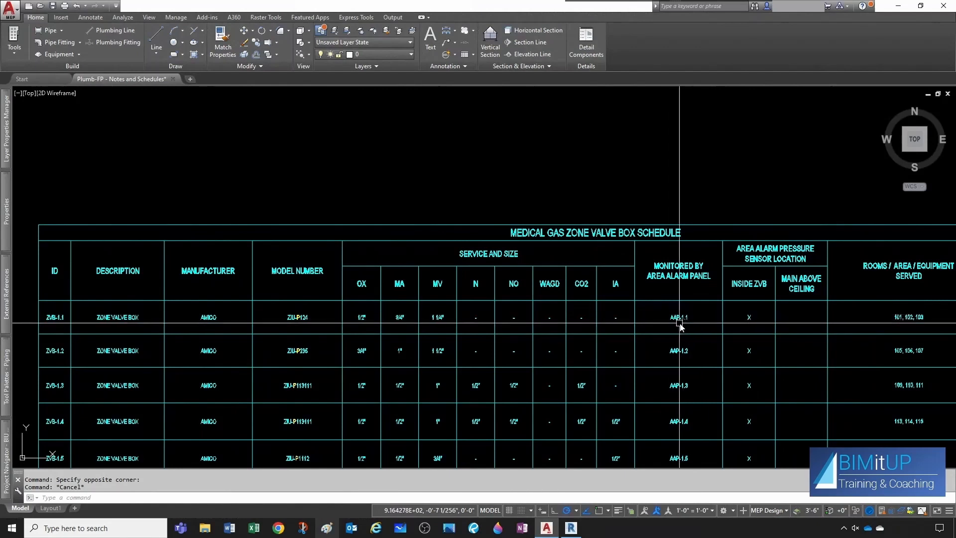
middle_drag(786, 331, 694, 329)
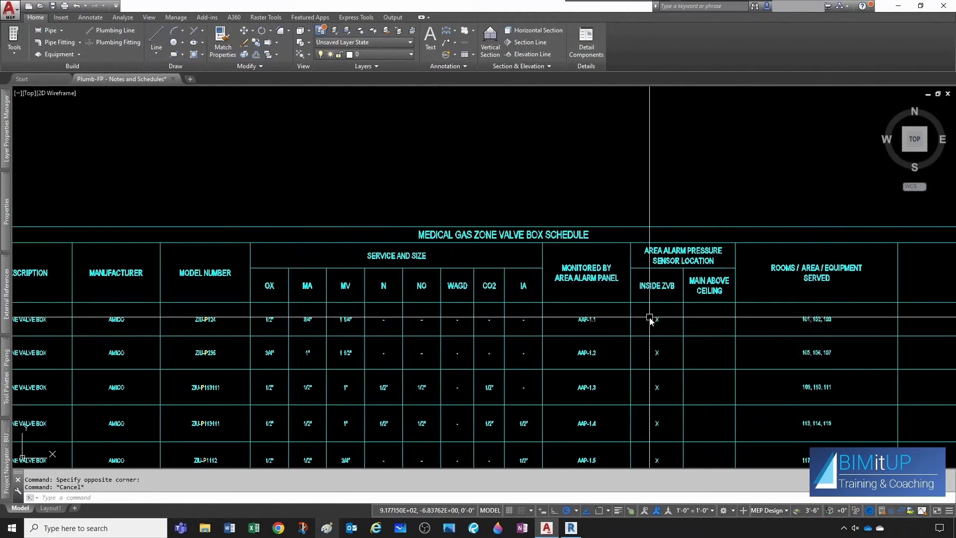
scroll(649, 318, down, 2)
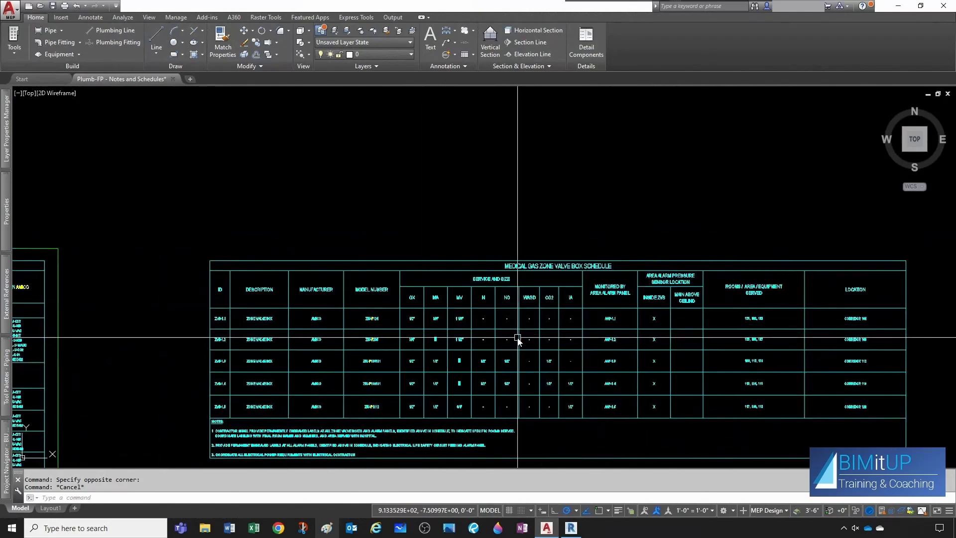
middle_drag(529, 312, 542, 311)
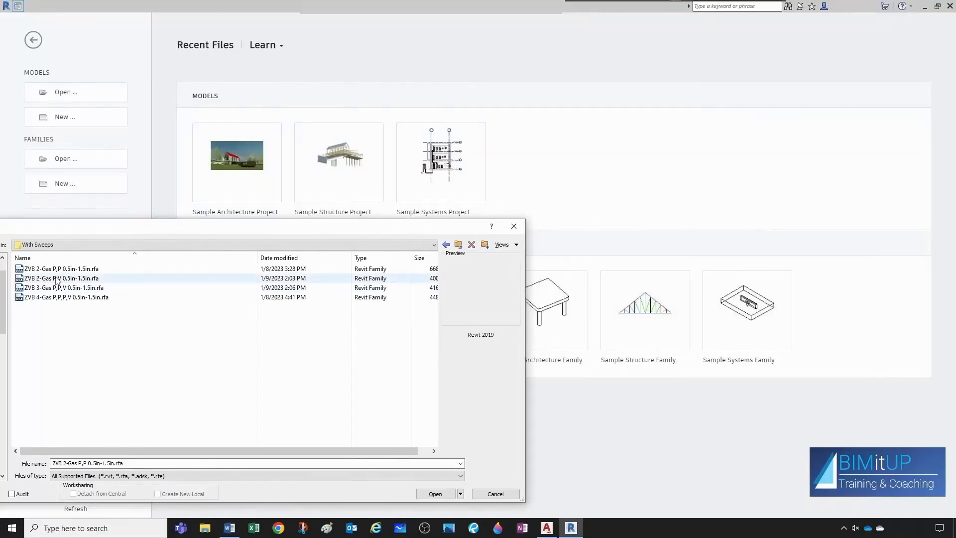
- Switch to Revit, open the family ZVB 2-Gas P,P 0.5in-1.5in.rfa and view its family types
click(75, 268)
click(422, 493)
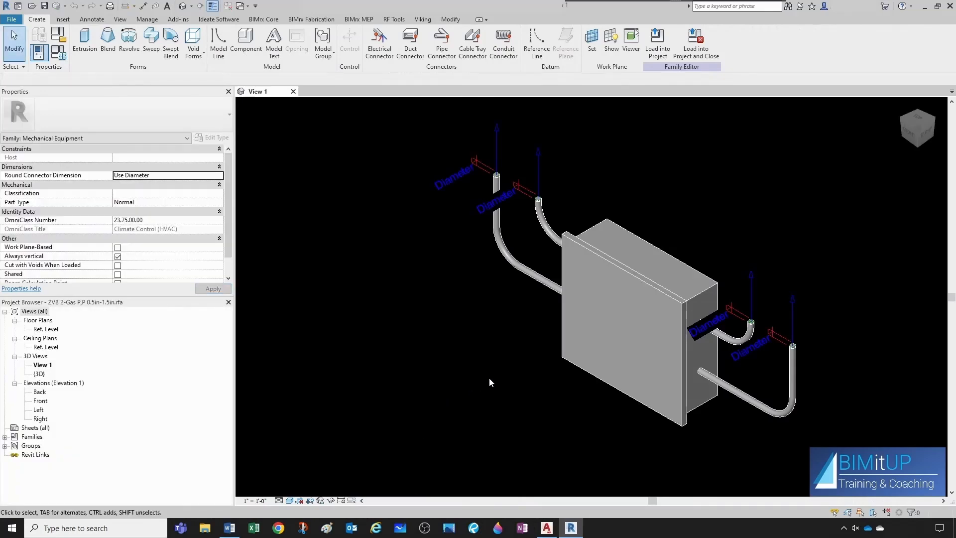
click(58, 53)
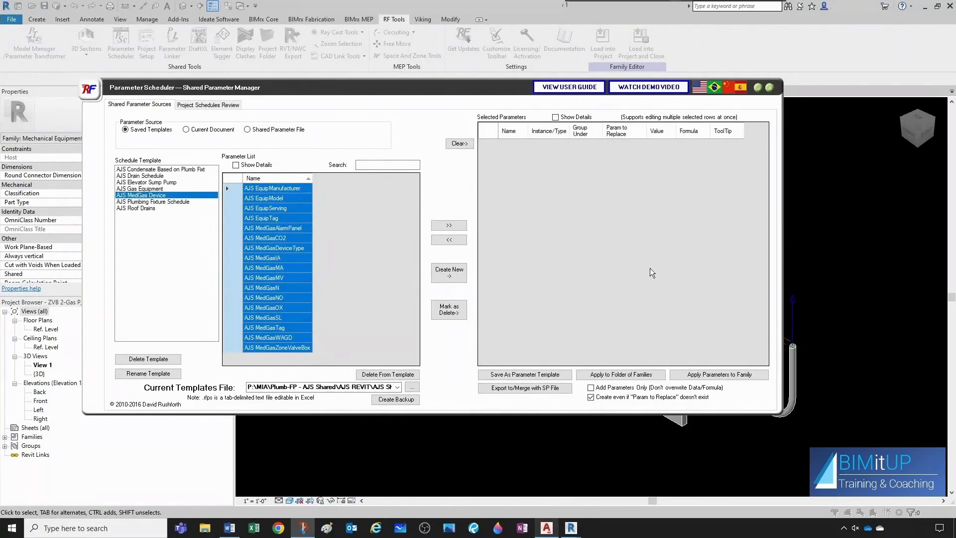
- Apply all shared parameters of the AJS MedGas Device template to the family with the Parameter Scheduler
mouse_move(955, 154)
mouse_down()
mouse_move(850, 218)
mouse_move(321, 0)
mouse_up()
click(449, 225)
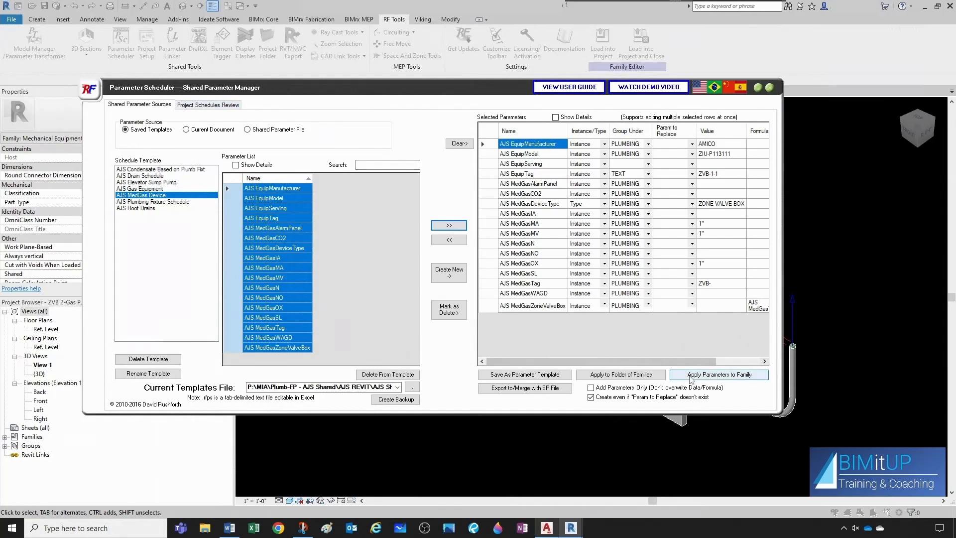
click(725, 378)
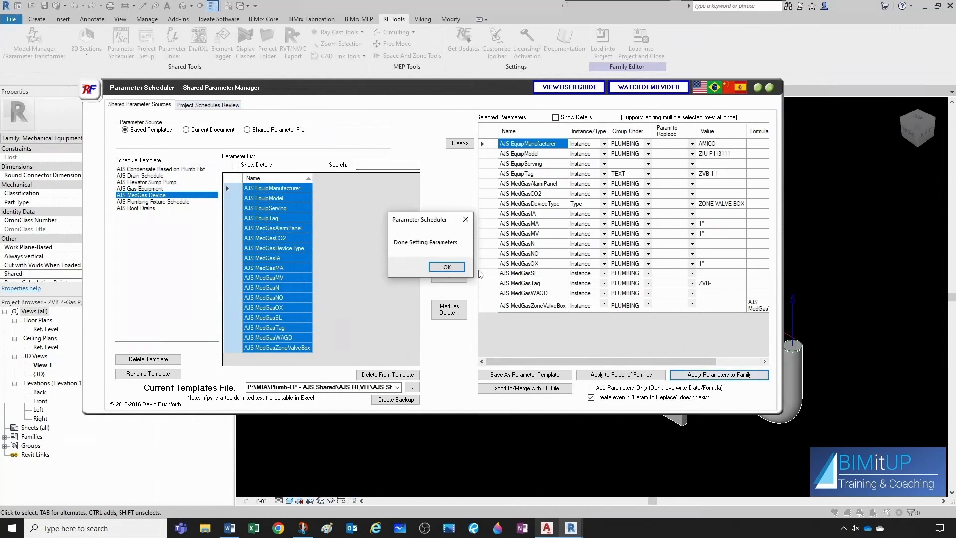
click(437, 267)
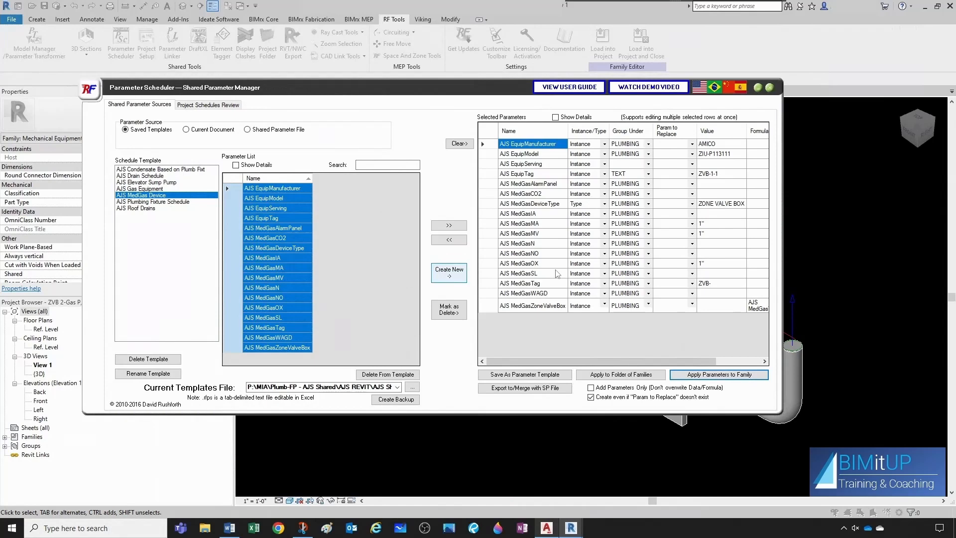
click(769, 87)
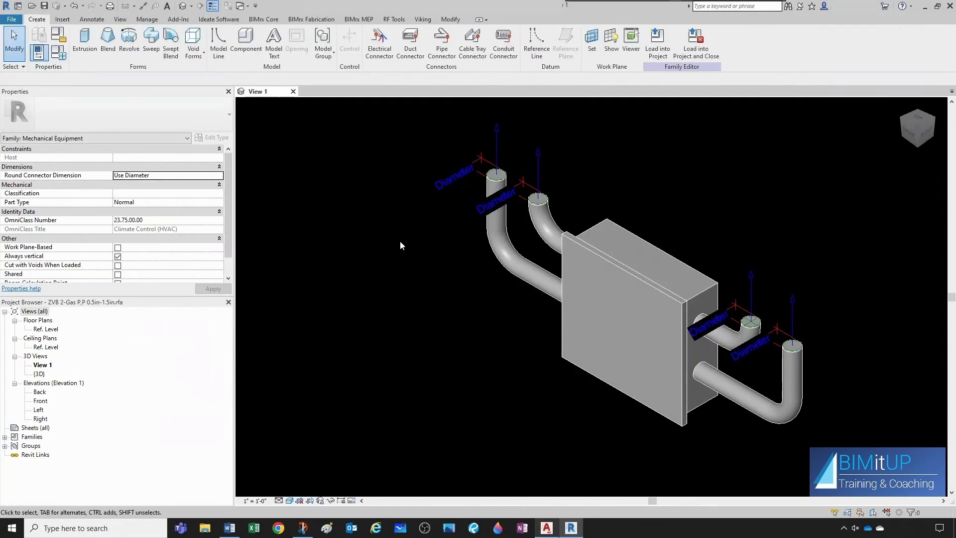
- Set AJS EquipTag to ZVB-X.X in the 0.5", 0.5" and 0.75", 0.75" family types
click(58, 54)
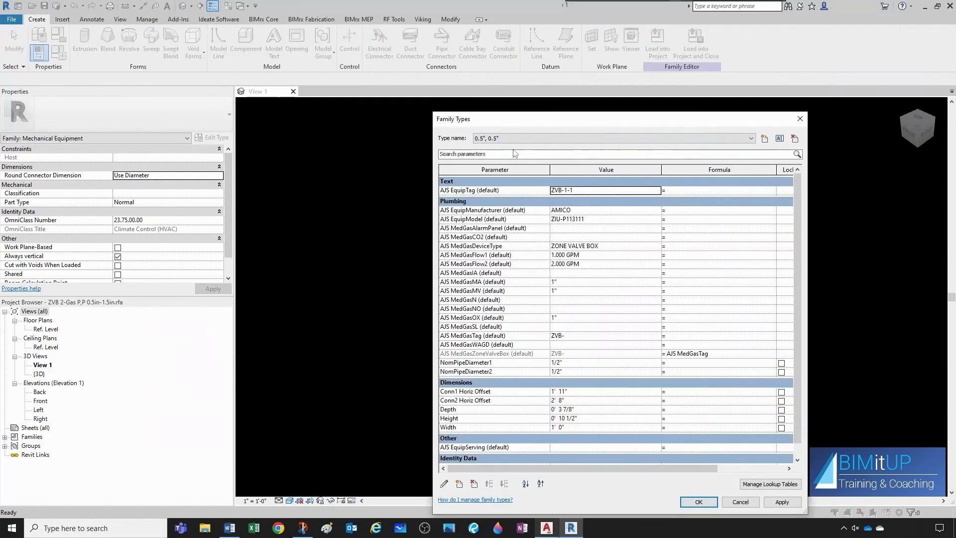
click(564, 190)
drag(574, 190, 558, 190)
click(575, 139)
click(512, 156)
drag(574, 190, 555, 190)
- Set AJS EquipTag to ZVB-X.X in the 1.00", 1.00" family type
click(587, 140)
click(511, 160)
click(559, 190)
drag(558, 190, 539, 194)
key(ctrl+v)
click(591, 140)
click(554, 162)
- Set AJS EquipTag to ZVB-X.X in the 1.25", 1.25" and 1.50", 1.50" family types
click(588, 139)
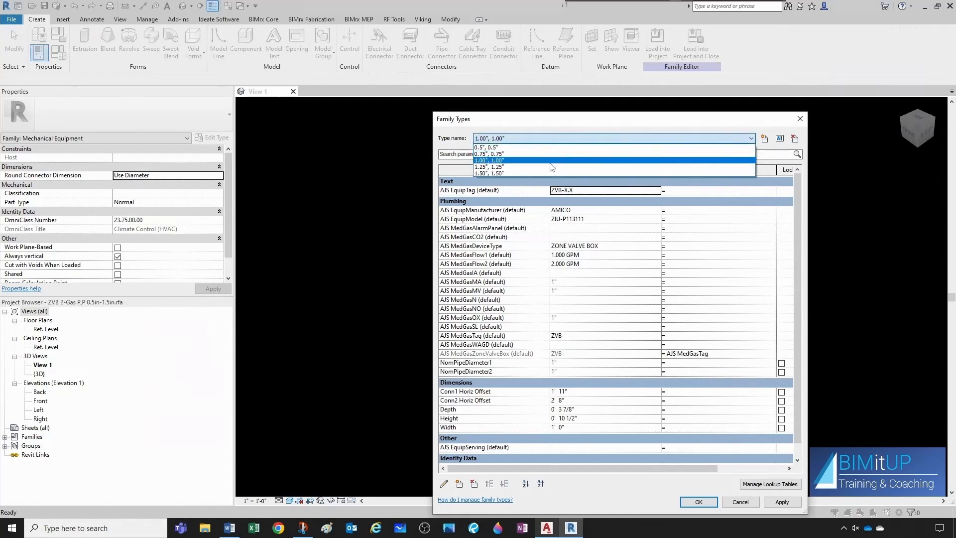
click(554, 168)
click(587, 139)
click(554, 175)
text(ZVB-X.X)
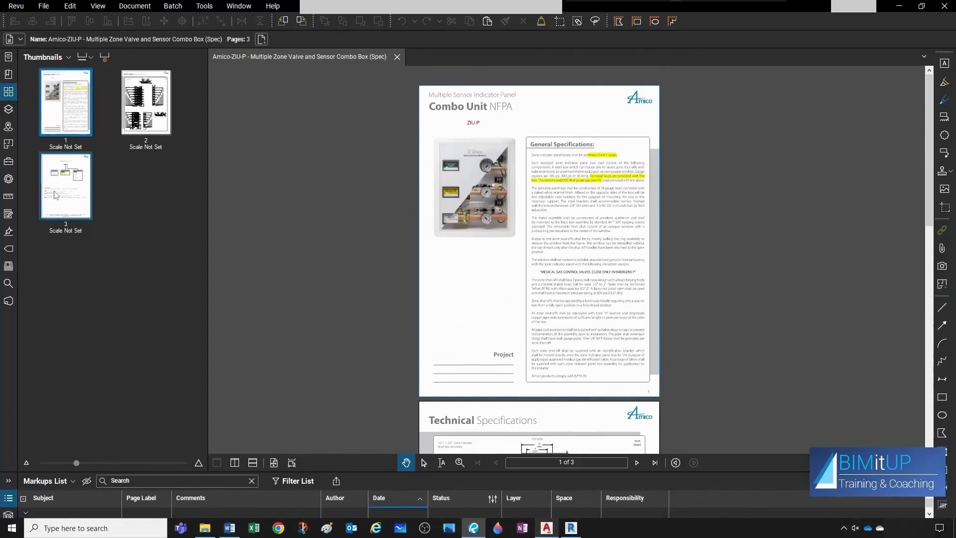
- Switch to Revu and examine how model numbers encode language and valve size on page 3 of the Amico ZIU-P specification
click(56, 194)
scroll(508, 199, up, 5)
scroll(599, 294, down, 3)
scroll(573, 188, down, 1)
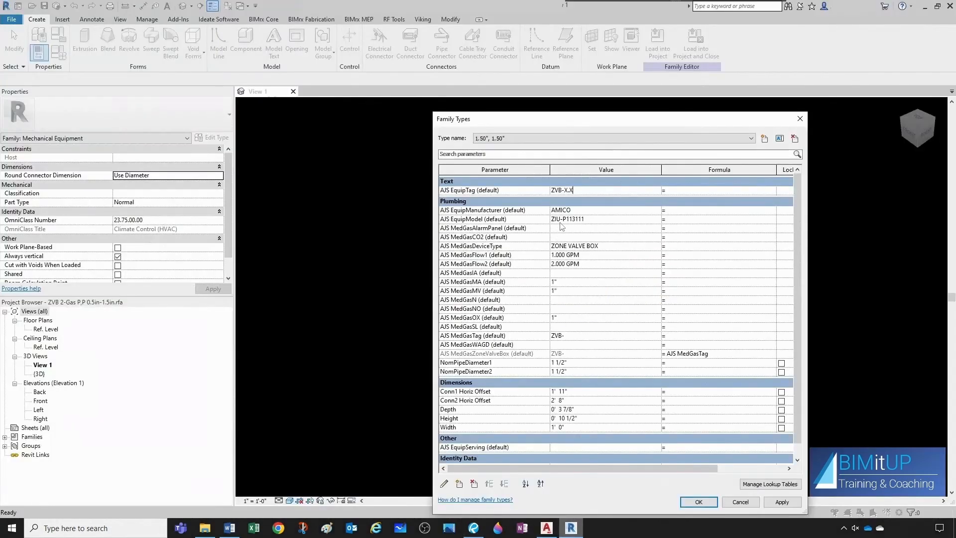
click(472, 532)
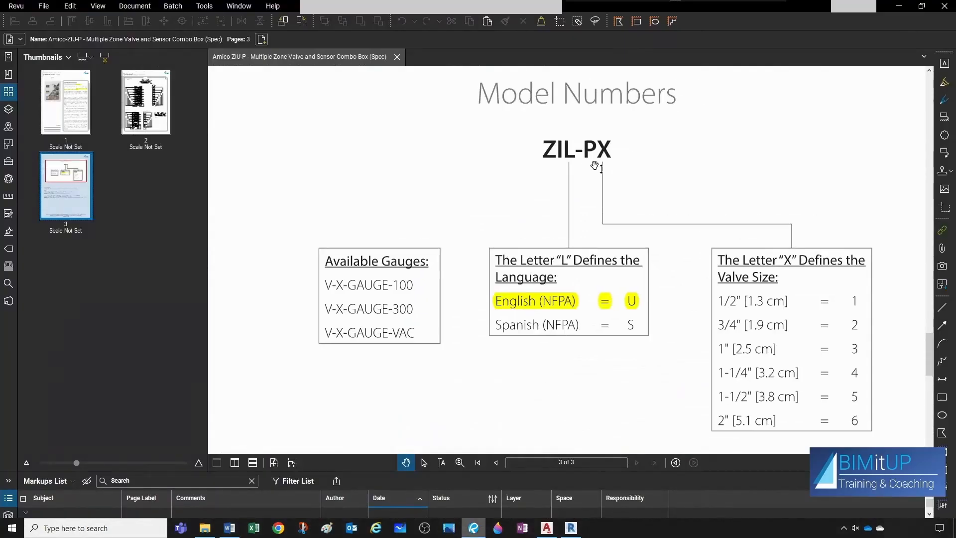
drag(610, 177, 558, 165)
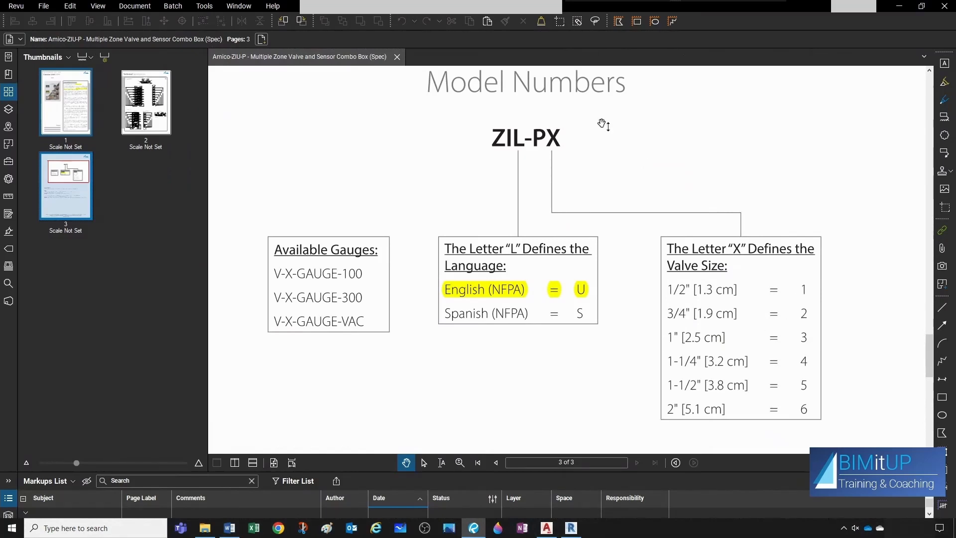
drag(726, 6, 955, 1)
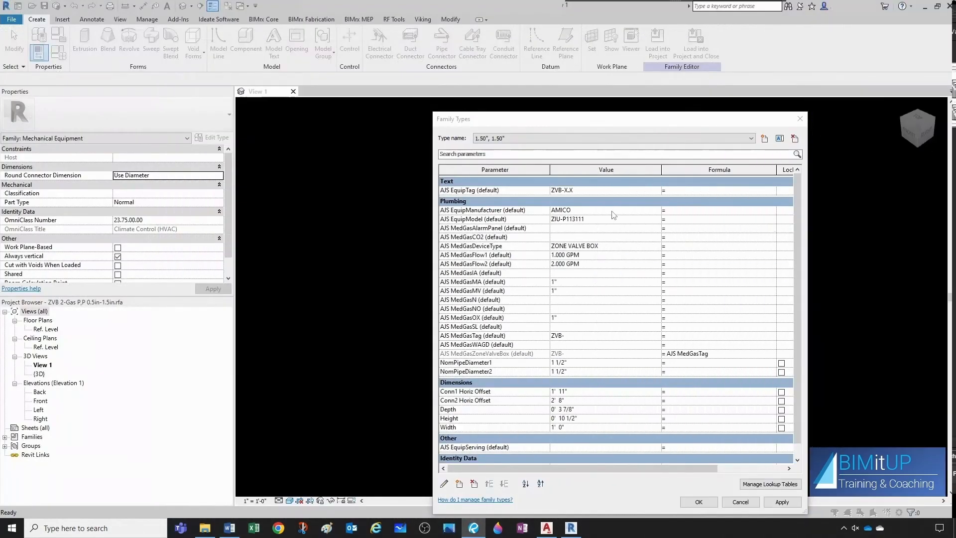
- Switch back to Revit and set AJS EquipModel to ZIU-P11 in the 0.5", 0.5" family type
click(570, 139)
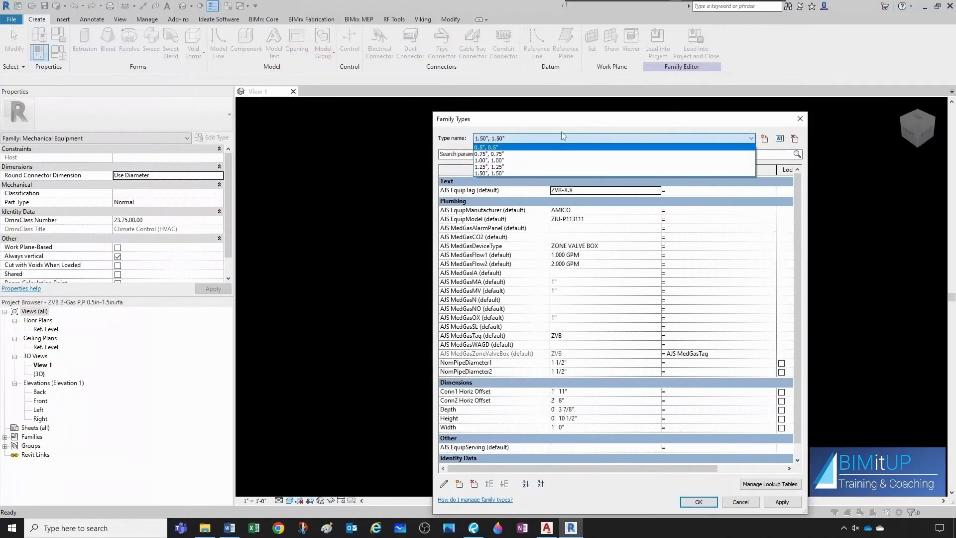
click(573, 127)
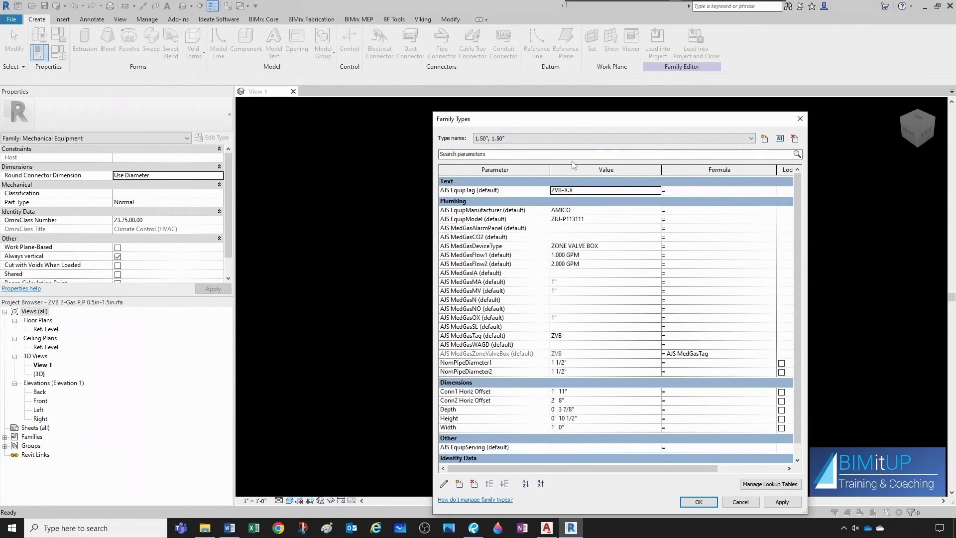
click(590, 134)
click(511, 147)
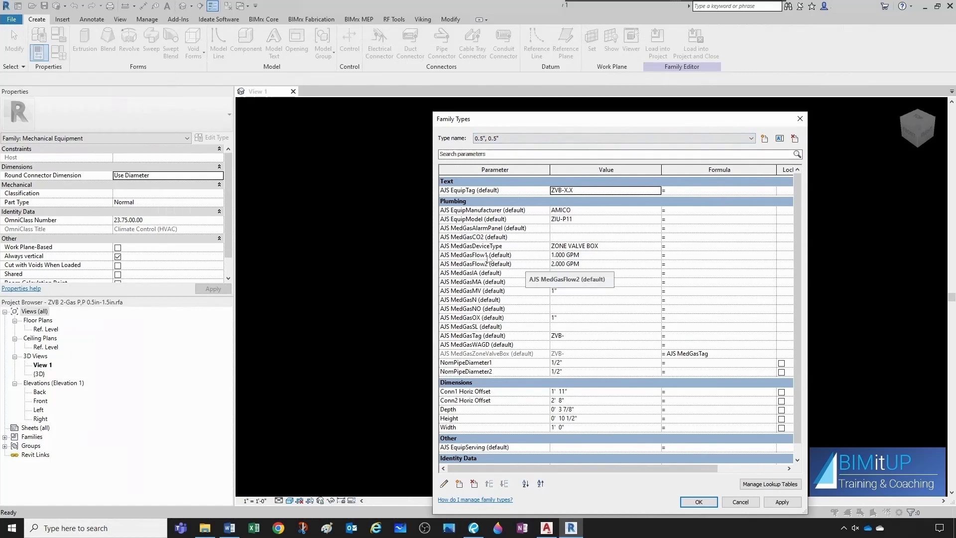
- Set AJS MedGasFlow2 to 1 GPM in the 0.5", 0.5" family type
click(575, 262)
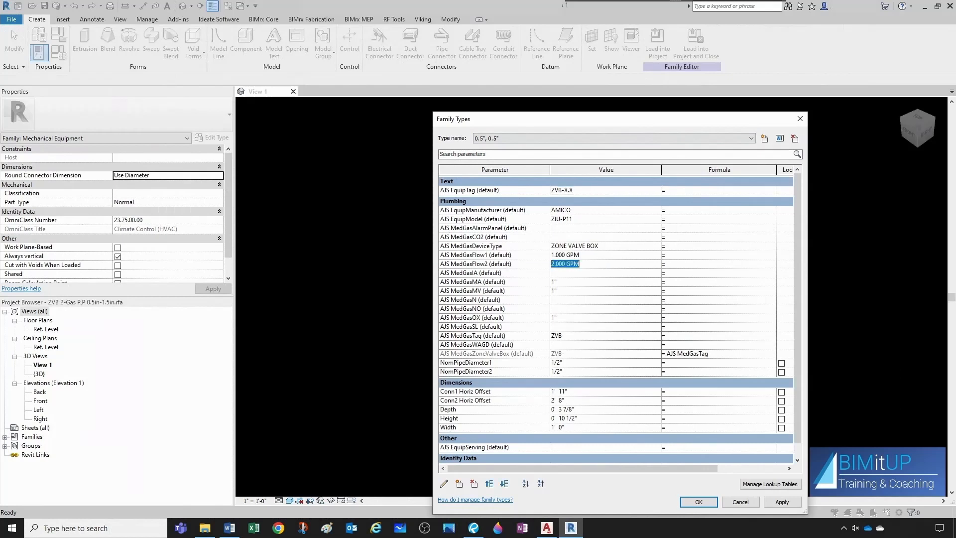
text(1)
click(541, 256)
- Clear the AJS MedGasMA value in the 0.5", 0.5" family type
click(496, 138)
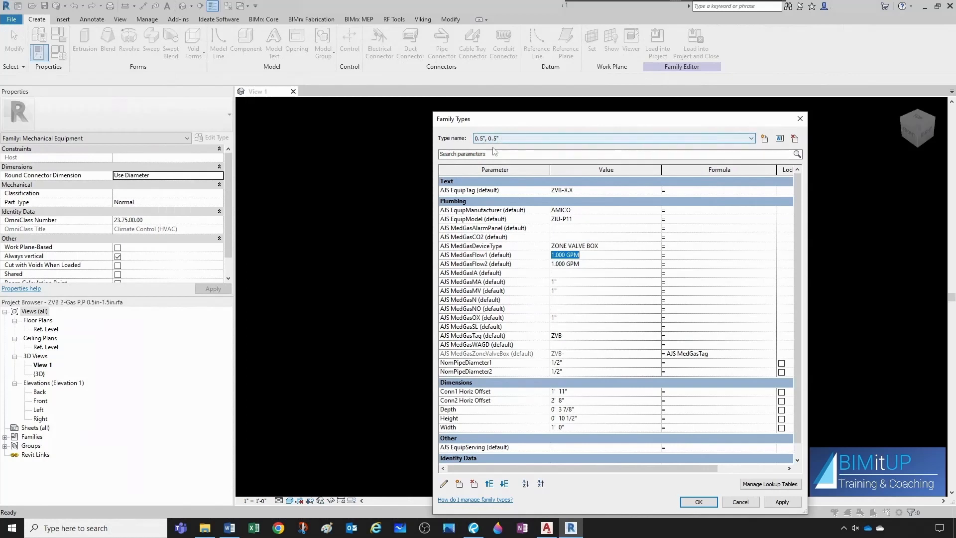
click(564, 282)
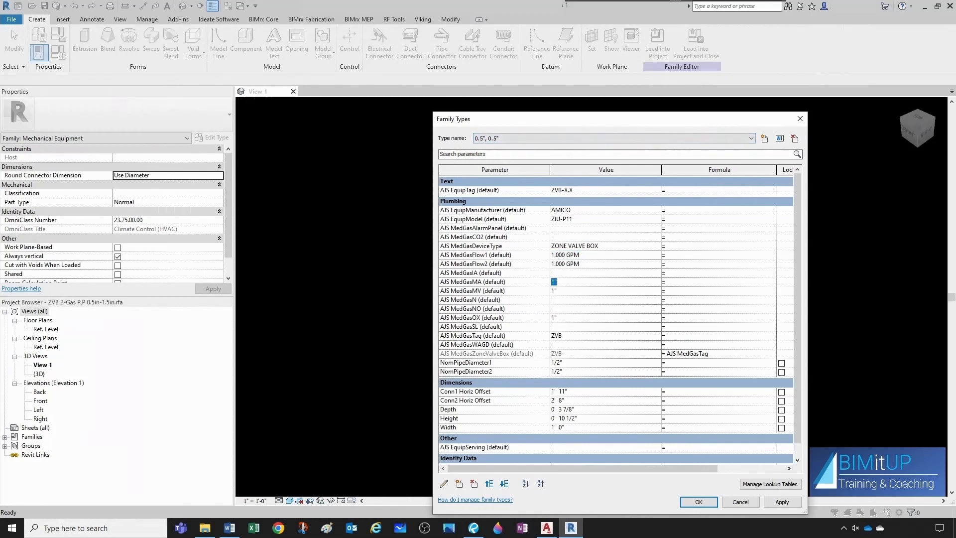
key(Delete)
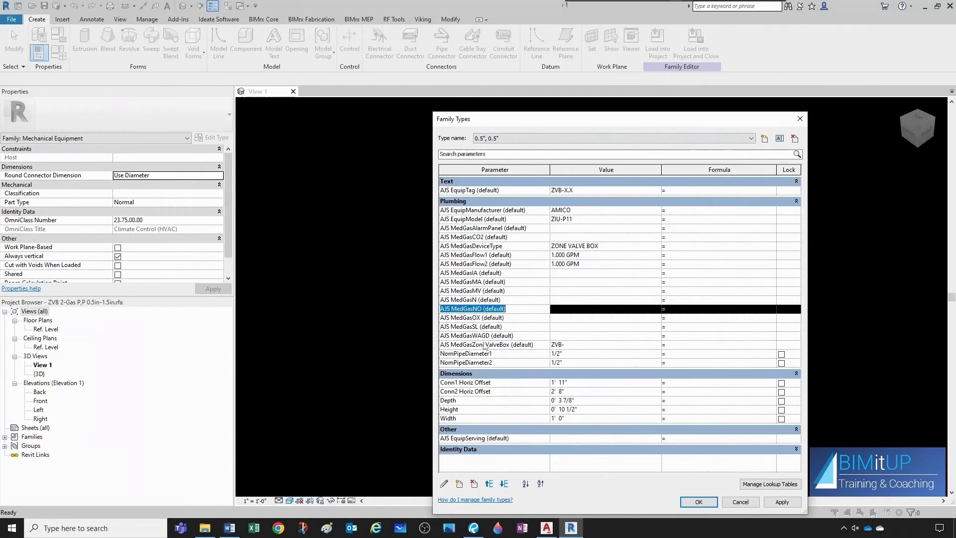
- Delete the AJS MedGasZoneValveBox parameter from the family
click(534, 344)
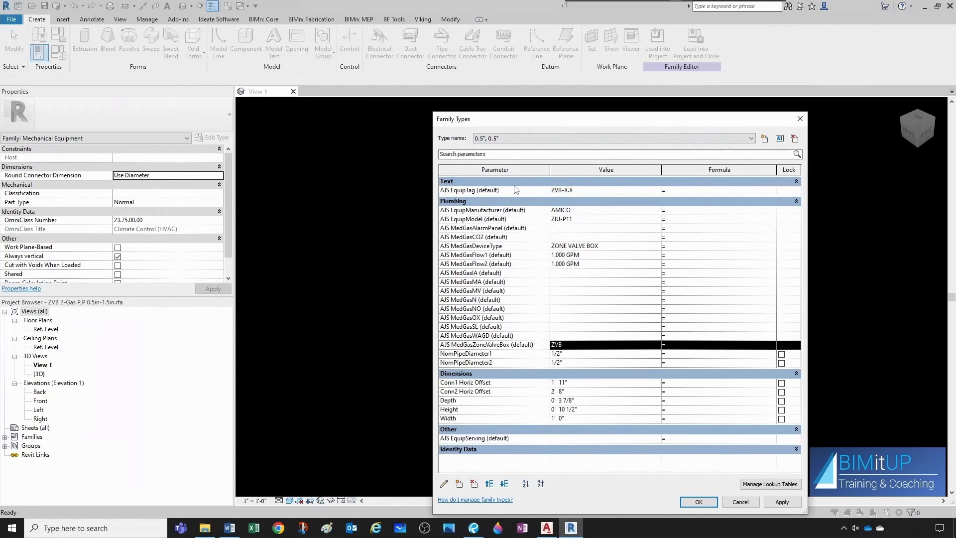
click(473, 483)
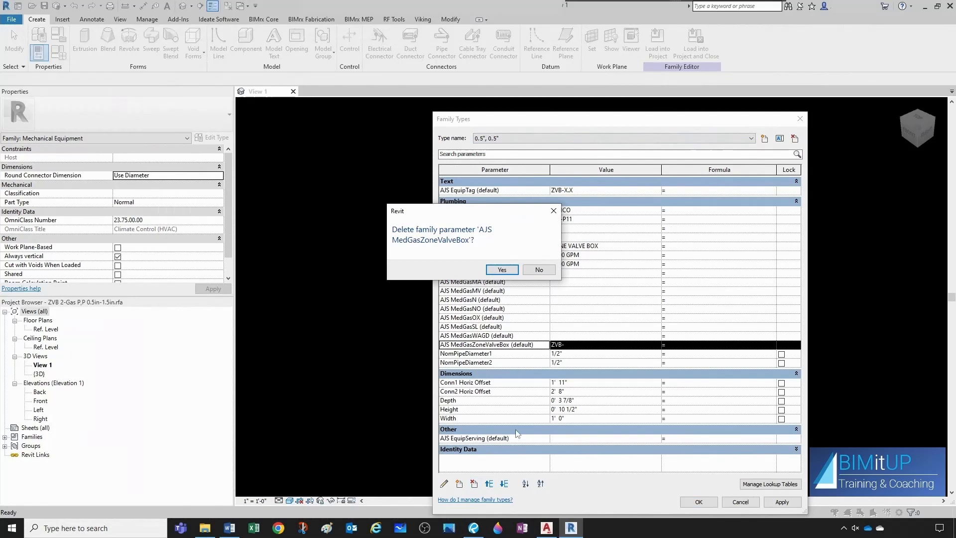
click(503, 269)
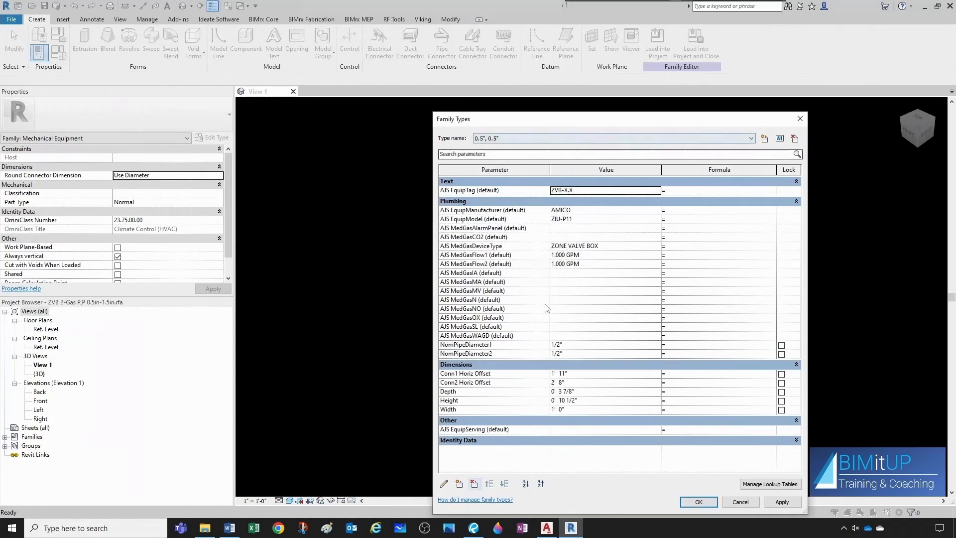
- Set AJS EquipModel to ZIU-P22 in the 0.75", 0.75" family type
click(526, 140)
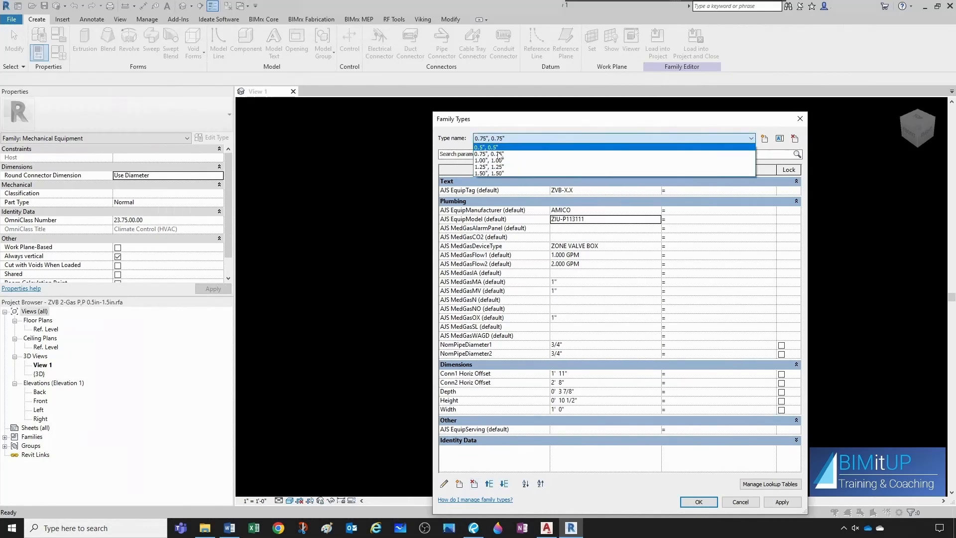
click(490, 154)
click(596, 220)
click(585, 219)
drag(585, 219, 572, 219)
text(22)
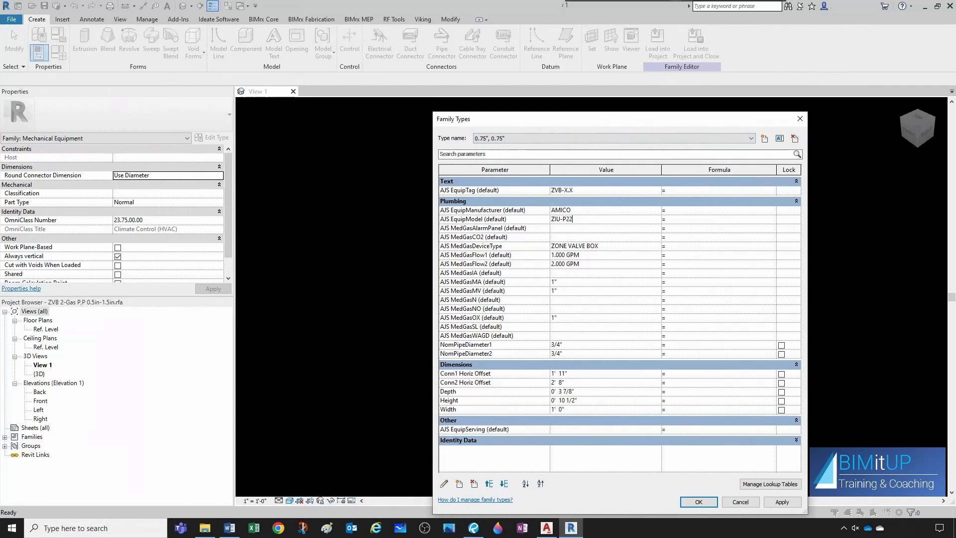
- Set AJS MedGasFlow2 to 1 GPM and clear the MedGasMA, MedGasMV and MedGasOX values in the 0.75", 0.75" type
click(589, 257)
click(577, 265)
text(1)
key(Return)
key(BackSpace)
key(BackSpace)
- Set AJS EquipModel to ZIU-P33 in the 1.00", 1.00" family type
click(555, 139)
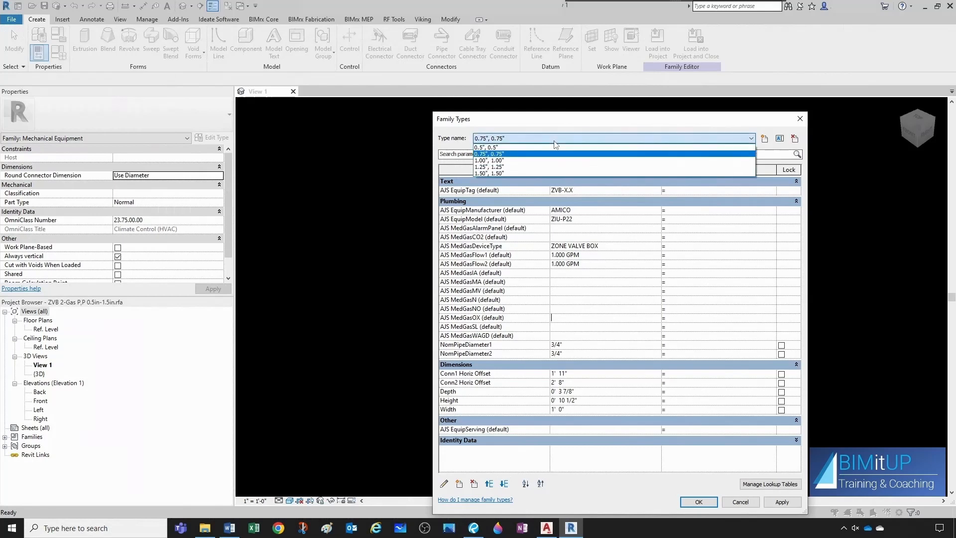
click(502, 161)
click(593, 222)
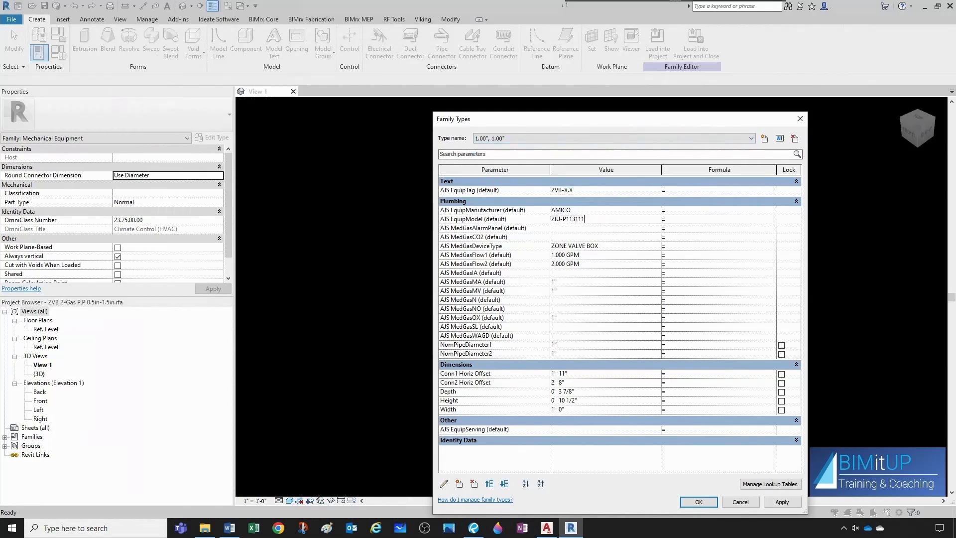
drag(585, 219, 569, 219)
text(33)
- Set AJS MedGasFlow2 to 1 GPM and clear the MedGasMA, MedGasMV and MedGasOX values in the 1.00", 1.00" type
click(582, 264)
drag(582, 264, 550, 265)
text(1)
click(571, 275)
key(Tab)
click(564, 326)
- Set AJS EquipModel to ZIU-P44 in the 1.25", 1.25" family type
click(550, 140)
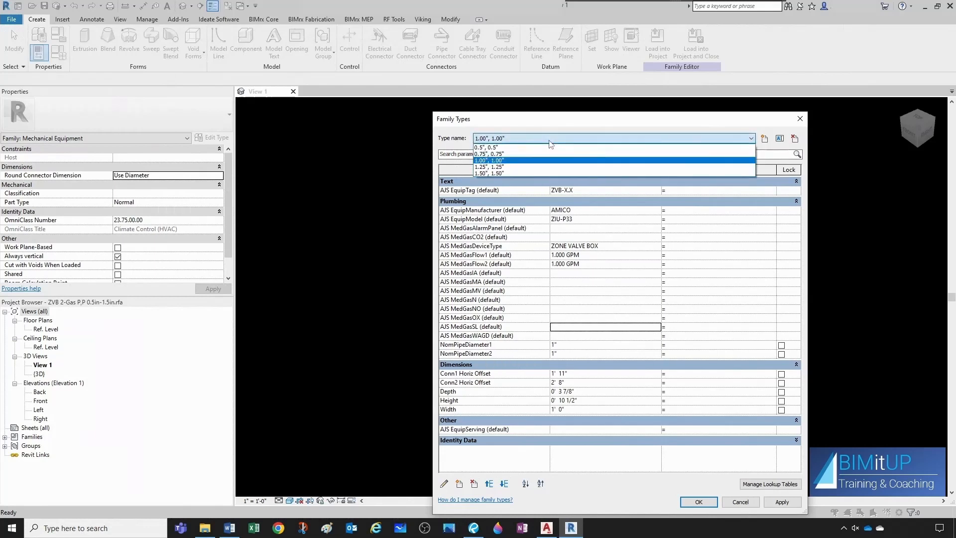
click(506, 167)
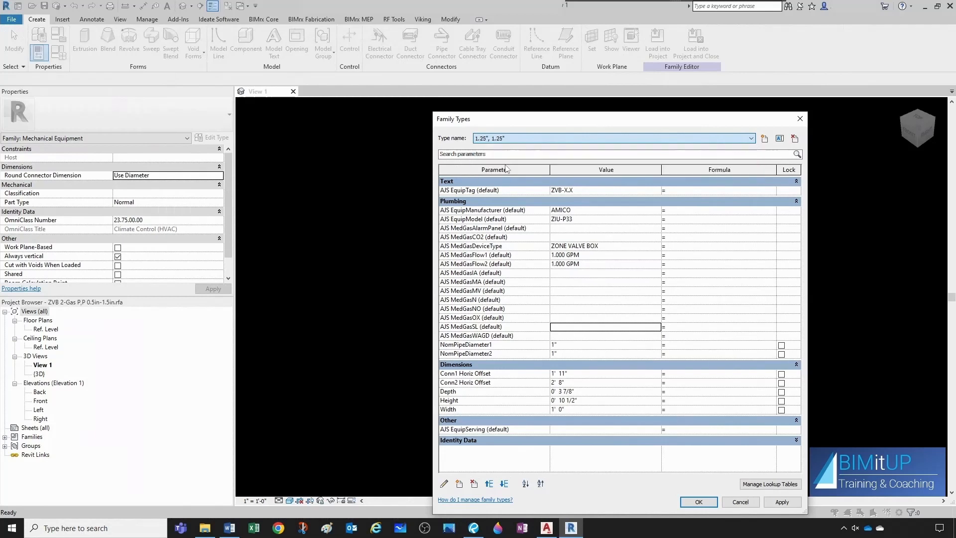
click(597, 219)
click(584, 219)
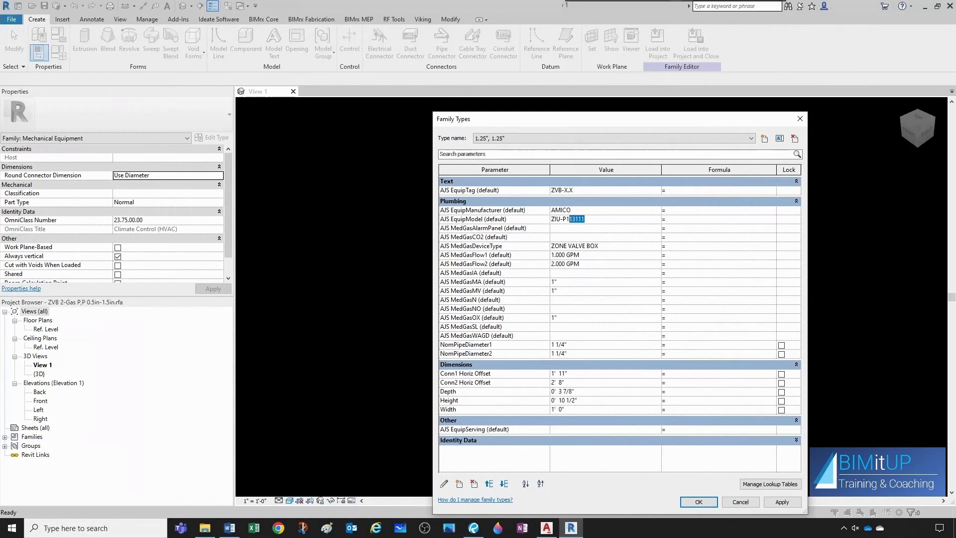
text(44)
- Set AJS MedGasFlow2 to 1 GPM and clear the MedGasMA, MedGasMV and MedGasOX values in the 1.25", 1.25" type
click(584, 255)
click(584, 264)
drag(579, 264, 544, 264)
text(1)
key(Return)
key(Return)
key(BackSpace)
key(Return)
key(BackSpace)
key(BackSpace)
- Set AJS EquipModel to ZIU-P55 in the 1.50", 1.50" family type
click(572, 137)
click(500, 172)
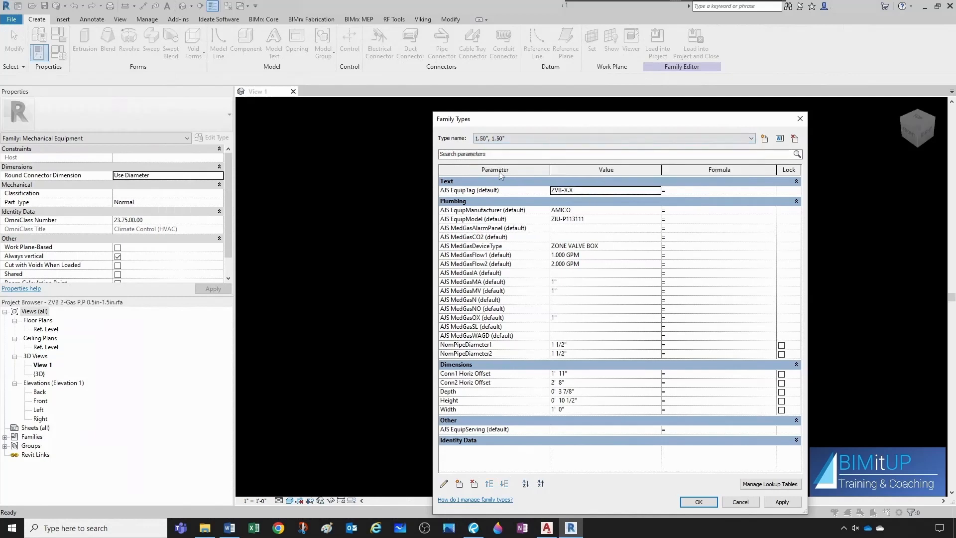
click(587, 219)
key(BackSpace)
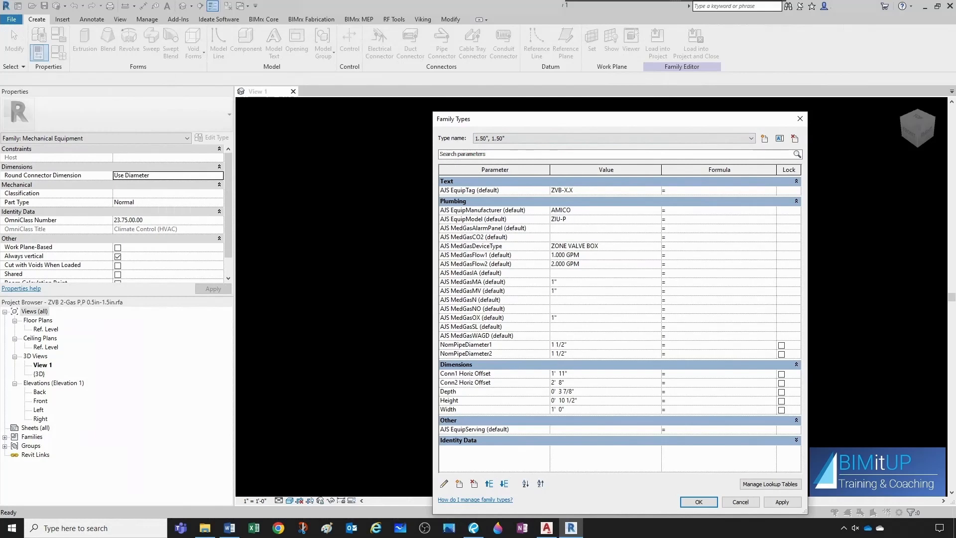
- Set AJS MedGasFlow2 to 1 GPM and clear the MedGasMA, MedGasMV and MedGasOX values in the 1.50", 1.50" type
click(580, 263)
text(1)
click(586, 282)
key(BackSpace)
click(562, 292)
key(BackSpace)
click(563, 319)
key(BackSpace)
- Return to the 0.5", 0.5" family type and review its values and the list of types
click(498, 138)
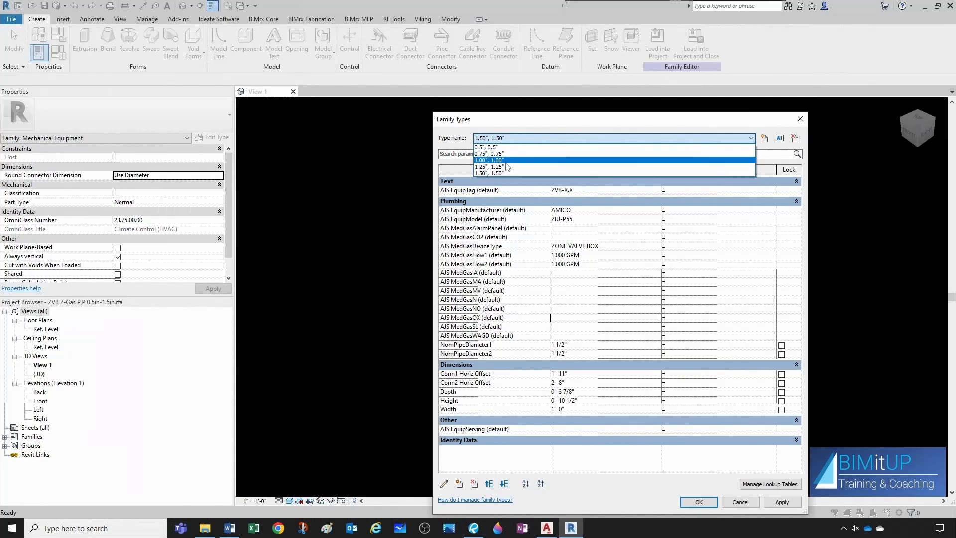
click(489, 147)
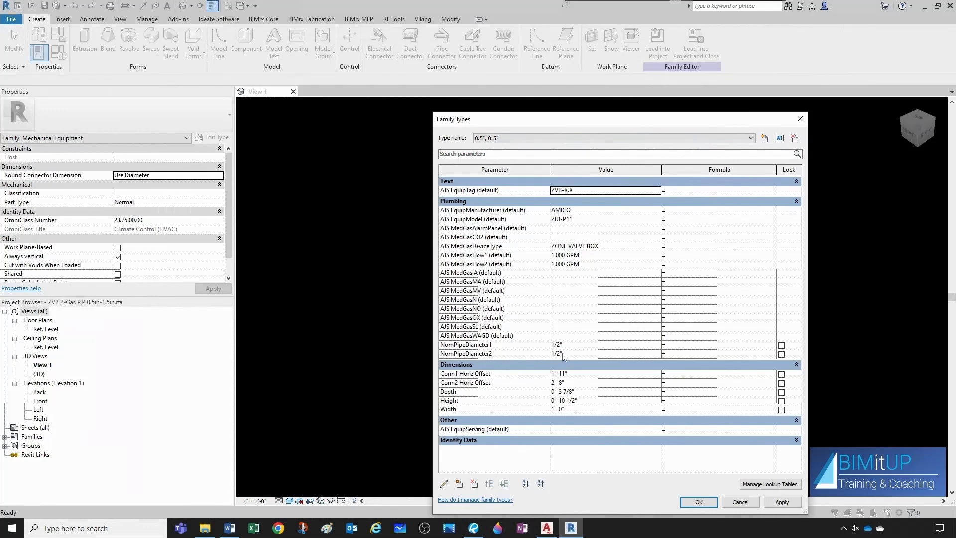
click(549, 141)
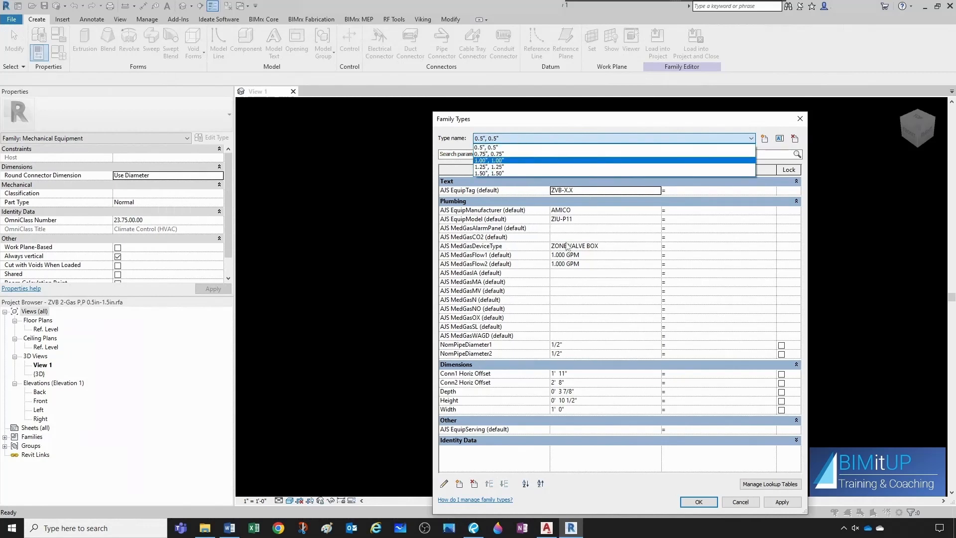
click(572, 306)
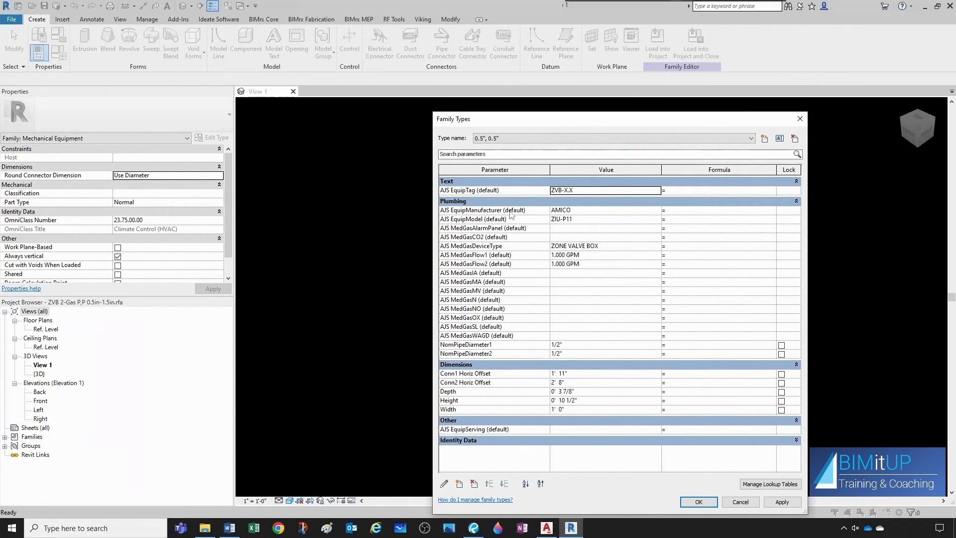
- Change the AJS EquipTag shared parameter's group from Text to Plumbing
click(495, 190)
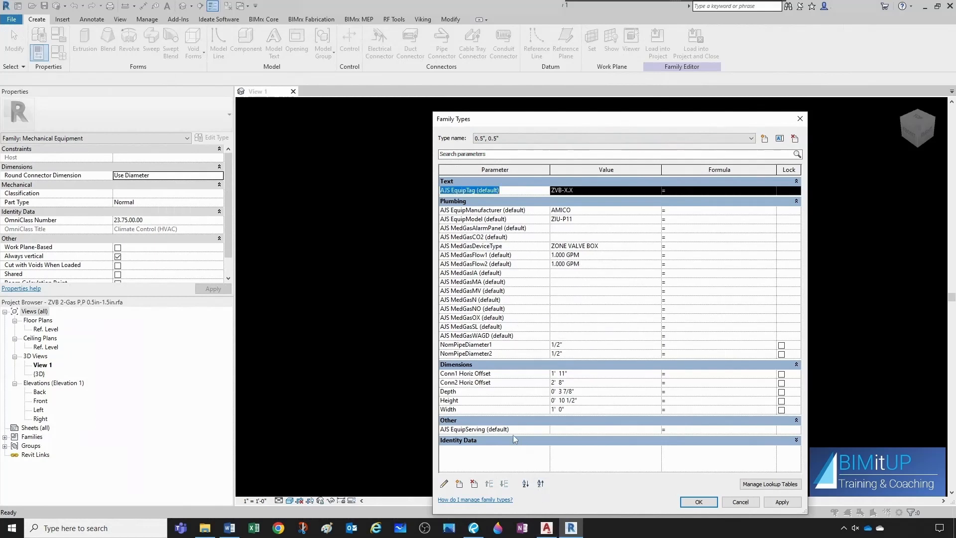
click(444, 484)
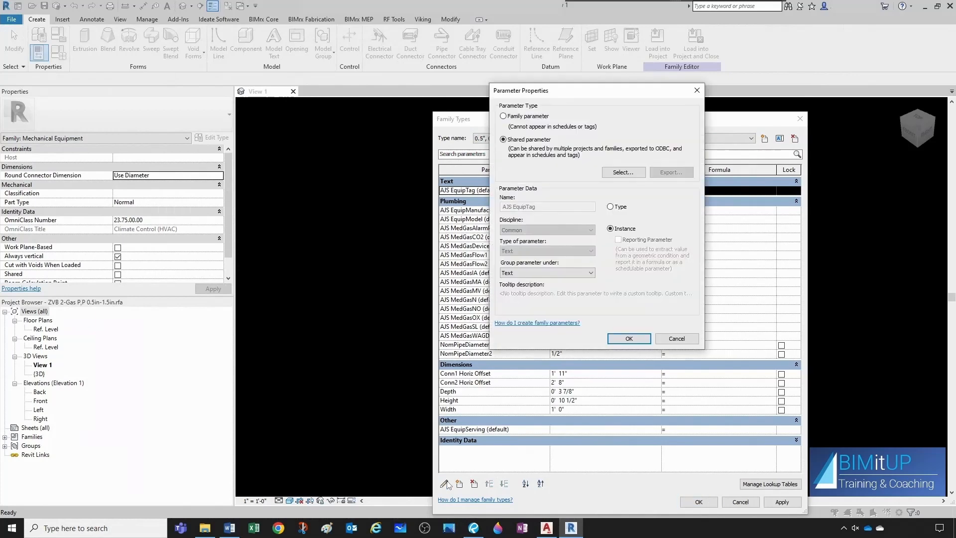
click(591, 273)
click(545, 392)
click(628, 340)
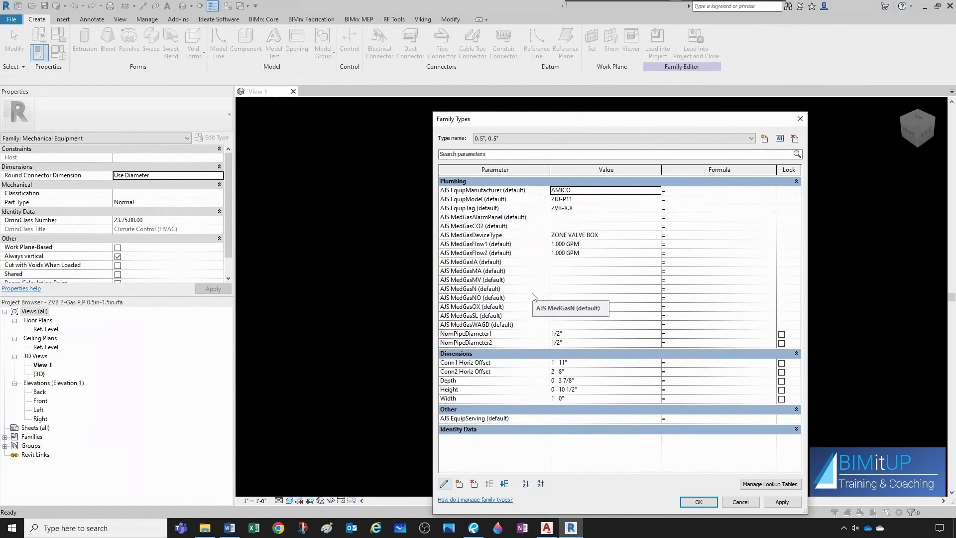
- Move AJS EquipTag up to the first position in the Plumbing parameter group
click(520, 208)
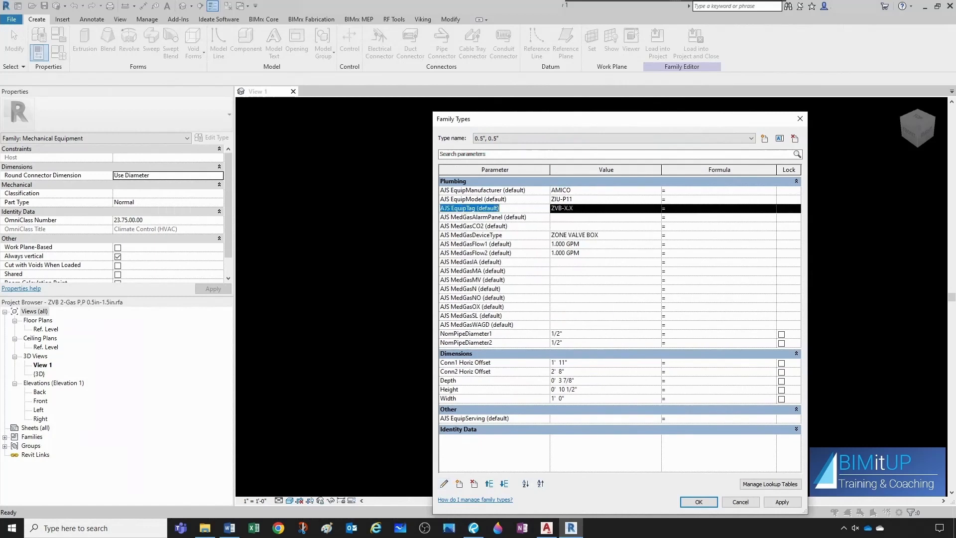
click(489, 483)
click(489, 483)
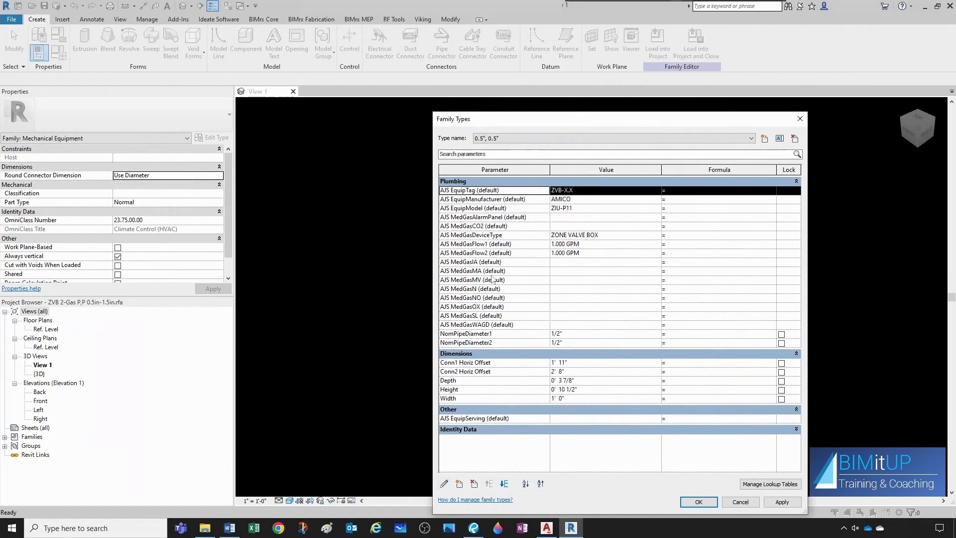
- Move AJS MedGasDeviceType up to sit directly below AJS EquipTag in the Plumbing group
click(501, 235)
click(489, 483)
click(490, 483)
click(490, 483)
click(490, 484)
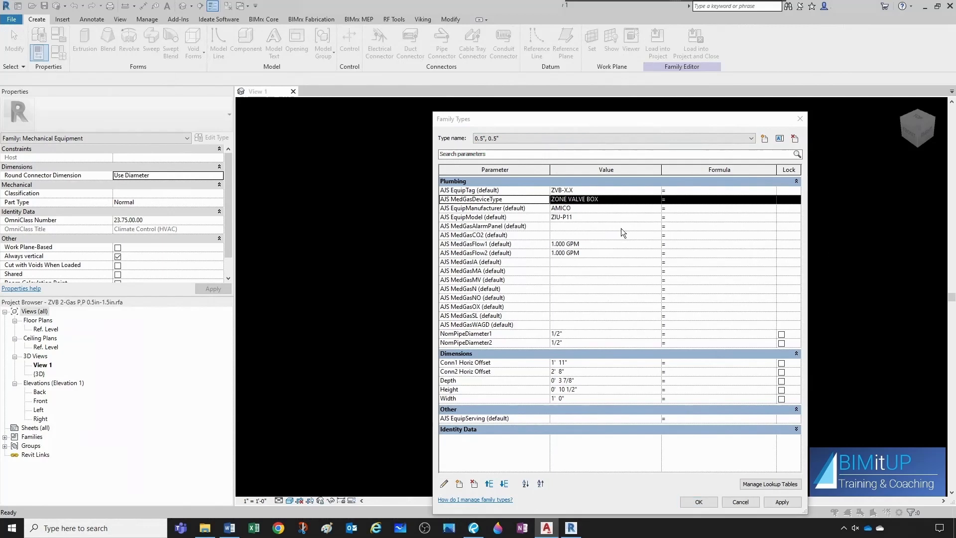
- Move AJS MedGasOX up to sit directly below AJS EquipModel in the Plumbing group
click(478, 306)
click(492, 484)
click(492, 484)
click(493, 484)
click(493, 484)
click(493, 483)
click(492, 484)
click(492, 484)
click(493, 483)
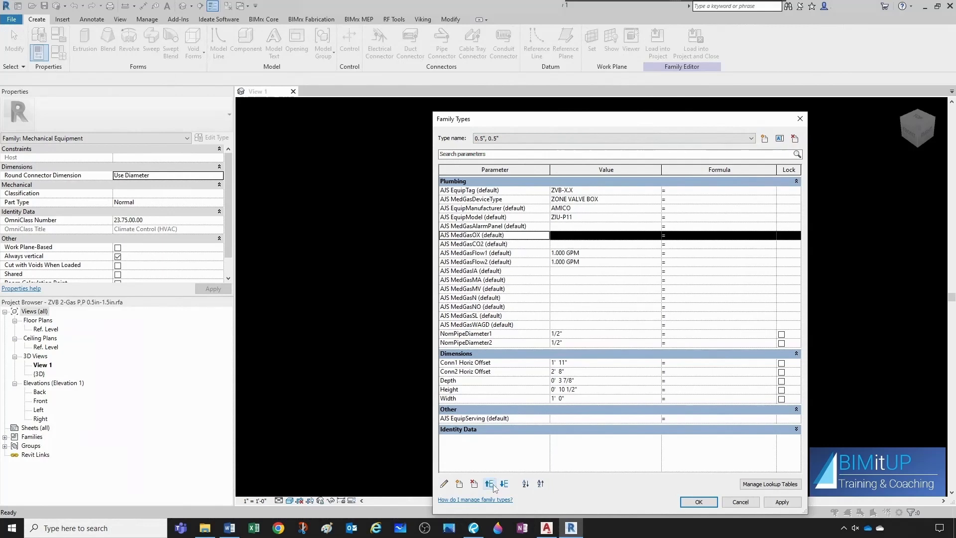
click(493, 483)
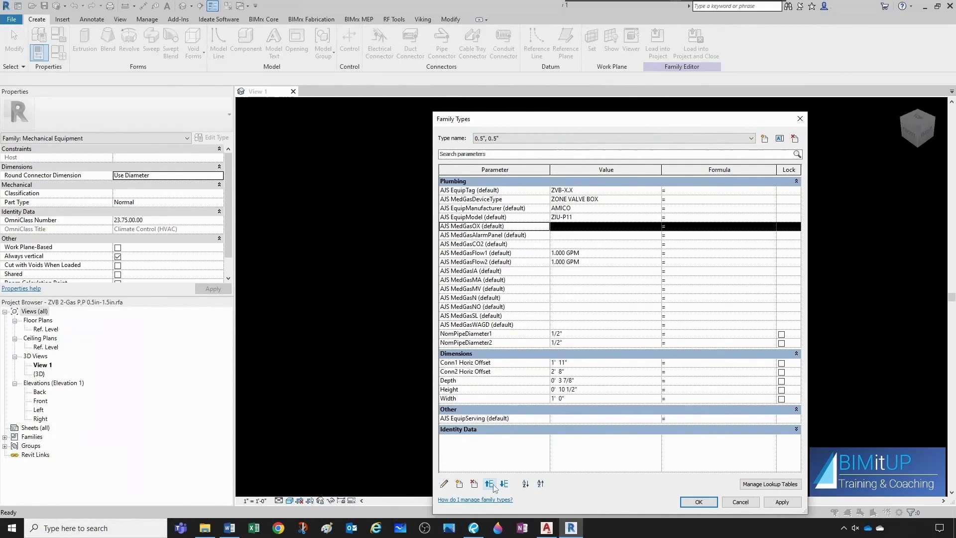
- Move AJS MedGasMA up to sit directly below AJS MedGasOX in the Plumbing group
click(474, 280)
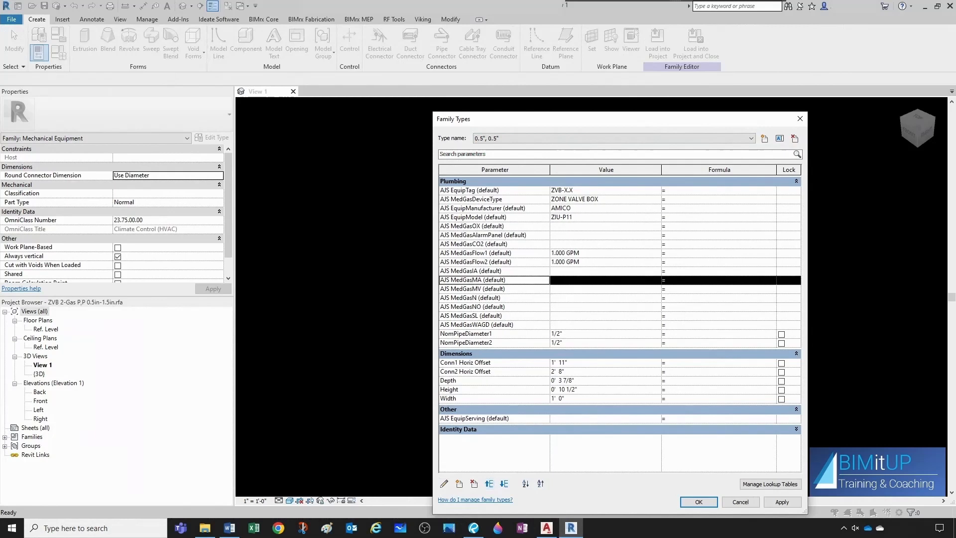
click(493, 486)
click(493, 485)
click(493, 486)
click(494, 486)
click(494, 486)
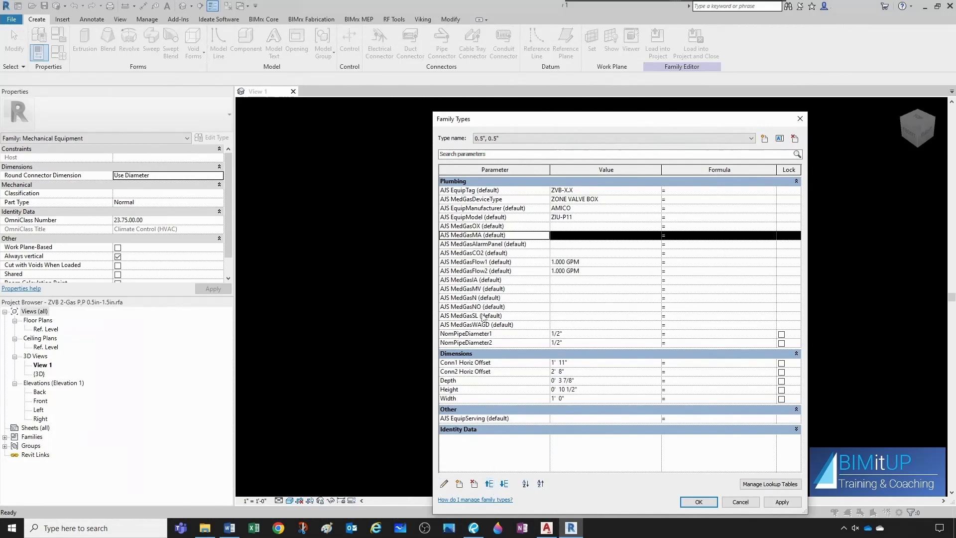
- Move AJS MedGasMV up to sit directly below AJS MedGasMA in the Plumbing group
click(481, 289)
click(492, 486)
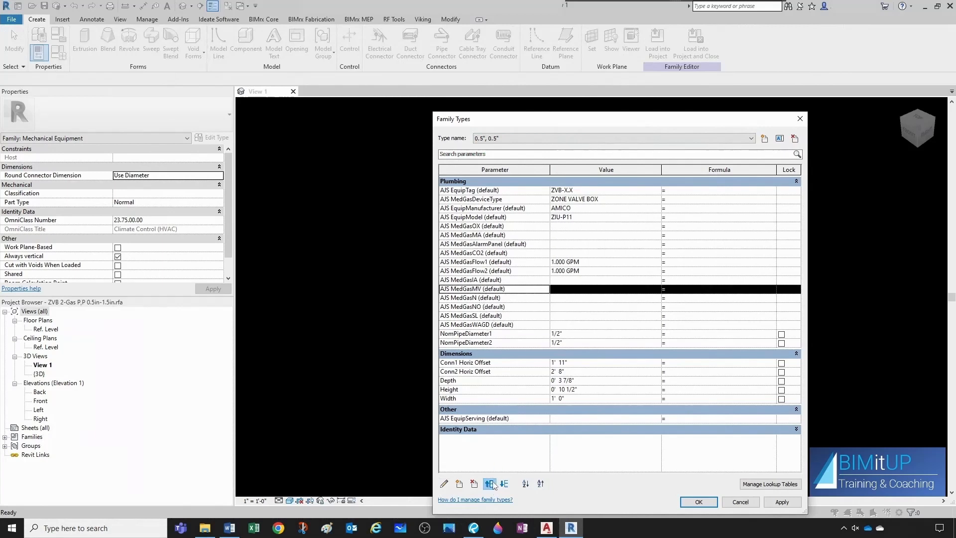
click(490, 484)
click(490, 484)
click(490, 484)
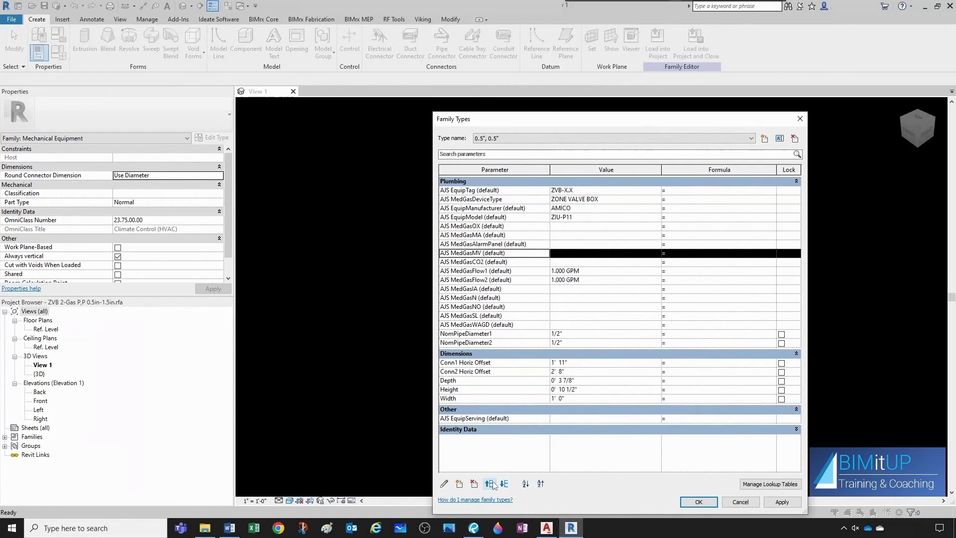
click(489, 484)
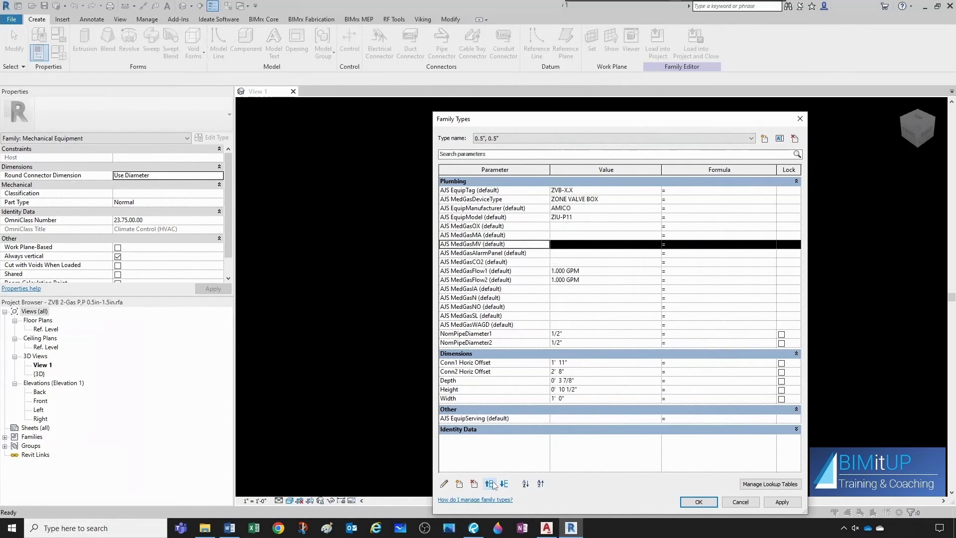
- Move AJS MedGasN up to sit directly below AJS MedGasMV in the Plumbing group
click(481, 289)
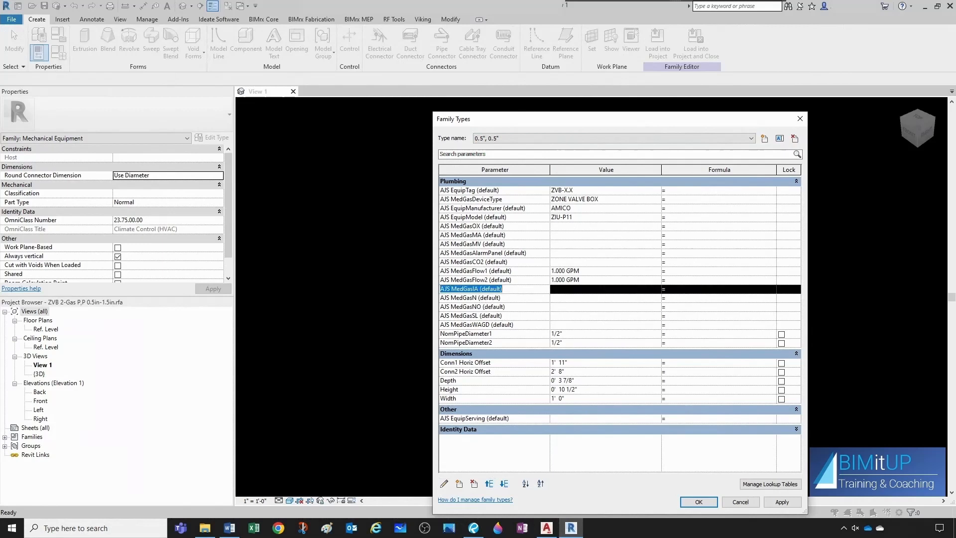
click(482, 298)
click(490, 484)
click(489, 483)
click(490, 483)
click(490, 484)
click(490, 483)
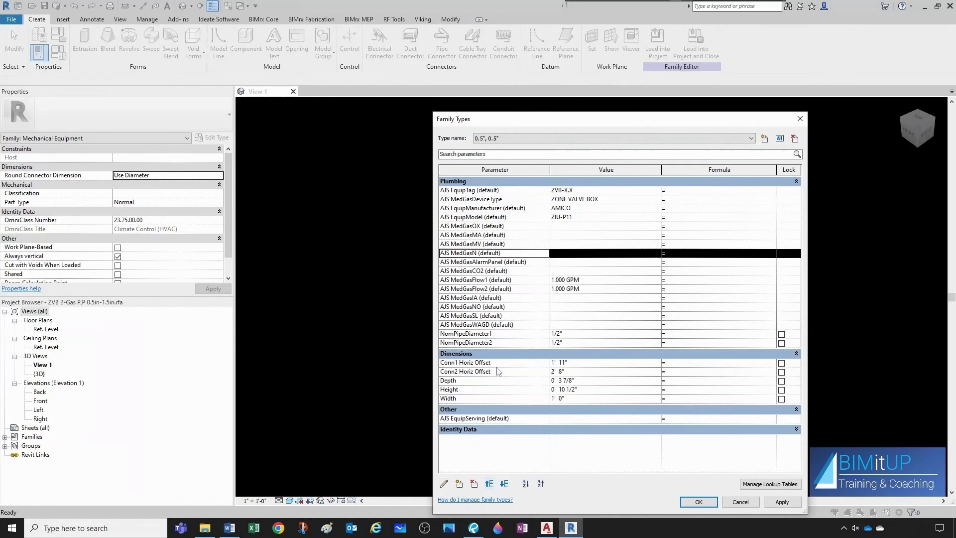
- Move AJS MedGasNO up to sit directly below AJS MedGasN in the Plumbing group
click(487, 298)
click(489, 307)
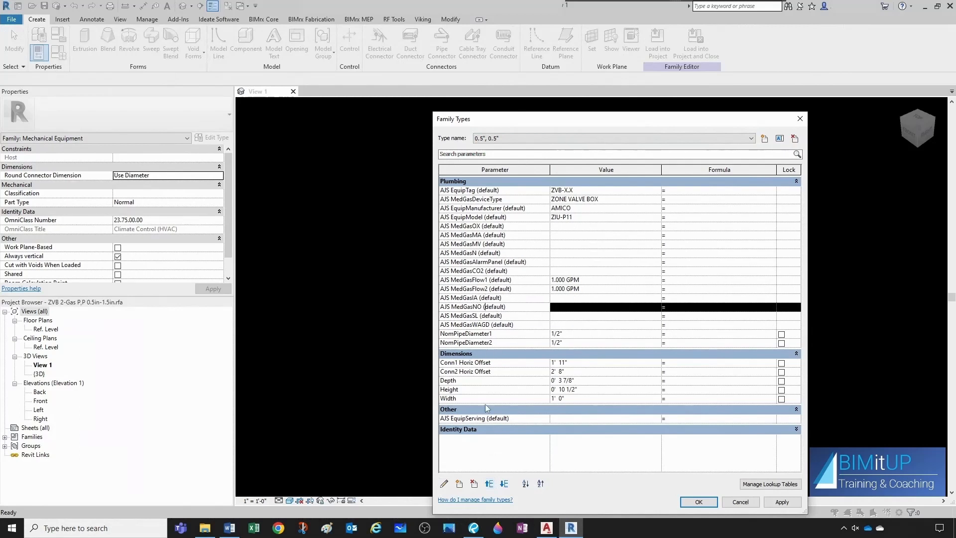
click(489, 483)
click(493, 482)
click(492, 482)
click(493, 483)
click(492, 483)
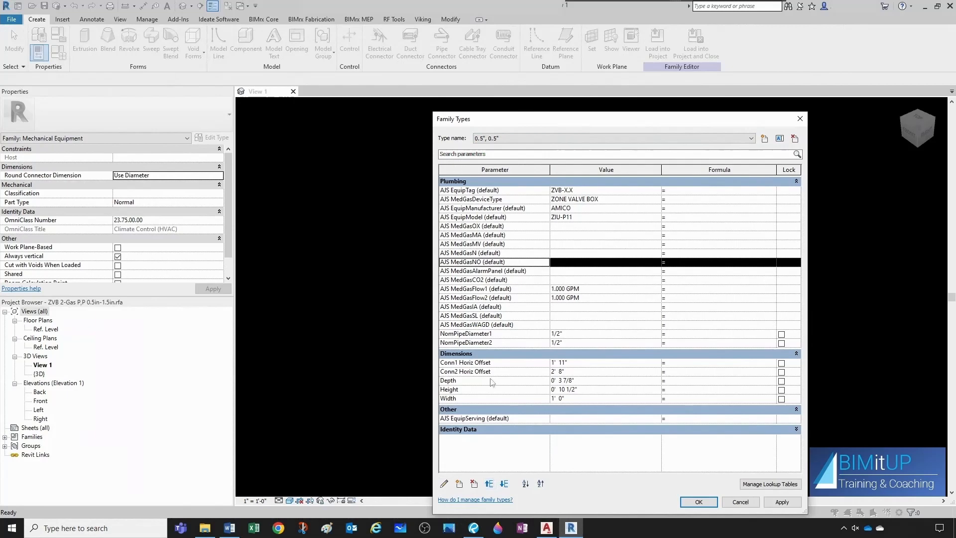
- Move AJS MedGasWAGD up to sit directly below AJS MedGasNO in the Plumbing group
click(490, 325)
click(489, 485)
click(490, 485)
click(489, 484)
click(489, 484)
click(489, 484)
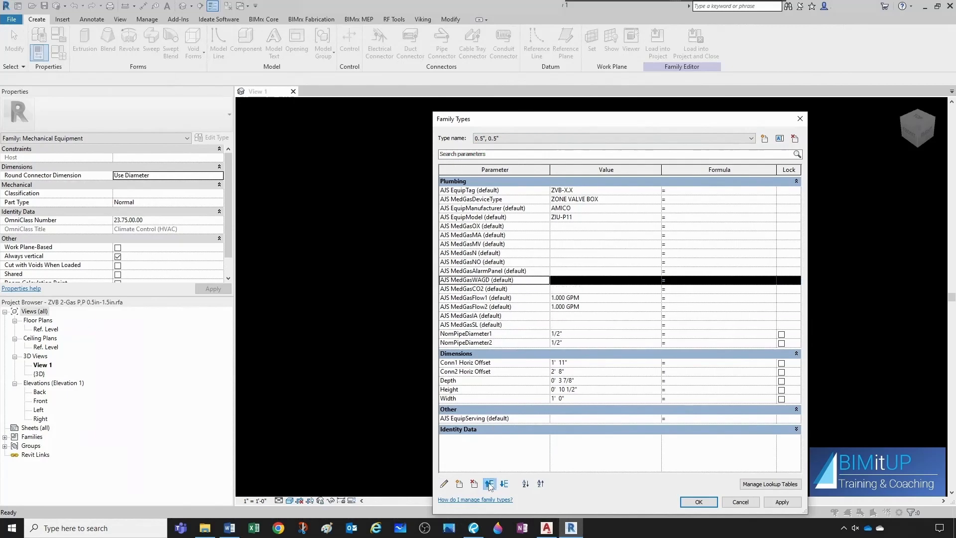
click(489, 484)
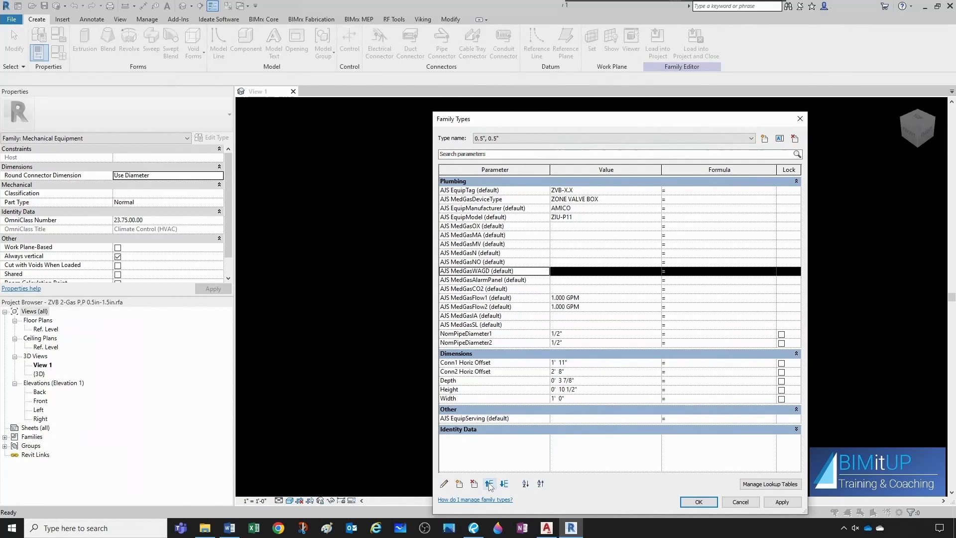
- Move AJS MedGasCO2 and AJS MedGasIA up to sit directly below AJS MedGasWAGD in the Plumbing group
click(497, 290)
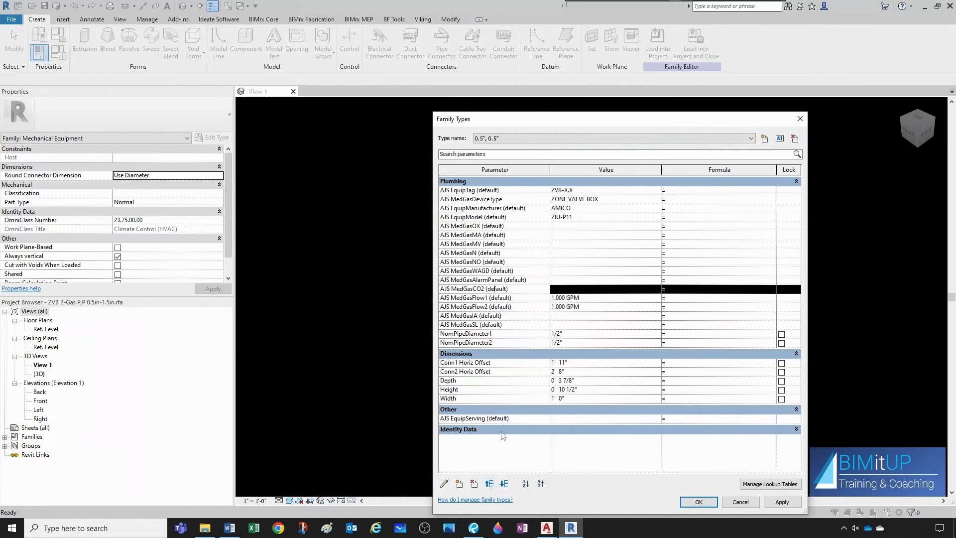
click(489, 484)
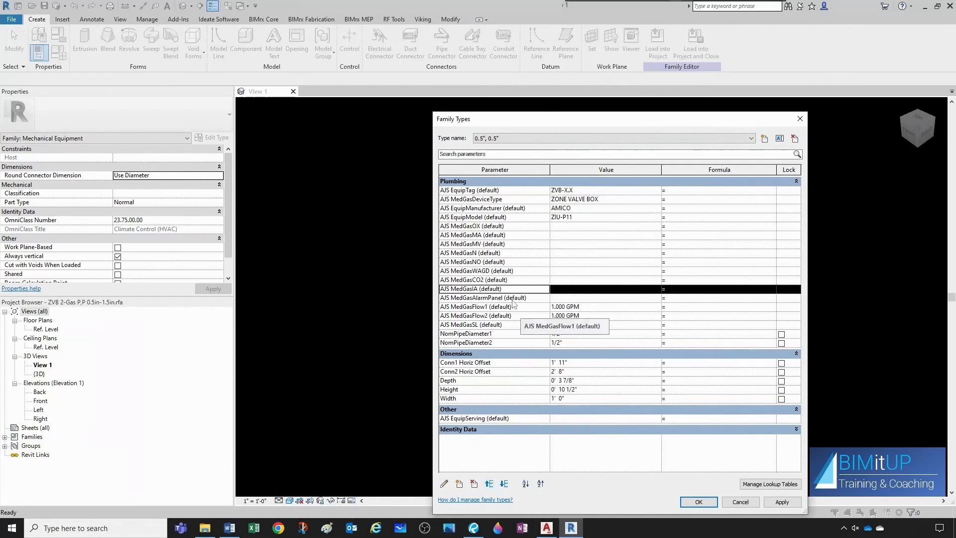
- Set AJS MedGasAlarmPanel to AAP-X.X for the 0.5", 0.5" type
click(562, 299)
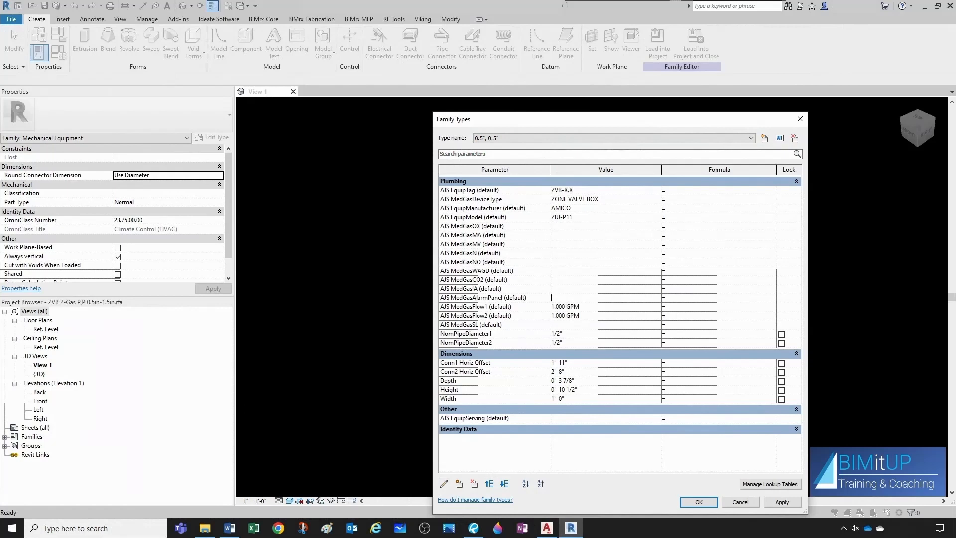
text(AAP-X.X)
click(566, 298)
- Delete the AJS MedGasSL parameter from the family
click(480, 324)
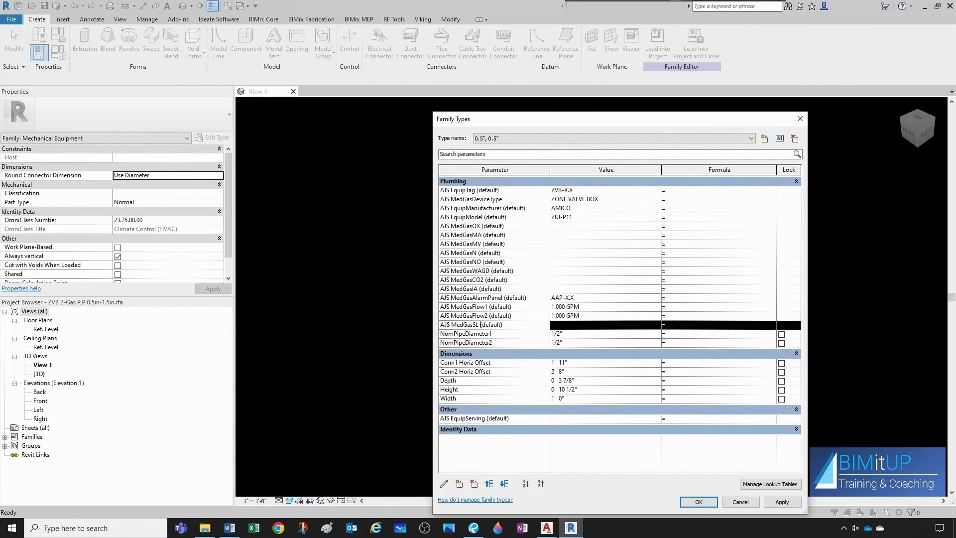
click(473, 483)
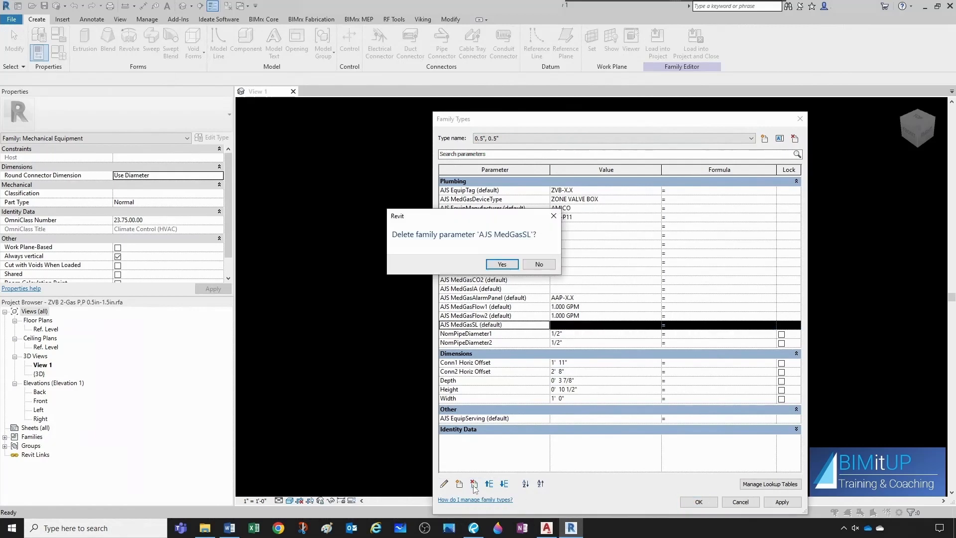
click(502, 264)
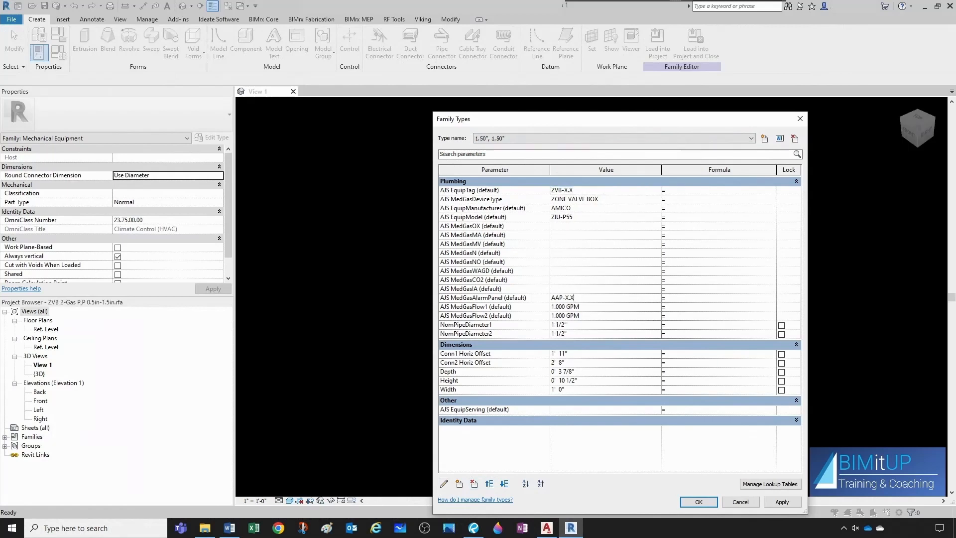
- Check the parameter values of every family type from 0.5", 0.5" to 1.50", 1.50" and accept the family types
click(541, 139)
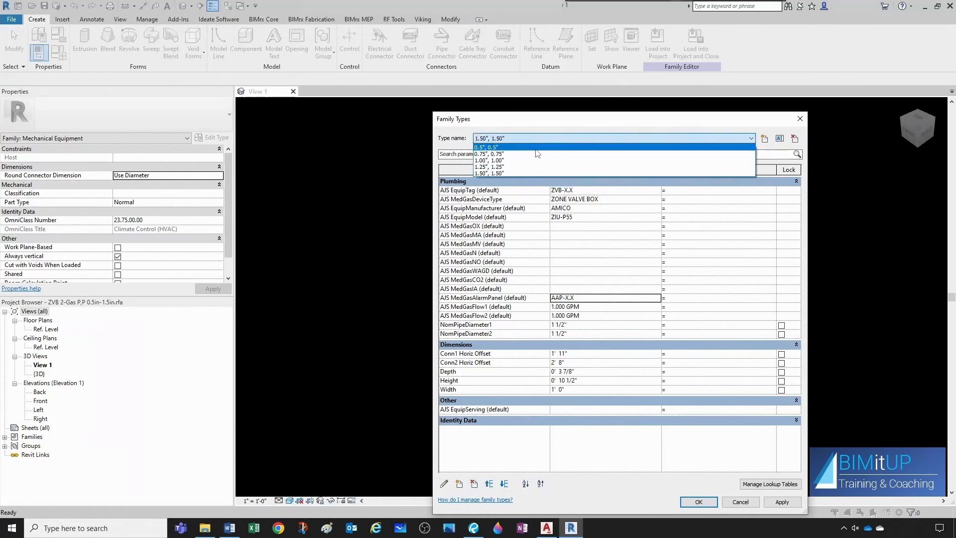
click(537, 153)
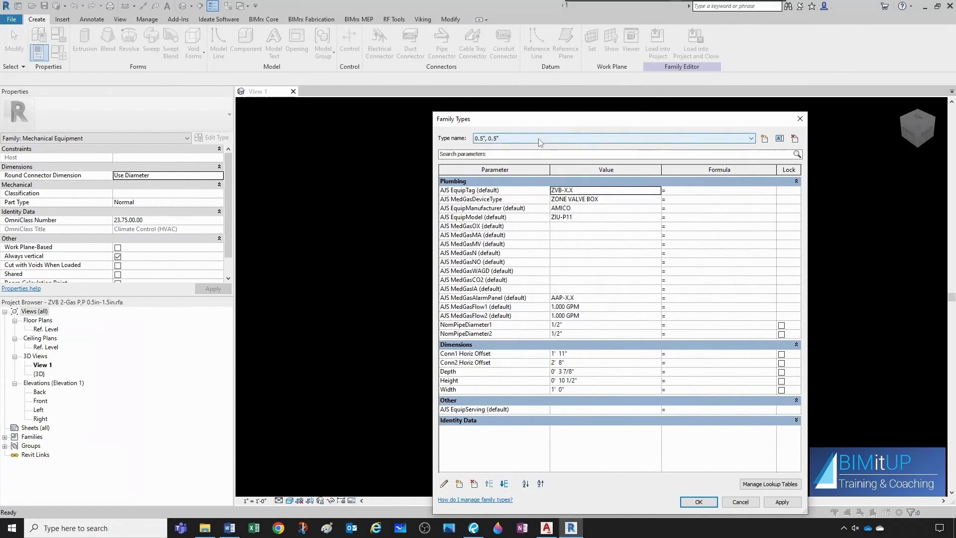
click(538, 140)
click(537, 155)
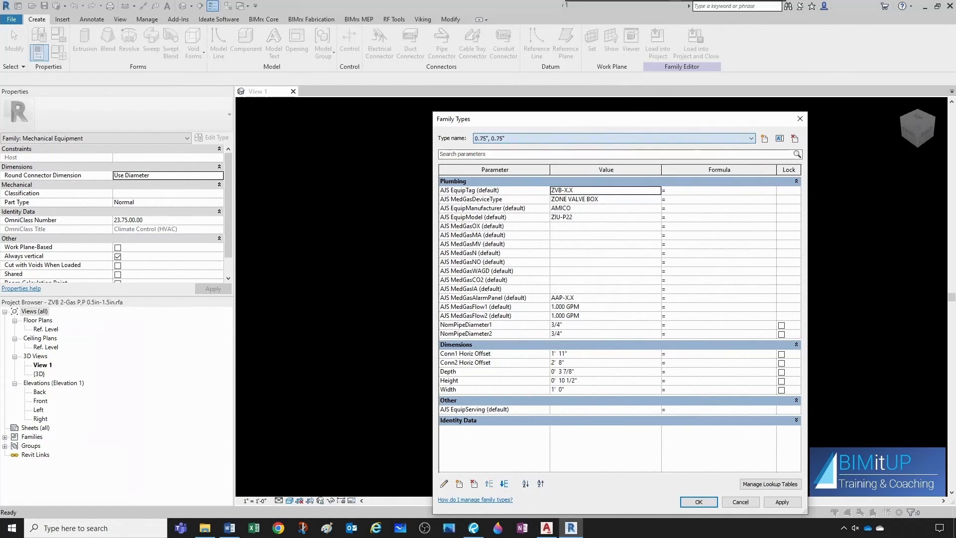
click(537, 137)
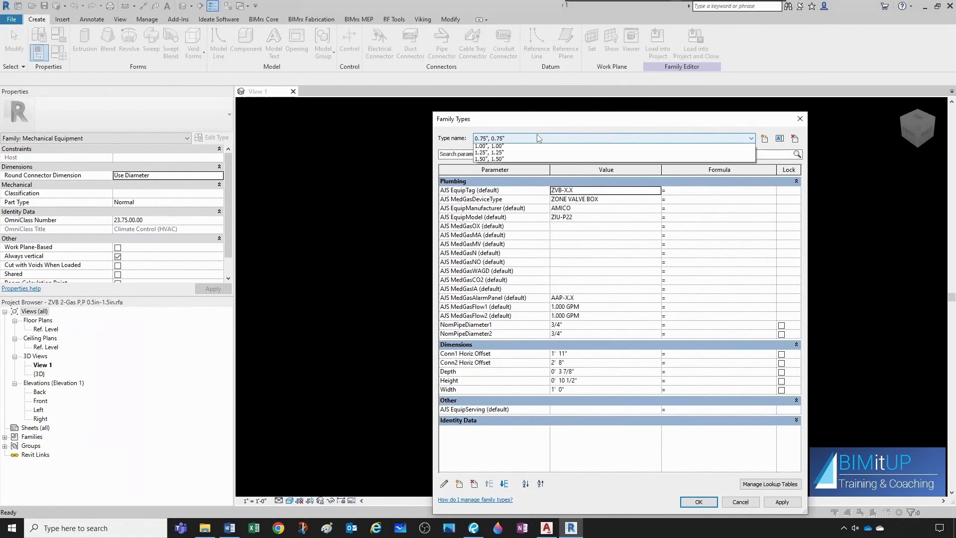
click(537, 162)
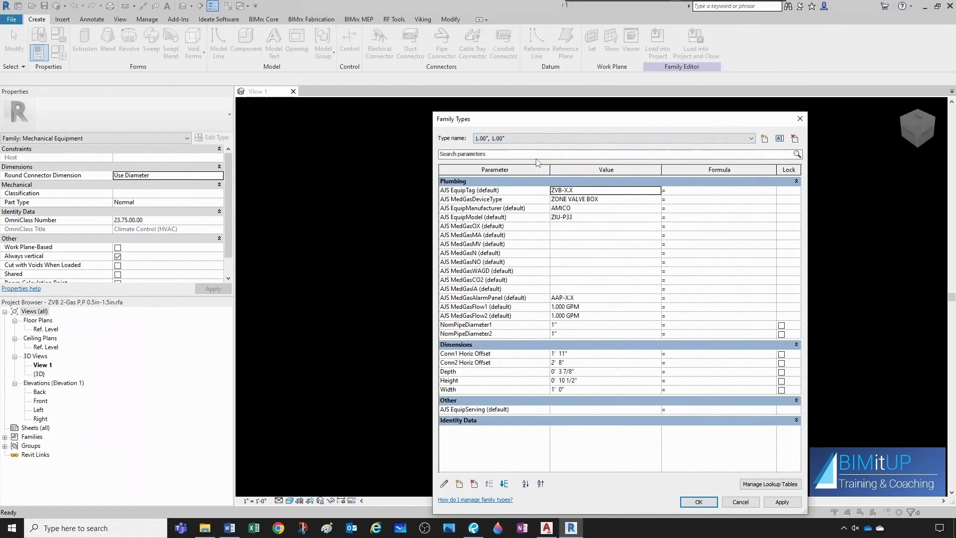
click(537, 138)
click(535, 169)
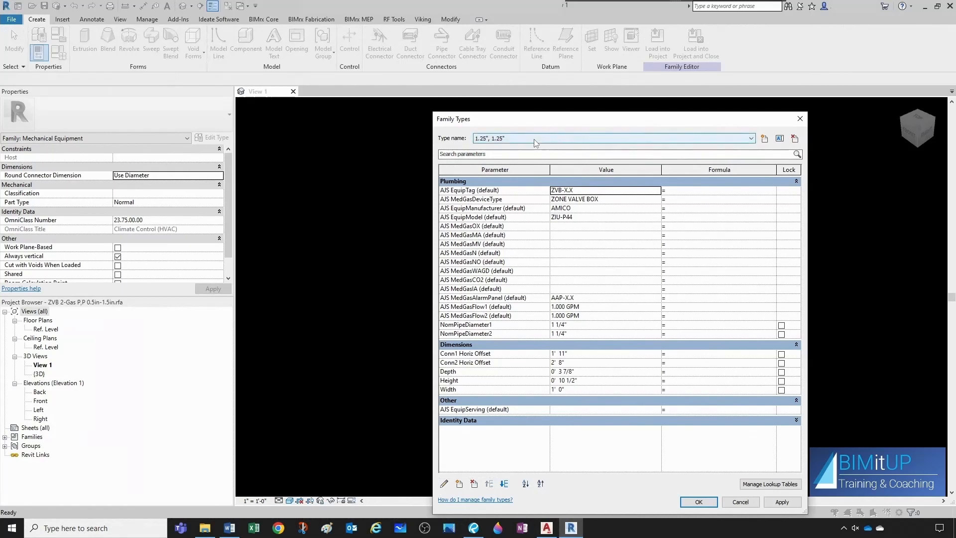
click(535, 139)
click(531, 172)
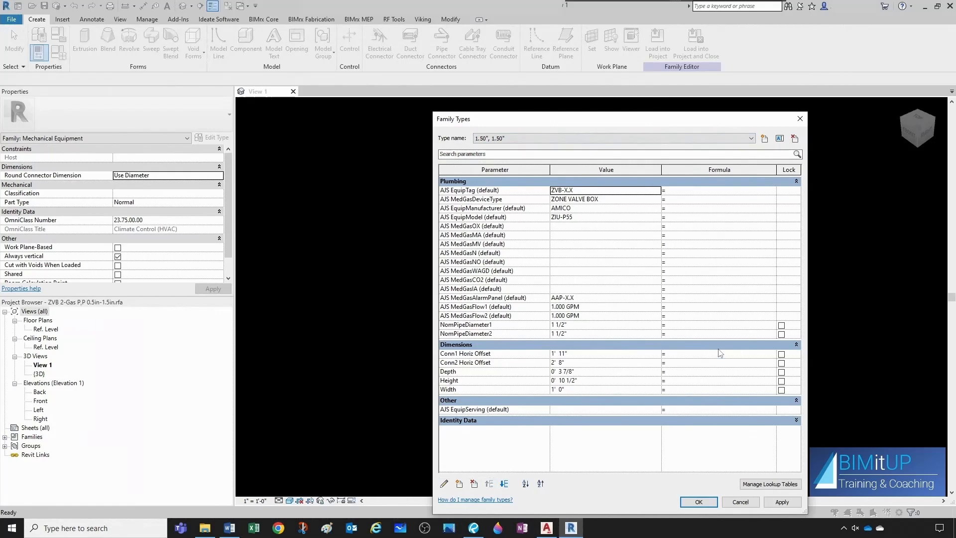
click(699, 502)
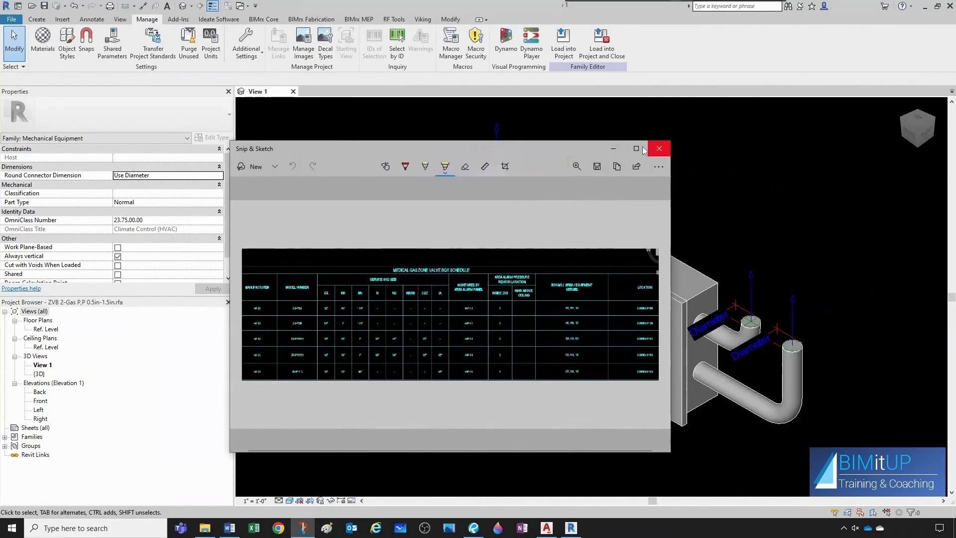
- Switch to Snip & Sketch and trace the zone valve box schedule headings in red from Manufacturer to Monitored by Area Alarm Panel
click(644, 141)
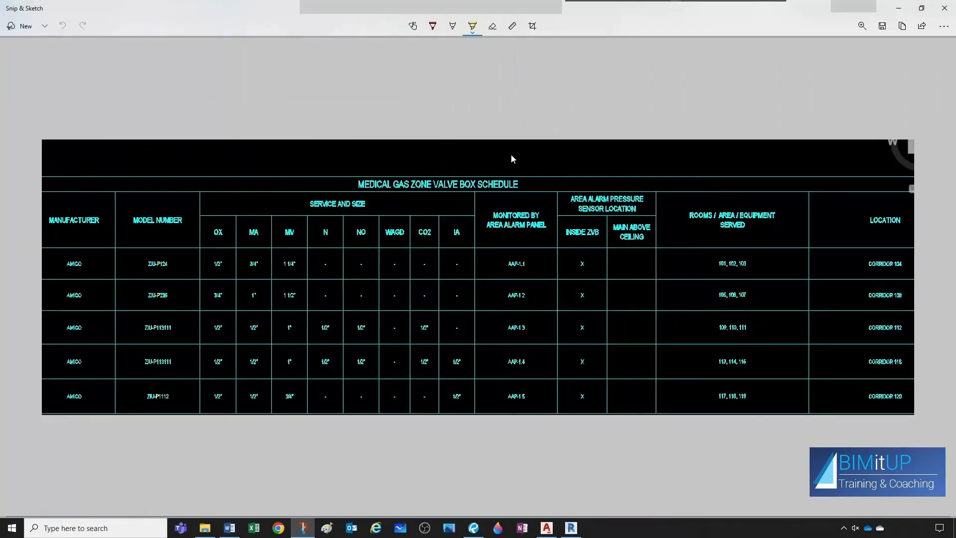
click(432, 26)
drag(69, 225, 456, 233)
drag(535, 217, 552, 212)
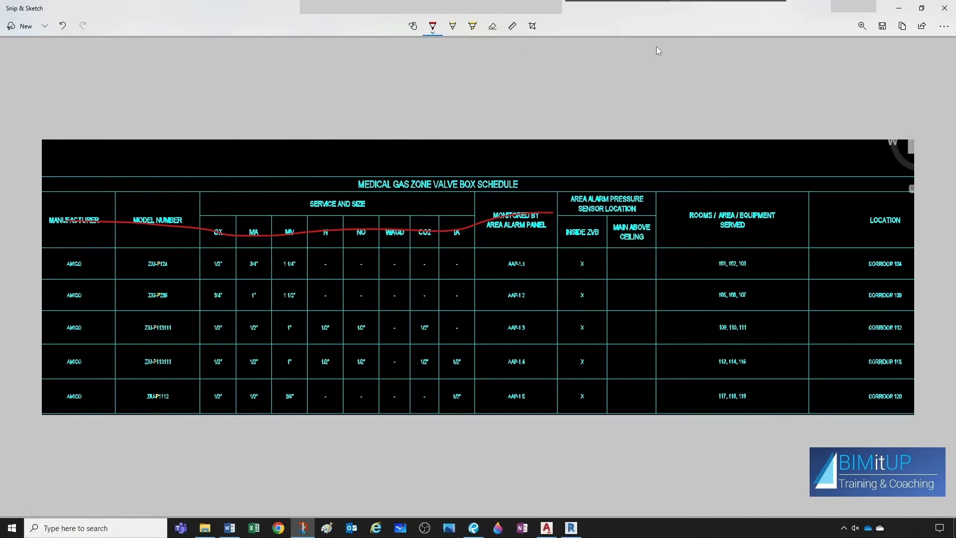
key(alt+F4)
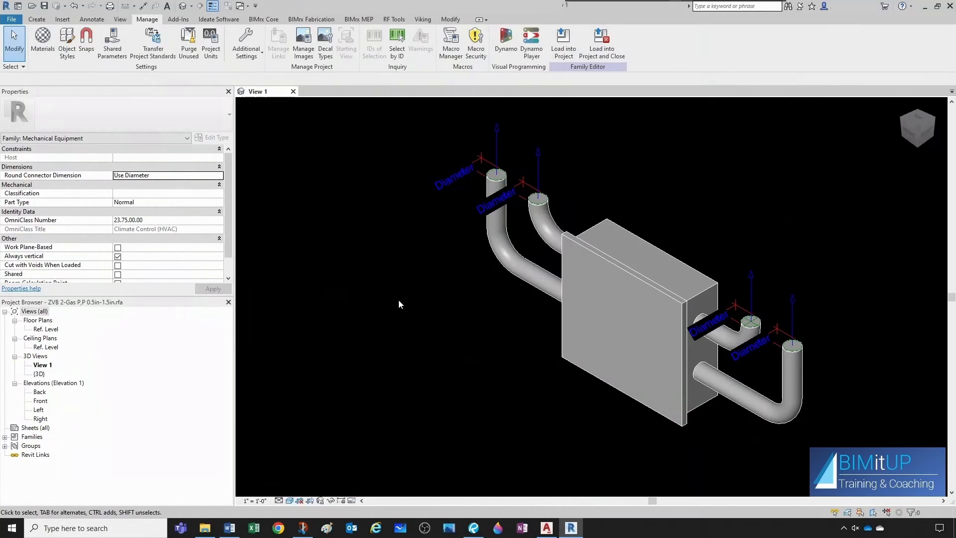
- Try to add the shared Plumbing parameter AJS MedGasSensorZVB to the family as an instance parameter
click(36, 19)
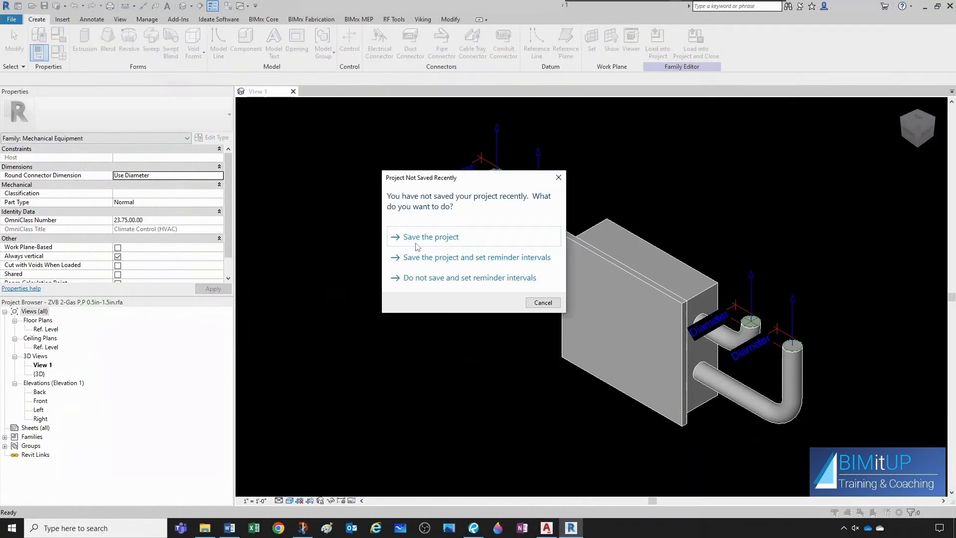
click(541, 303)
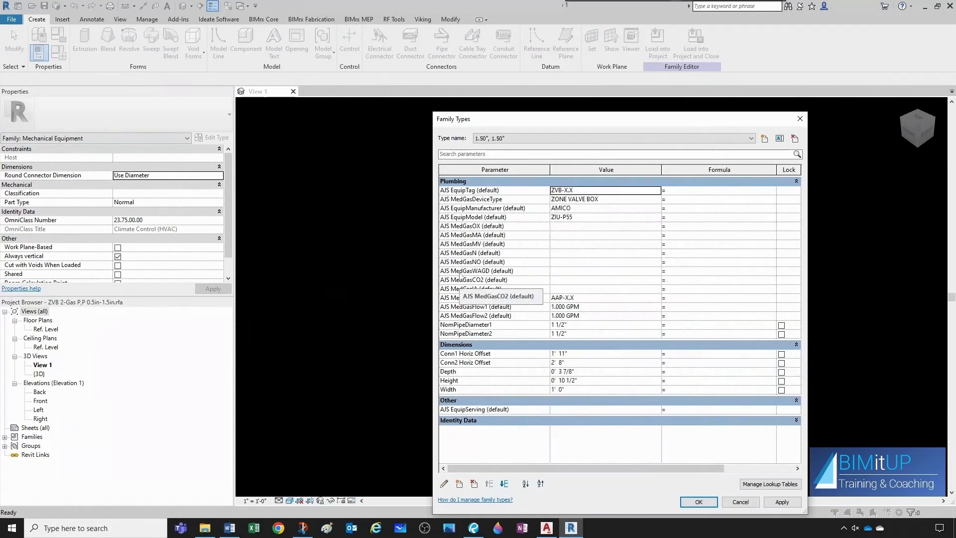
click(459, 483)
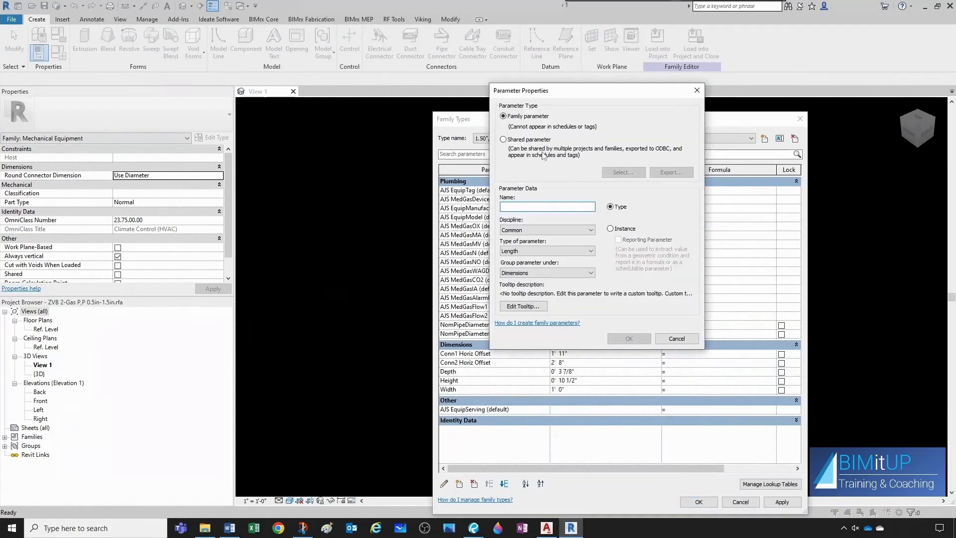
click(503, 140)
click(623, 172)
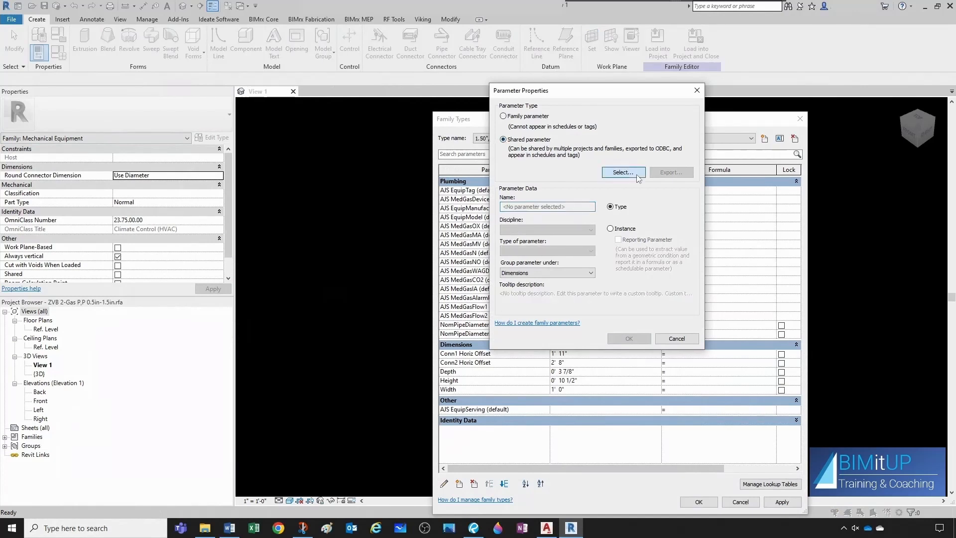
click(379, 158)
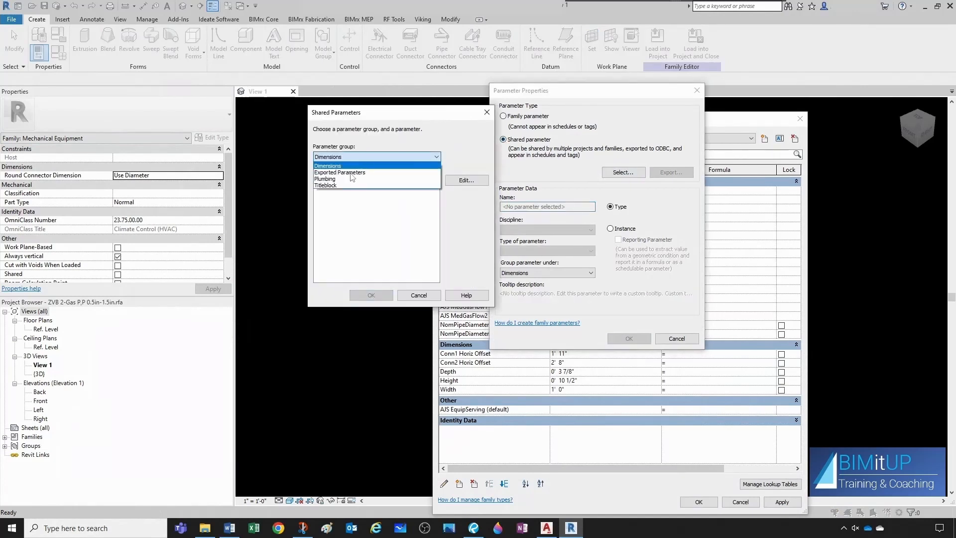
click(344, 177)
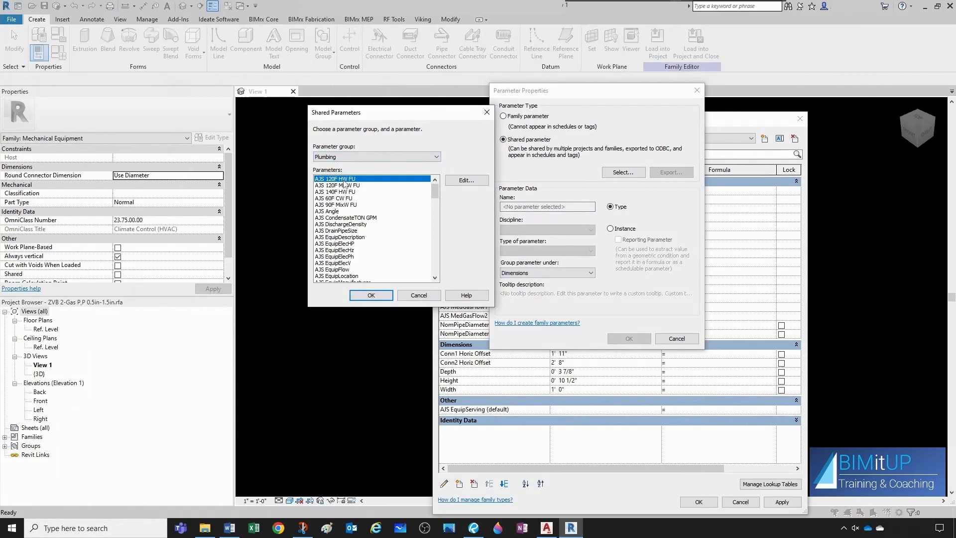
scroll(348, 209, down, 15)
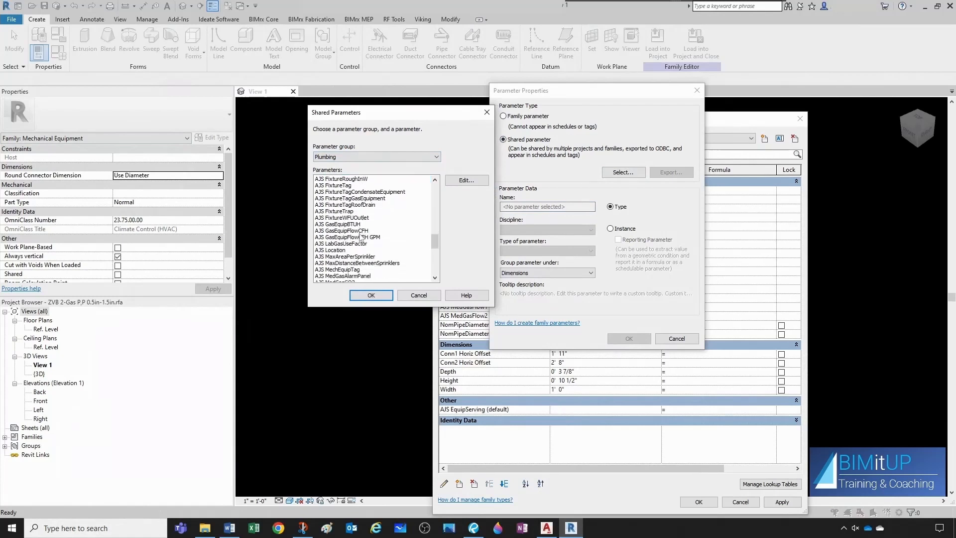
scroll(359, 237, down, 5)
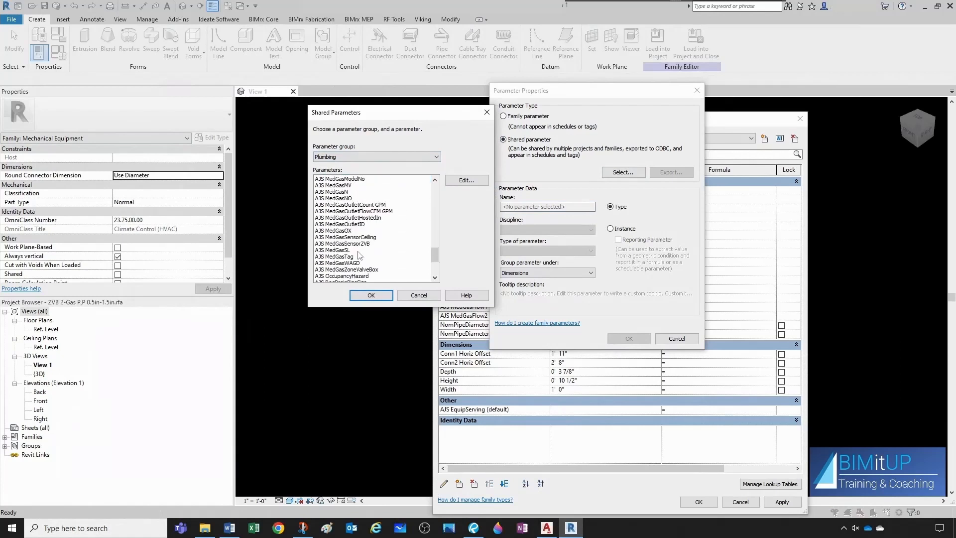
click(359, 244)
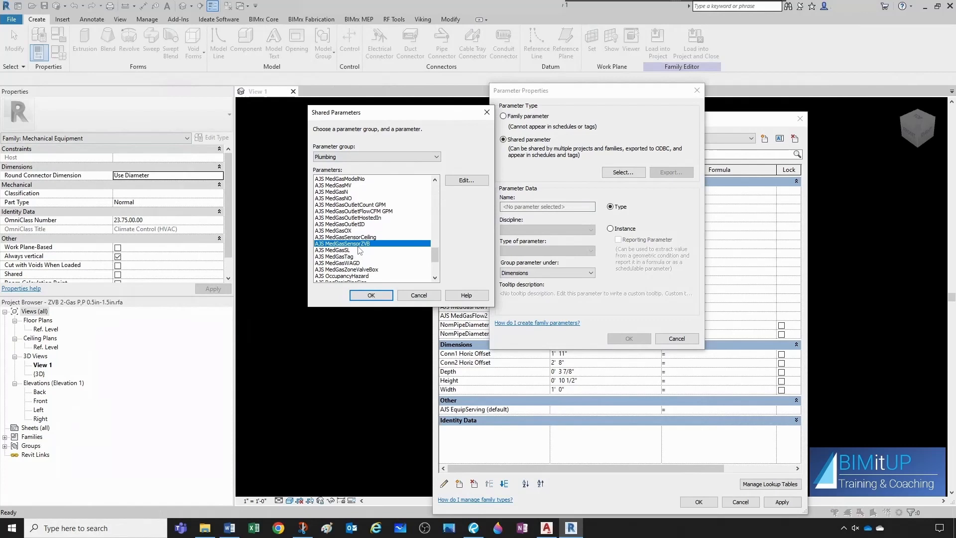
click(384, 296)
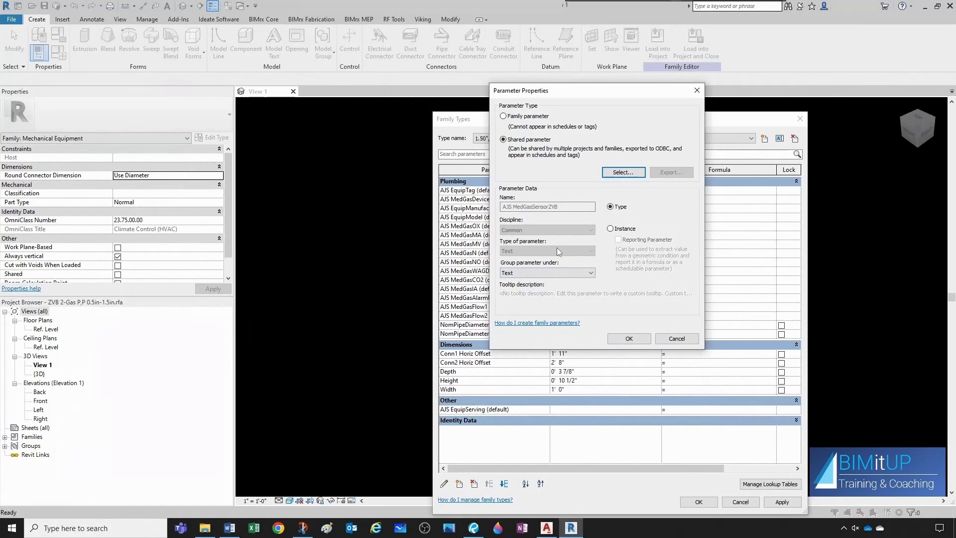
click(609, 229)
click(629, 339)
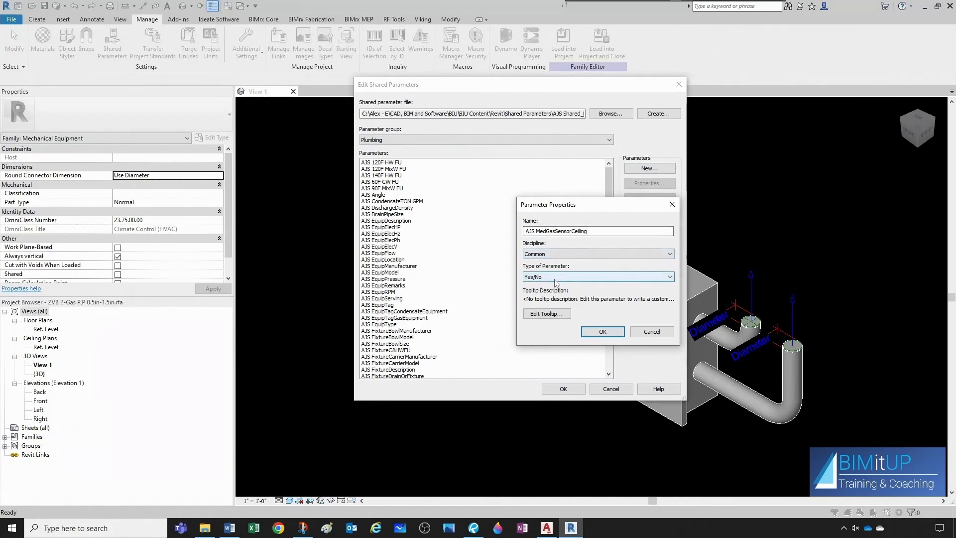
- Create the Yes/No parameter AJS MedGasSensorCeiling in the Plumbing group of the shared parameter file
click(601, 331)
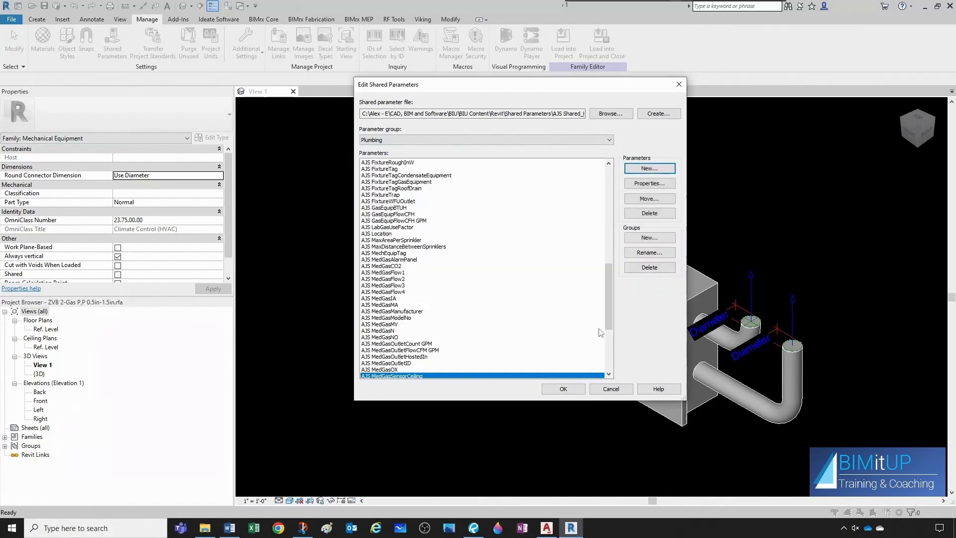
click(580, 390)
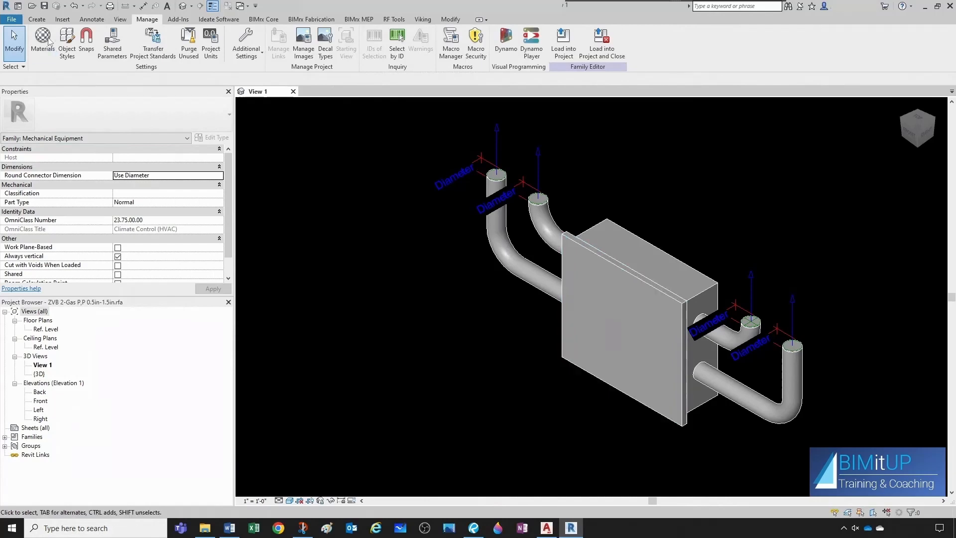
- Start a new shared parameter in the family types and choose AJS MedGasSensorCeiling from the Plumbing parameter group
click(37, 19)
click(58, 52)
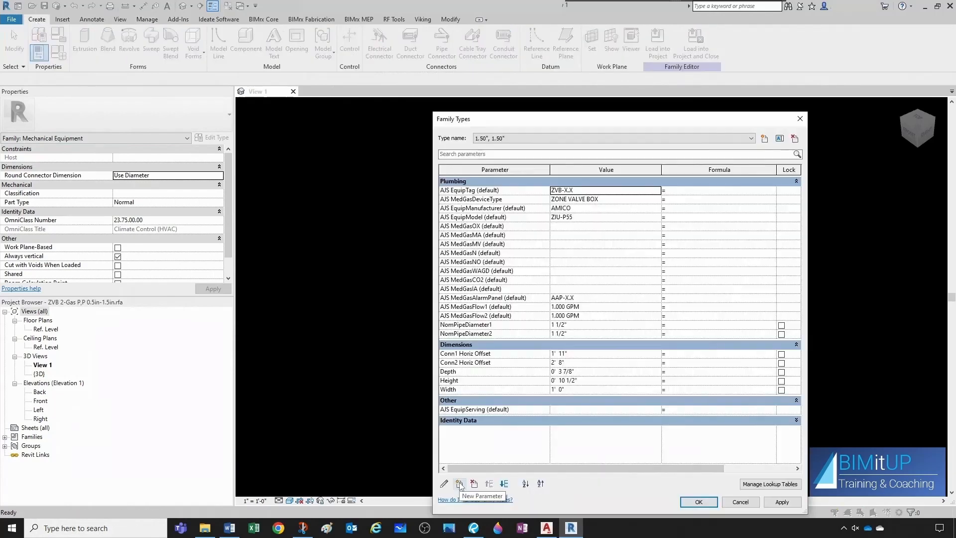
click(458, 484)
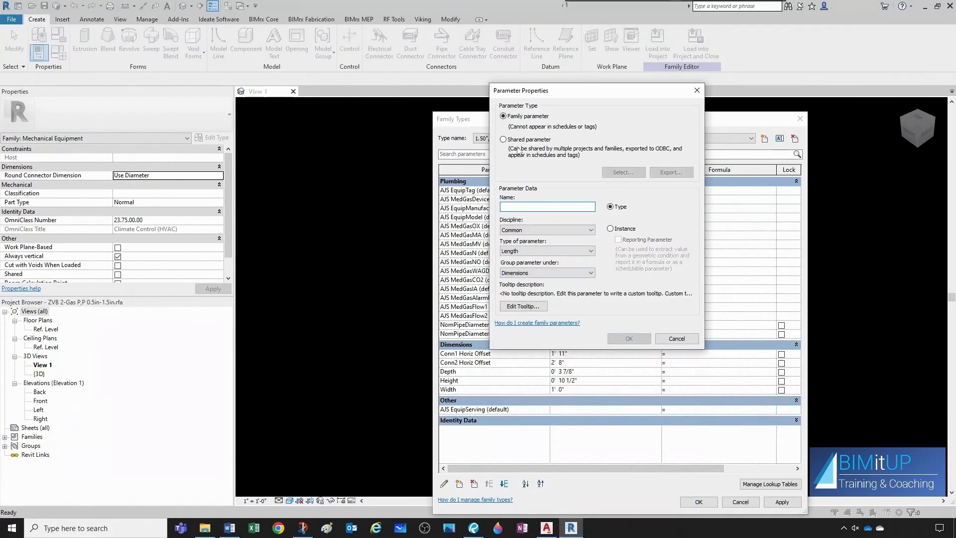
click(503, 140)
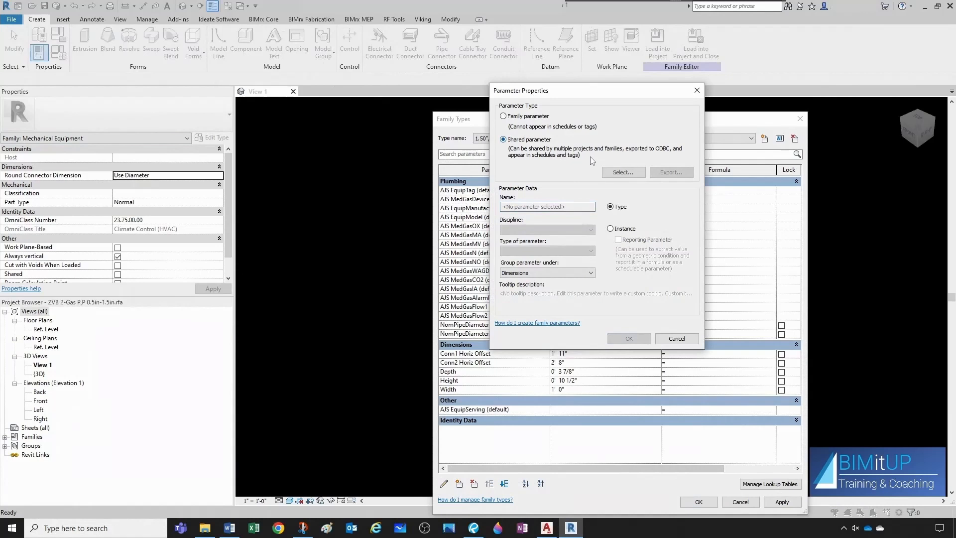
click(619, 172)
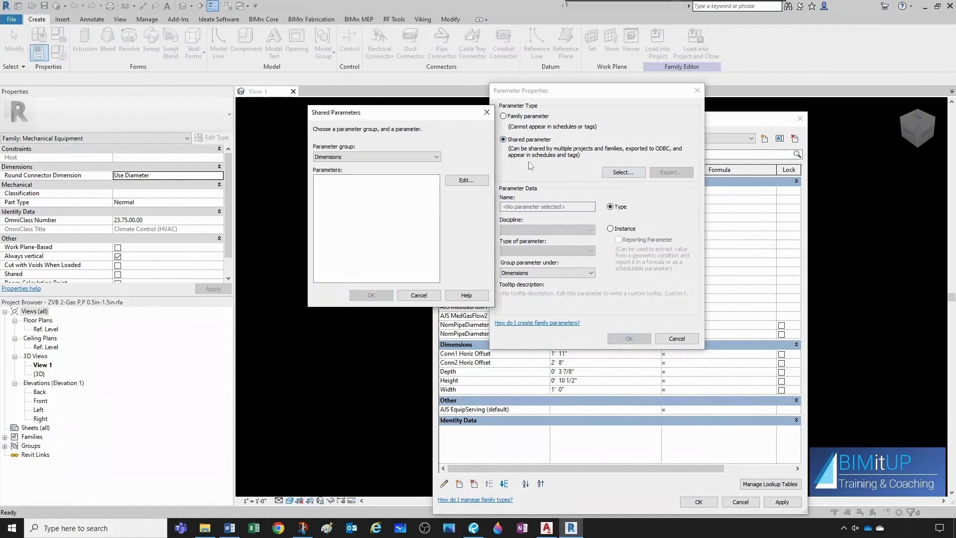
click(377, 154)
click(338, 179)
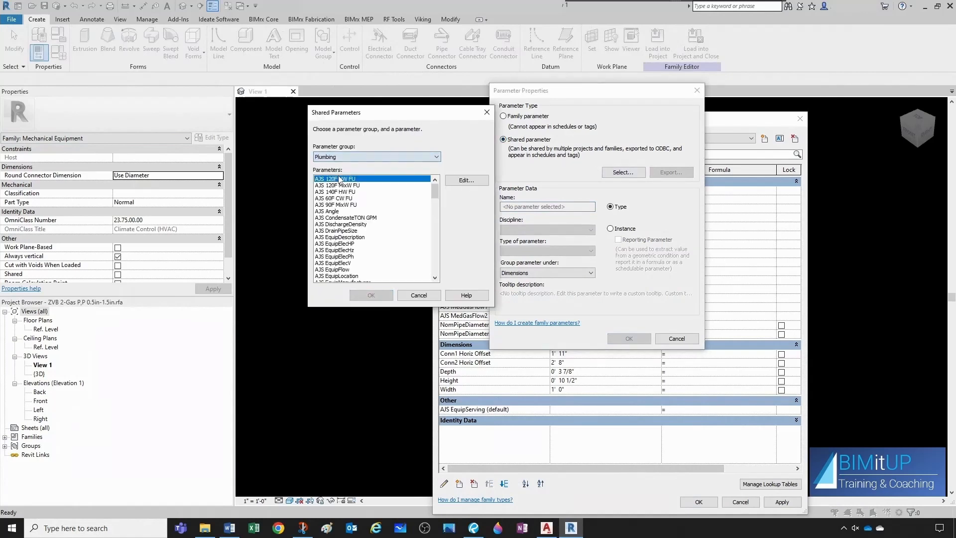
scroll(333, 256, down, 15)
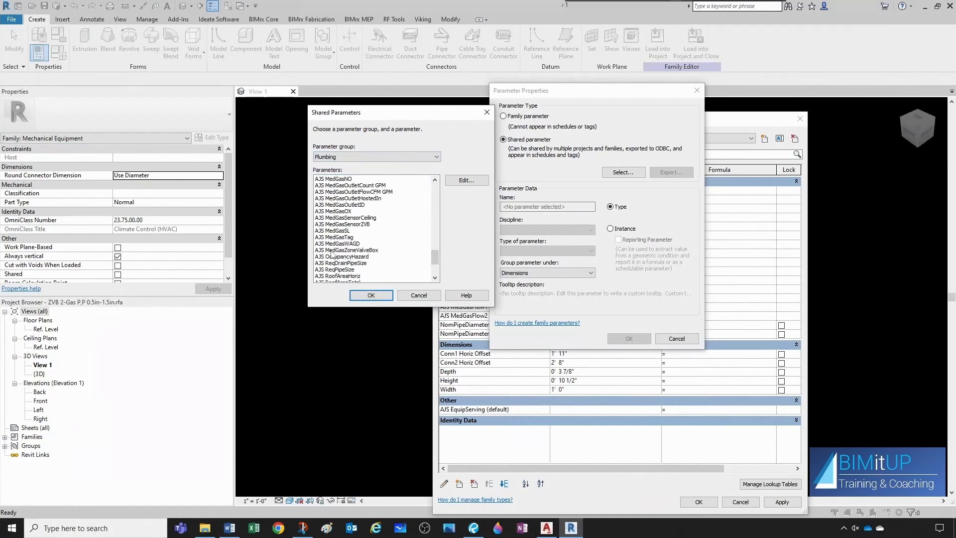
click(349, 212)
click(350, 218)
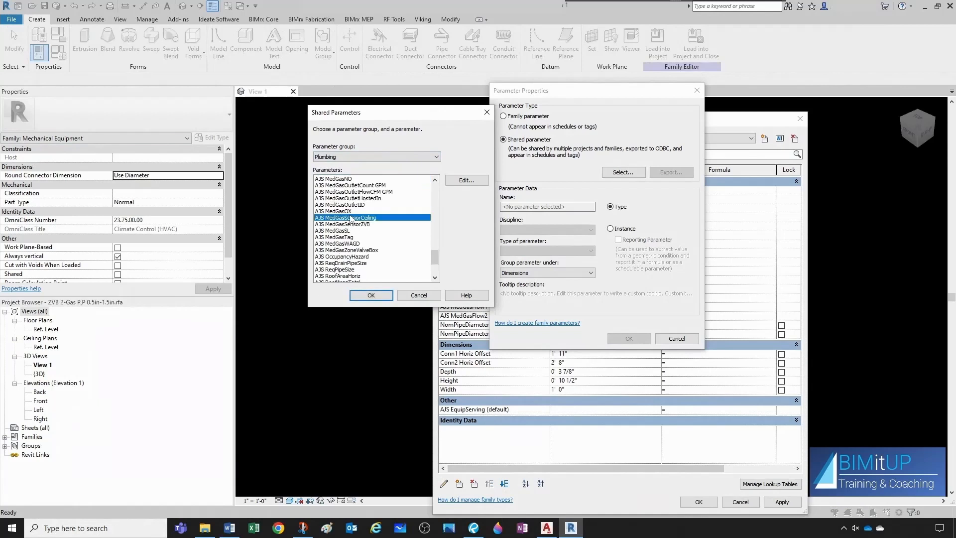
click(370, 295)
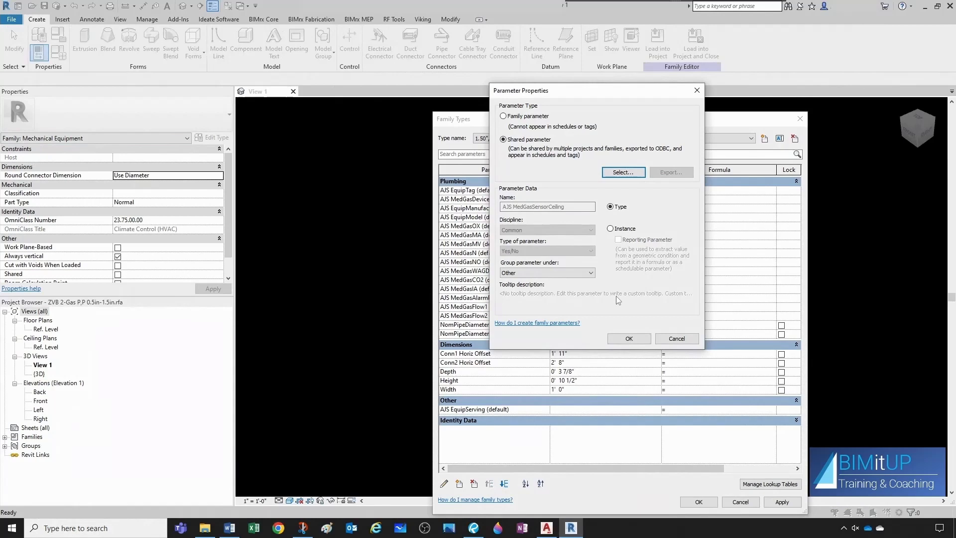
- Group AJS MedGasSensorCeiling under Plumbing and add it to the family as a type parameter
click(591, 273)
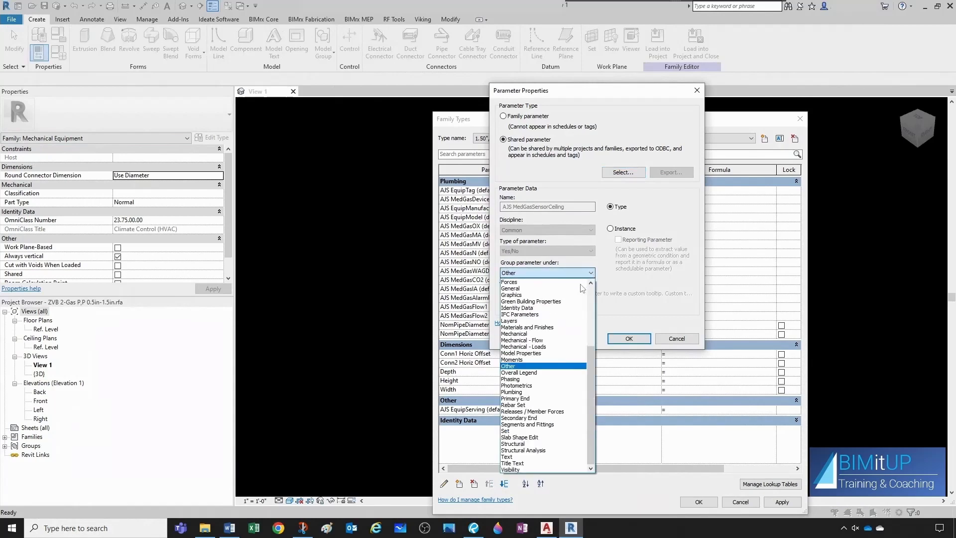
click(526, 392)
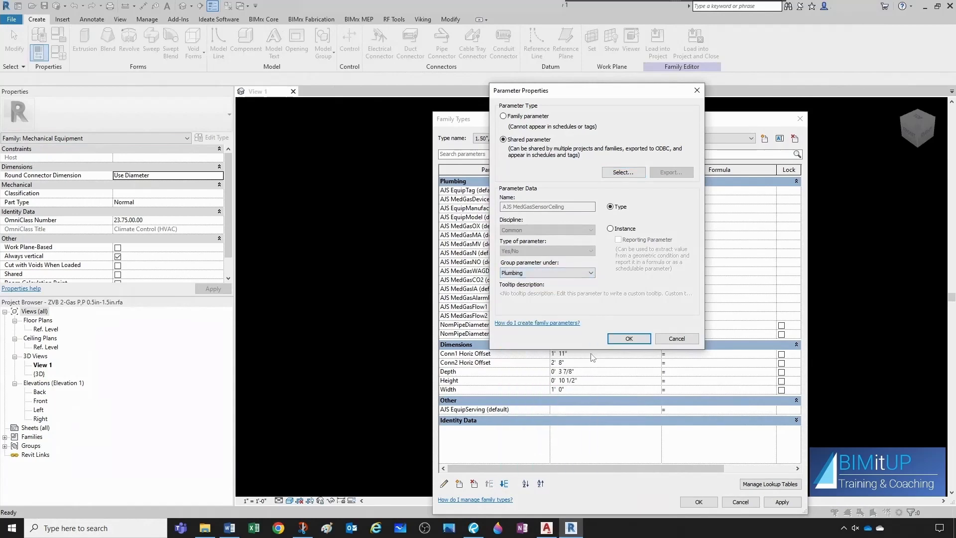
click(628, 339)
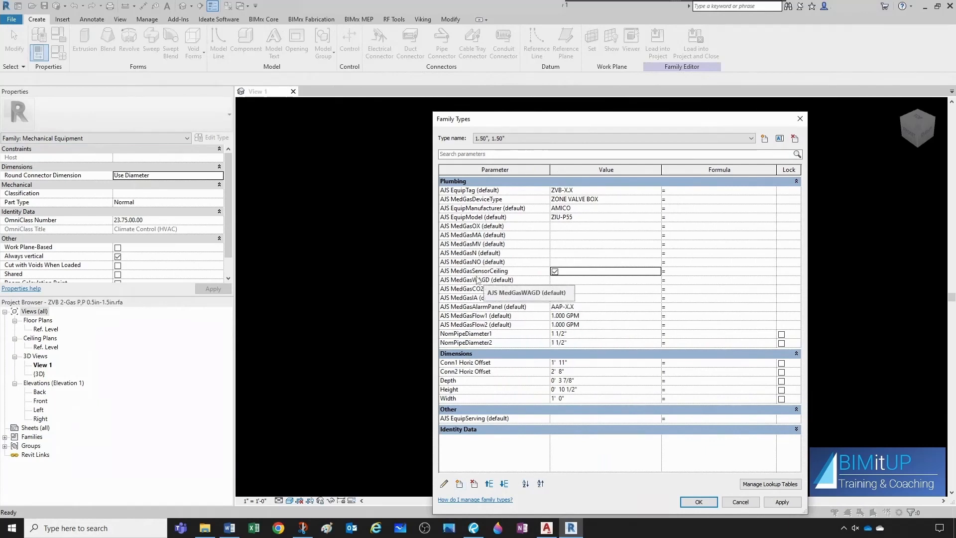
click(554, 271)
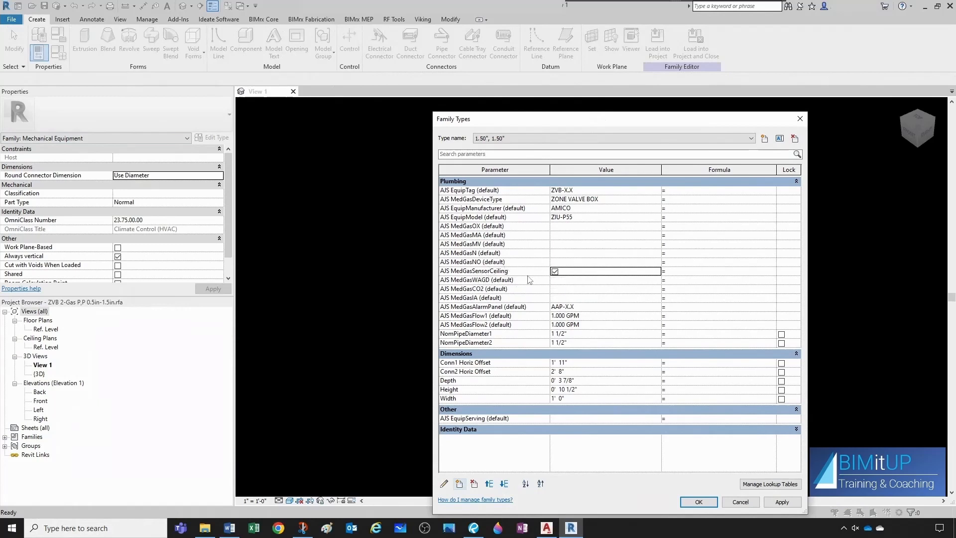
click(444, 483)
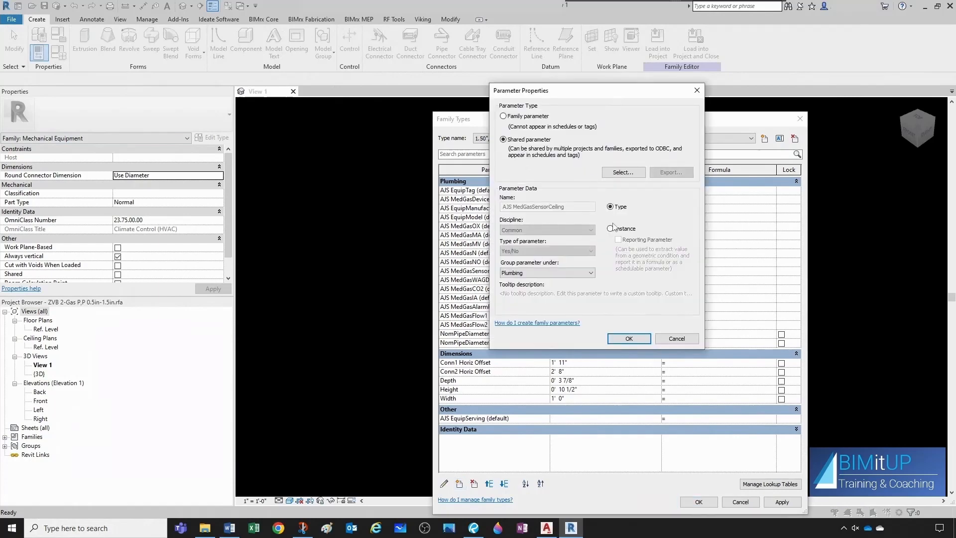
click(616, 174)
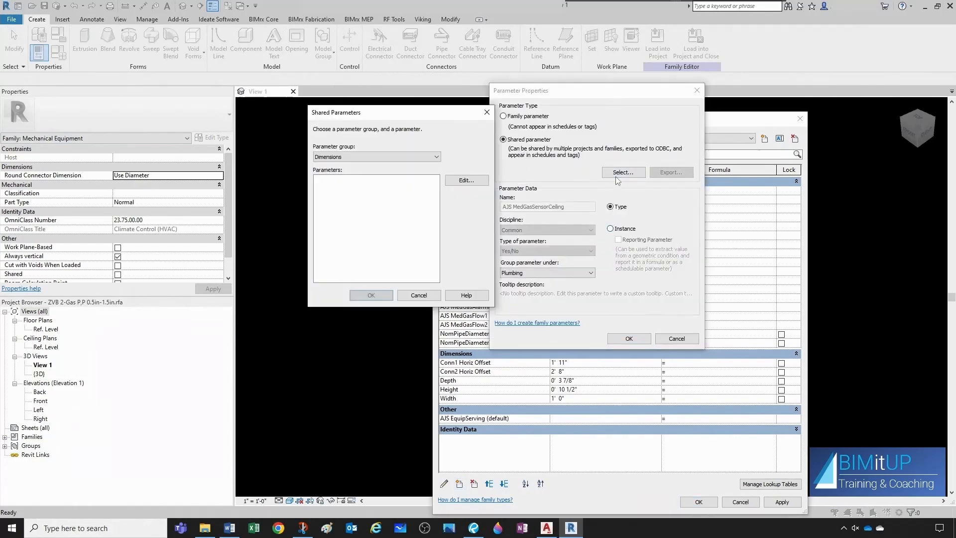
click(390, 157)
click(423, 182)
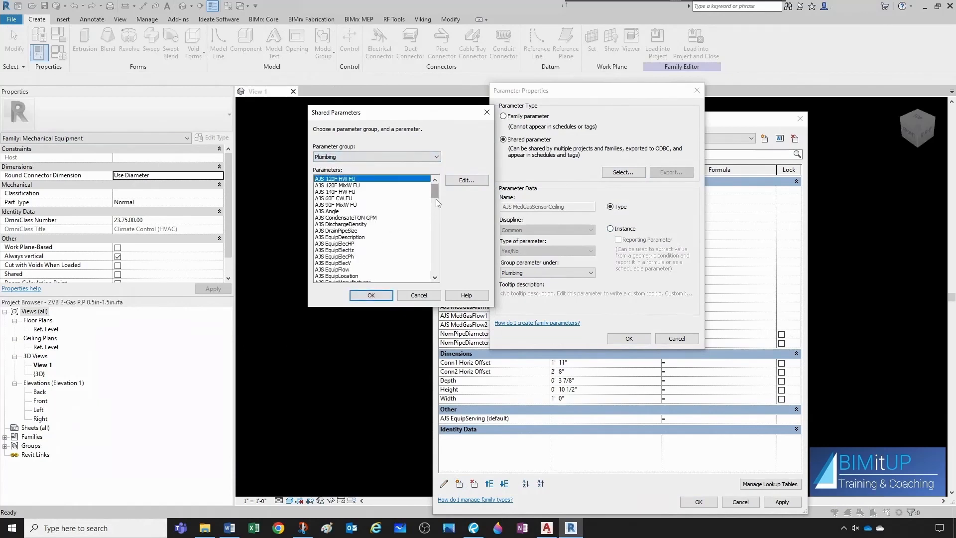
drag(435, 194, 435, 264)
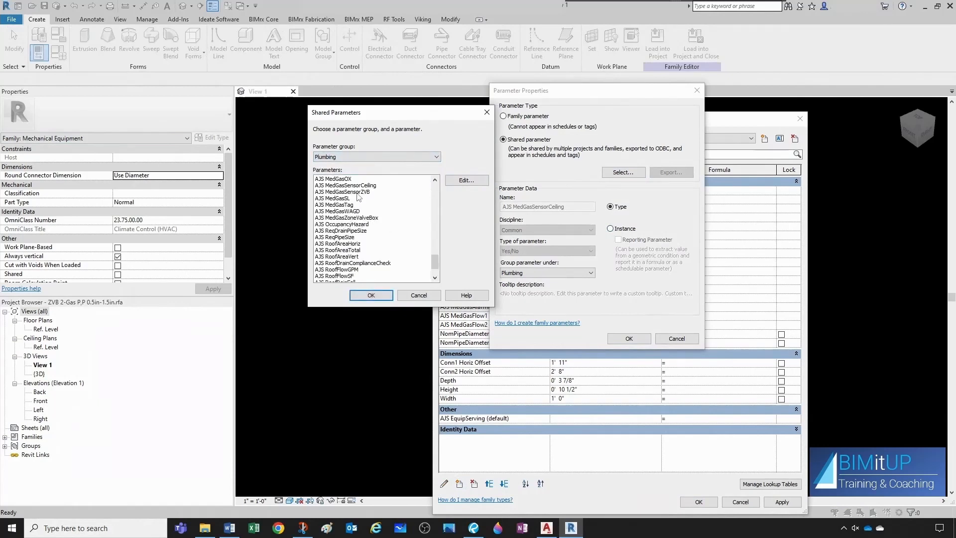
click(358, 191)
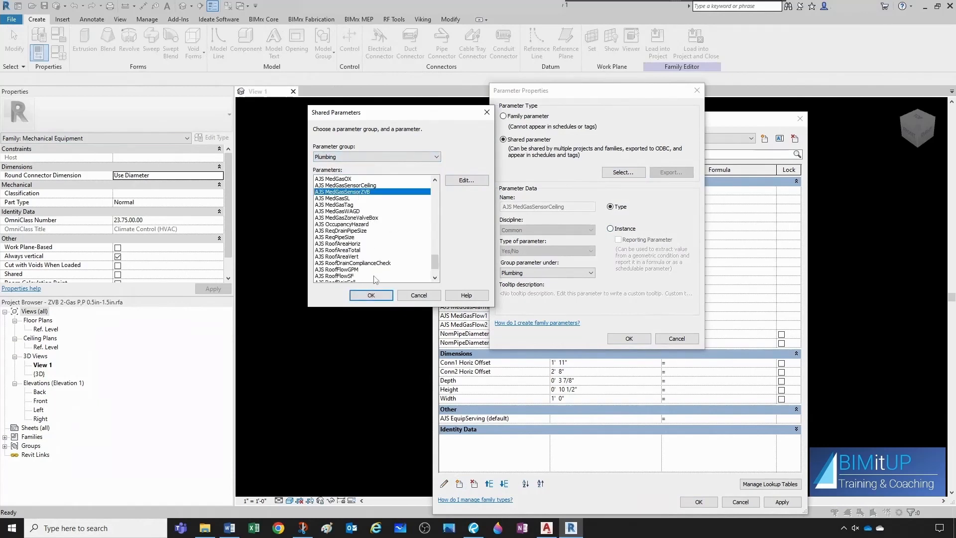
click(371, 295)
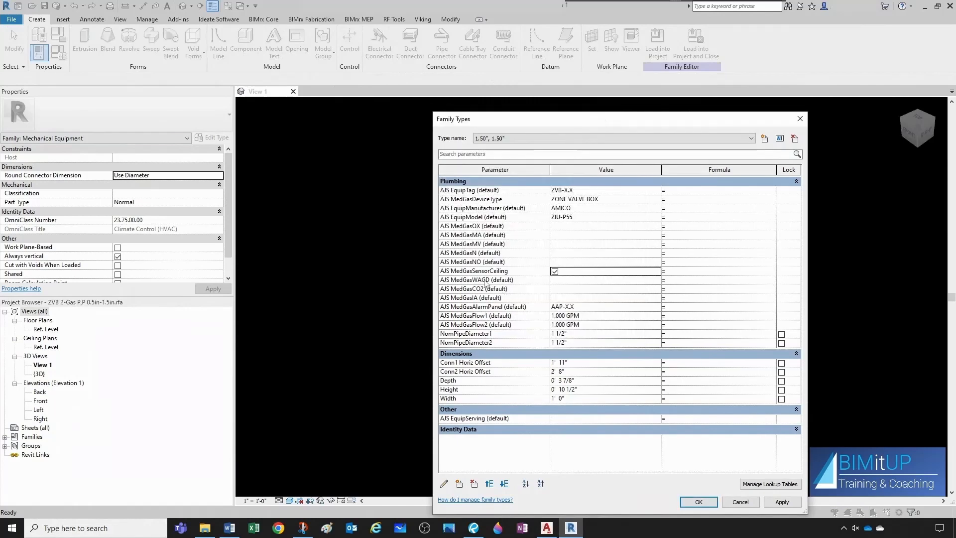
- Start another new shared parameter and choose AJS MedGasSensorZVB from the Plumbing parameter group
click(457, 271)
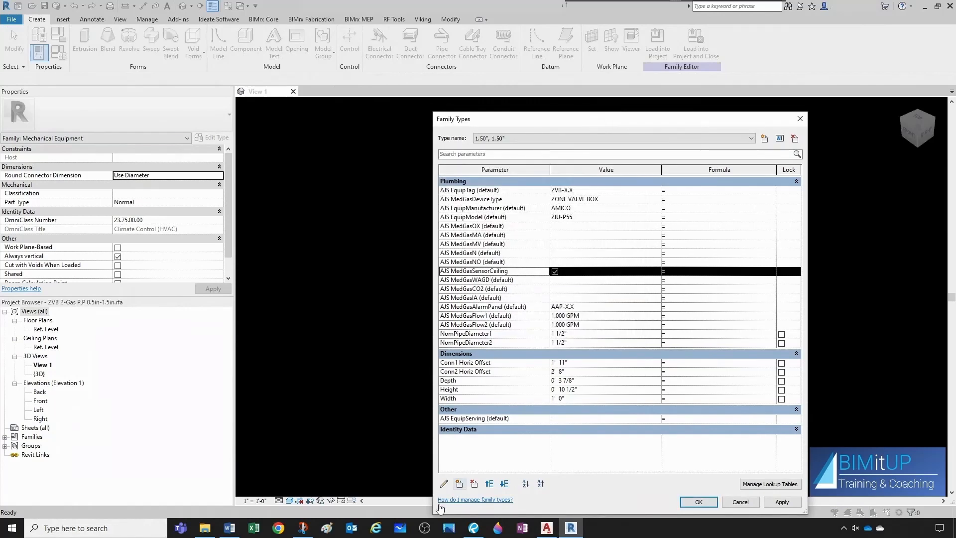
click(459, 483)
click(513, 140)
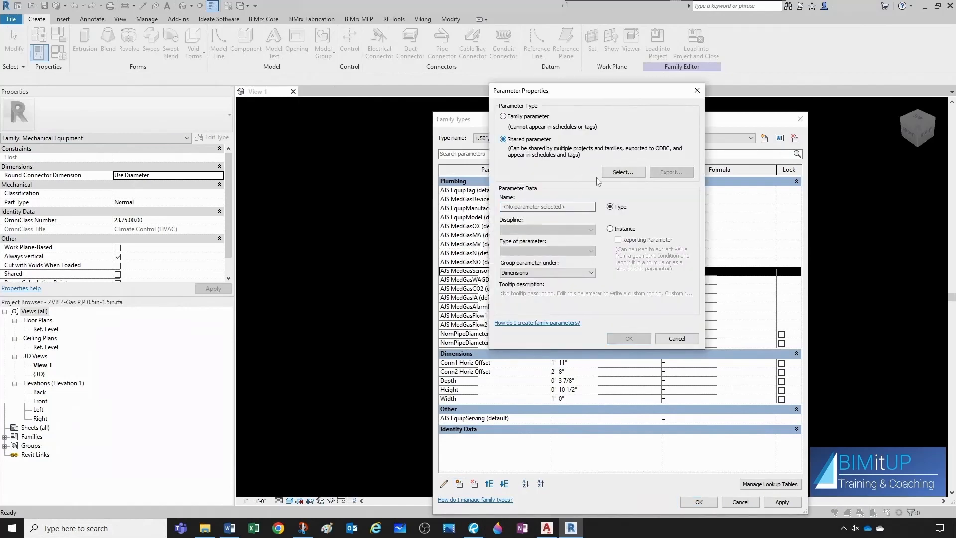
click(628, 175)
click(395, 155)
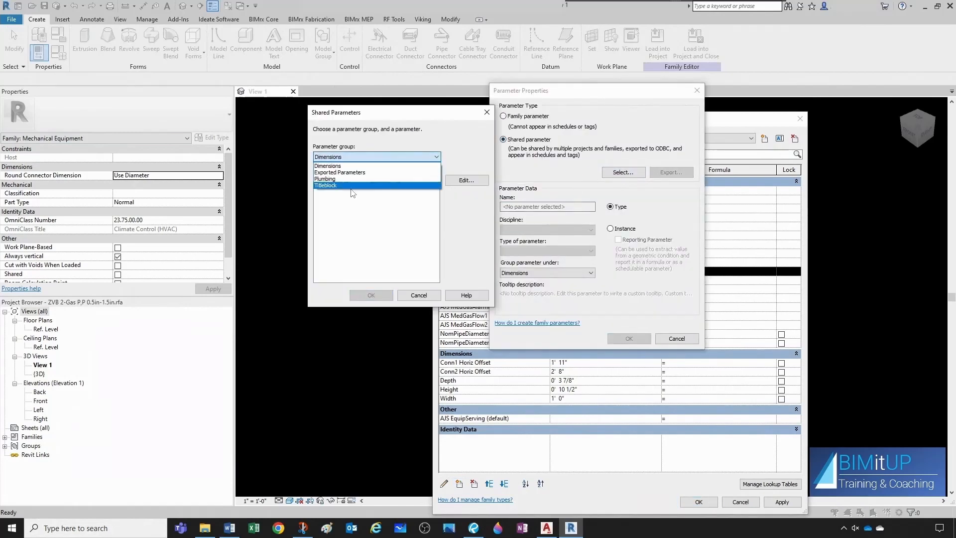
click(341, 179)
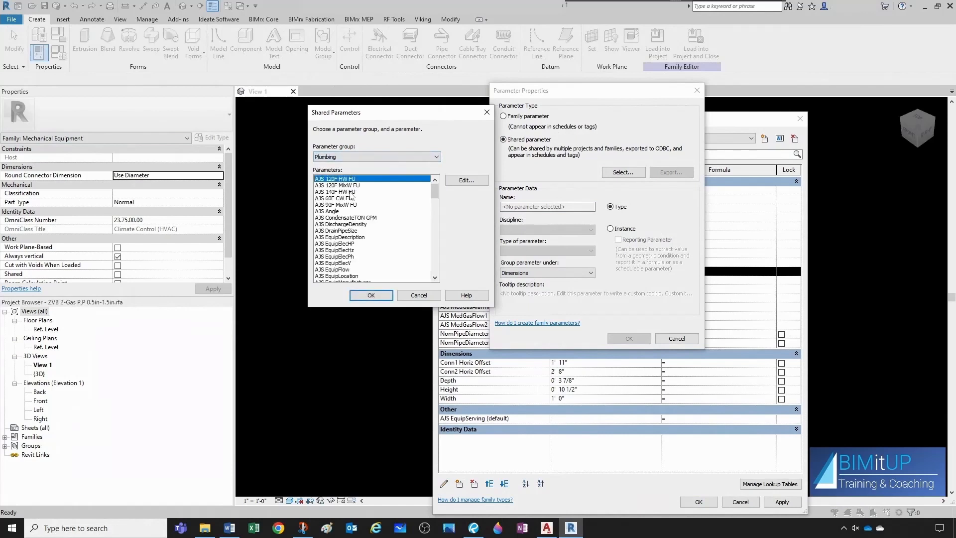
scroll(364, 243, down, 20)
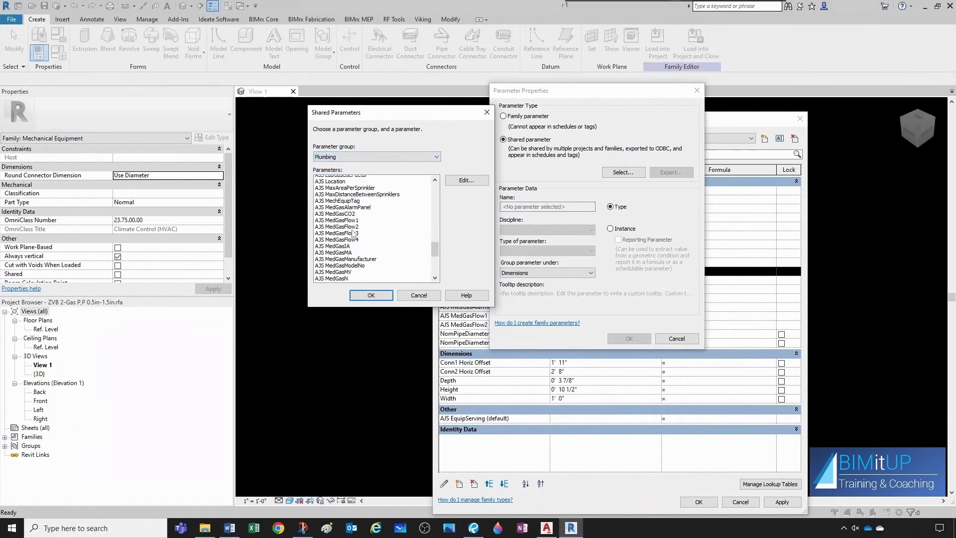
scroll(353, 233, up, 2)
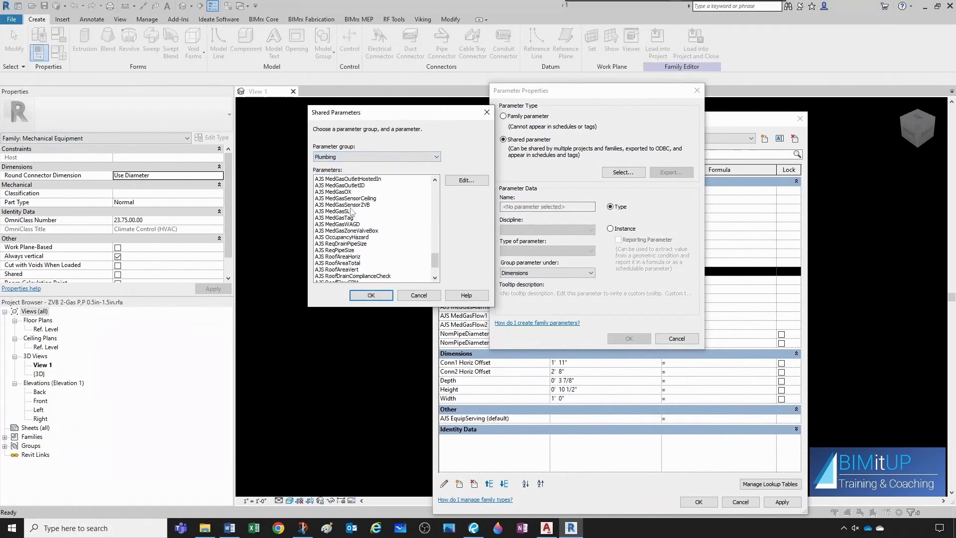
click(351, 205)
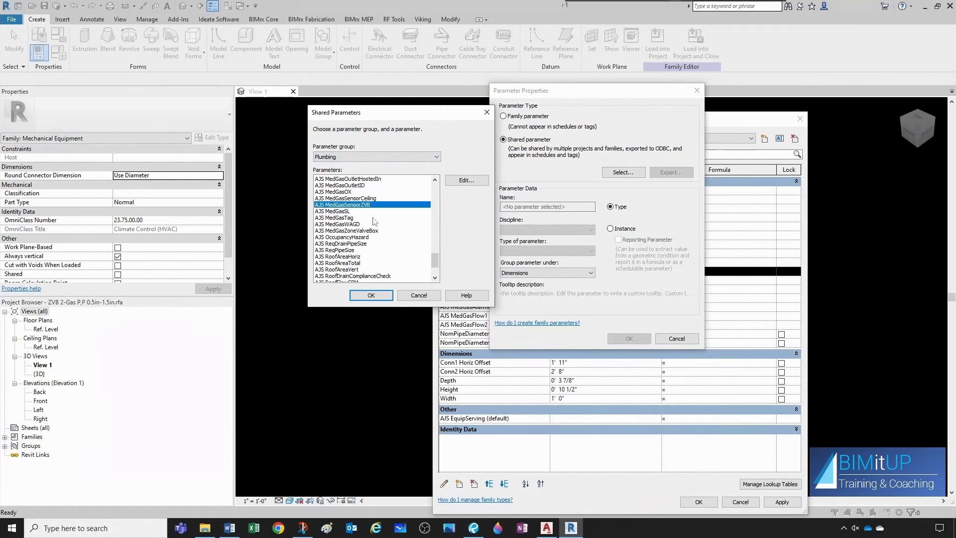
click(386, 296)
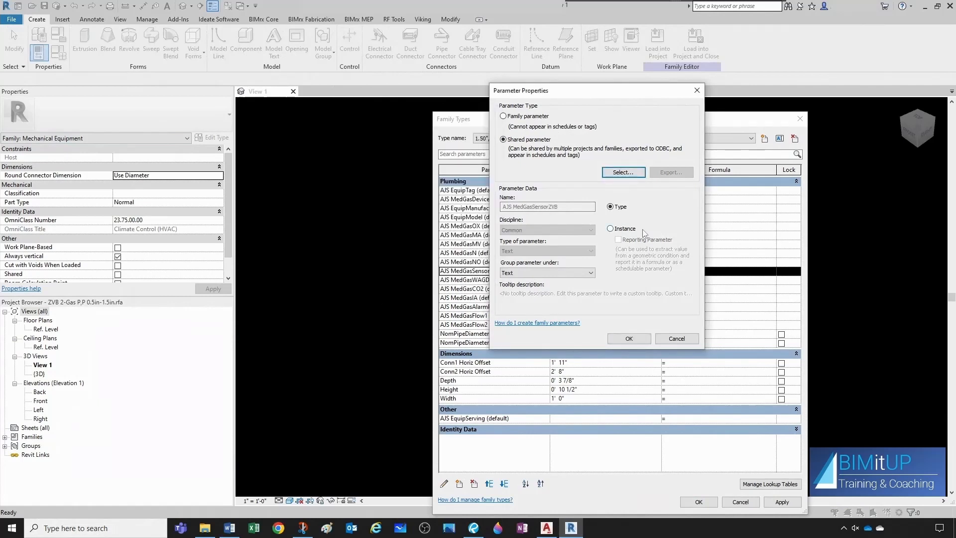
- Make AJS MedGasSensorZVB an instance parameter grouped under Plumbing and add it to the family
click(611, 228)
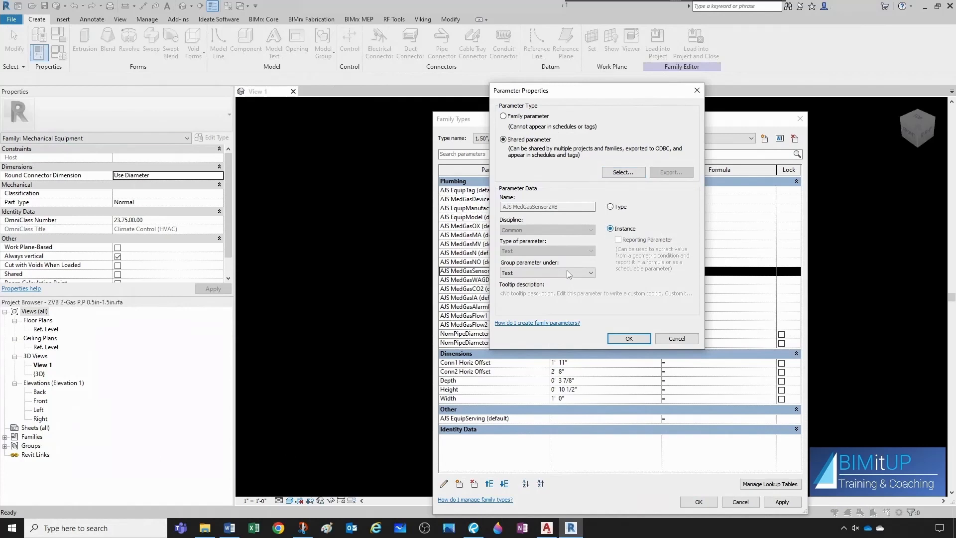
click(558, 276)
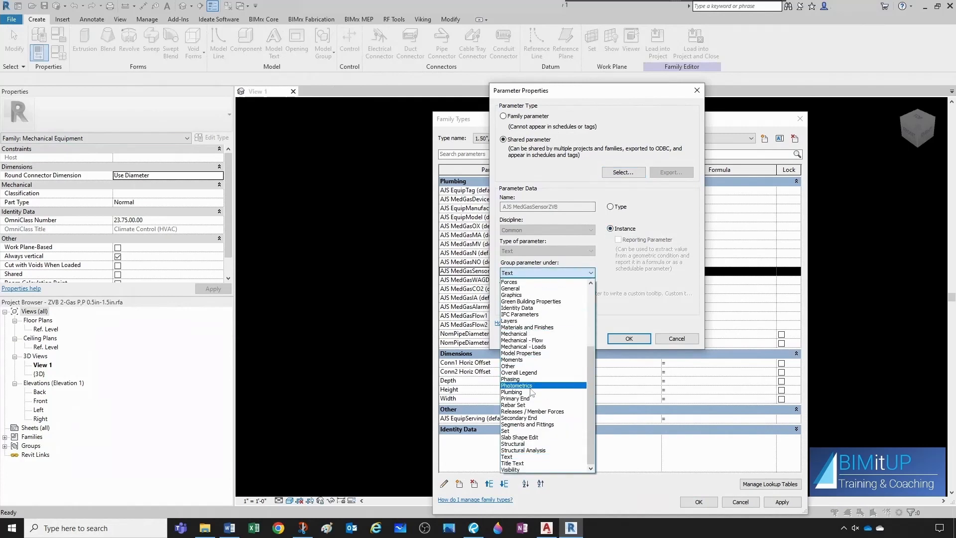
click(518, 391)
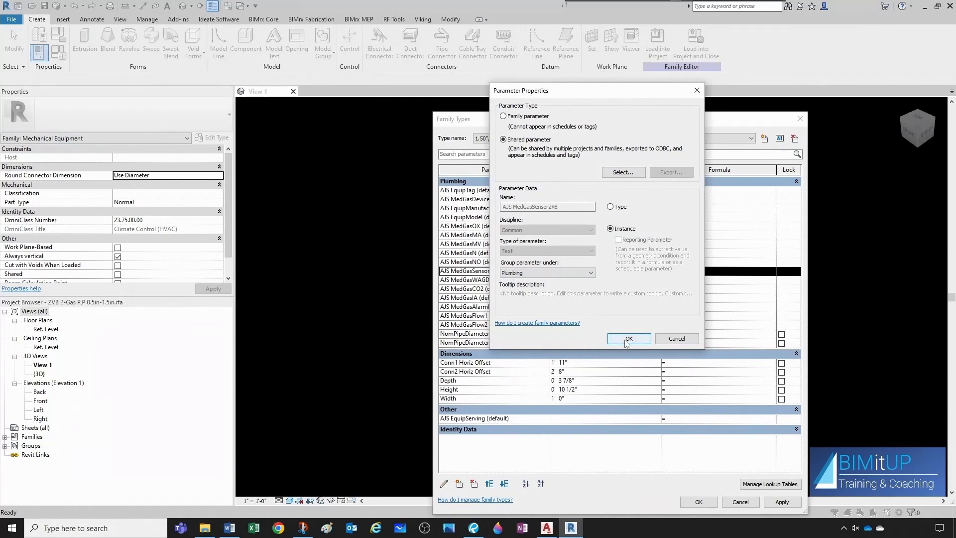
click(628, 338)
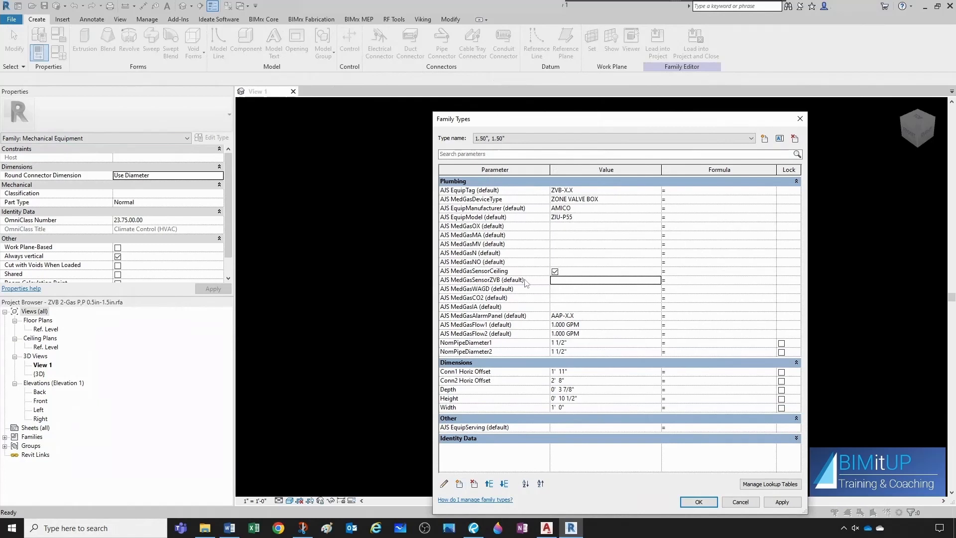
- Move the AJS MedGasSensorZVB parameter up one row, above AJS MedGasSensorCeiling
click(555, 279)
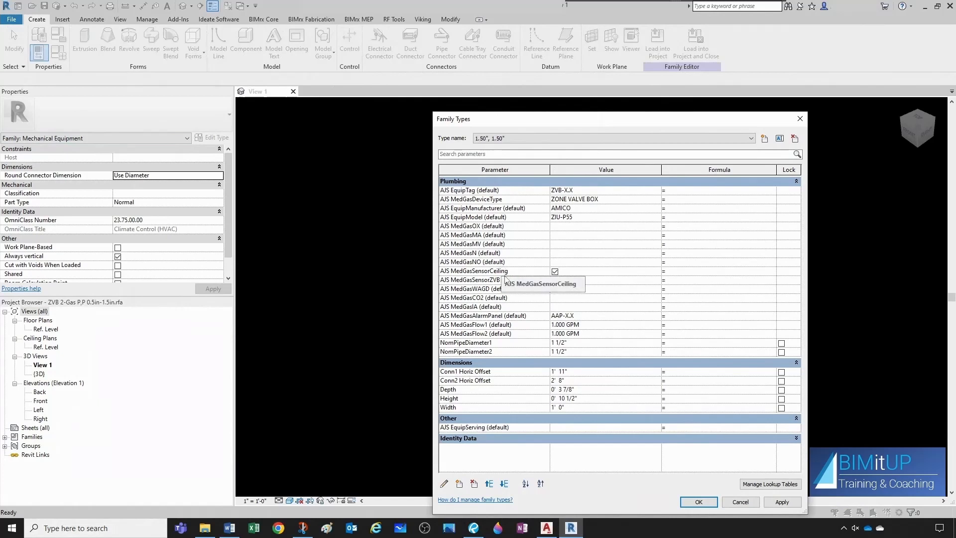
click(503, 280)
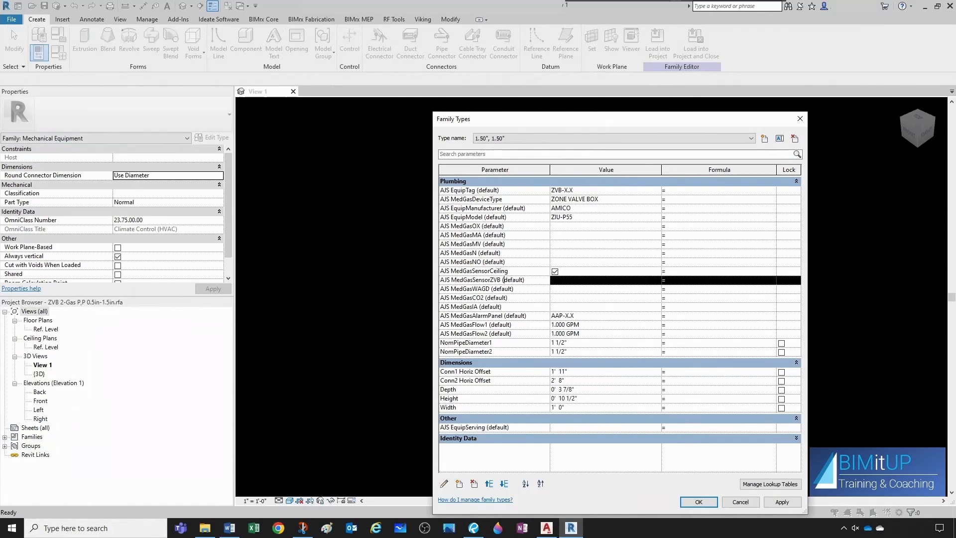
click(488, 484)
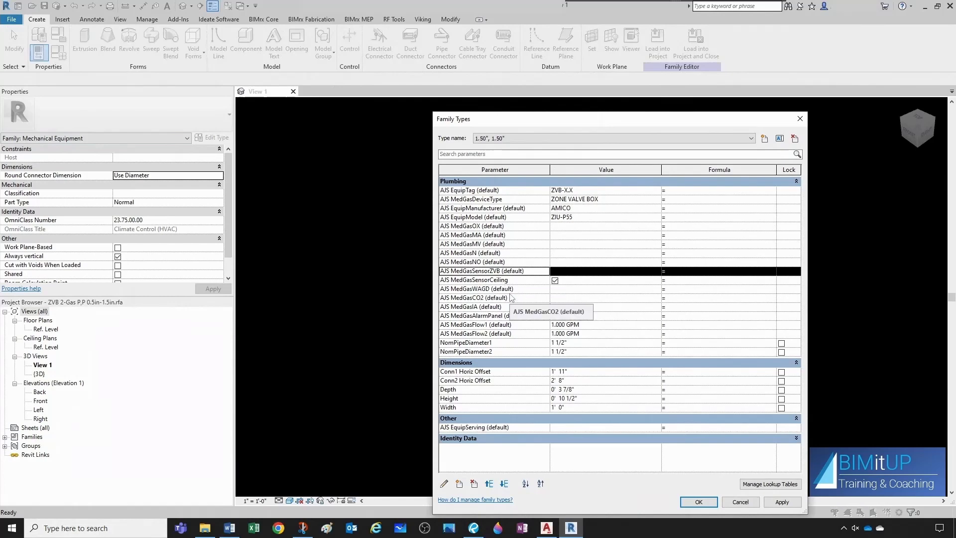
- Try to add the shared parameter AJS EquipServing from the Plumbing group as a type parameter grouped under Plumbing
click(459, 484)
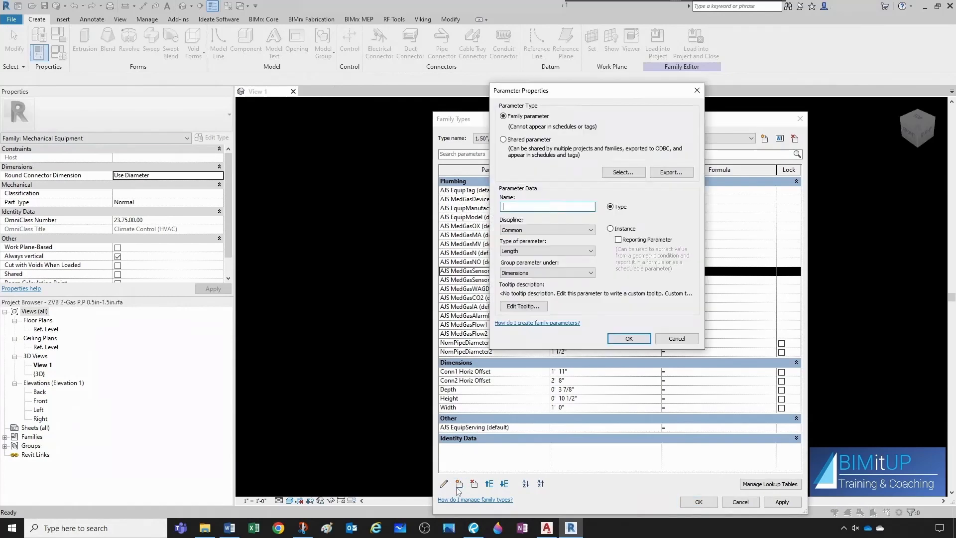
click(503, 139)
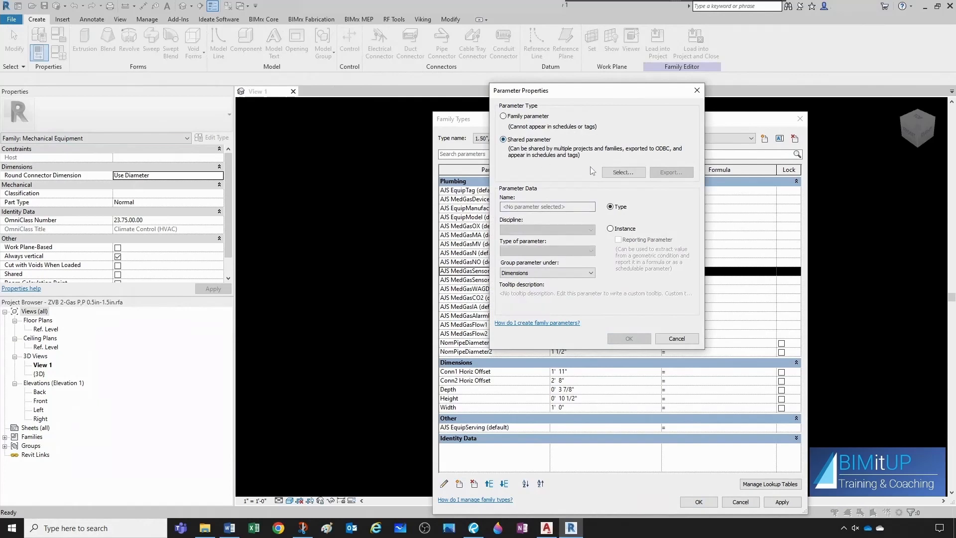
click(623, 171)
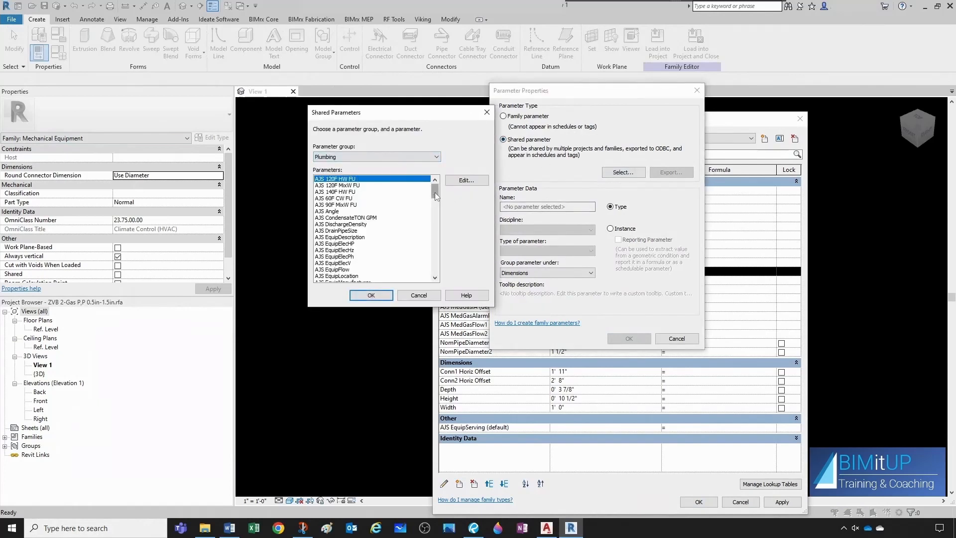
drag(431, 192, 432, 197)
click(342, 263)
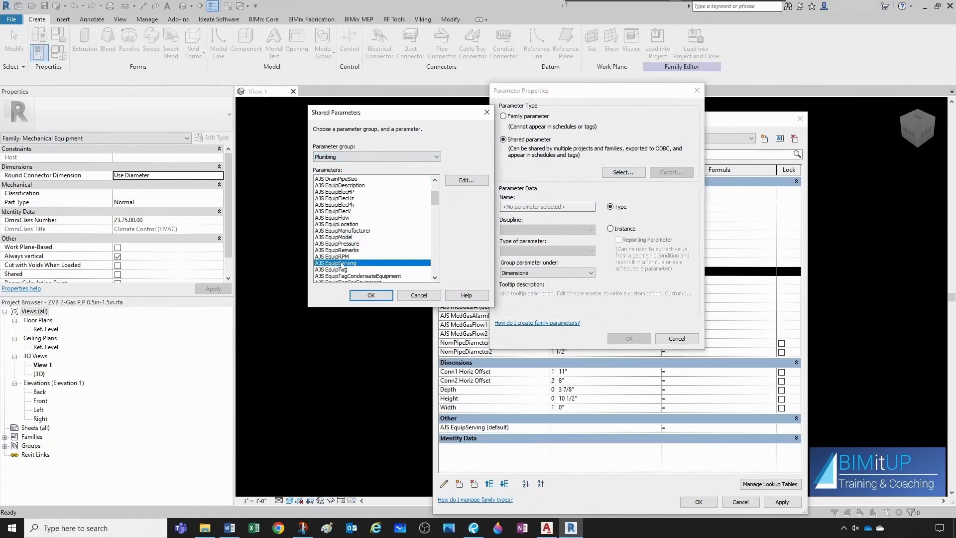
click(371, 295)
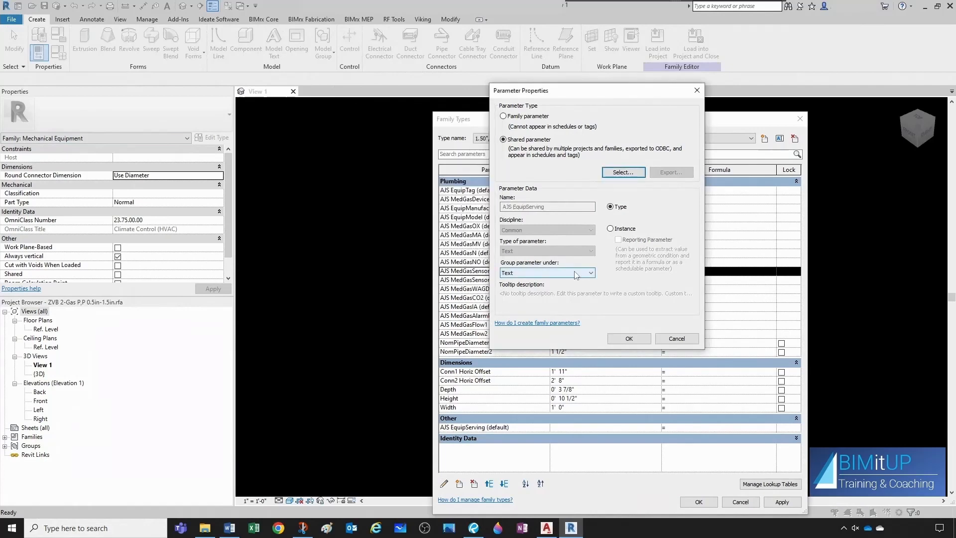
click(576, 273)
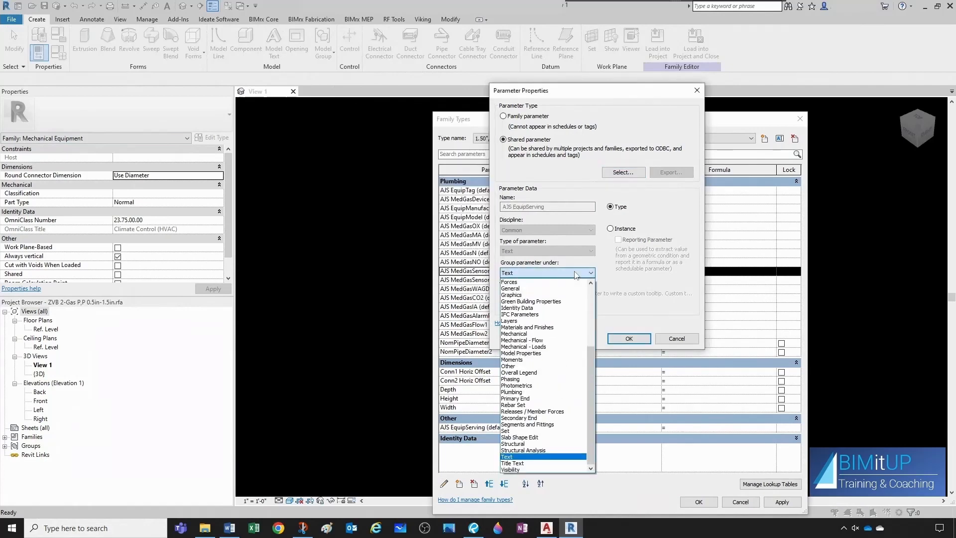
click(537, 393)
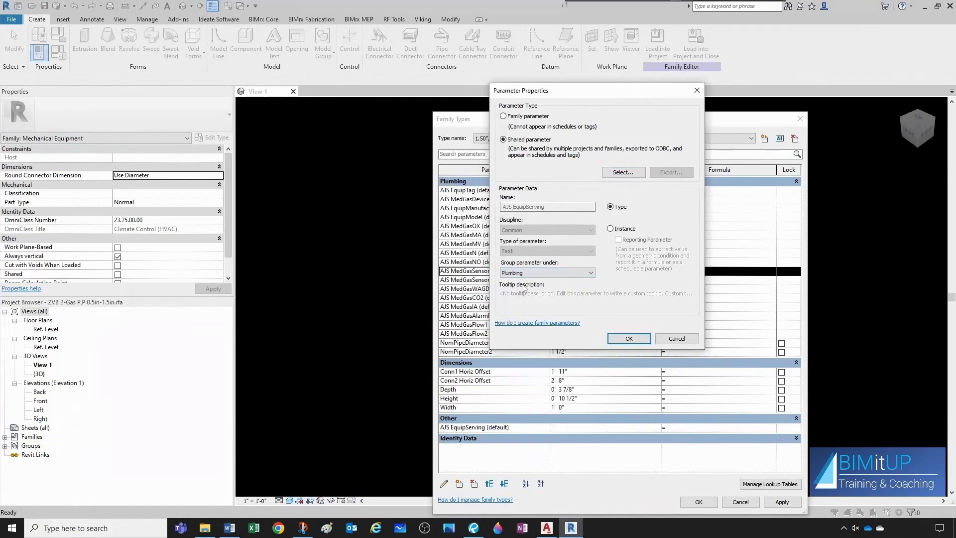
click(622, 340)
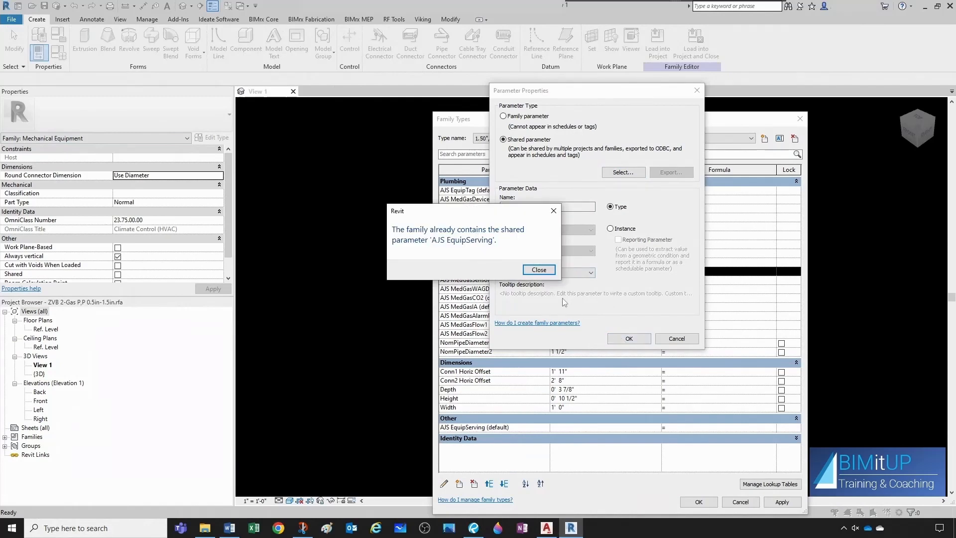
click(547, 271)
- Edit the existing AJS EquipServing parameter so that it is grouped under Plumbing
click(523, 428)
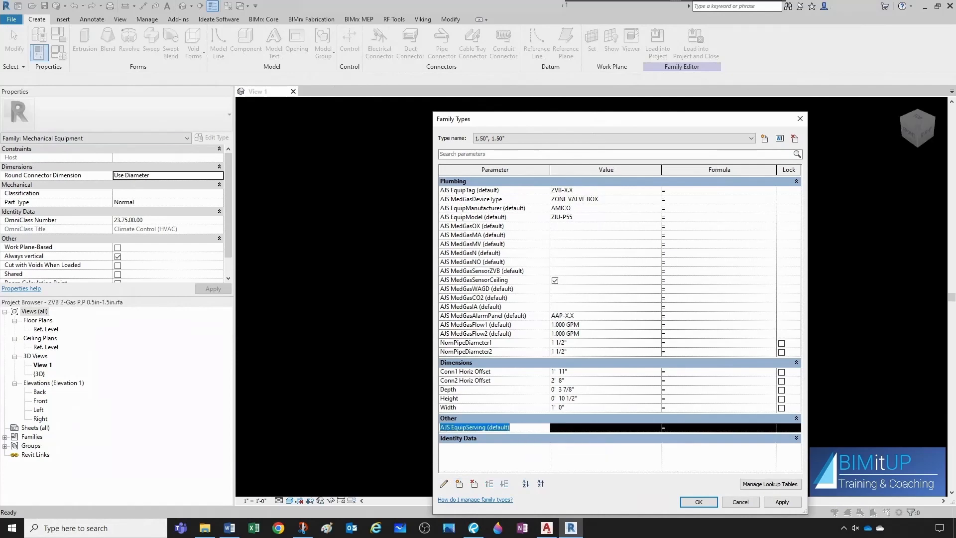
click(444, 483)
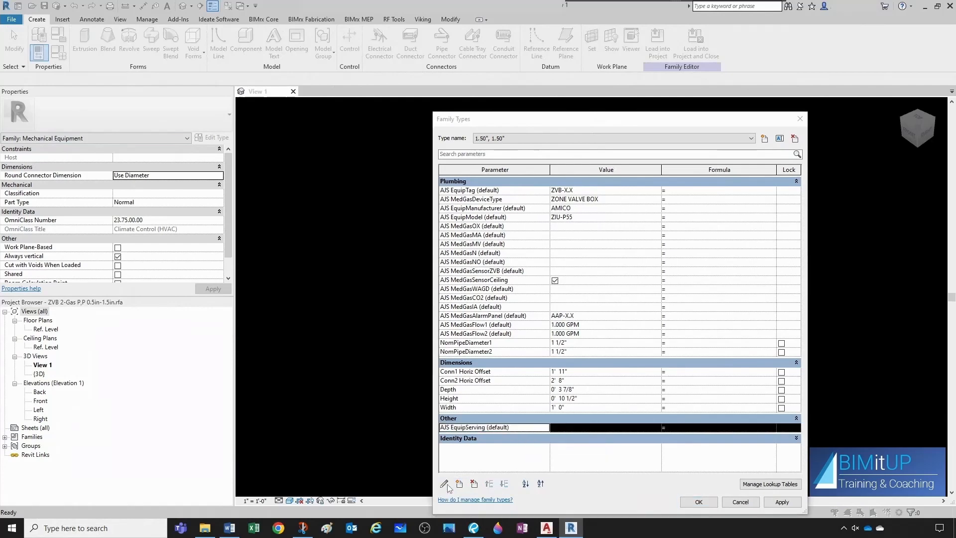
click(553, 272)
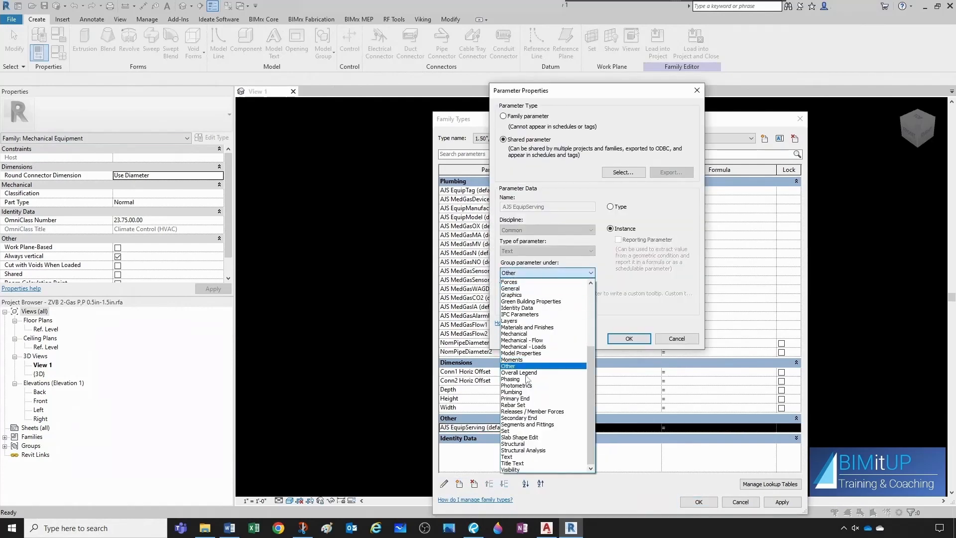
click(517, 392)
click(629, 339)
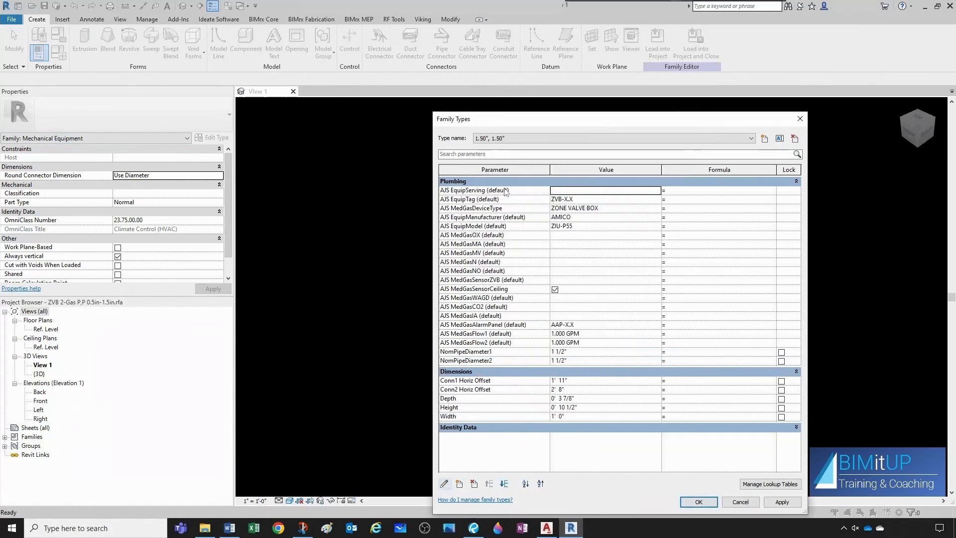
- Move AJS EquipServing down the Plumbing list to directly below AJS MedGasAlarmPanel
click(504, 484)
click(504, 484)
click(504, 484)
click(505, 484)
click(504, 483)
double_click(504, 484)
double_click(504, 484)
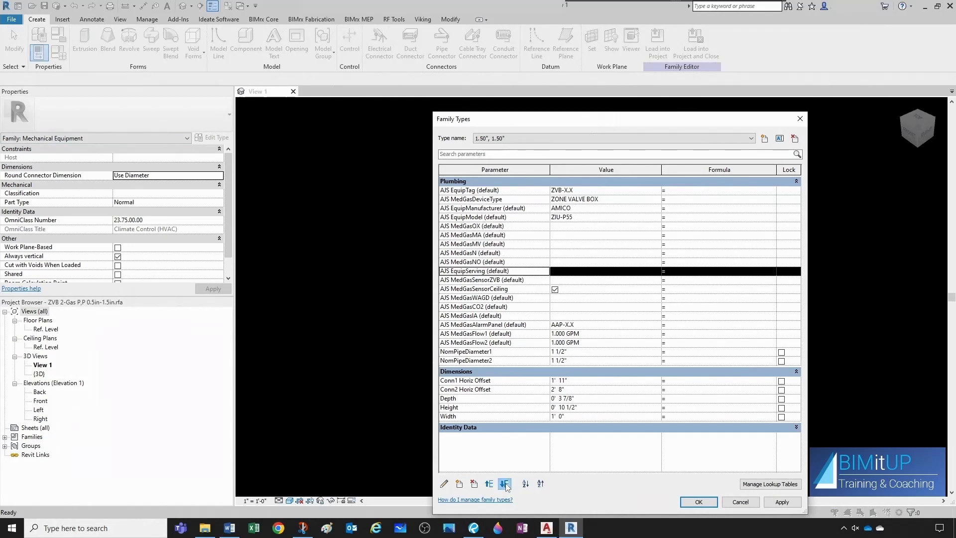
double_click(504, 484)
double_click(505, 484)
double_click(504, 484)
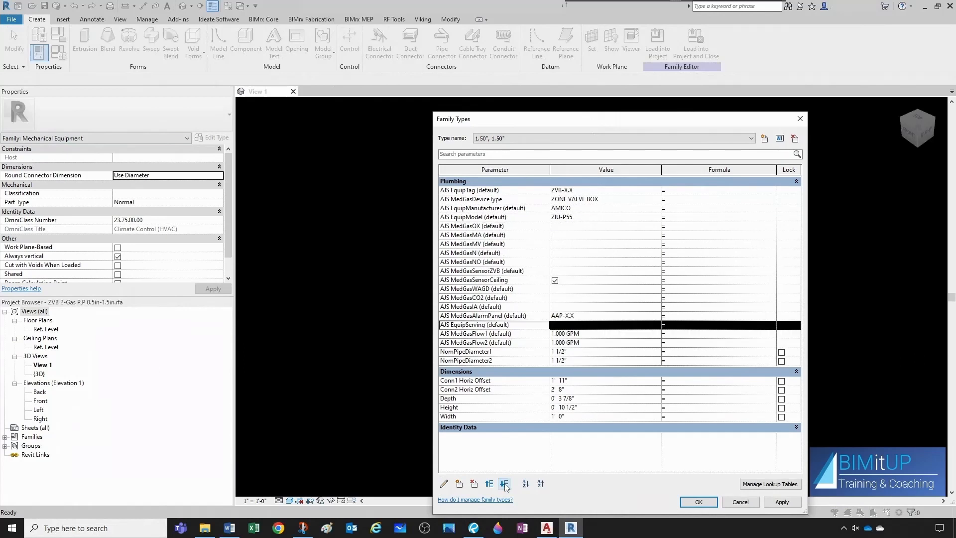
- Move AJS MedGasSensorZVB down so it sits between AJS MedGasAlarmPanel and AJS EquipServing
click(476, 271)
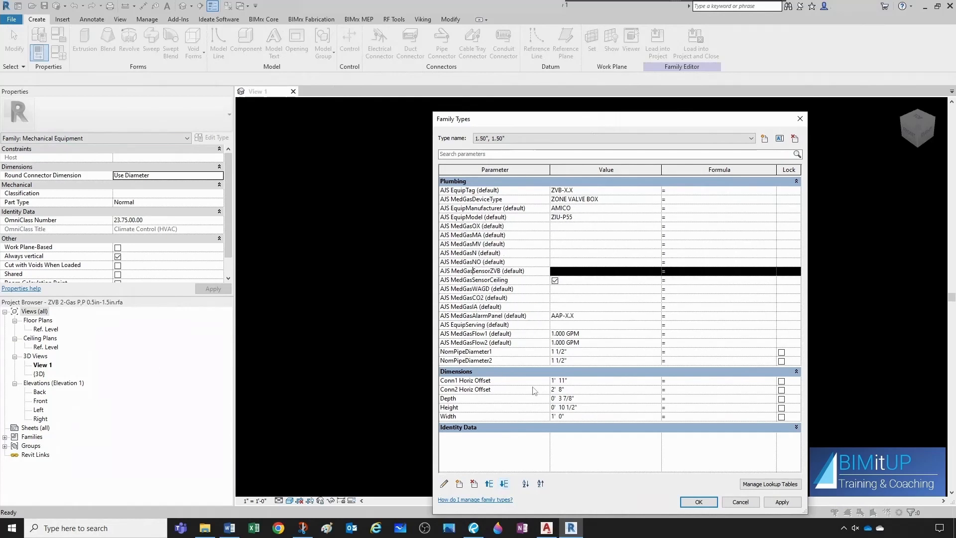
click(502, 485)
click(501, 485)
click(501, 485)
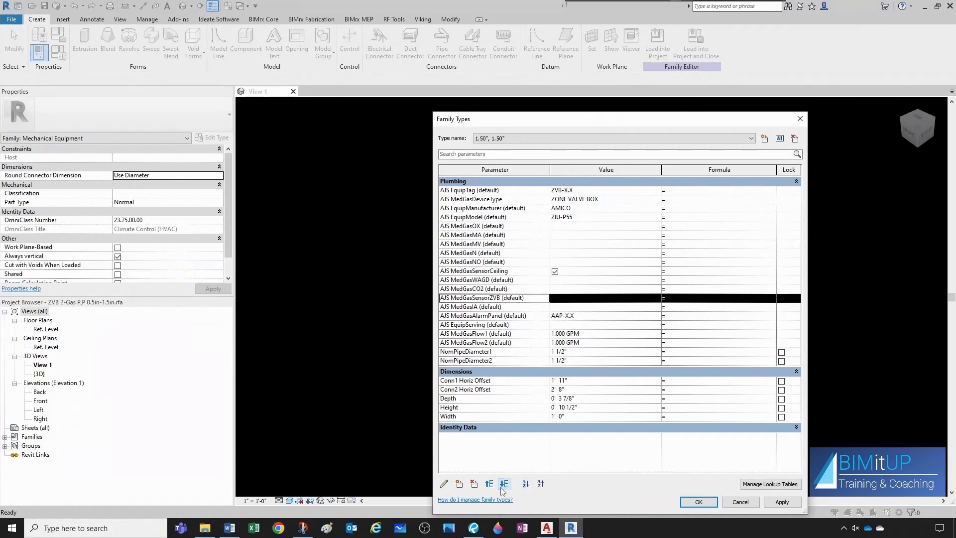
click(501, 486)
click(501, 485)
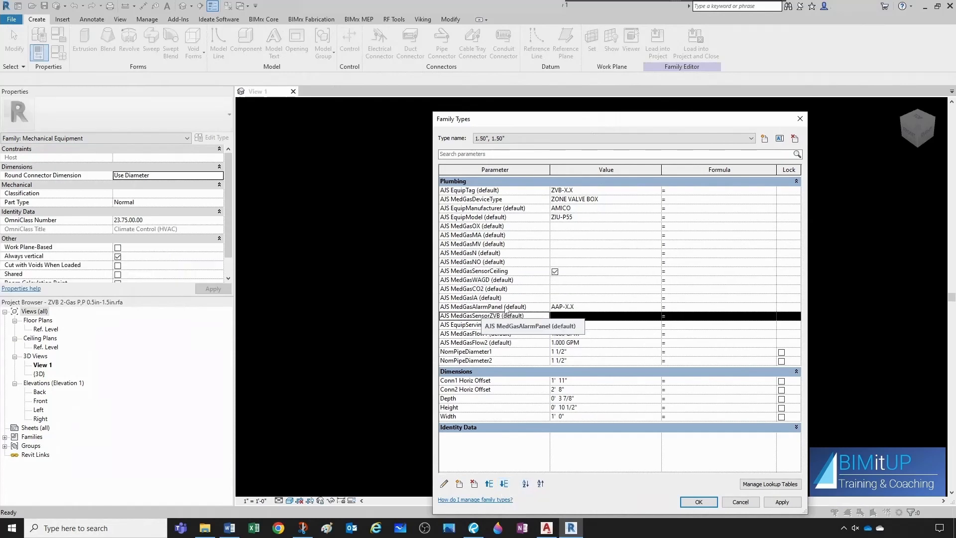
- Move AJS MedGasSensorCeiling down to directly below AJS MedGasSensorZVB and accept the family type changes
click(507, 270)
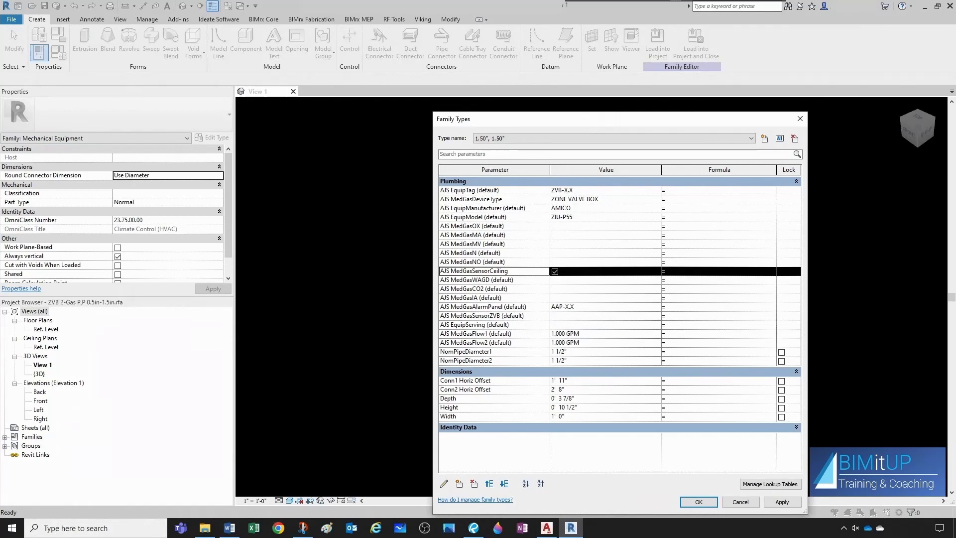
click(501, 485)
click(501, 484)
click(502, 484)
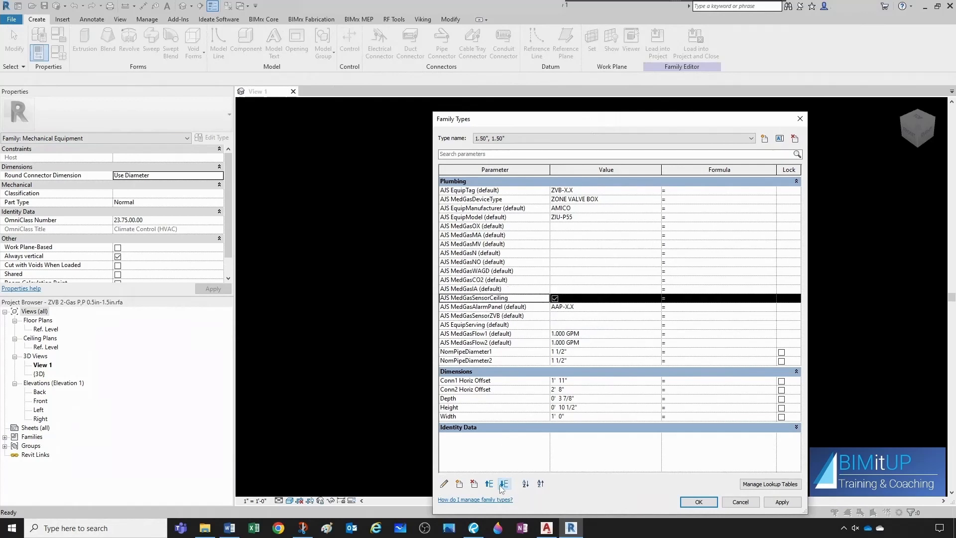
click(501, 485)
click(501, 484)
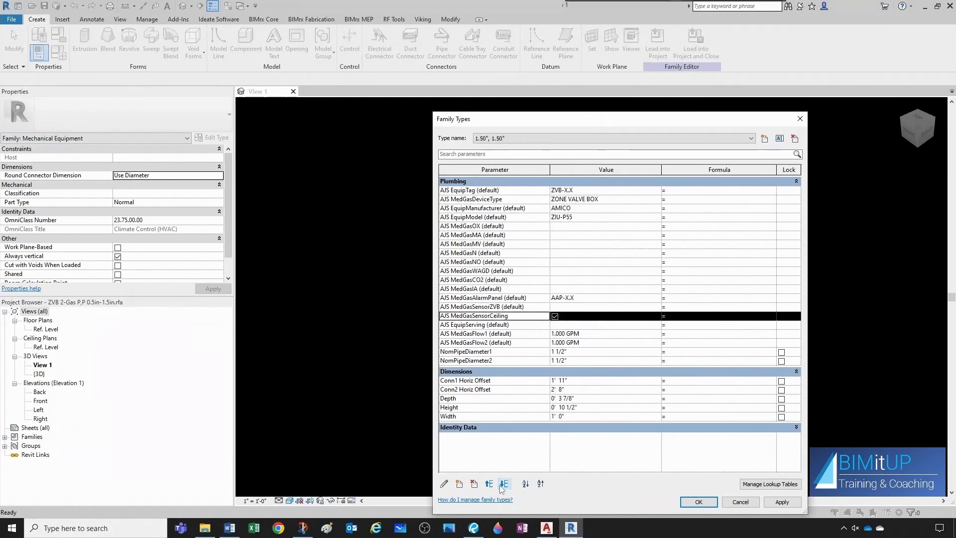
click(551, 325)
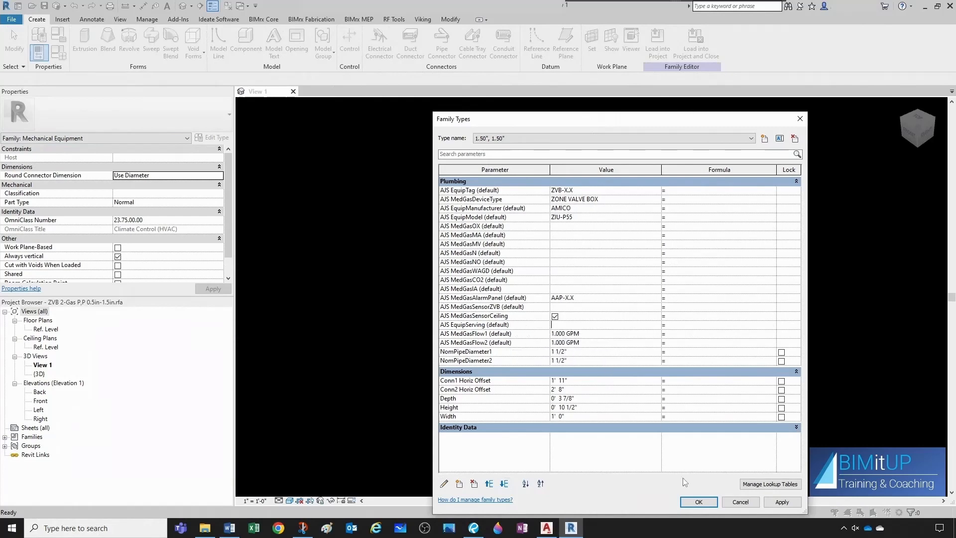
click(696, 501)
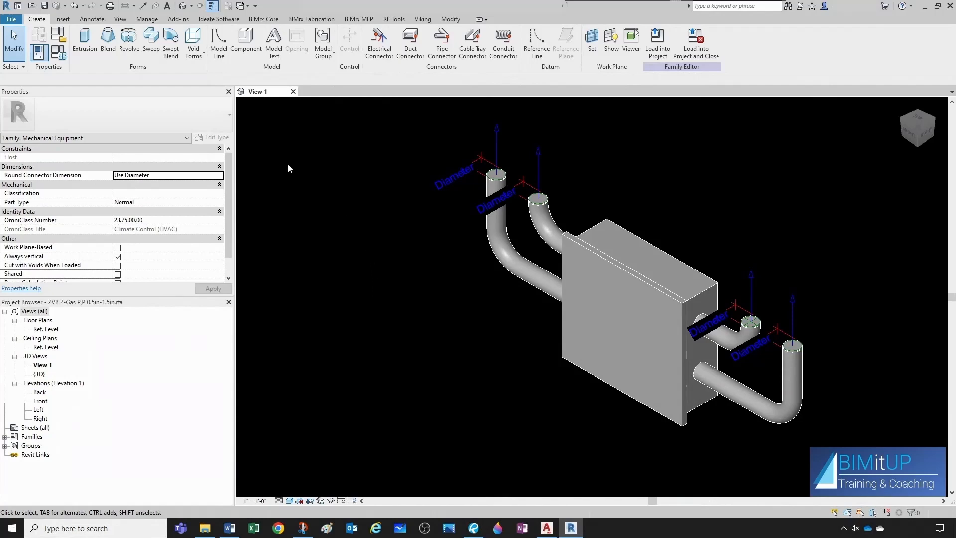
- Open the BIU Med Center - Plumb project and load the ZVB 2-Gas P,P 0.5in-1.5in family into it
click(14, 20)
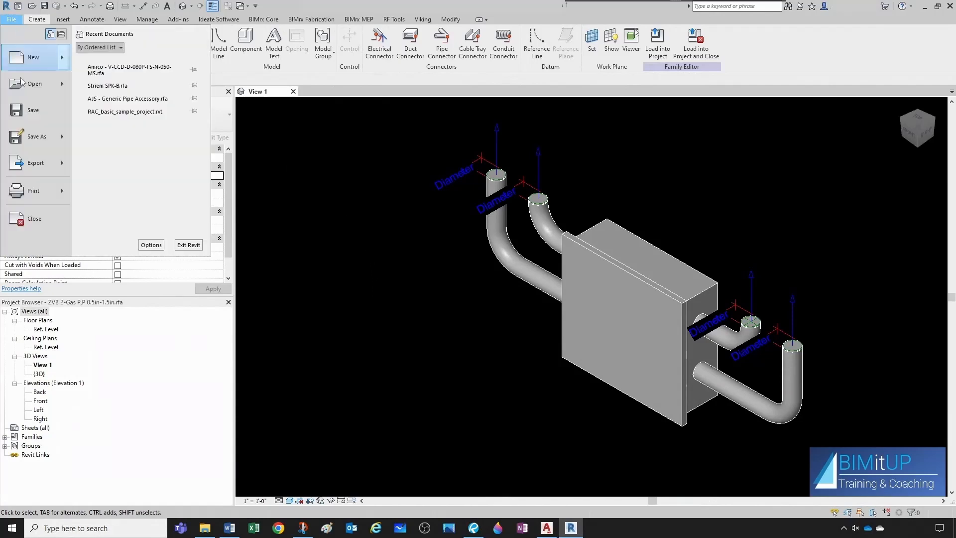
click(21, 80)
click(439, 464)
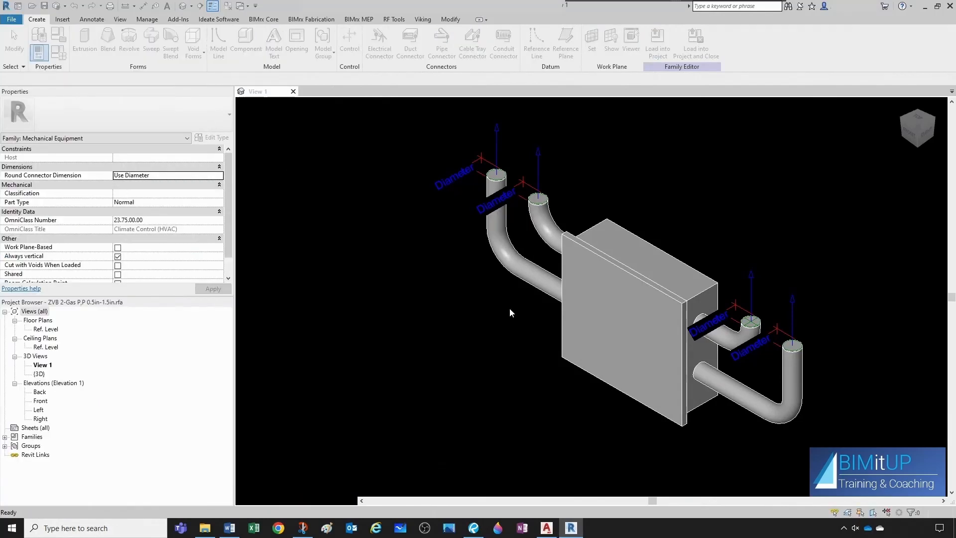
click(269, 92)
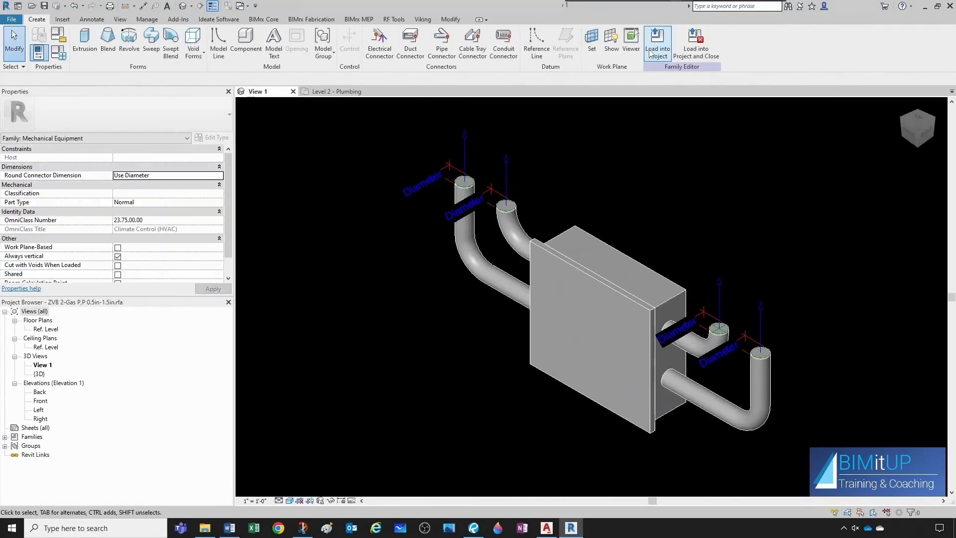
click(657, 43)
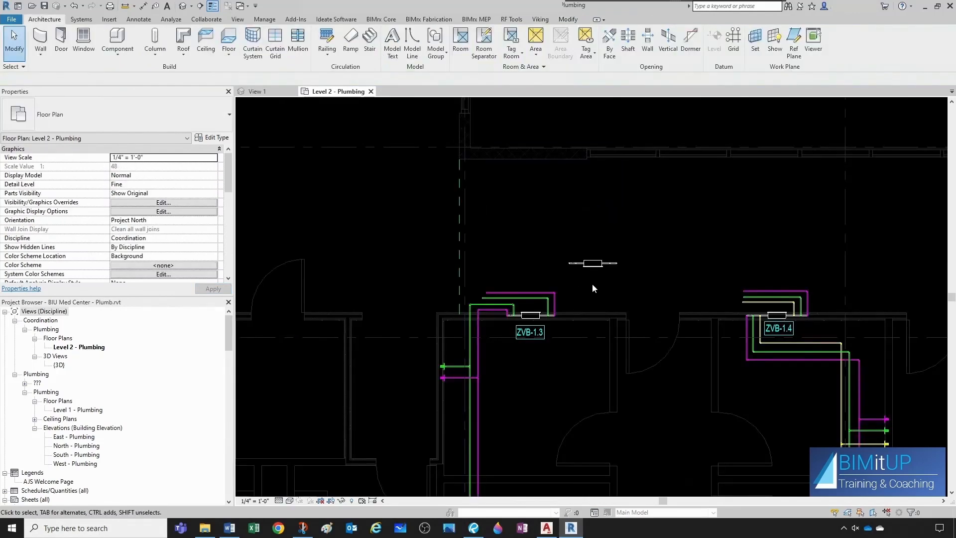
- Compare the instance properties of the untagged two-gas zone valve box with those of ZVB-1.3 on the Level 2 plumbing plan
click(595, 265)
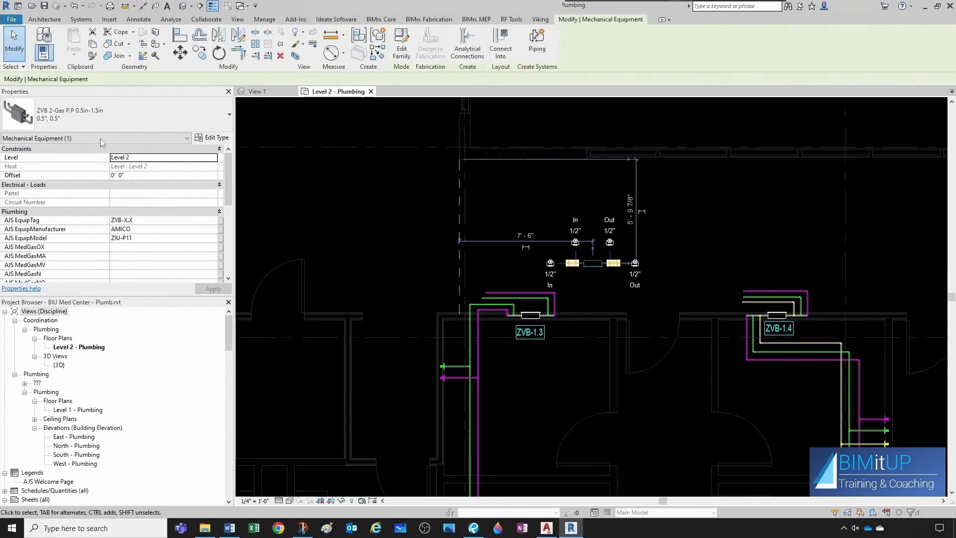
key(Escape)
click(529, 314)
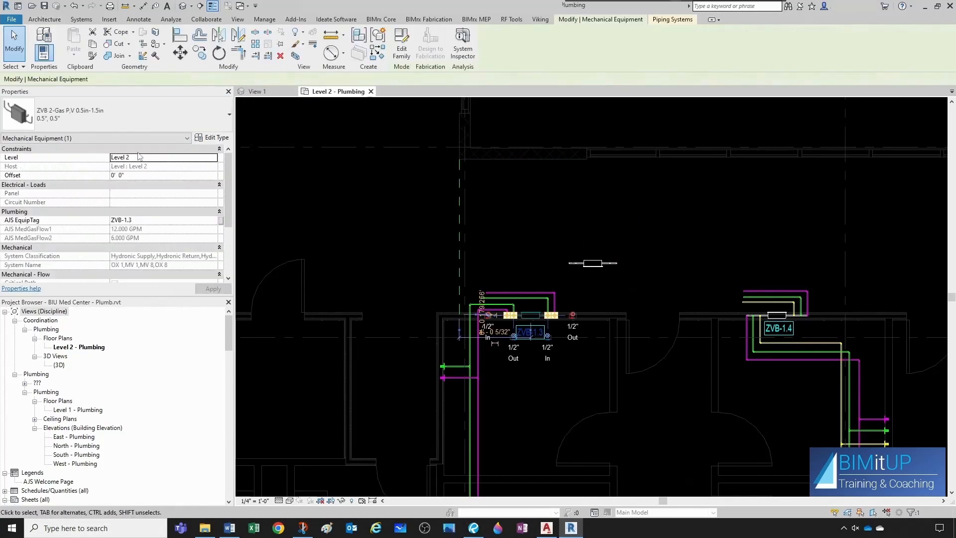
click(355, 172)
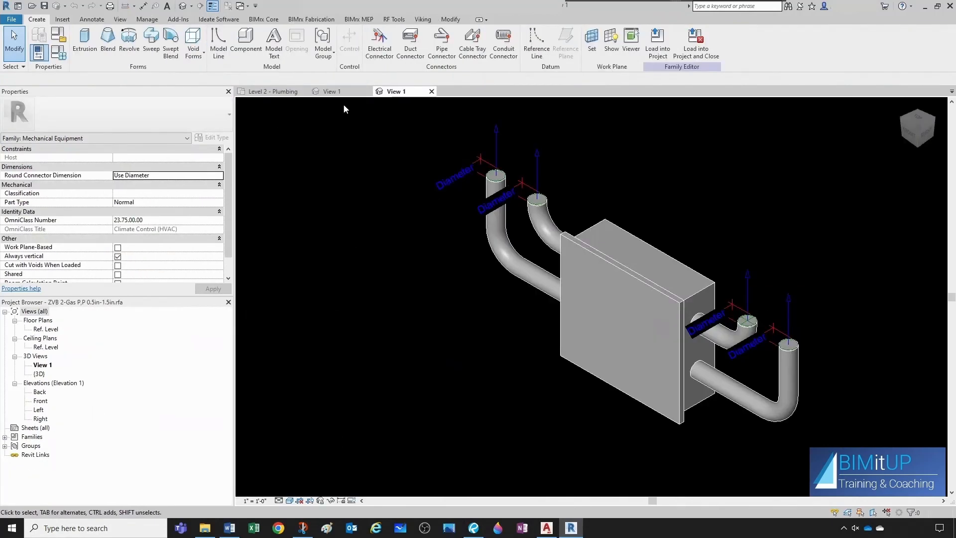
- Start Parameter Scheduler and add all shared parameters of the current family document to the selected parameters
click(394, 19)
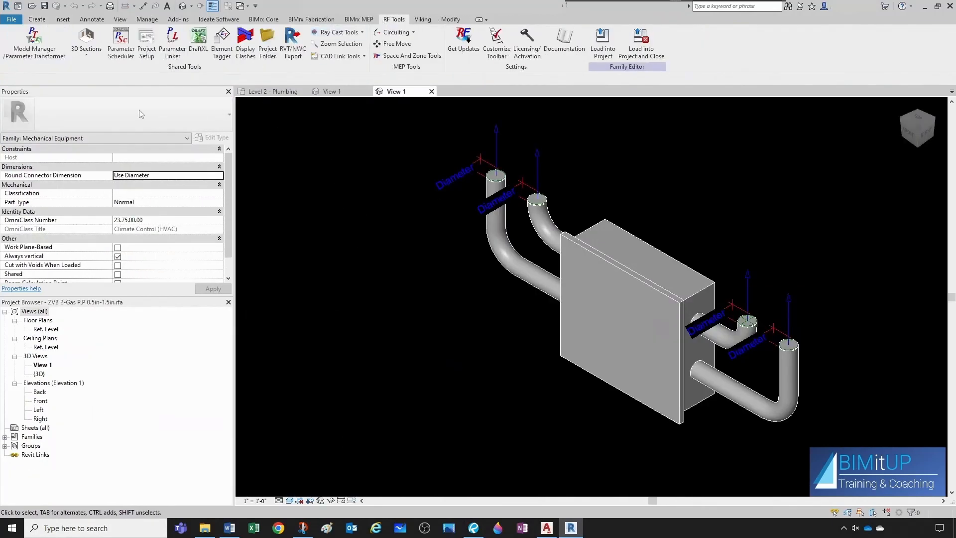
click(125, 55)
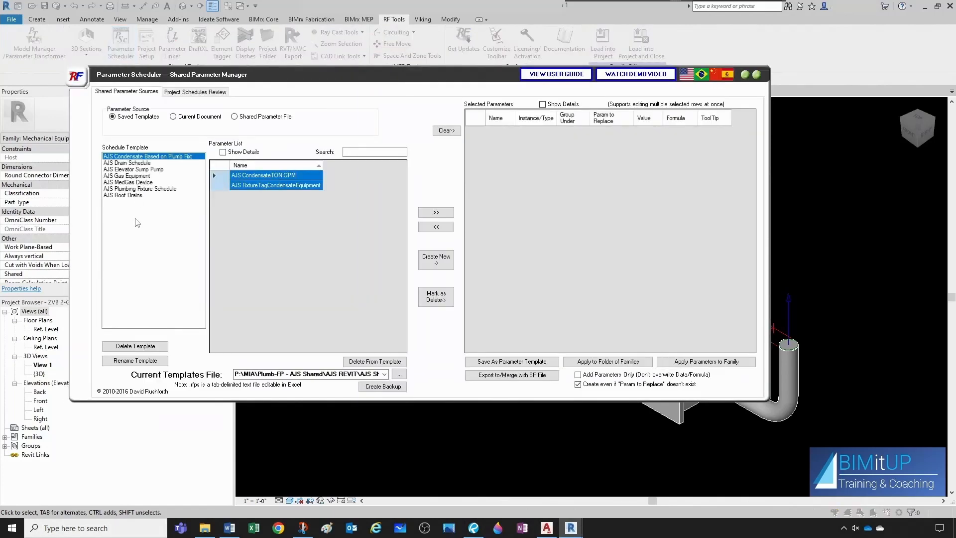
click(173, 117)
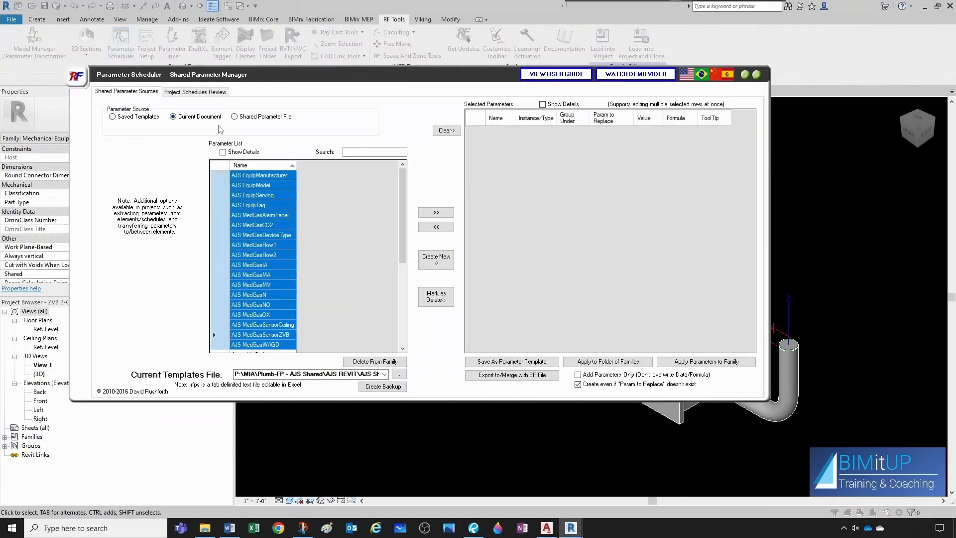
click(436, 212)
- Save the selected parameters as a parameter template named AJS MedGas ZVB and close Parameter Scheduler
click(505, 361)
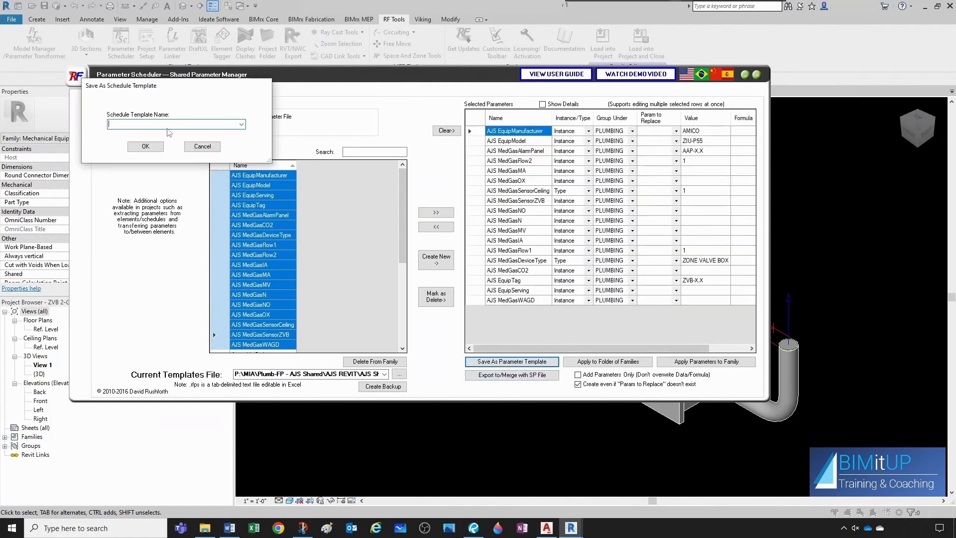
text(AJS MedGas )
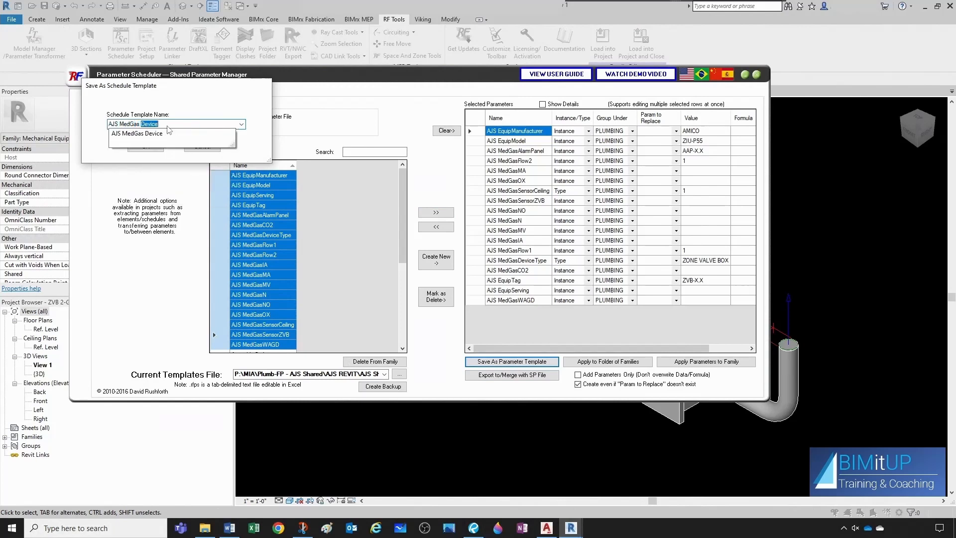
text(ZVB)
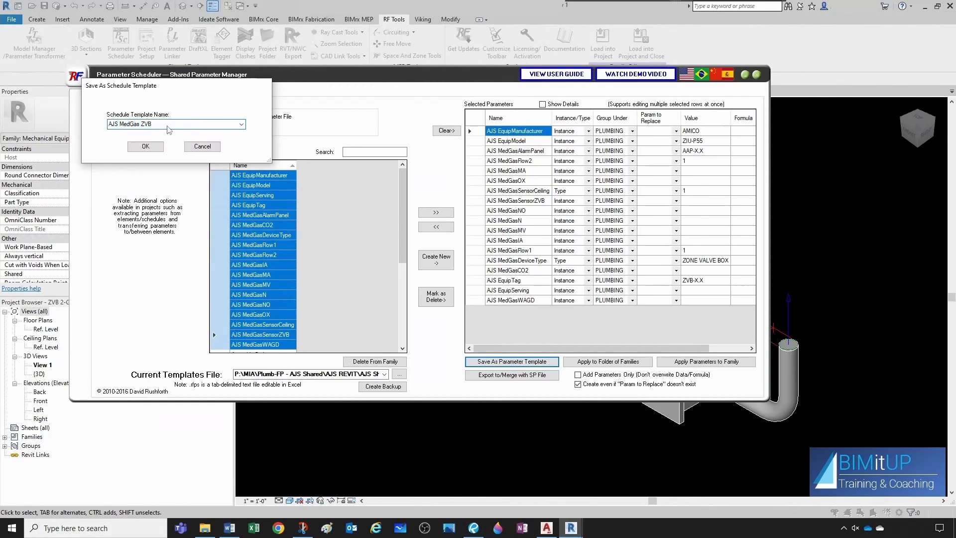
click(145, 145)
click(133, 188)
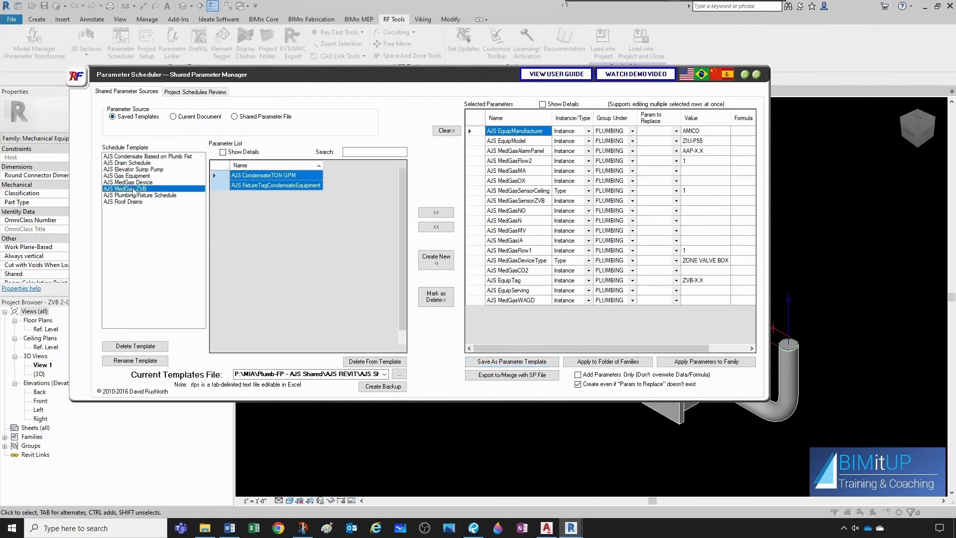
click(755, 74)
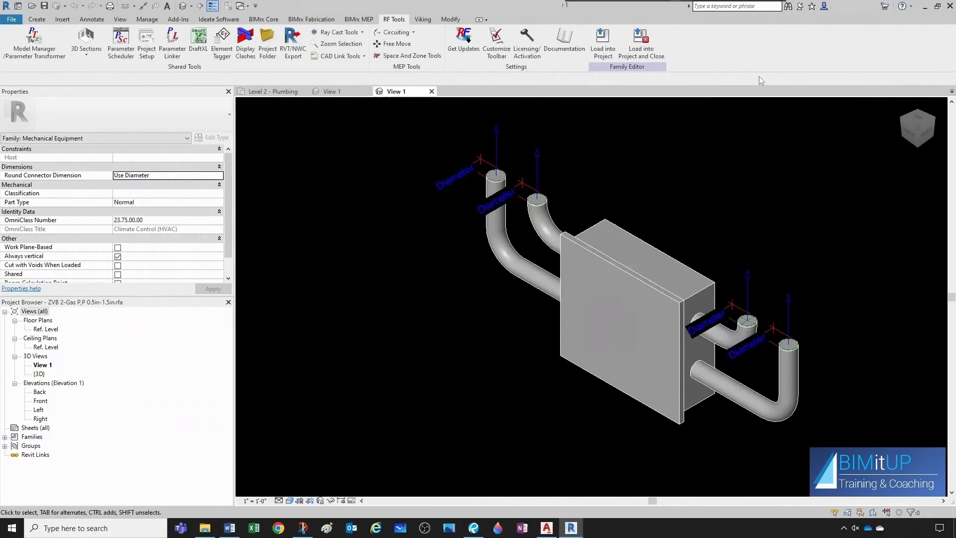
- Close the P,P family view and apply all parameters of the AJS MedGas ZVB template to the ZVB 2-Gas P,V 0.5in-1.5in family
click(431, 92)
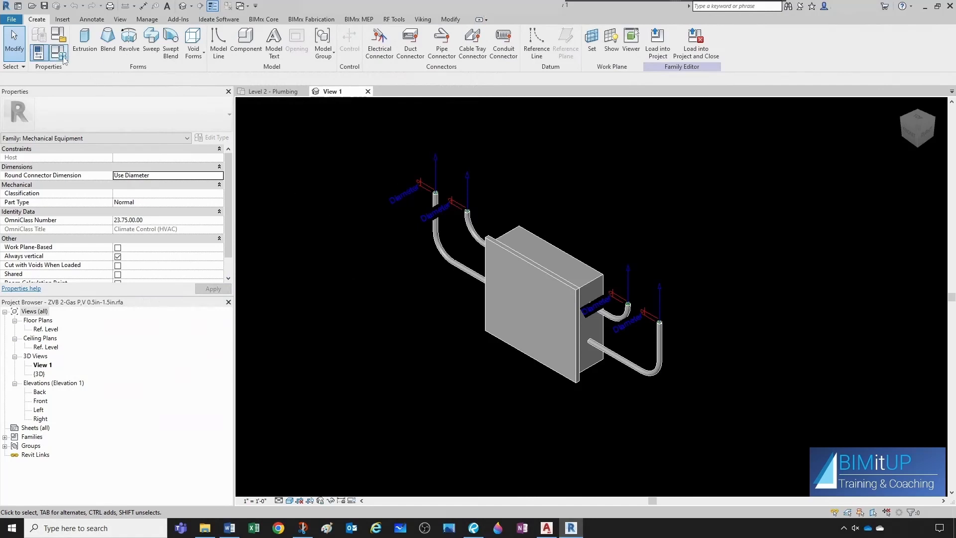
click(393, 19)
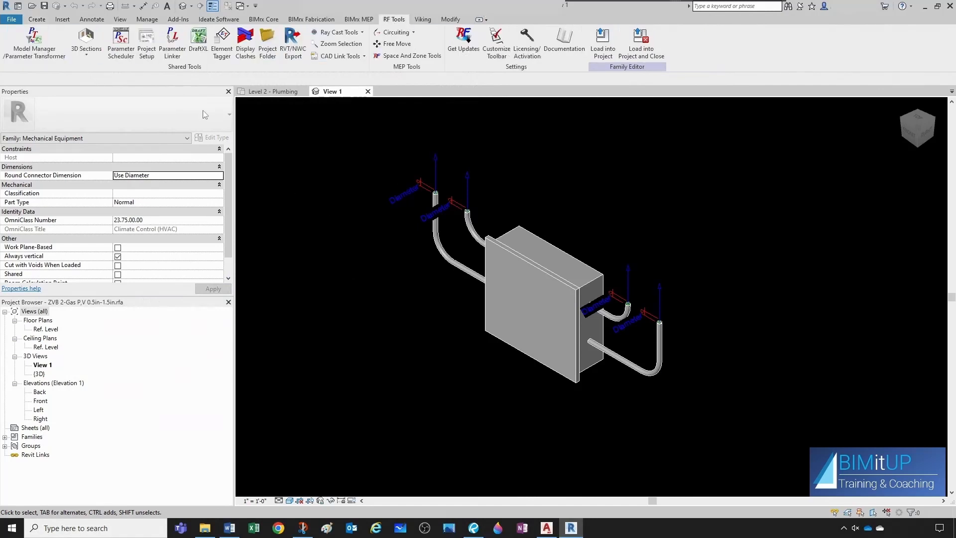
click(121, 44)
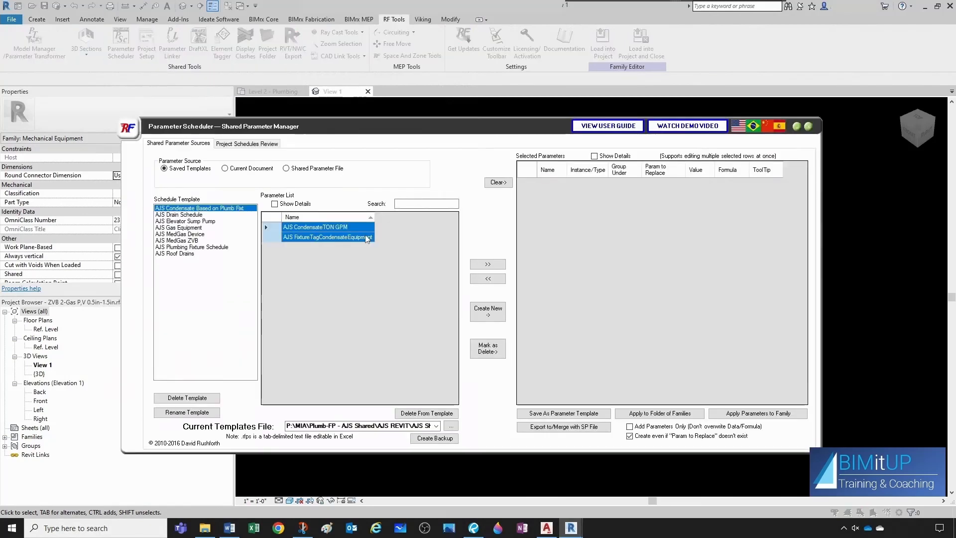
click(179, 242)
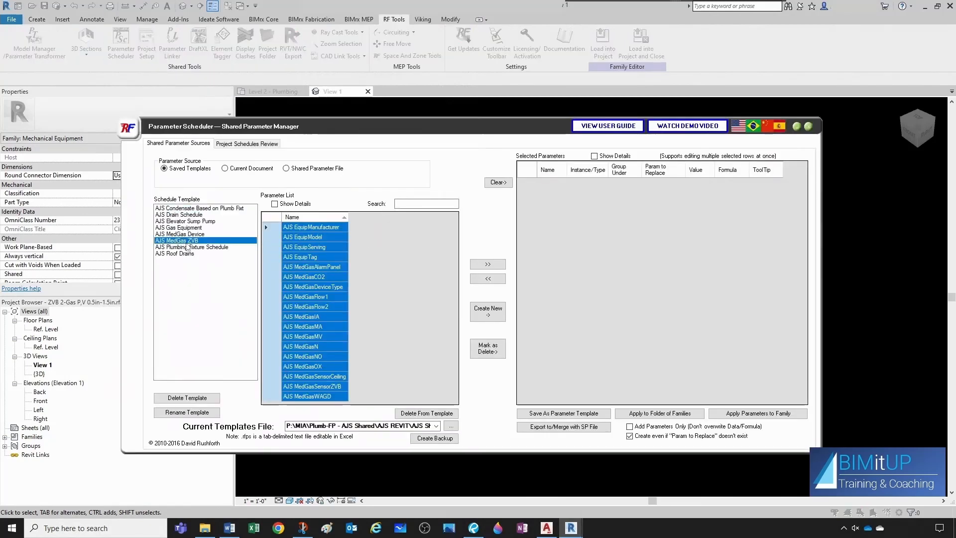
click(484, 264)
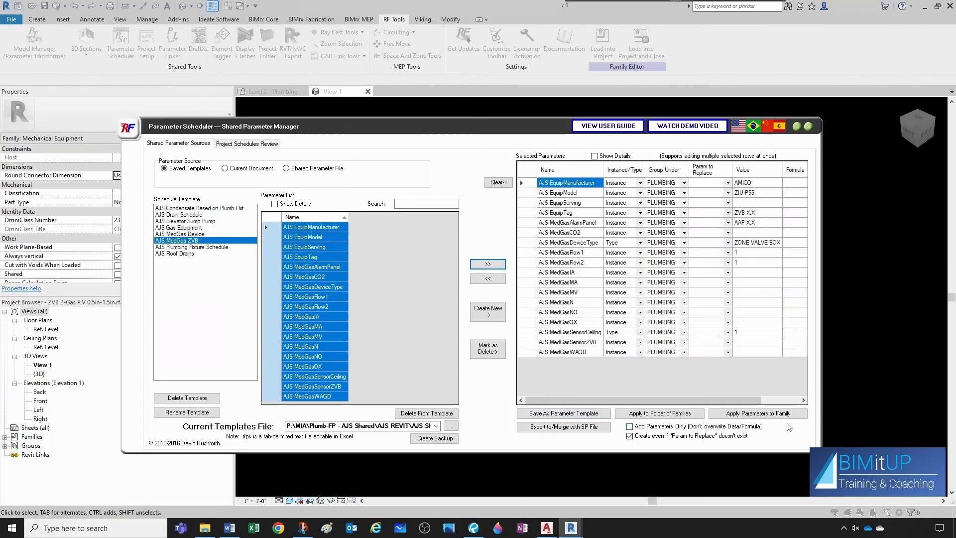
click(757, 416)
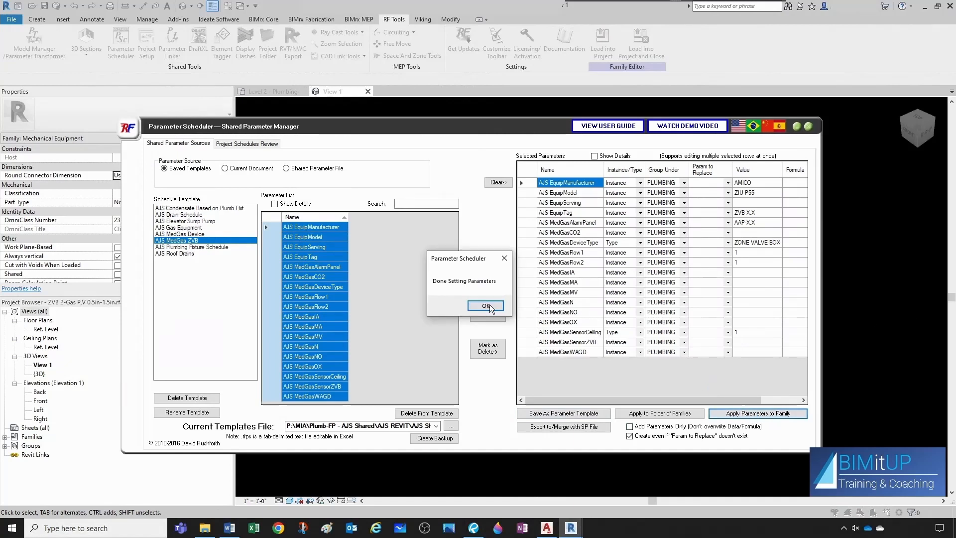
click(490, 307)
click(808, 126)
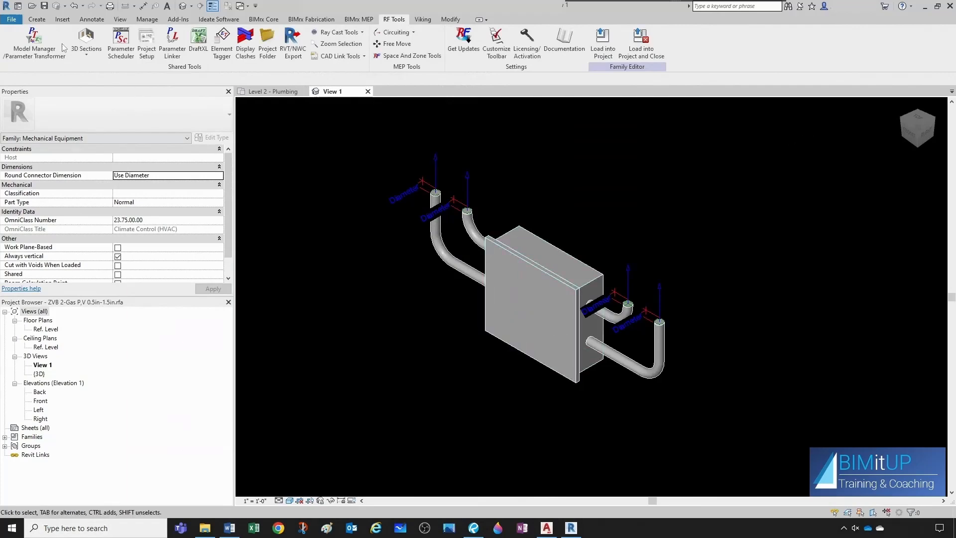
- In Family Types, edit AJS EquipModel for the 0.5", 0.5" type and set it to ZIU-P22 for the 0.75", 0.75" type
click(37, 19)
click(58, 53)
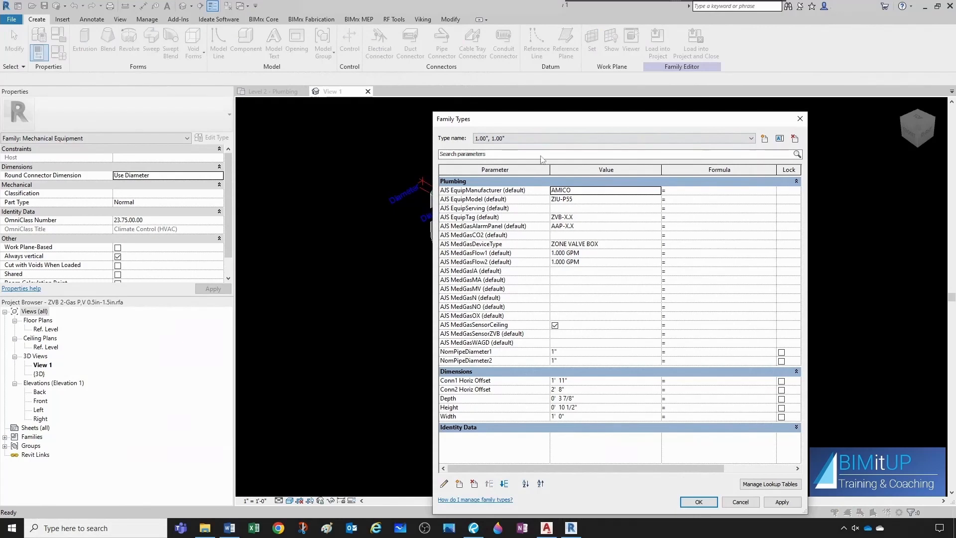
click(537, 137)
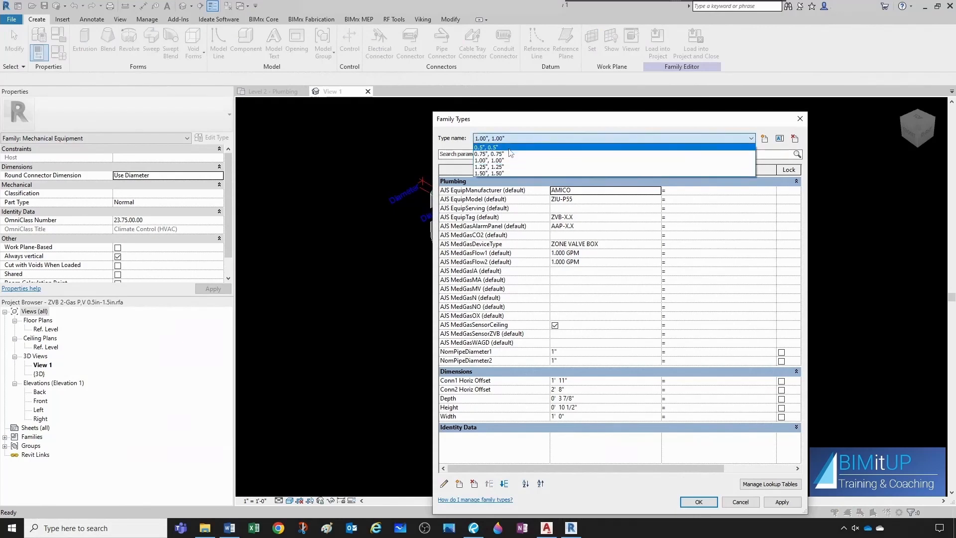
click(505, 149)
click(586, 200)
click(586, 200)
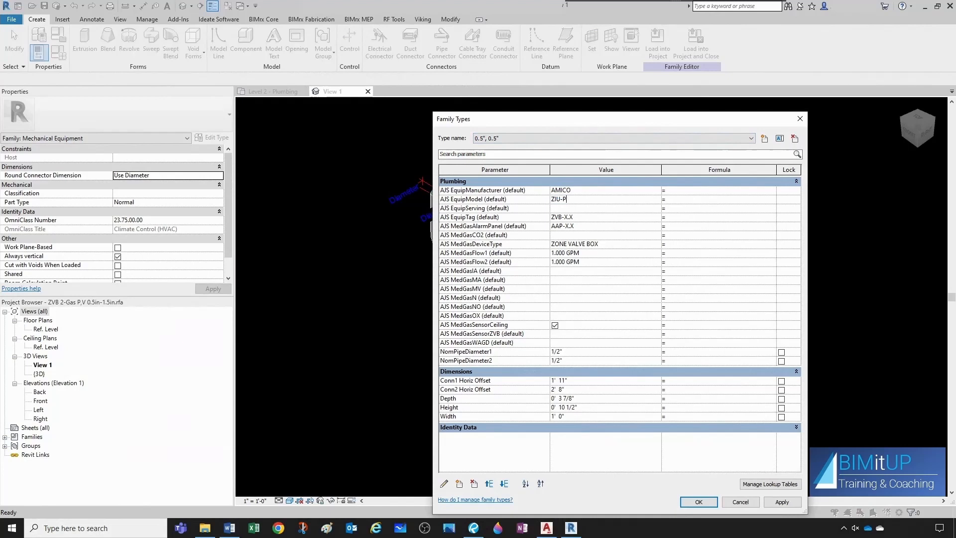
click(538, 138)
click(505, 155)
click(586, 200)
click(586, 200)
- Set AJS EquipModel to ZIU-P33 for the 1.00", 1.00" type and to ZIU-P44 for the 1.25", 1.25" type
click(550, 139)
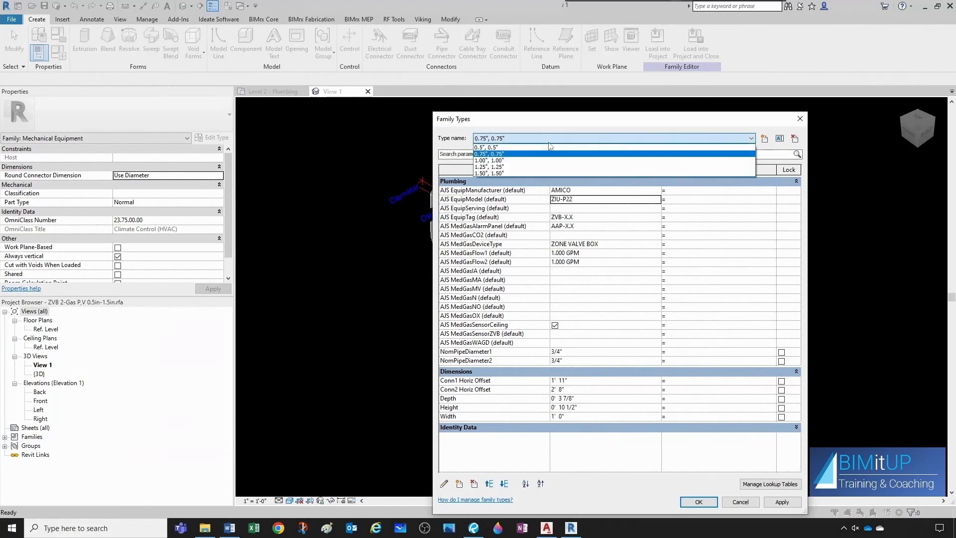
click(508, 161)
click(586, 199)
click(586, 199)
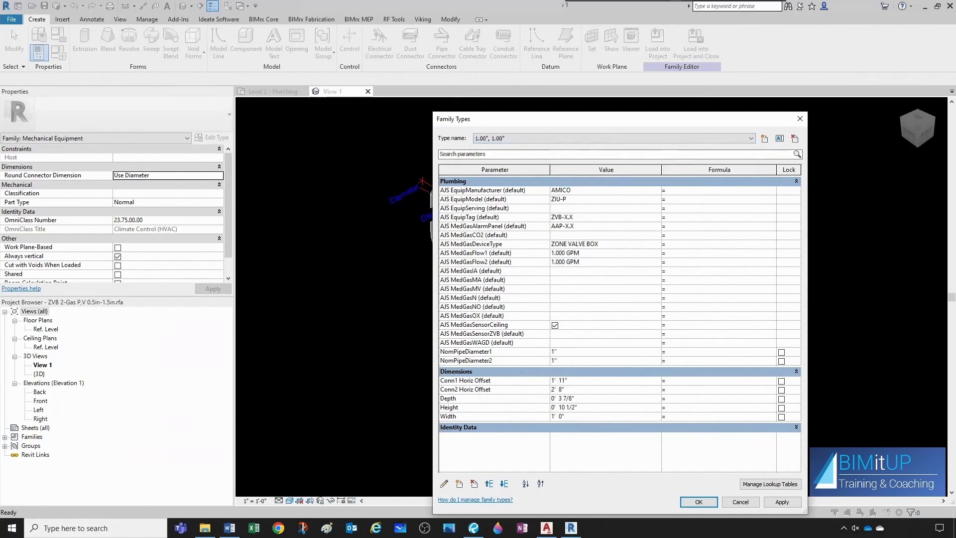
click(500, 139)
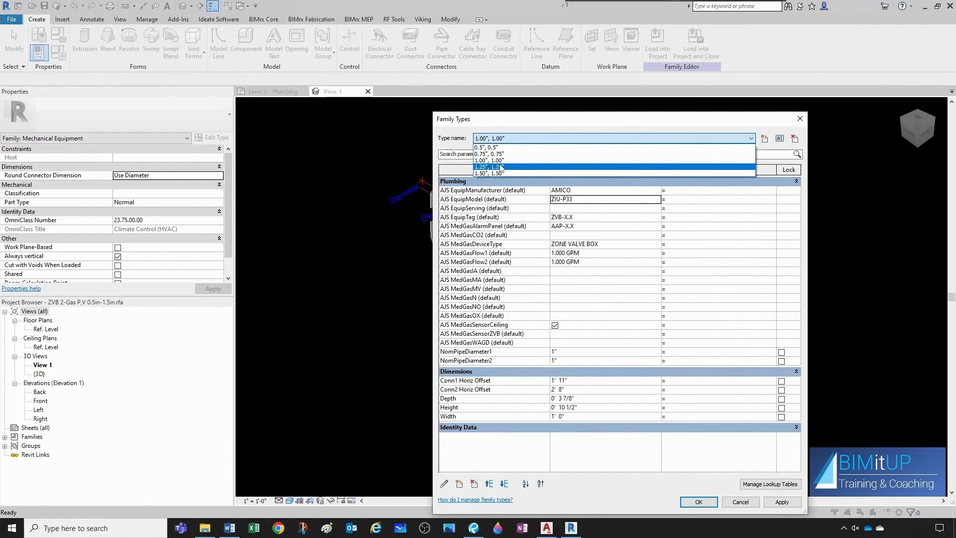
click(501, 167)
click(586, 199)
click(586, 200)
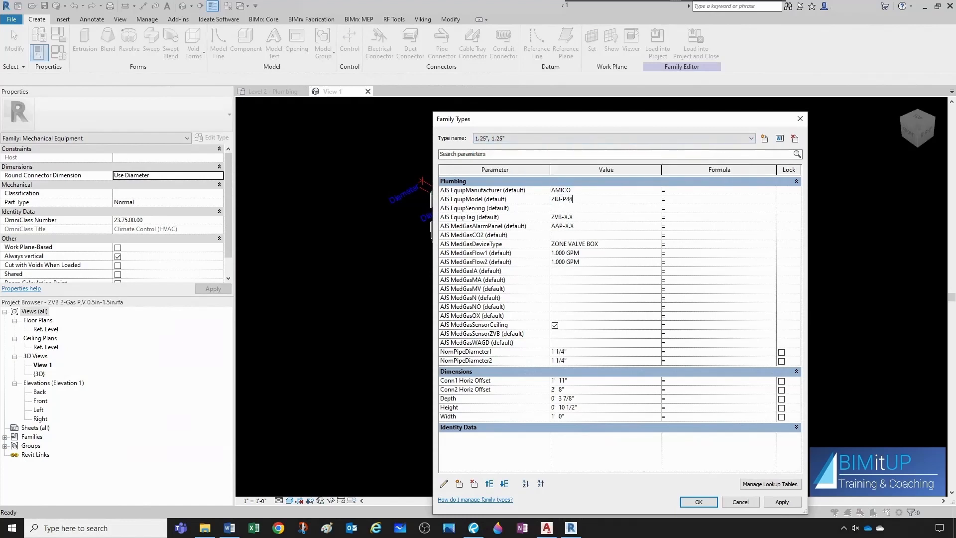
- With the 1.50", 1.50" type current, move AJS EquipTag to the top of the Plumbing group, followed by AJS MedGasDeviceType
click(520, 138)
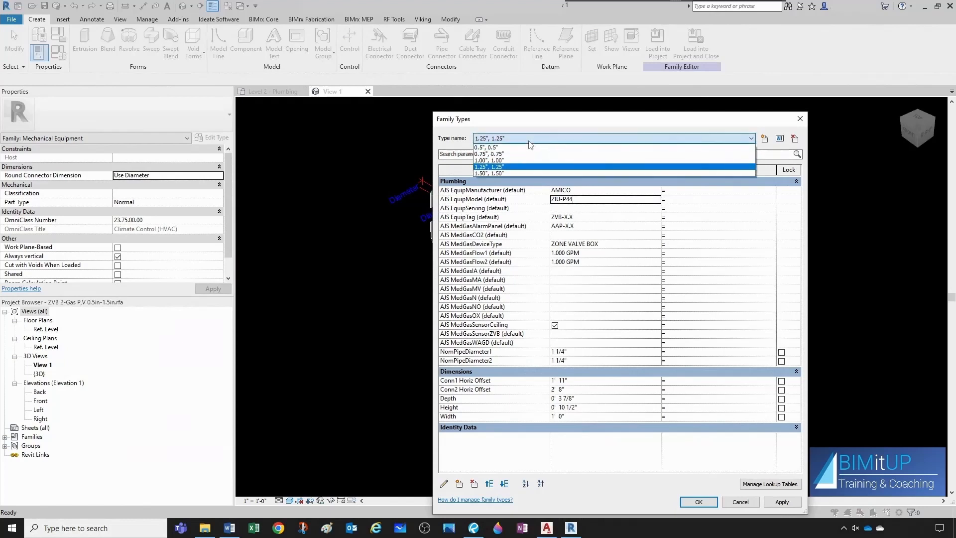
click(509, 174)
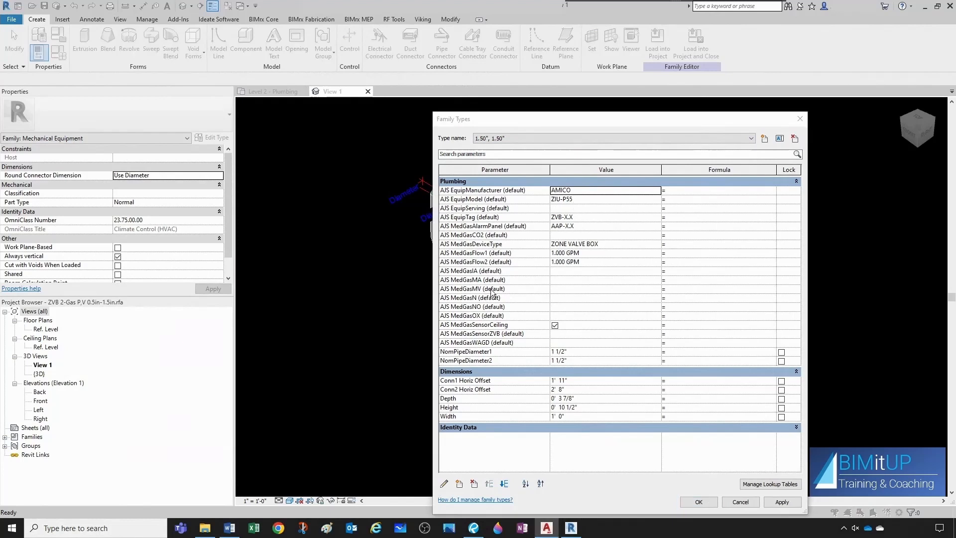
click(489, 483)
click(488, 484)
click(488, 485)
click(490, 244)
click(490, 483)
click(489, 483)
click(490, 483)
click(490, 483)
click(490, 483)
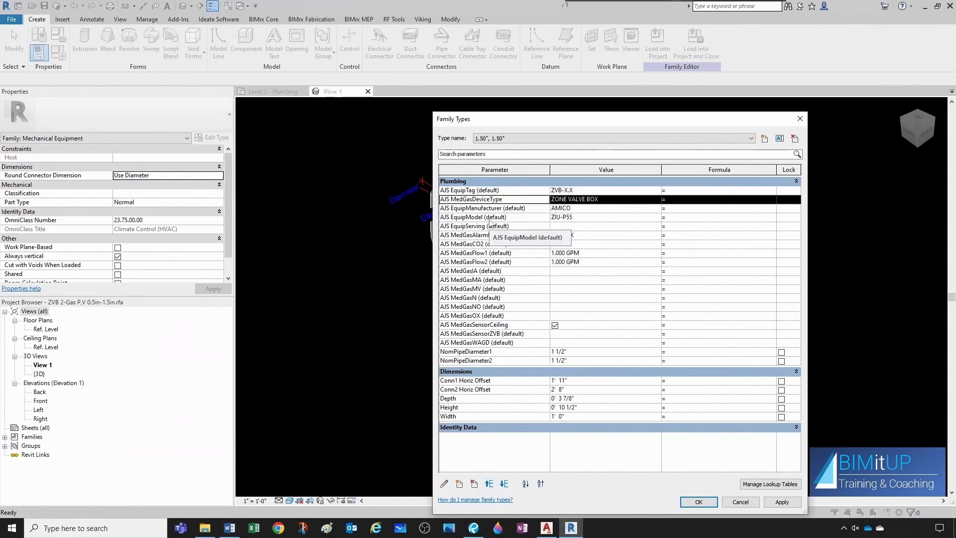
- Move AJS MedGasOX up to directly below AJS EquipModel in the Plumbing group
click(487, 315)
click(488, 483)
click(489, 483)
click(488, 483)
click(488, 483)
click(489, 484)
click(489, 484)
click(489, 483)
click(489, 483)
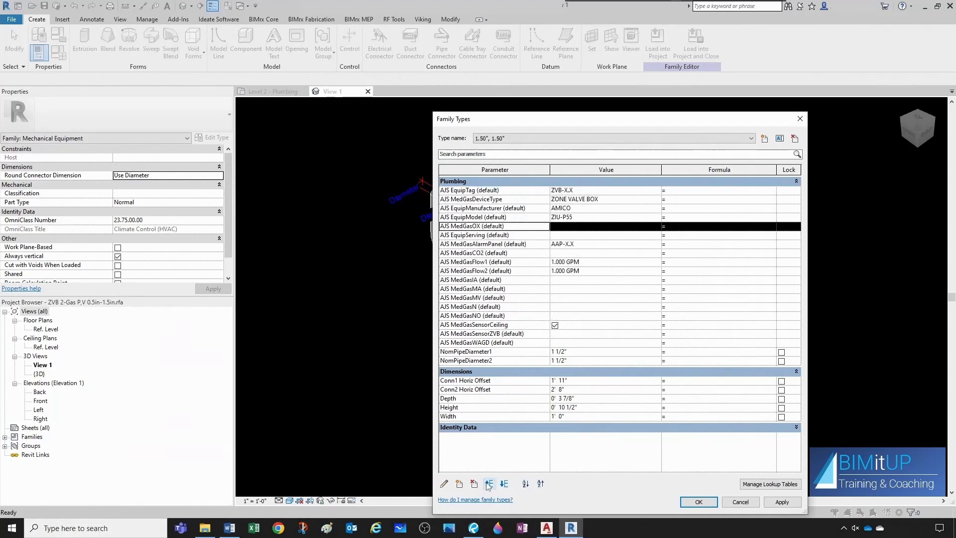
- Move AJS MedGasMA and AJS MedGasMV up, in that order, to directly below AJS MedGasOX
click(489, 288)
click(488, 483)
click(489, 483)
click(488, 483)
click(489, 483)
click(489, 483)
click(489, 297)
click(489, 484)
click(489, 484)
click(489, 483)
click(489, 483)
- Move AJS MedGasN and AJS MedGasNO up, in that order, to directly below AJS MedGasMV
click(490, 306)
click(489, 483)
click(489, 483)
click(489, 483)
click(489, 483)
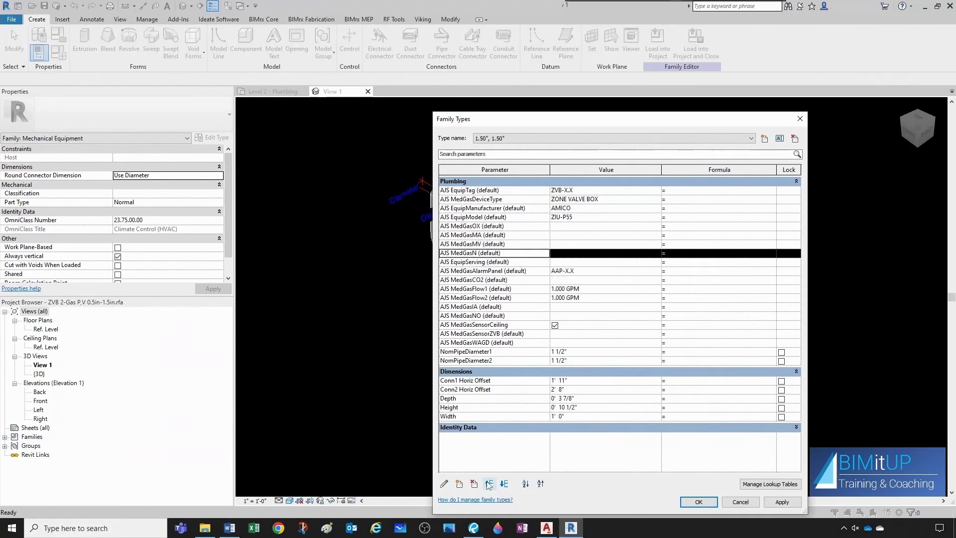
click(490, 315)
click(489, 483)
click(489, 483)
click(489, 484)
click(489, 483)
click(489, 483)
click(489, 483)
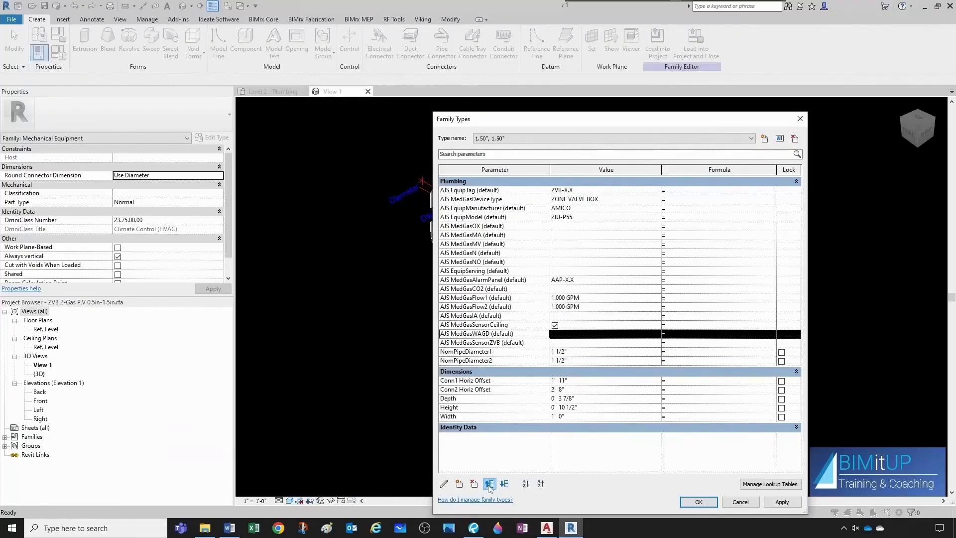
- Order AJS MedGasWAGD, AJS MedGasCO2 and AJS MedGasIA directly below AJS MedGasNO
click(490, 484)
click(489, 484)
click(490, 484)
click(496, 327)
click(490, 485)
click(489, 486)
click(489, 485)
click(489, 485)
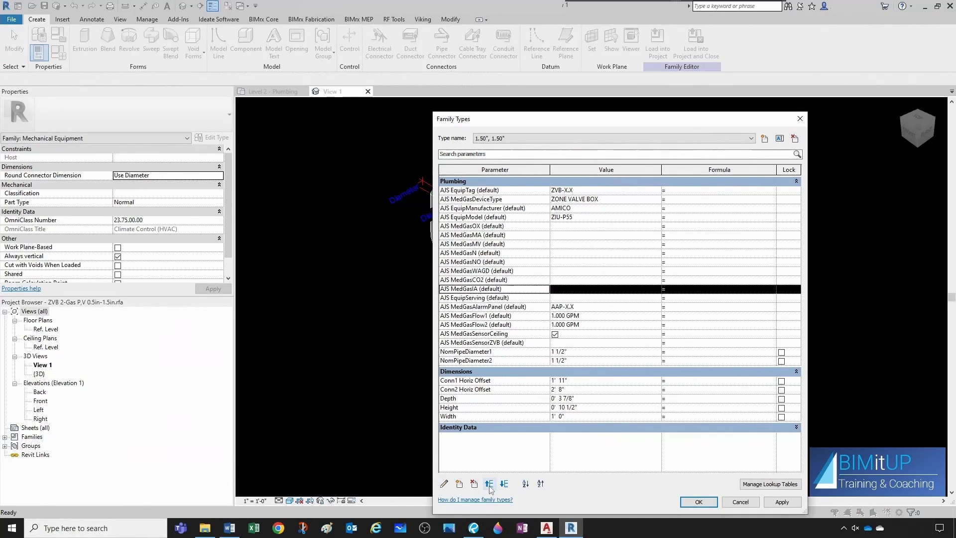
- Move AJS MedGasAlarmPanel, AJS MedGasSensorZVB and AJS MedGasSensorCeiling up, in that order, to directly below AJS MedGasIA
click(497, 307)
click(489, 484)
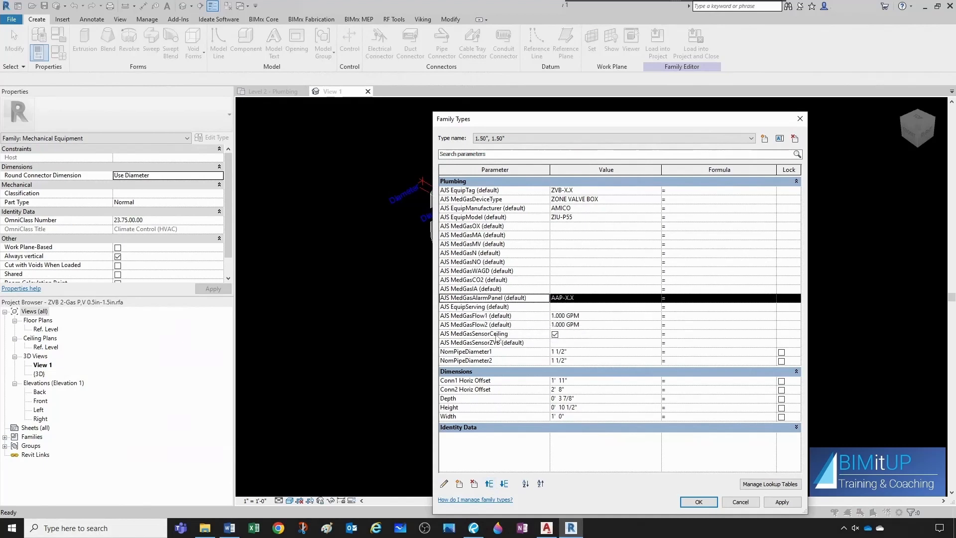
click(495, 343)
click(490, 485)
click(490, 485)
click(489, 484)
click(490, 485)
click(487, 344)
click(491, 485)
click(490, 485)
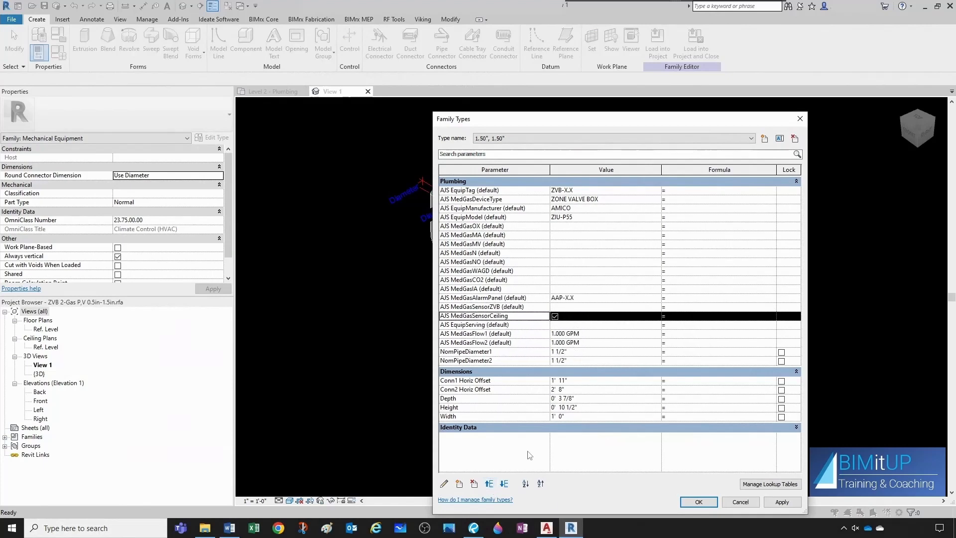
click(490, 485)
- Change AJS MedGasSensorCeiling from a type parameter to an instance parameter
click(443, 484)
click(622, 339)
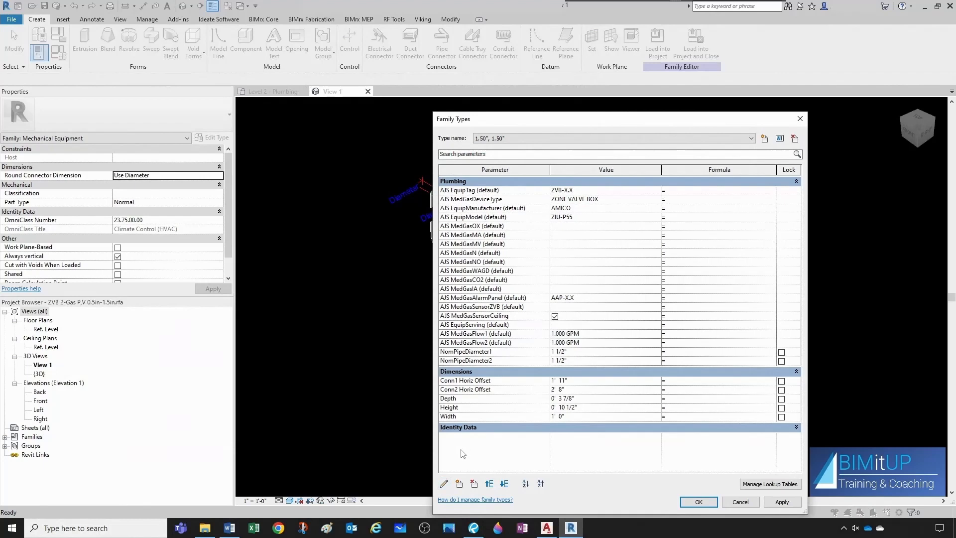
click(443, 484)
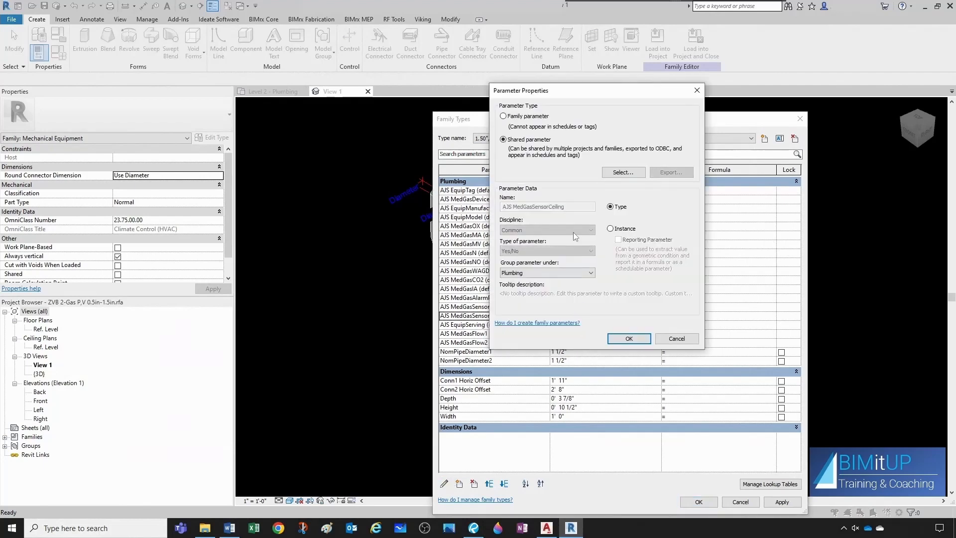
click(610, 229)
click(630, 338)
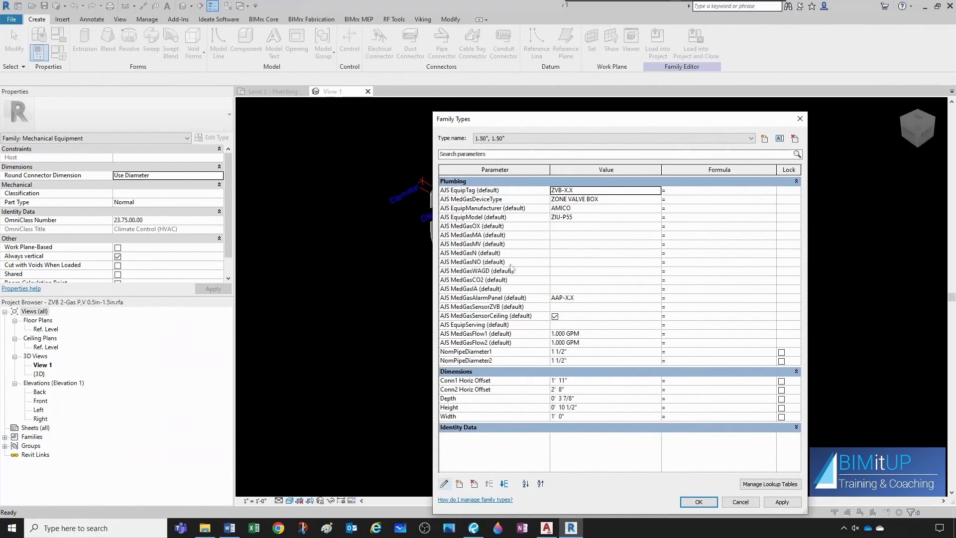
- Create a new shared parameter in the family, choosing AJS EquipLocation from the Plumbing parameter group
click(522, 343)
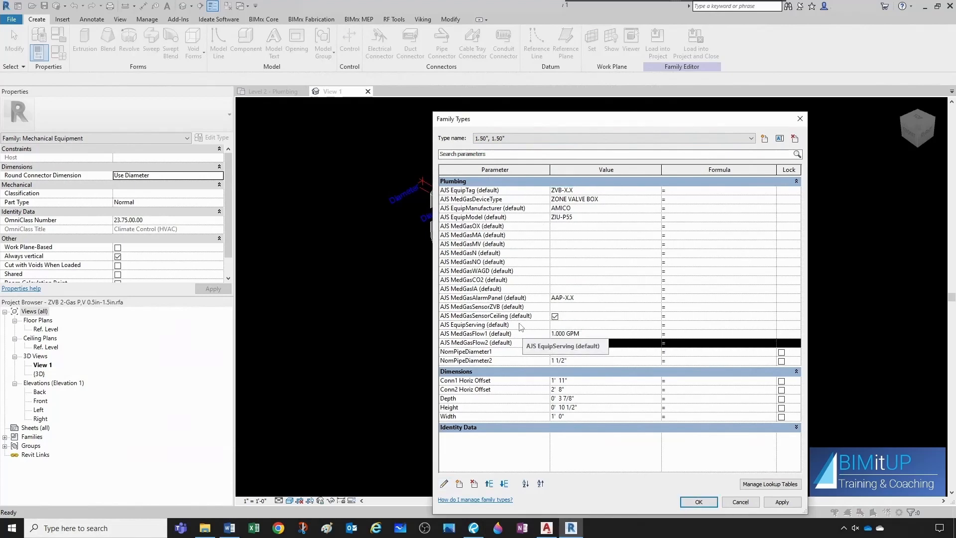
click(459, 483)
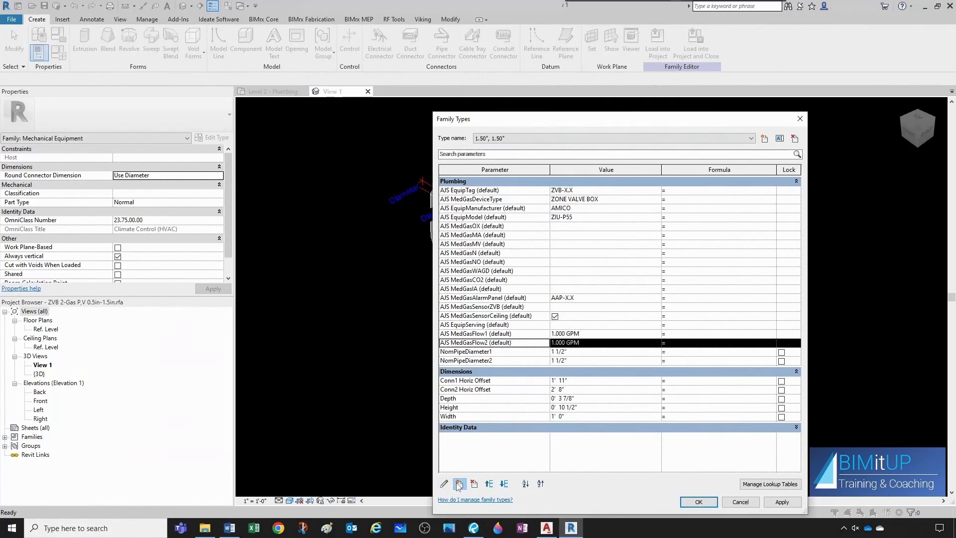
click(503, 139)
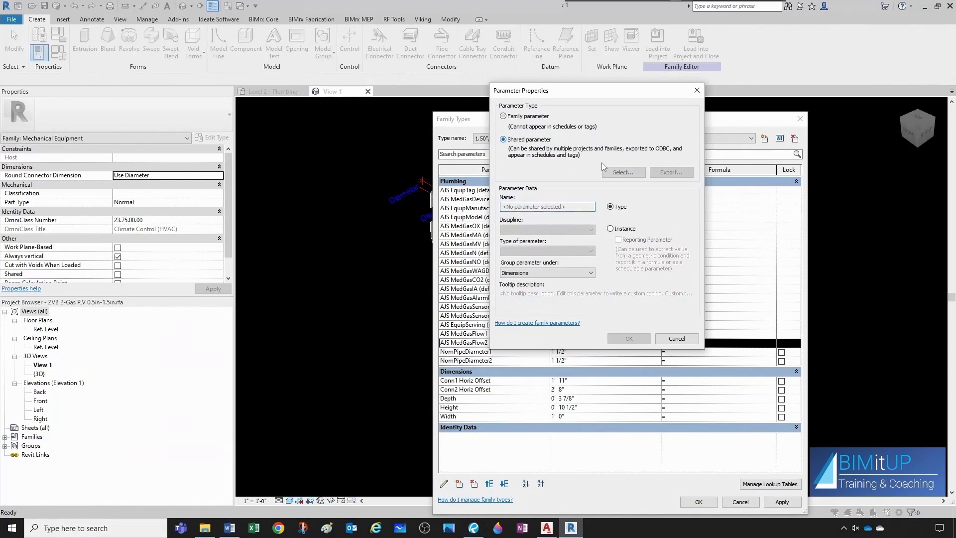
click(623, 172)
click(369, 157)
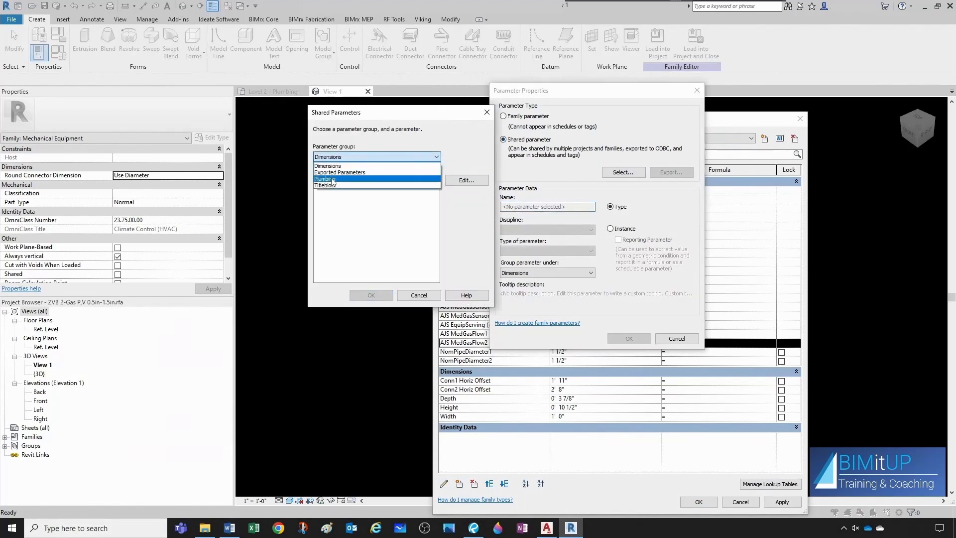
click(349, 178)
scroll(401, 247, down, 1)
scroll(400, 247, down, 3)
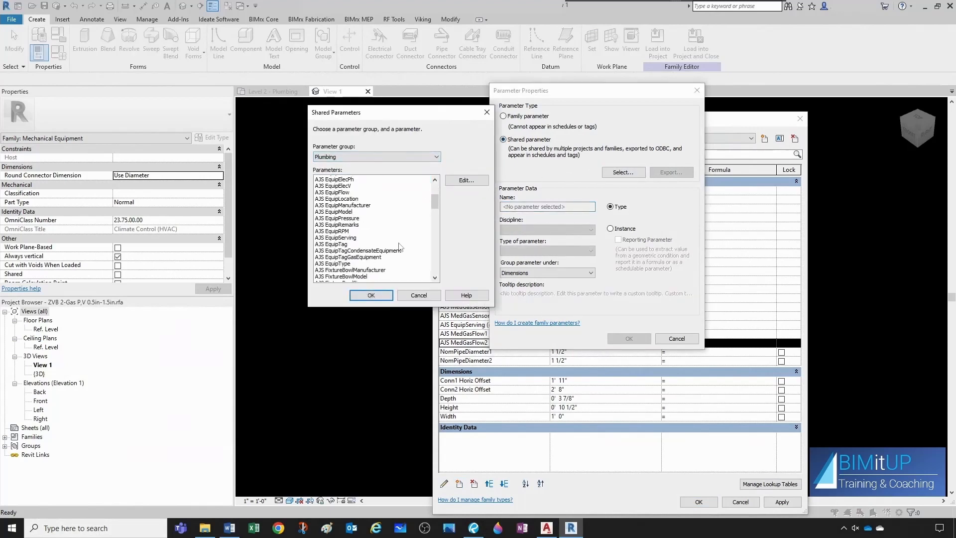
click(353, 198)
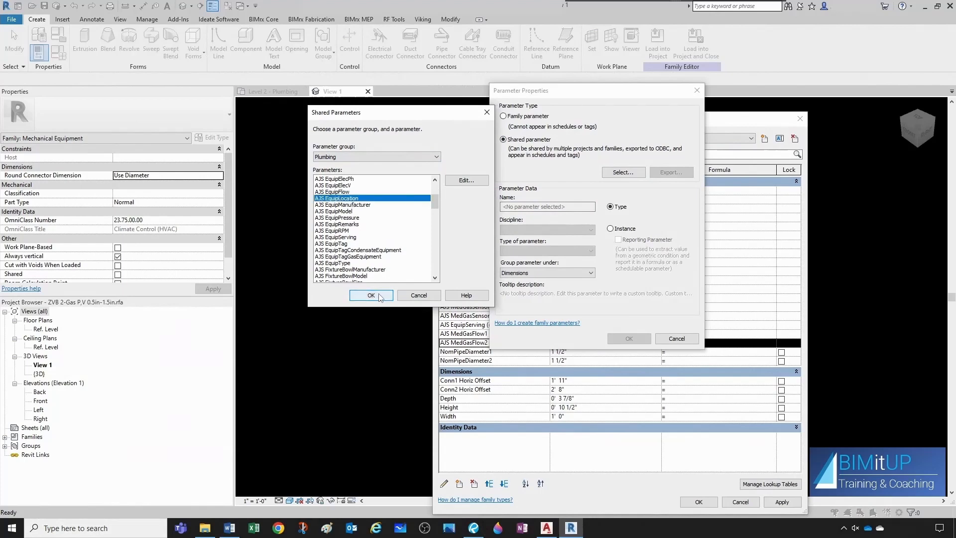
- Add the AJS EquipLocation shared parameter to the family as a type parameter, grouped under Plumbing
click(371, 295)
click(577, 273)
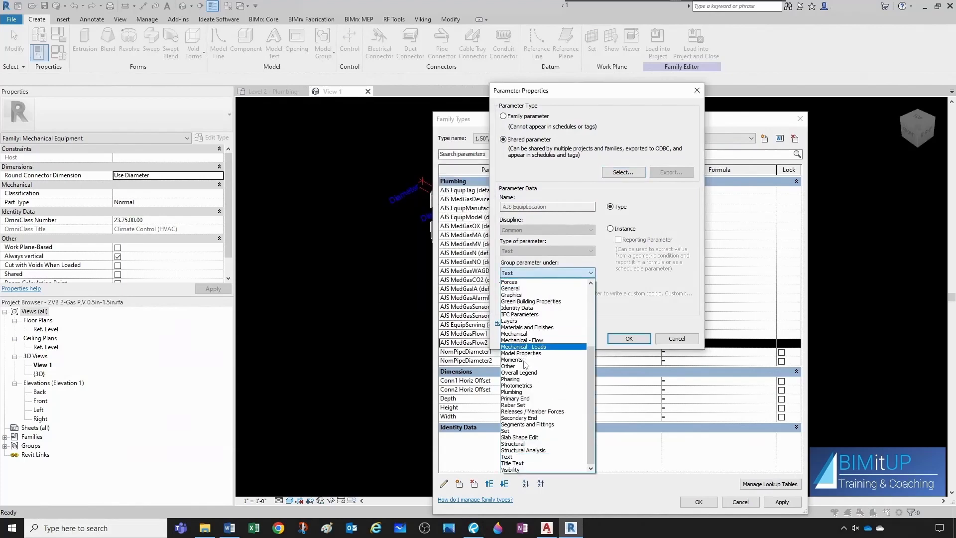
click(585, 365)
click(628, 339)
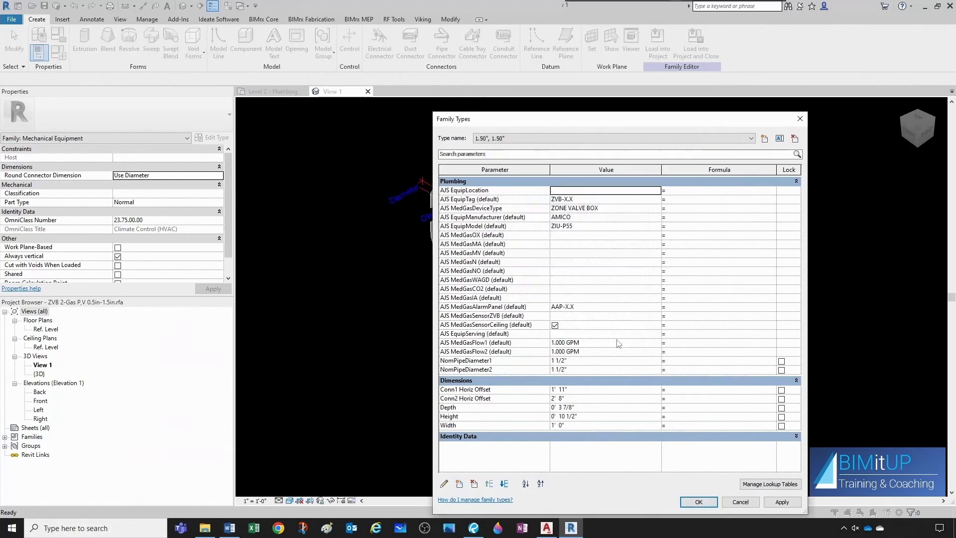
- Reorder the AJS EquipLocation parameter to sit directly below AJS EquipServing and accept the family types
click(476, 189)
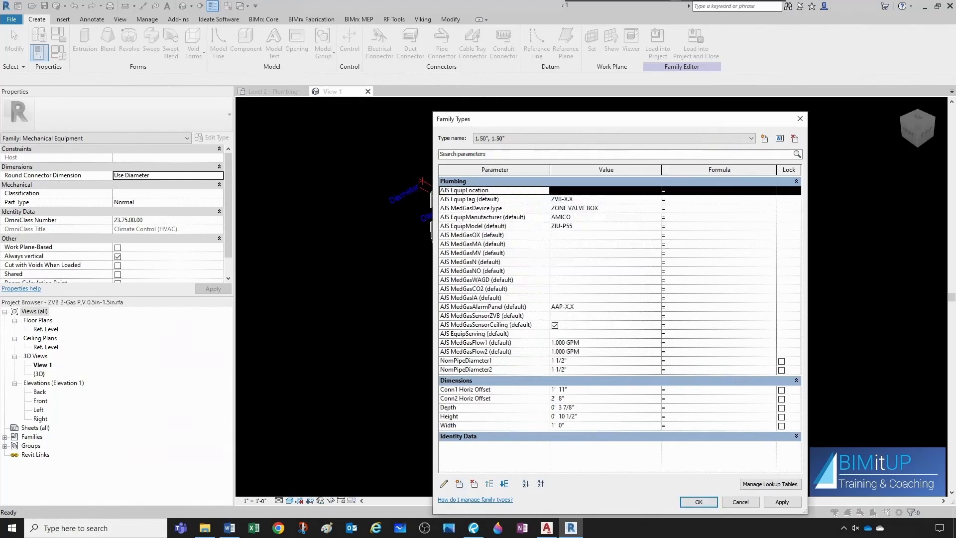
click(504, 484)
click(504, 484)
click(505, 483)
click(504, 483)
click(505, 483)
click(504, 484)
click(504, 483)
click(504, 483)
click(504, 483)
click(504, 483)
click(504, 484)
click(505, 483)
click(504, 483)
click(504, 483)
click(504, 484)
click(504, 483)
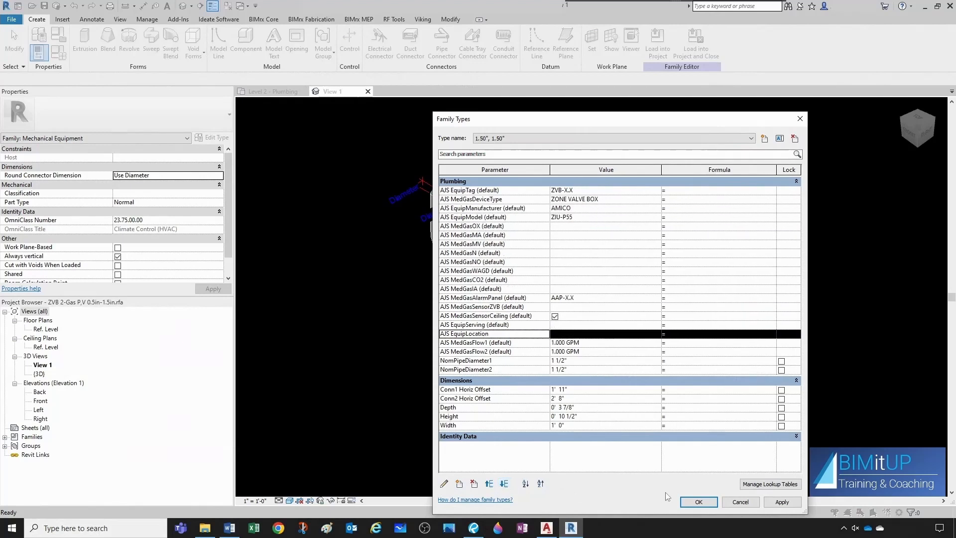
click(698, 502)
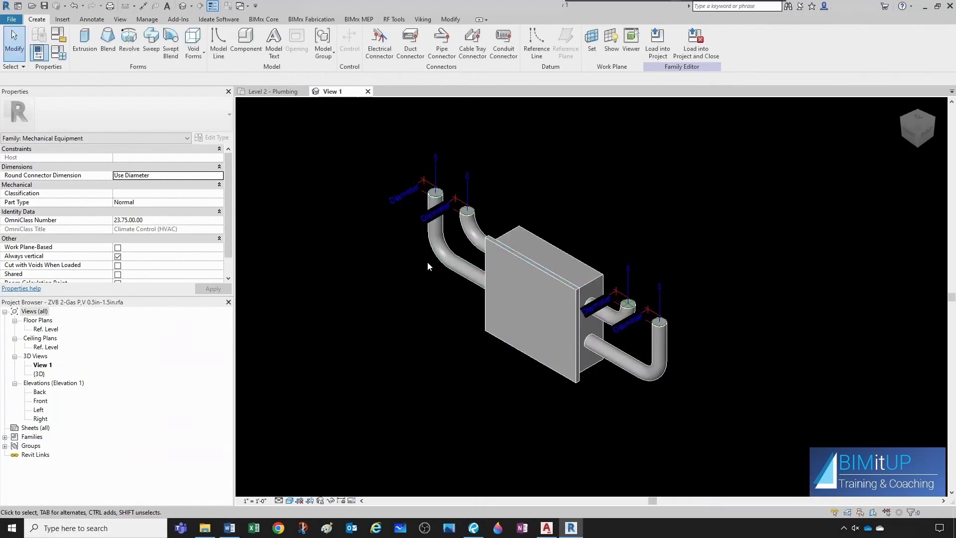
- Make 0.5", 0.5" the current type of the zone valve box family
click(60, 53)
click(548, 138)
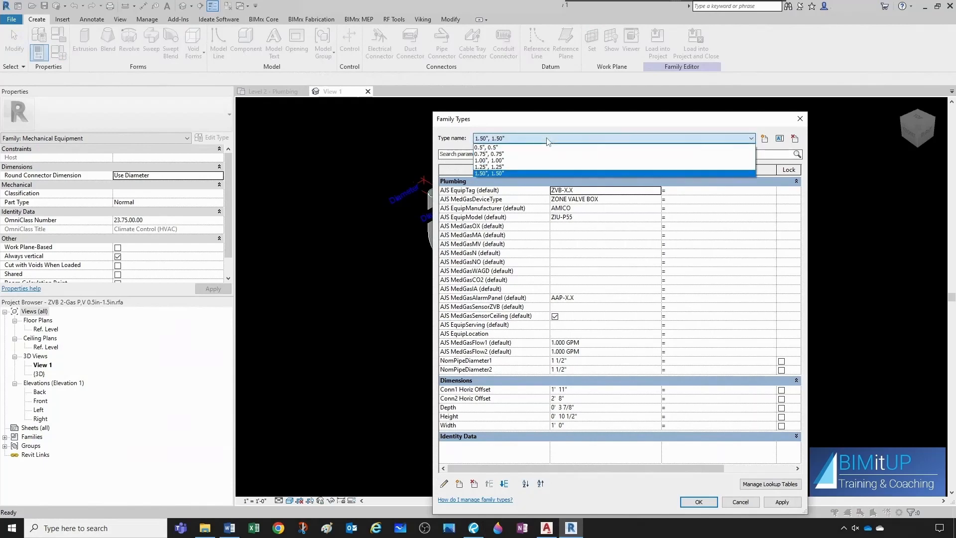
click(498, 147)
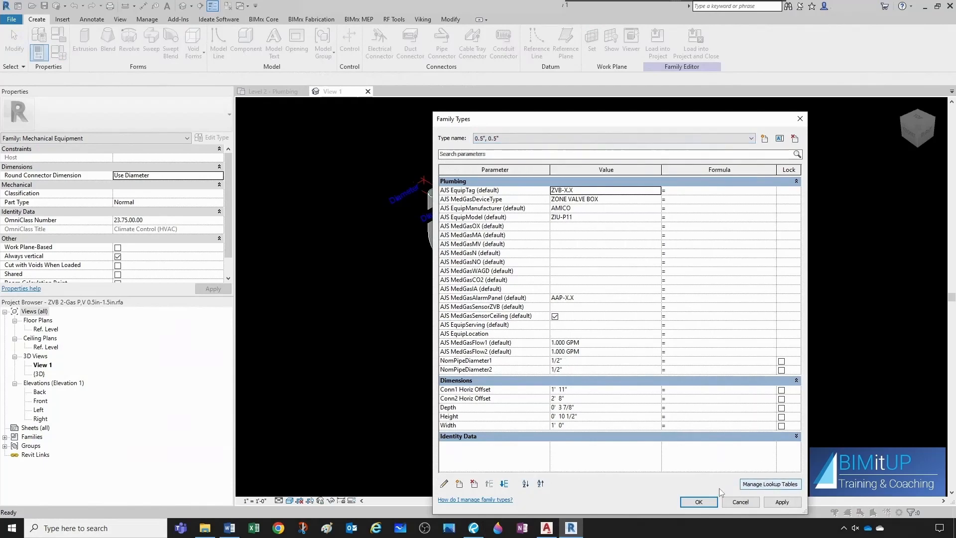
click(699, 501)
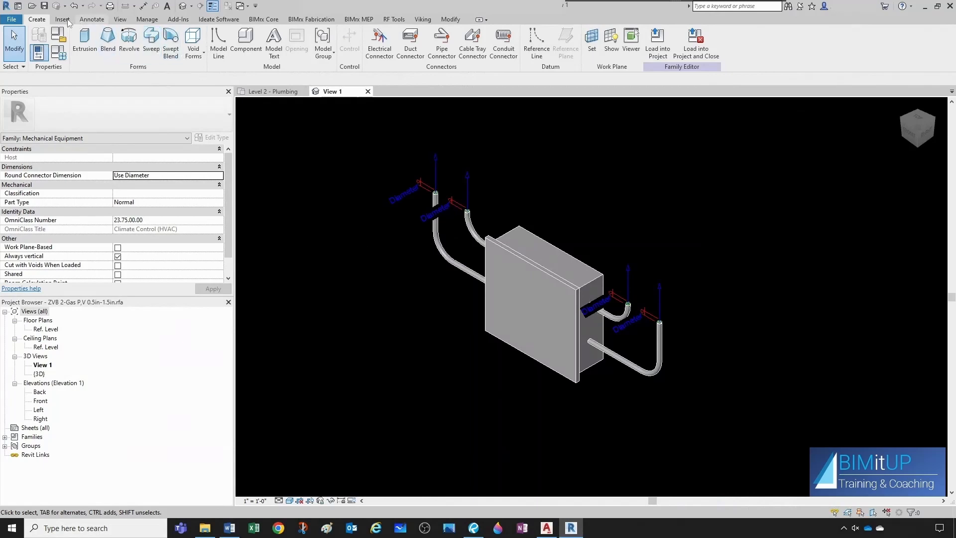
- Open the ZVB 2-Gas P,P 0.5in-1.5in family and bring up its family types
scroll(405, 282, down, 1)
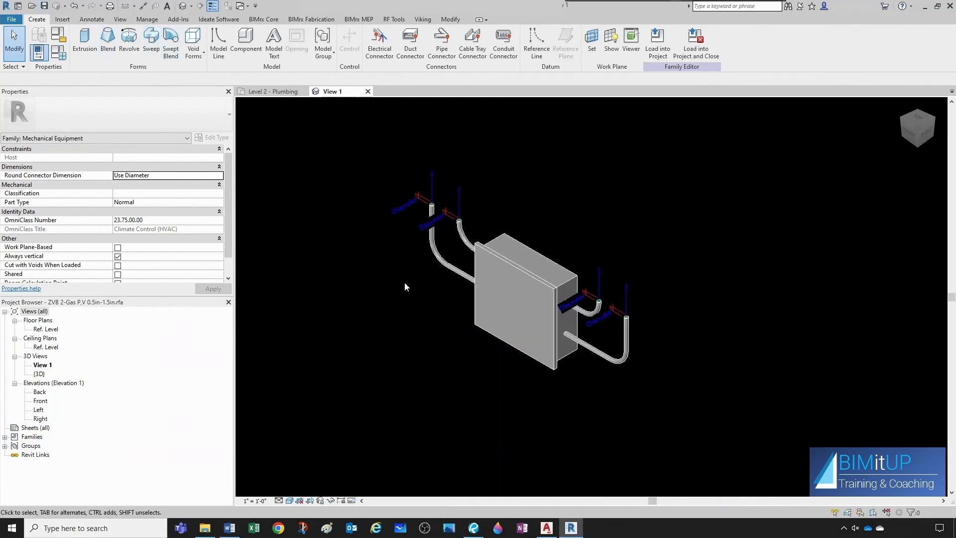
click(6, 21)
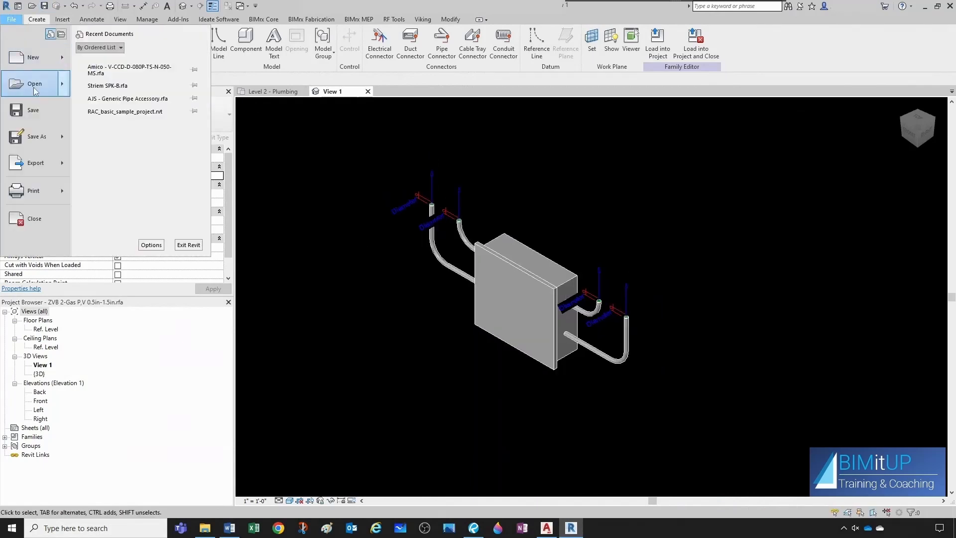
click(85, 98)
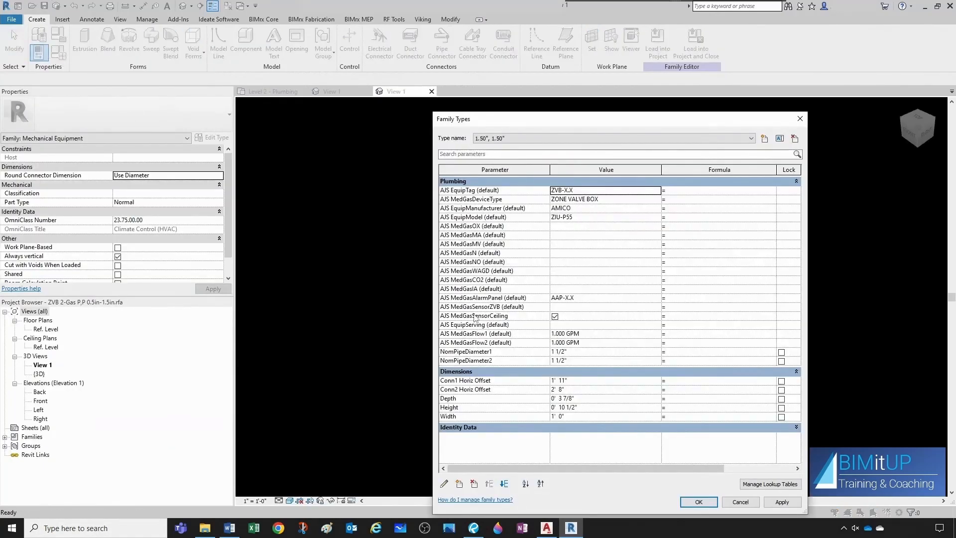
- Edit the AJS MedGasSensorCeiling parameter's properties in the ZVB 2-Gas P,P family and close the family
click(522, 320)
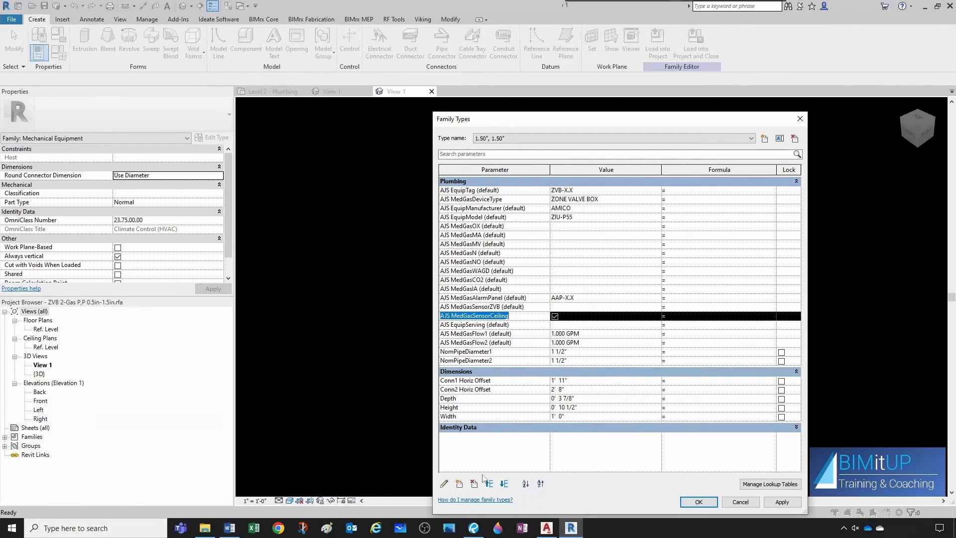
click(443, 483)
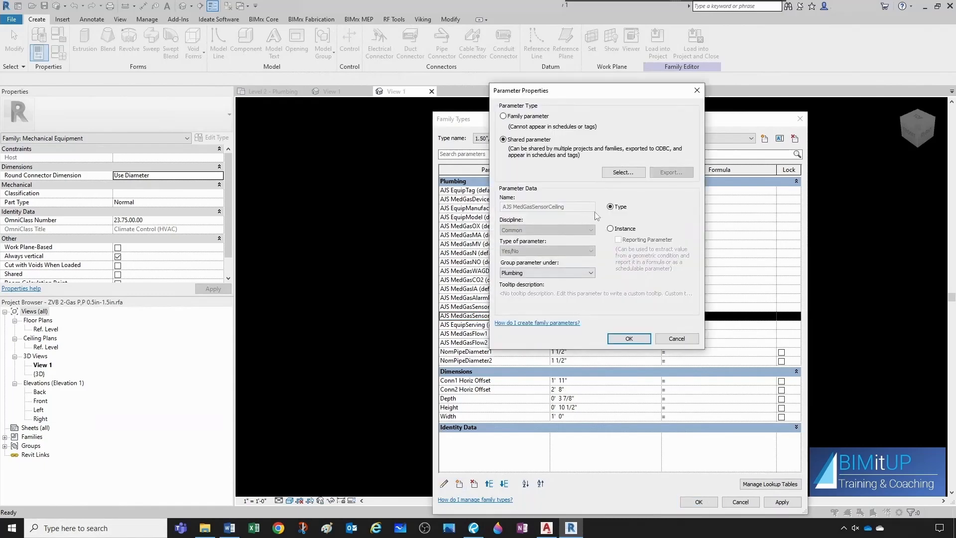
click(628, 338)
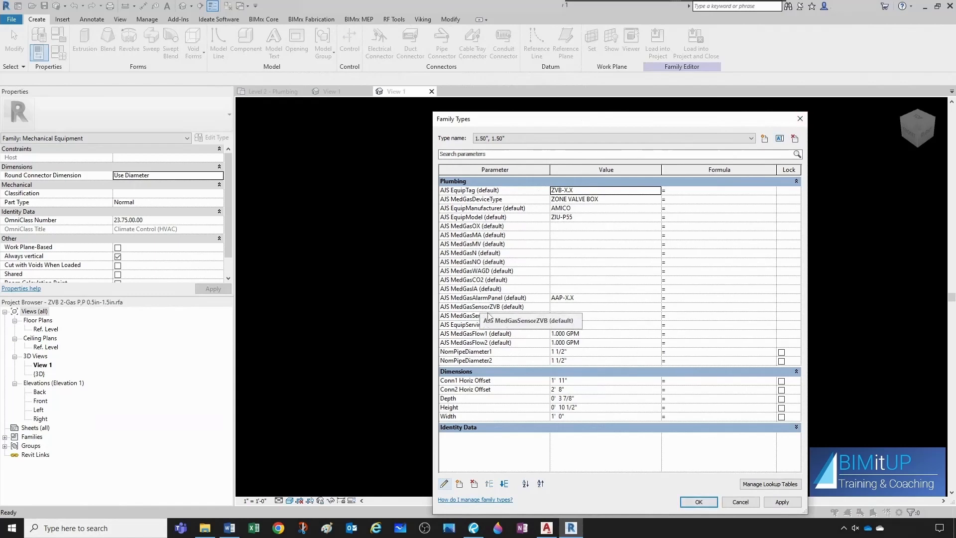
click(698, 501)
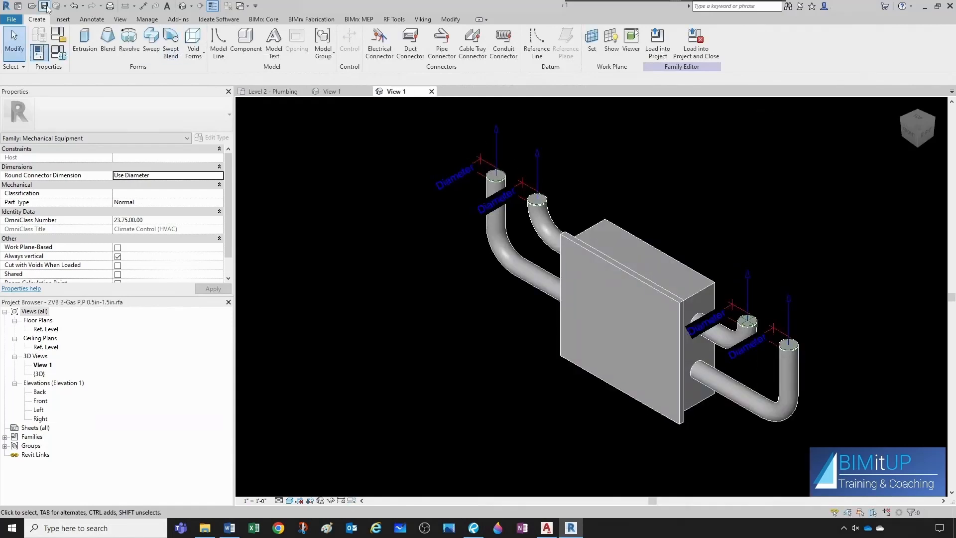
click(431, 91)
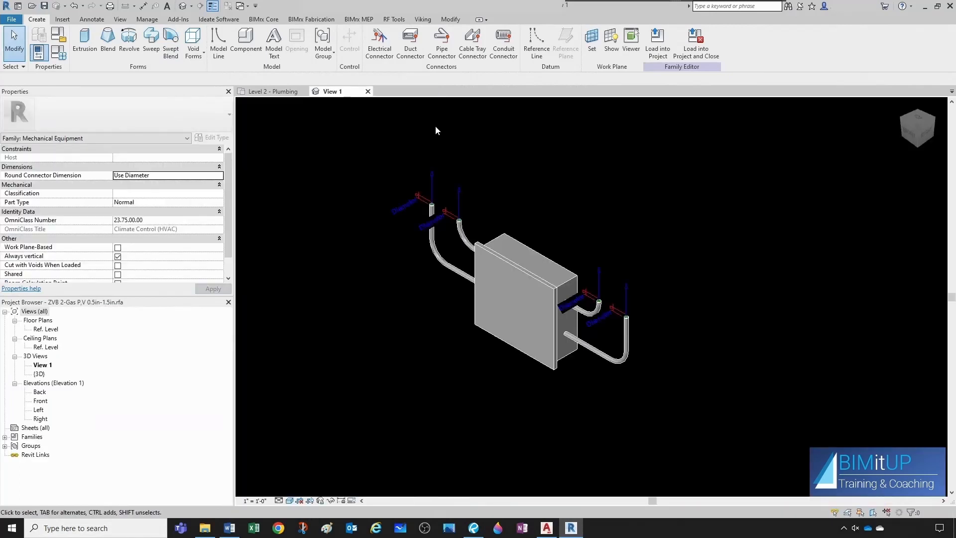
- Load the ZVB 2-Gas P,V family into the BIU Med Center plumbing project, overwriting the existing version and its parameter values
click(660, 55)
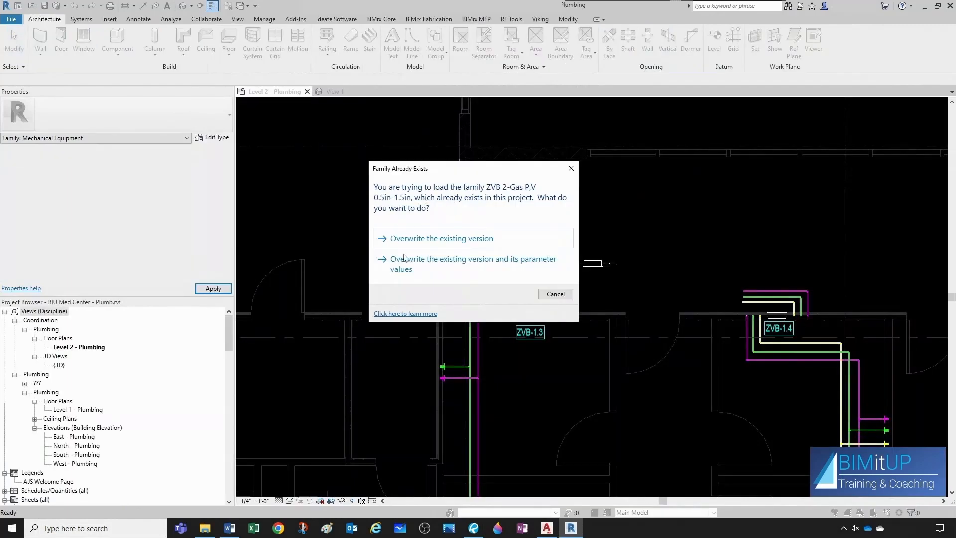
click(419, 259)
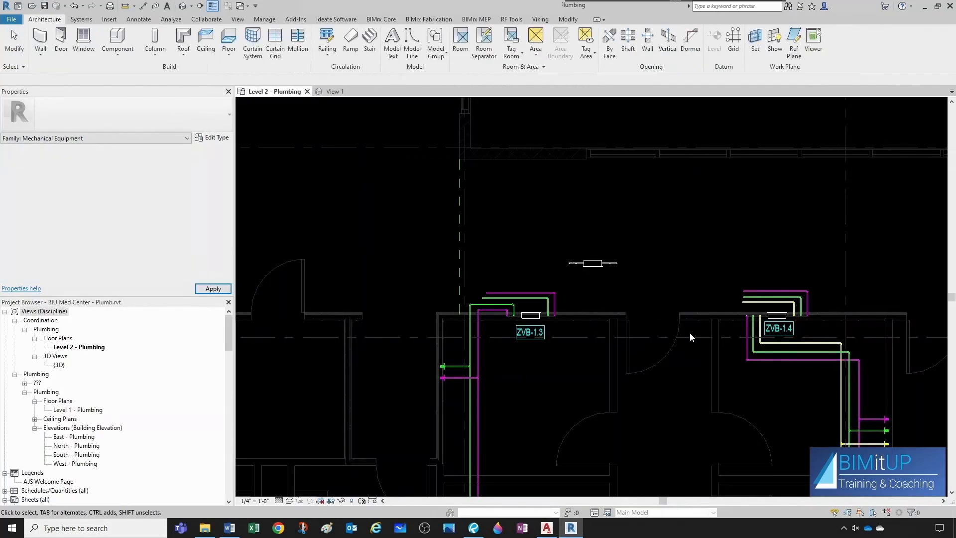
scroll(688, 187, down, 2)
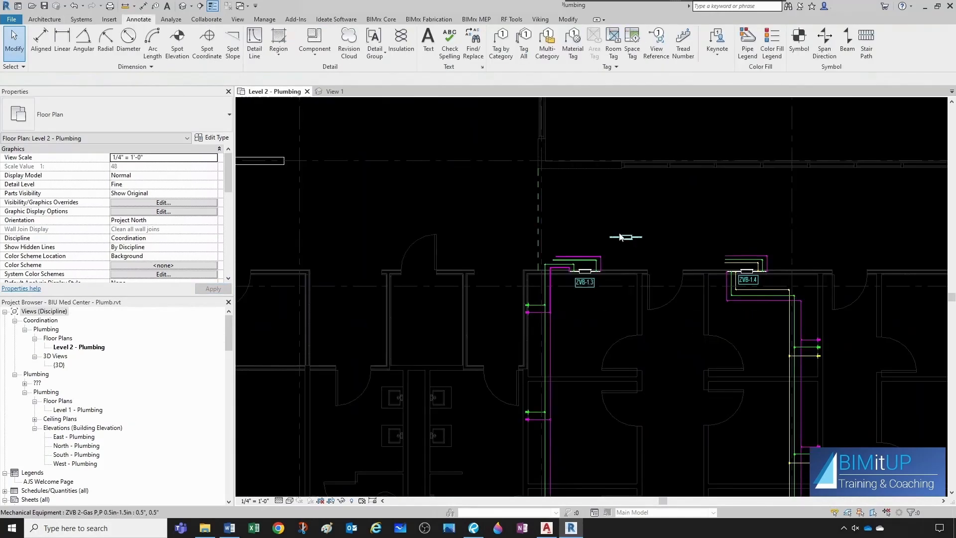
click(586, 269)
scroll(51, 200, down, 2)
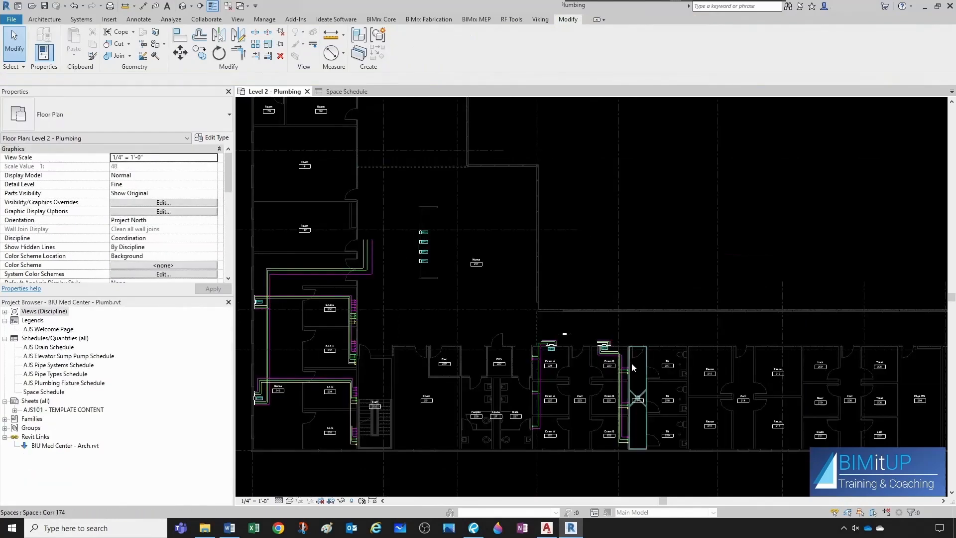
- Set the AJS EquipTag of the three-gas zone valve box at Exam B 220 to ZVB-2.4
scroll(632, 362, up, 4)
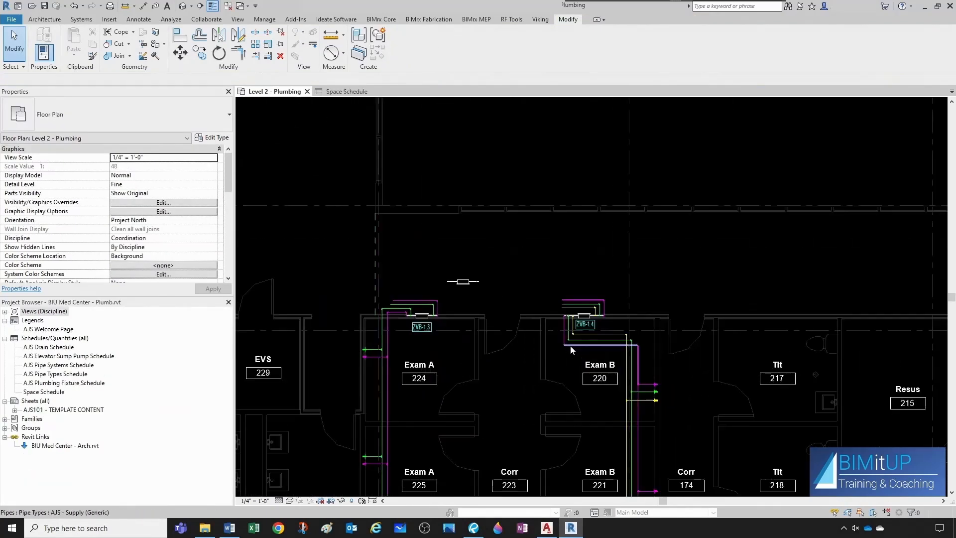
scroll(572, 349, up, 2)
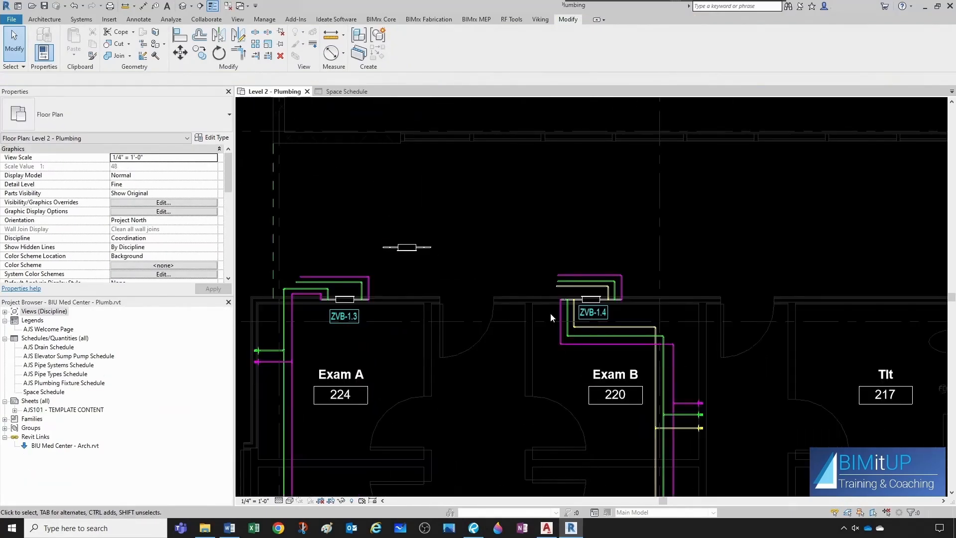
scroll(600, 315, up, 1)
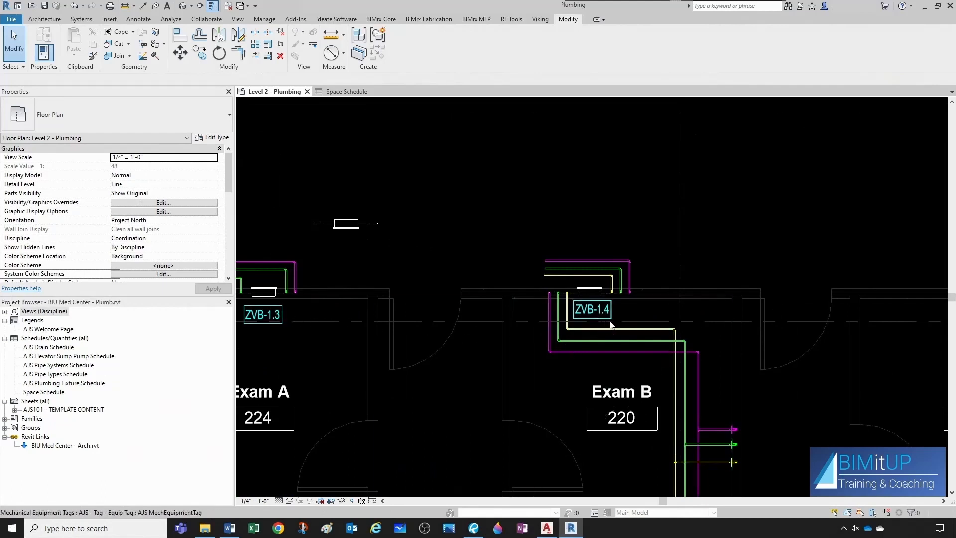
scroll(601, 297, up, 2)
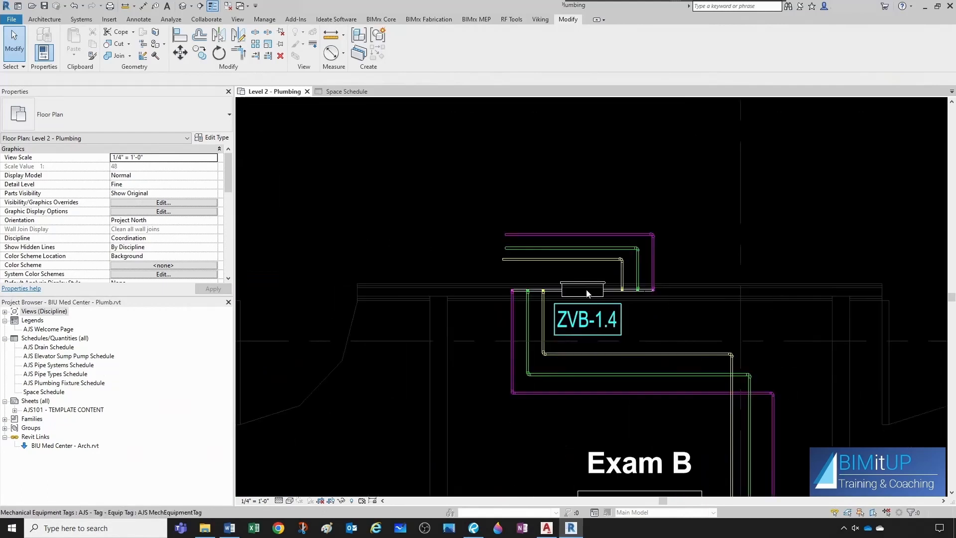
click(585, 287)
click(129, 220)
key(BackSpace)
text(2.4)
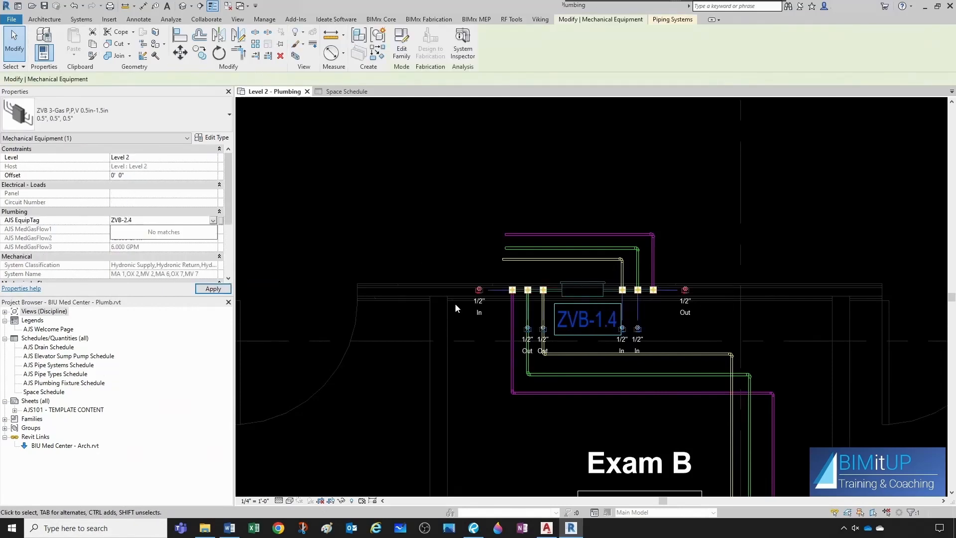
click(461, 312)
- Set the AJS EquipTag of the two-gas zone valve box at Exam A 224 to ZVB-2.3
scroll(622, 306, down, 2)
scroll(349, 303, up, 2)
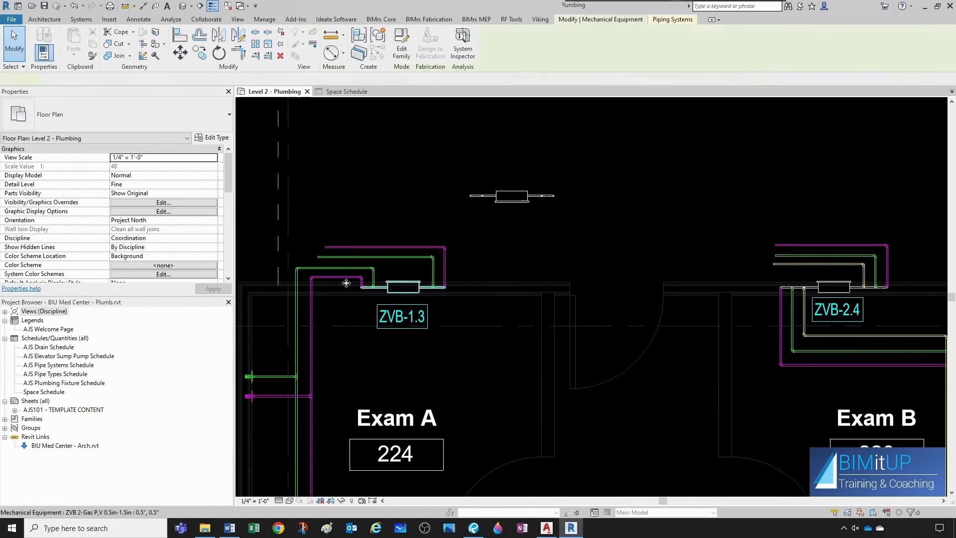
click(399, 287)
click(125, 220)
key(BackSpace)
text(2.3)
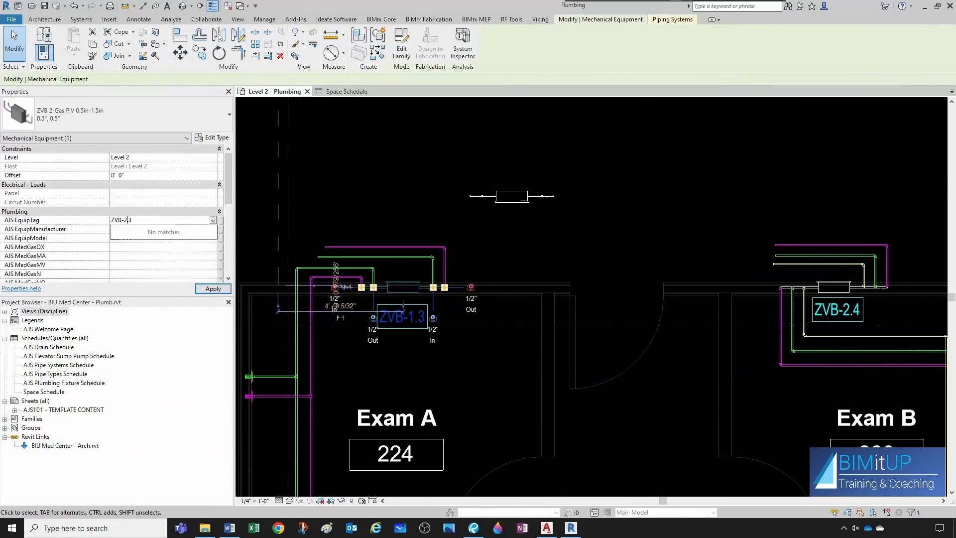
click(558, 376)
- Set the AJS EquipTag of the zone valve box on the wall of Nurse 143 to ZVB-2.1
scroll(652, 315, down, 2)
scroll(653, 315, down, 2)
scroll(500, 345, up, 2)
scroll(465, 299, up, 3)
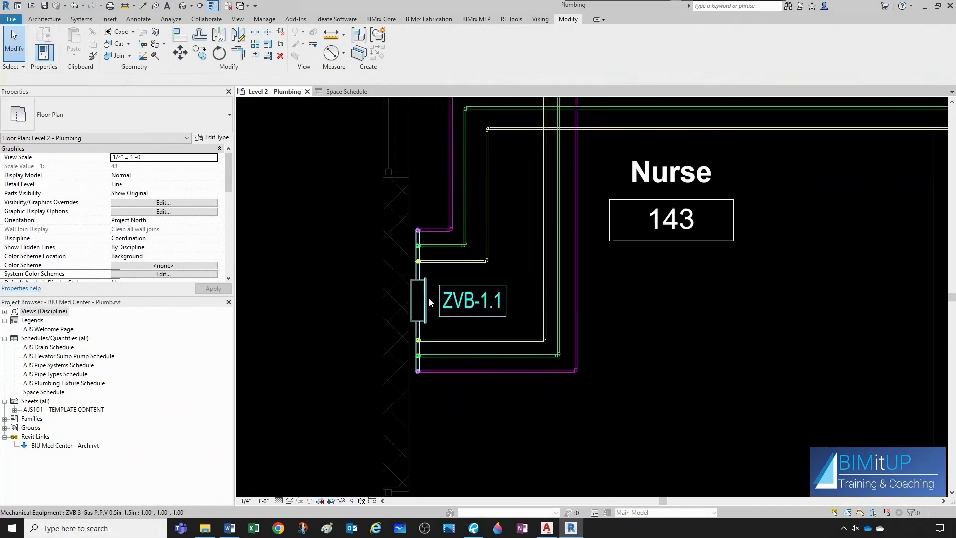
click(495, 308)
click(459, 325)
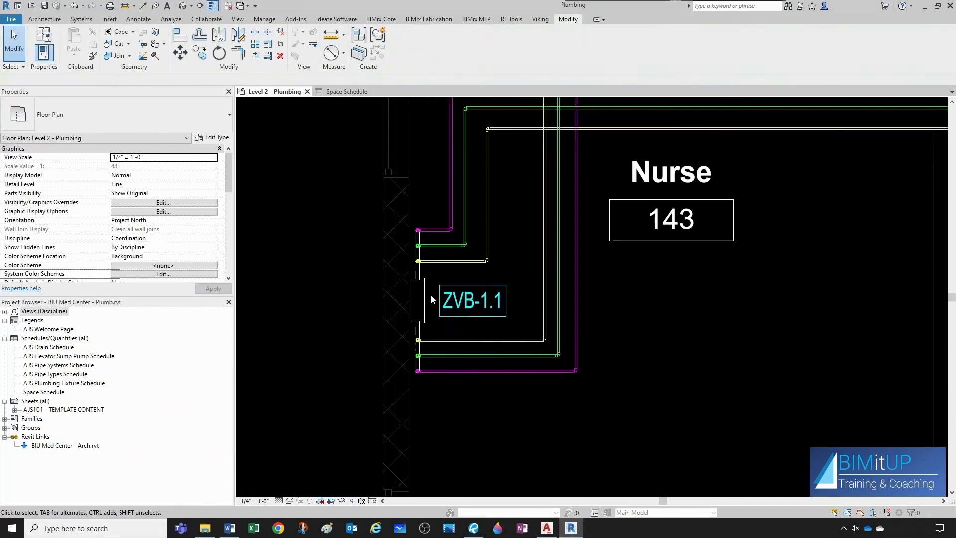
click(419, 303)
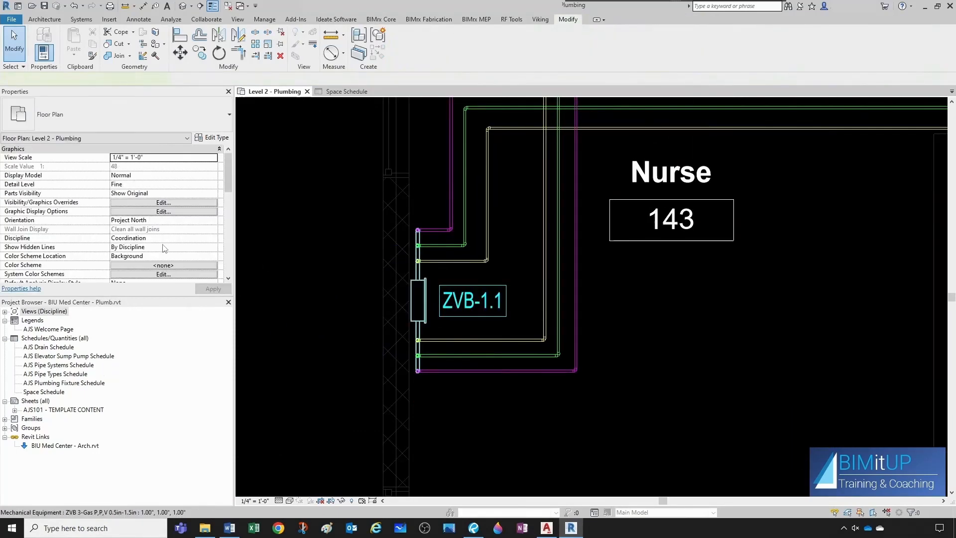
click(126, 220)
key(BackSpace)
text(2.1)
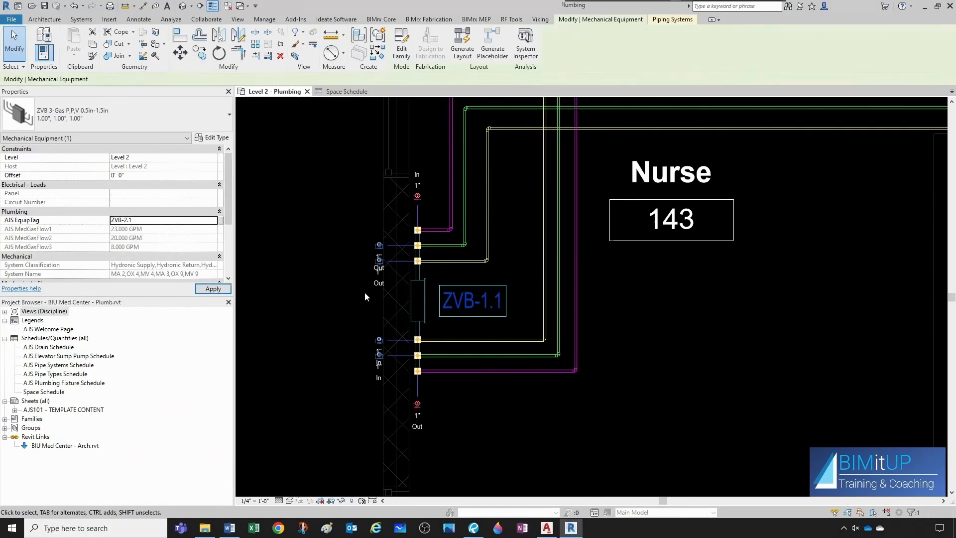
click(362, 291)
- Change the level digit in the AJS EquipTag of the zone valve box near the B.I.C.U. rooms to 2
scroll(440, 316, down, 6)
middle_drag(446, 303, 416, 490)
scroll(411, 271, up, 6)
click(357, 286)
click(126, 222)
key(BackSpace)
text(2)
click(464, 304)
- Review the zone valve box tags across the Level 2 plumbing plan, from the B.I.C.U. rooms to Exam A
scroll(535, 309, down, 4)
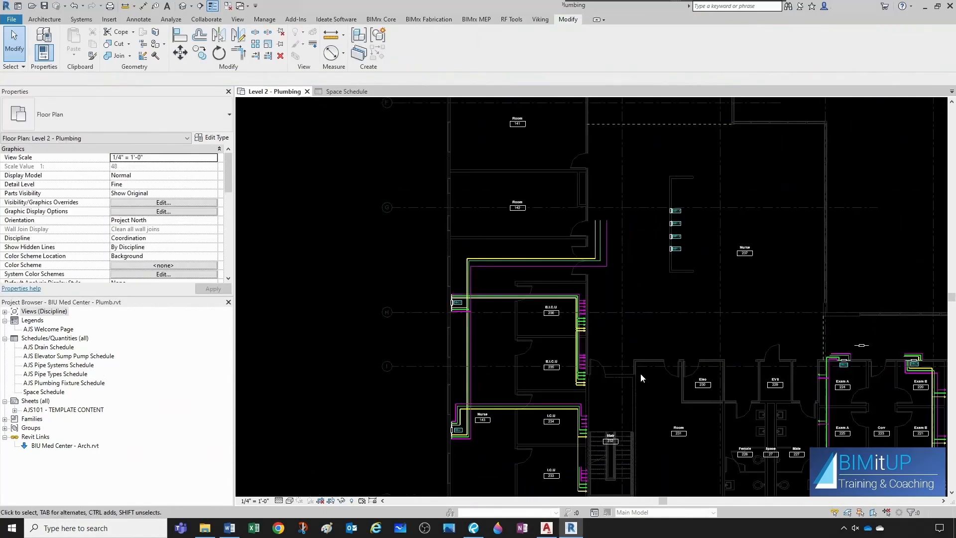
scroll(642, 373, up, 1)
scroll(393, 366, up, 3)
scroll(433, 384, down, 4)
scroll(430, 202, up, 2)
scroll(430, 199, down, 5)
middle_drag(587, 290, 684, 249)
scroll(679, 258, up, 5)
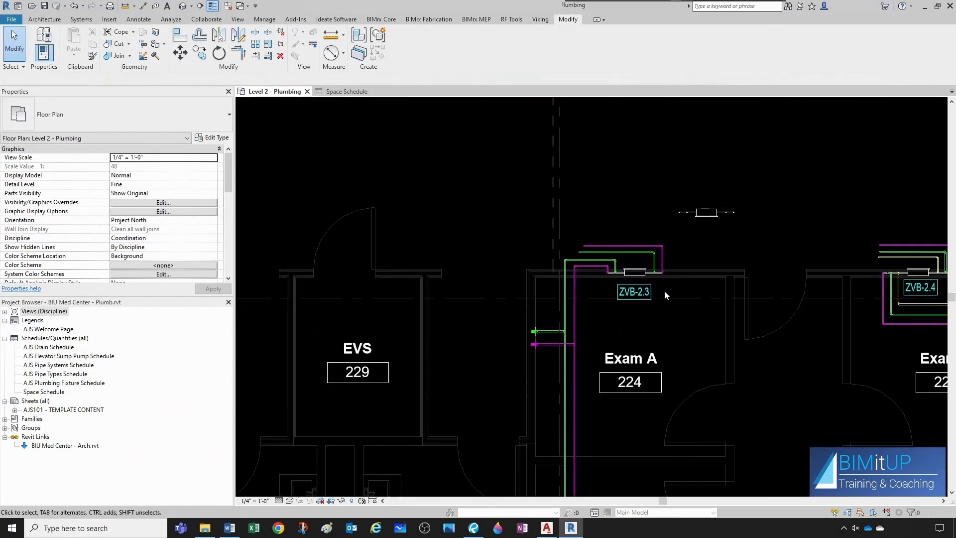
- Delete the unconnected zone valve box above the wall between Exam A 224 and Exam B 220
scroll(657, 294, down, 2)
scroll(812, 293, up, 1)
middle_drag(785, 299, 571, 327)
scroll(816, 293, up, 1)
scroll(752, 303, down, 5)
scroll(695, 316, up, 2)
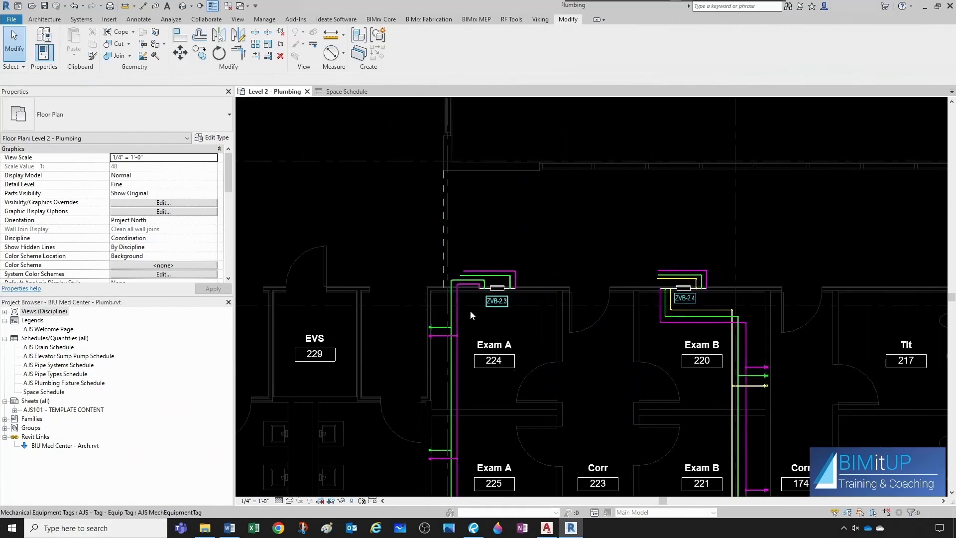
- Create a Mechanical Equipment schedule of building components named "AJS Medical Gas Zone Valve Box Schedule"
click(54, 338)
click(44, 341)
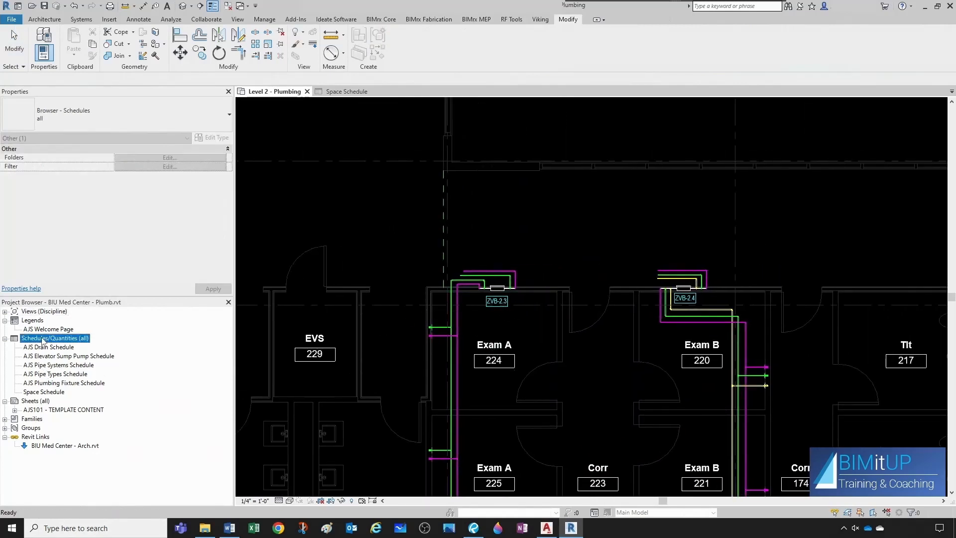
right_click(44, 341)
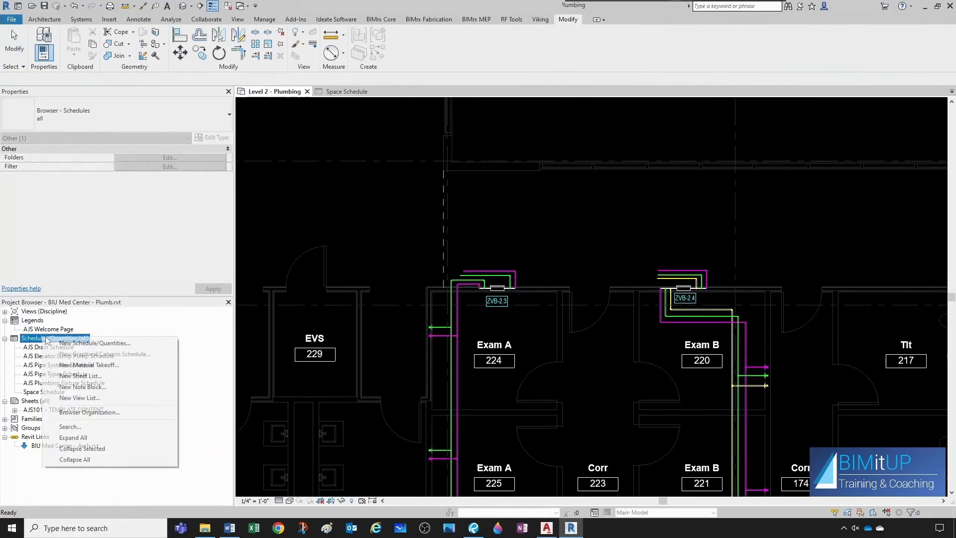
click(90, 343)
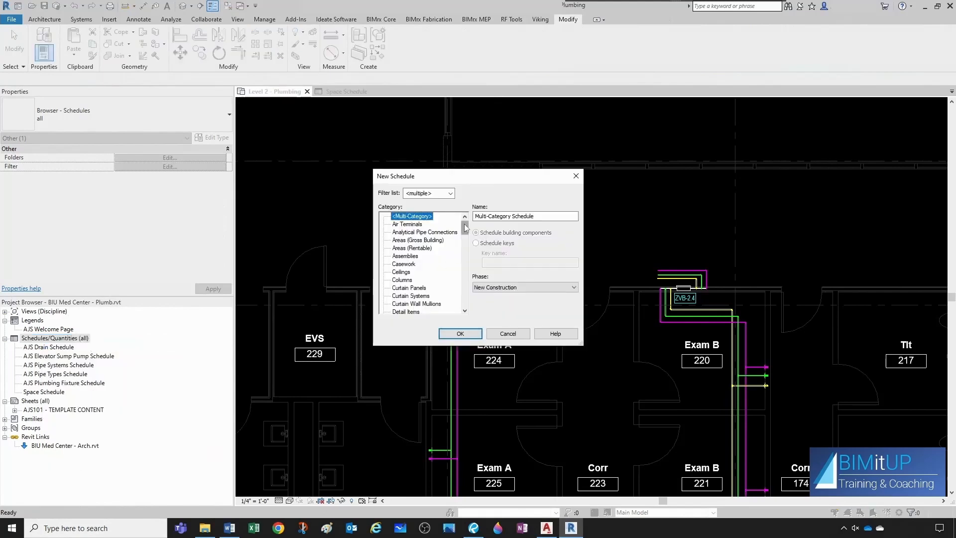
drag(465, 234, 466, 268)
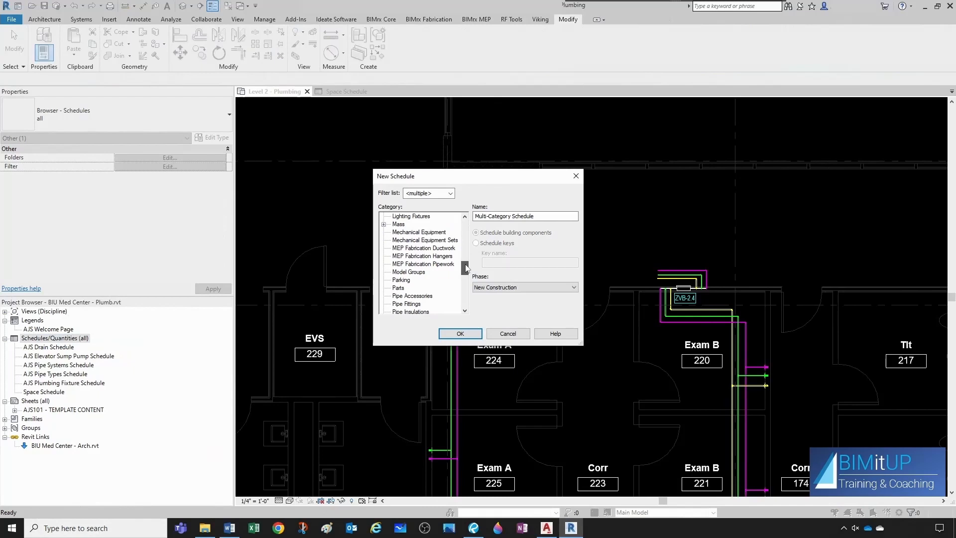
click(418, 231)
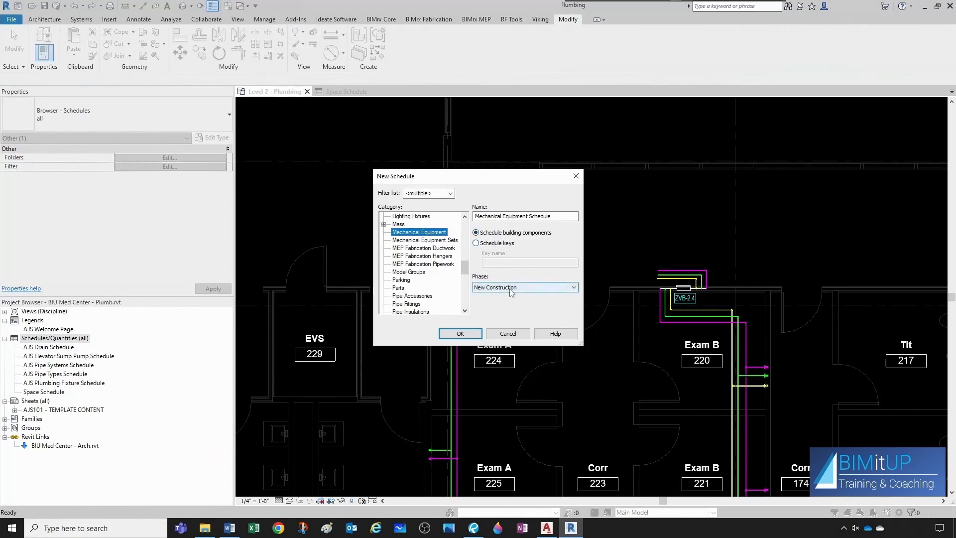
drag(551, 217, 469, 217)
key(BackSpace)
text(AJS Med)
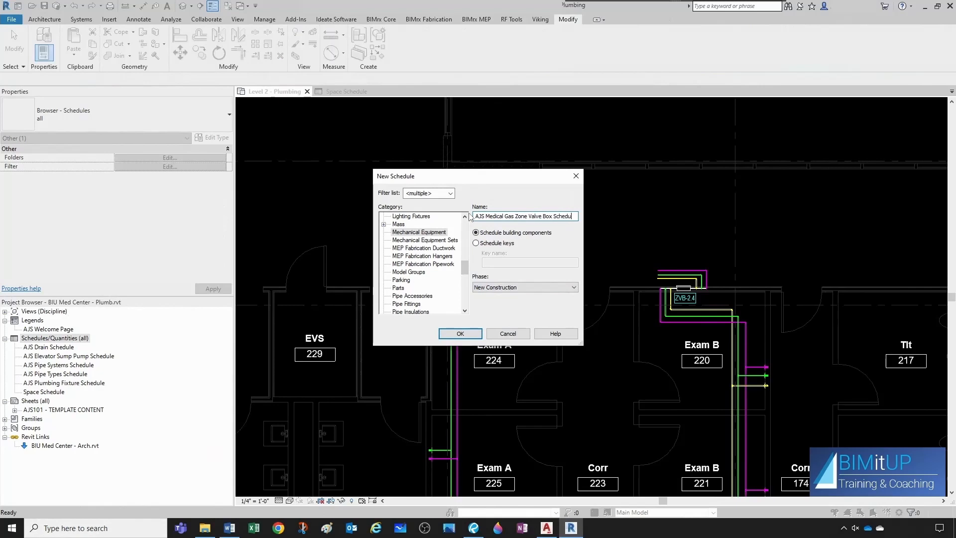
click(459, 333)
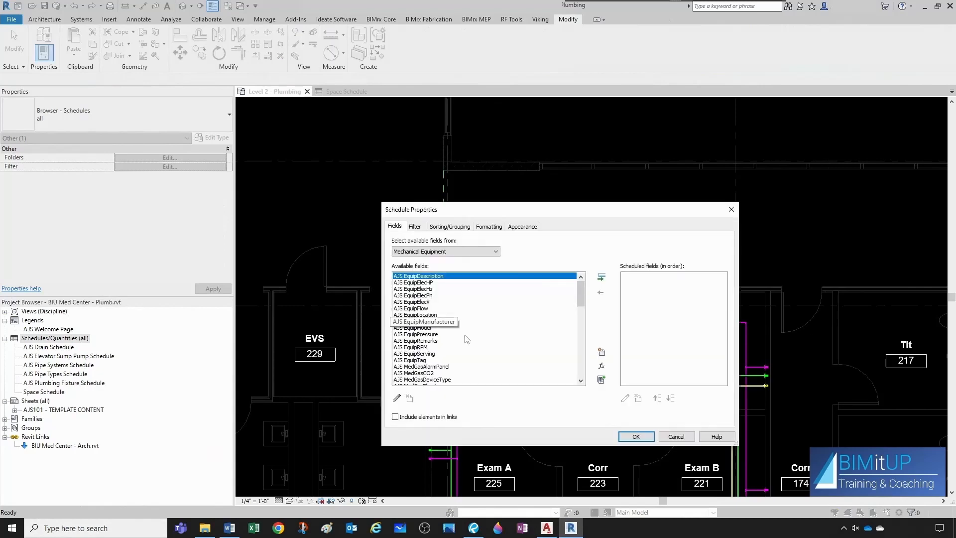
- Add the fields AJS EquipTag, AJS MedGasDeviceType, AJS EquipManufacturer and AJS EquipModel to the schedule in that order
scroll(438, 323, down, 2)
click(419, 328)
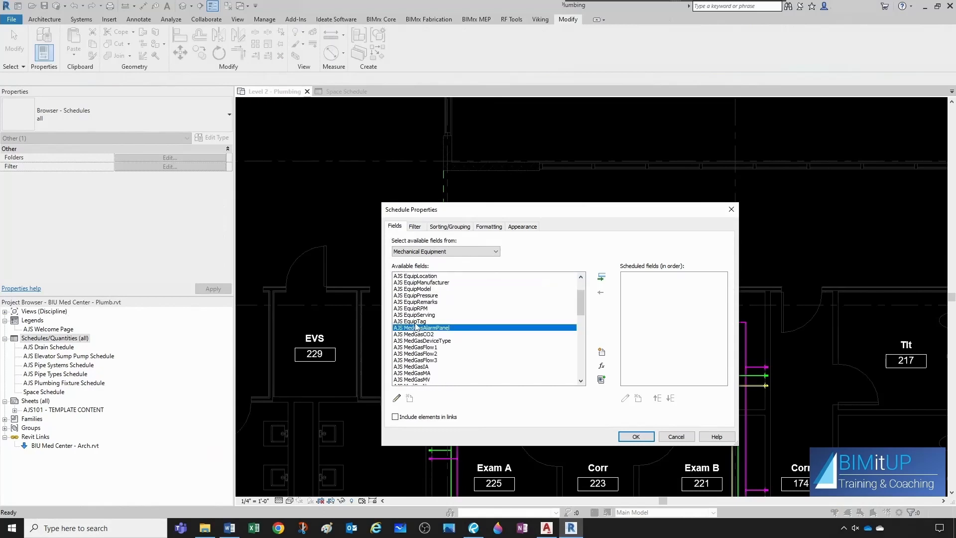
click(414, 322)
click(601, 278)
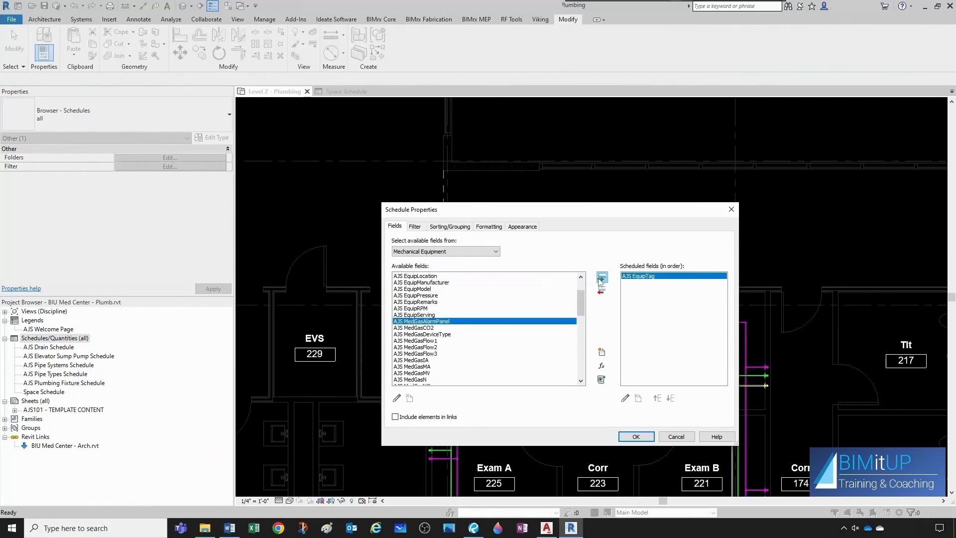
scroll(438, 332, down, 2)
click(426, 295)
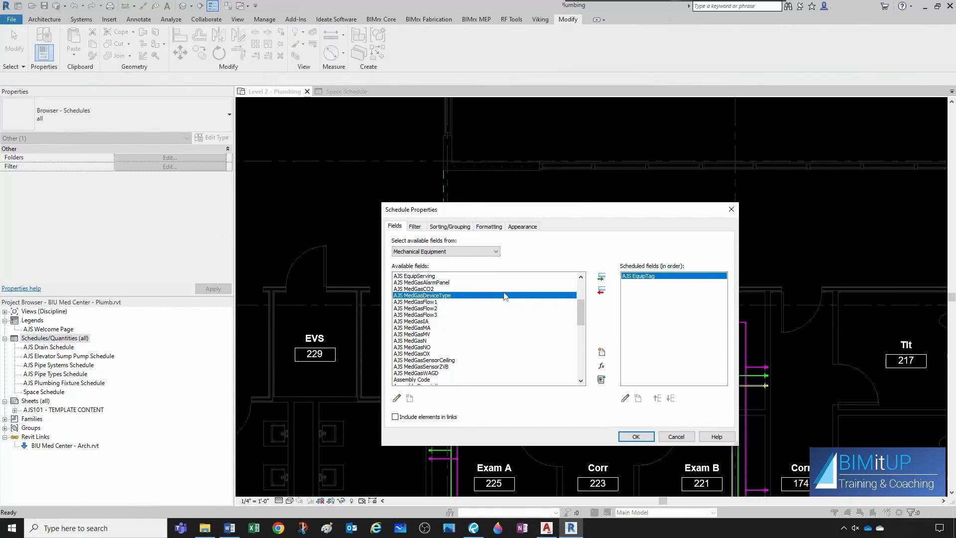
click(600, 277)
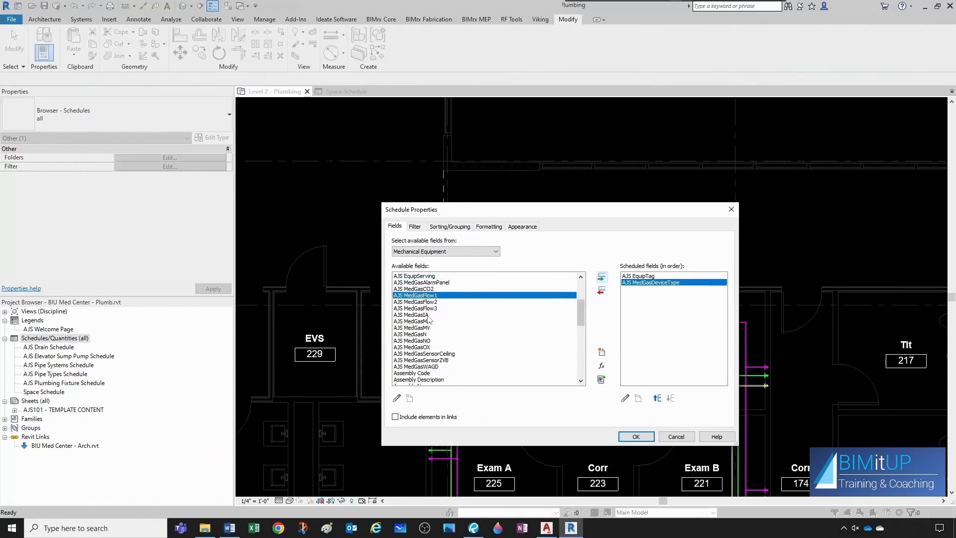
scroll(429, 317, up, 3)
double_click(448, 302)
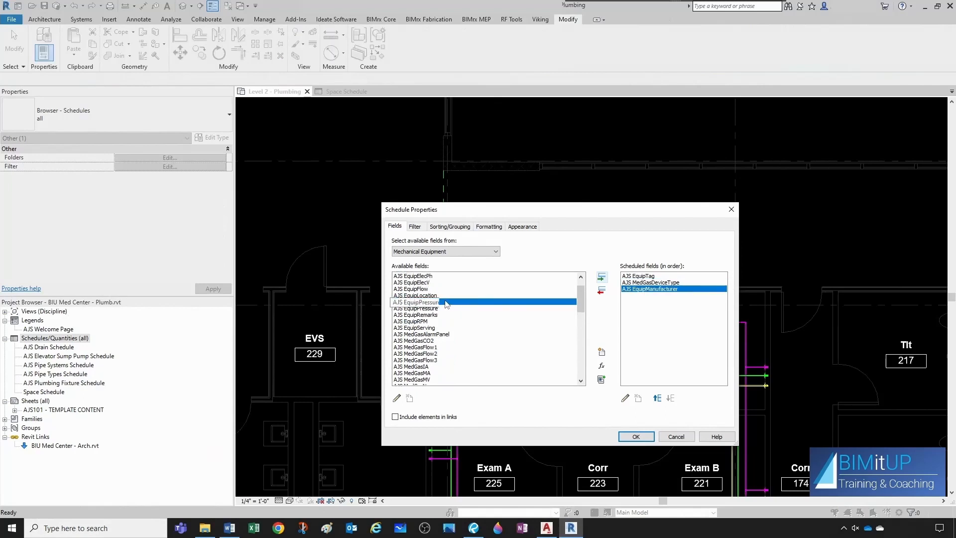
click(601, 278)
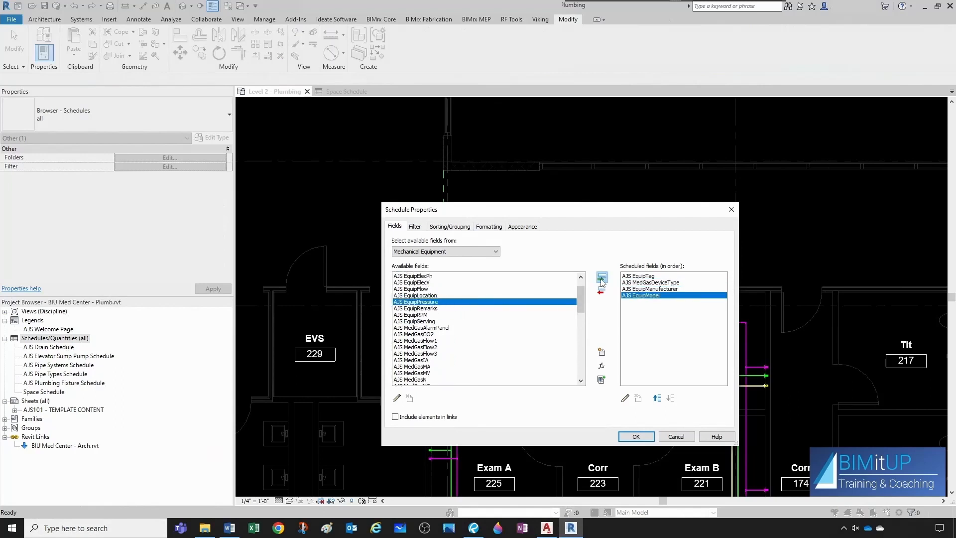
- Add the gas fields AJS MedGasOX, AJS MedGasMA, AJS MedGasMV, AJS MedGasN and AJS MedGasNO to the scheduled fields
scroll(433, 338, down, 2)
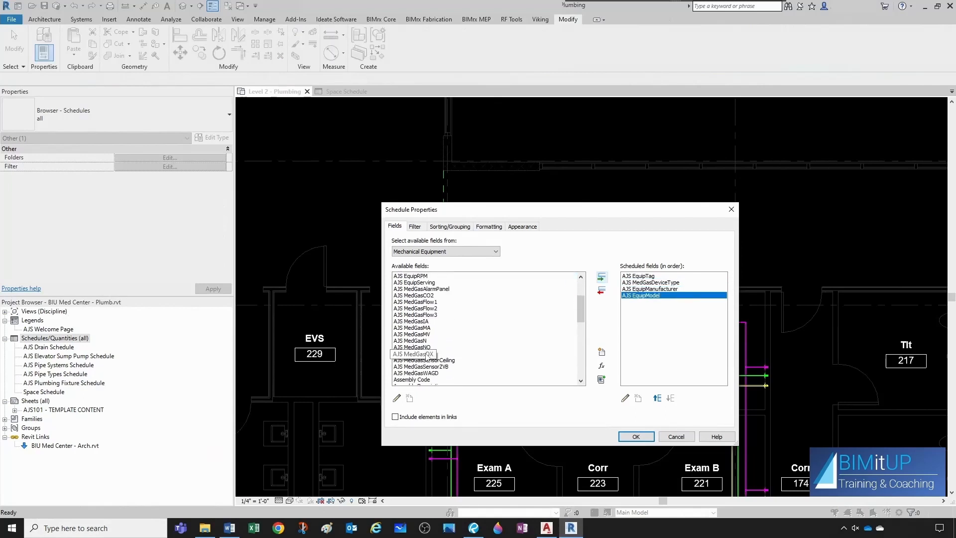
click(426, 354)
click(602, 277)
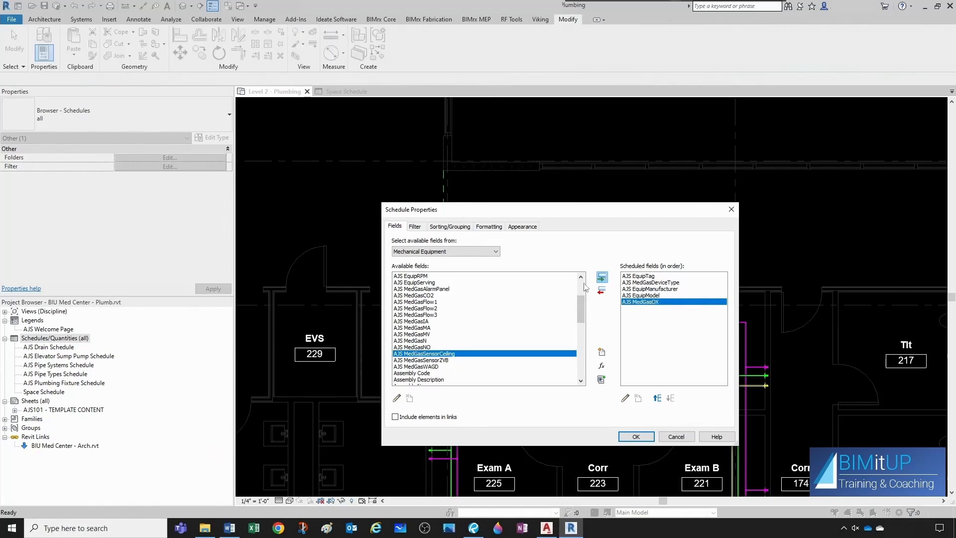
click(421, 329)
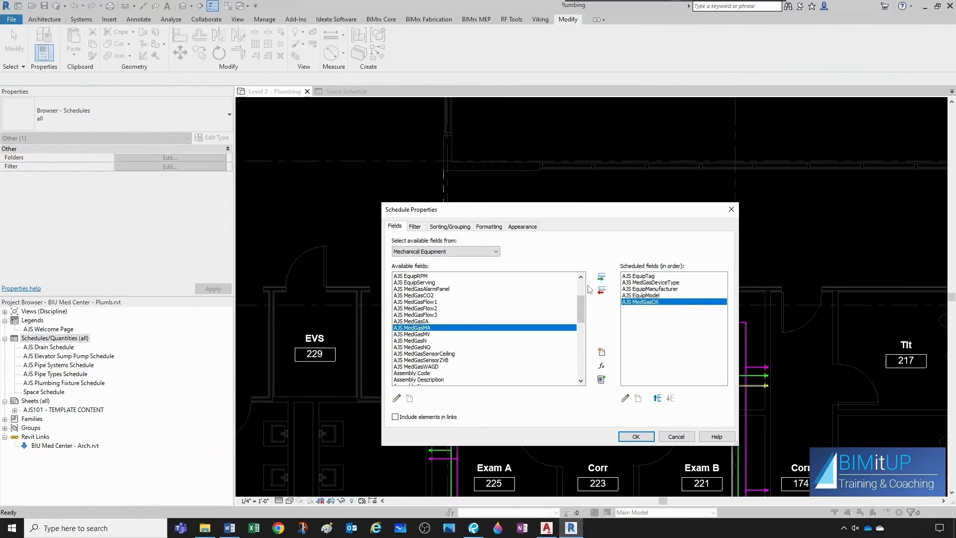
click(601, 278)
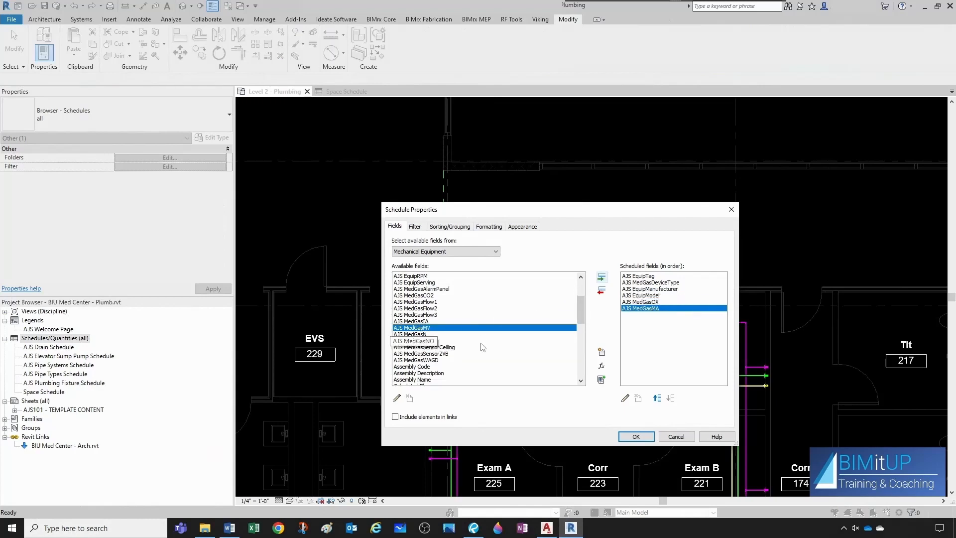
click(603, 278)
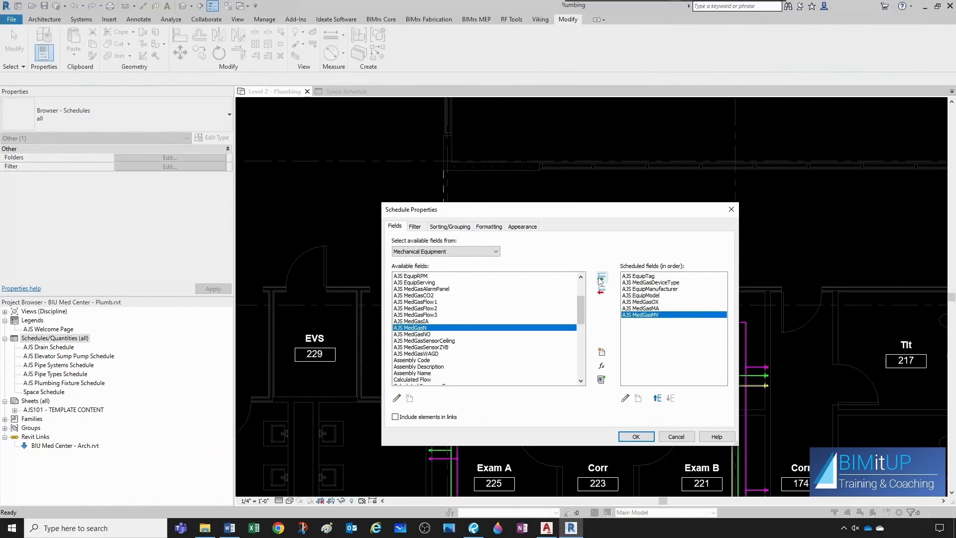
click(601, 277)
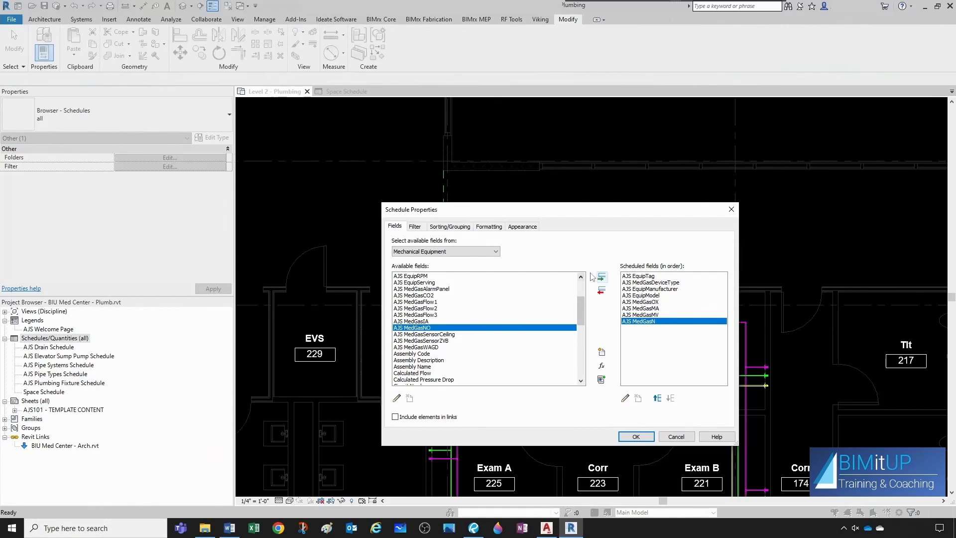
click(601, 277)
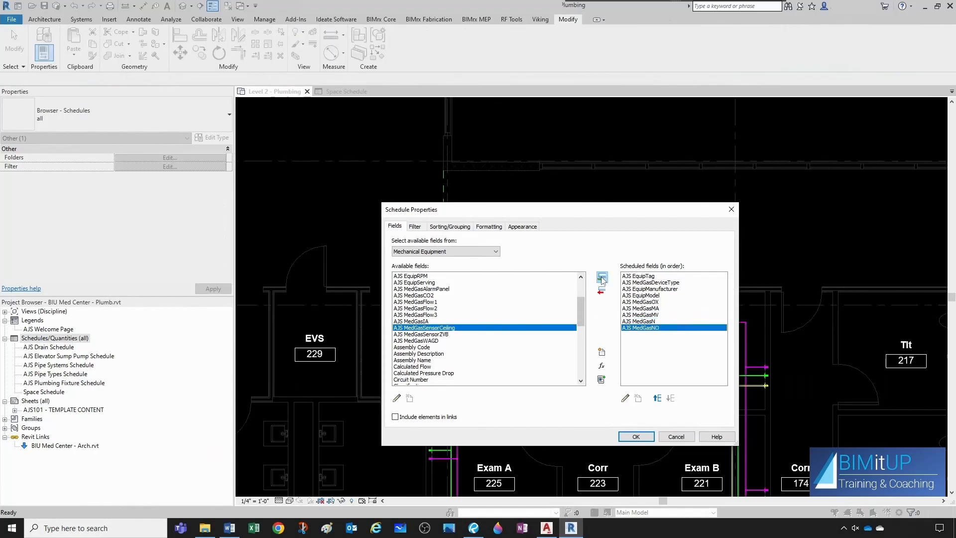
- Add the remaining gas fields AJS MedGasWAGD, AJS MedGasCO2 and AJS MedGasIA to the scheduled fields
click(448, 341)
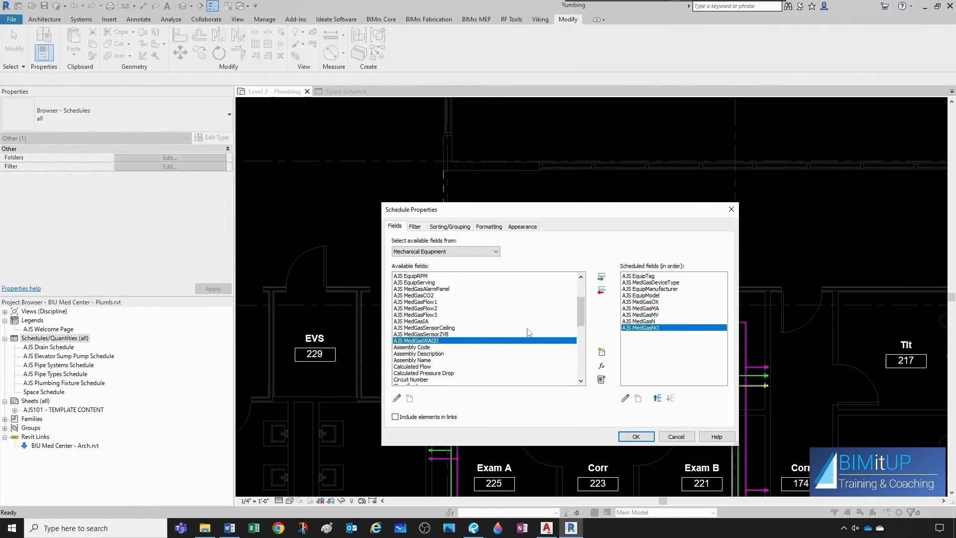
click(602, 278)
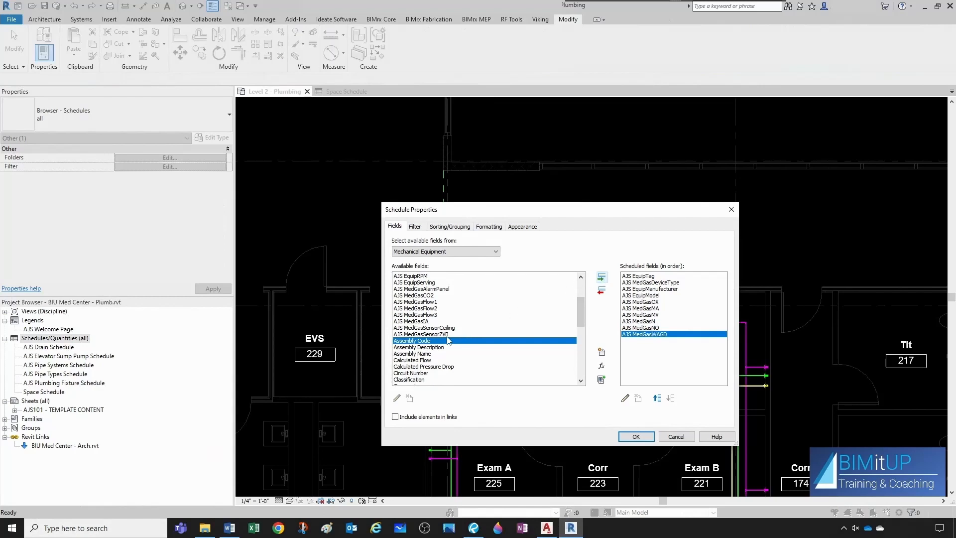
click(413, 295)
click(603, 277)
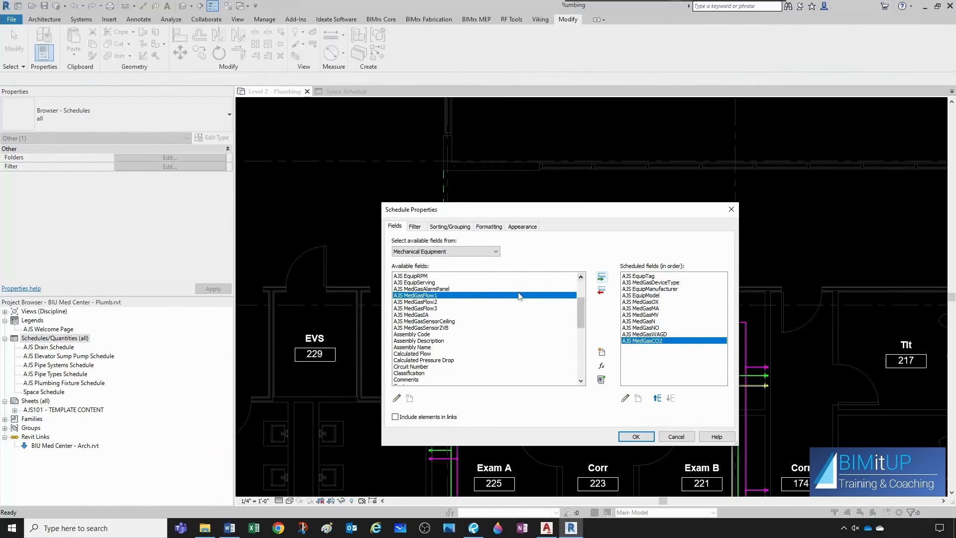
click(452, 315)
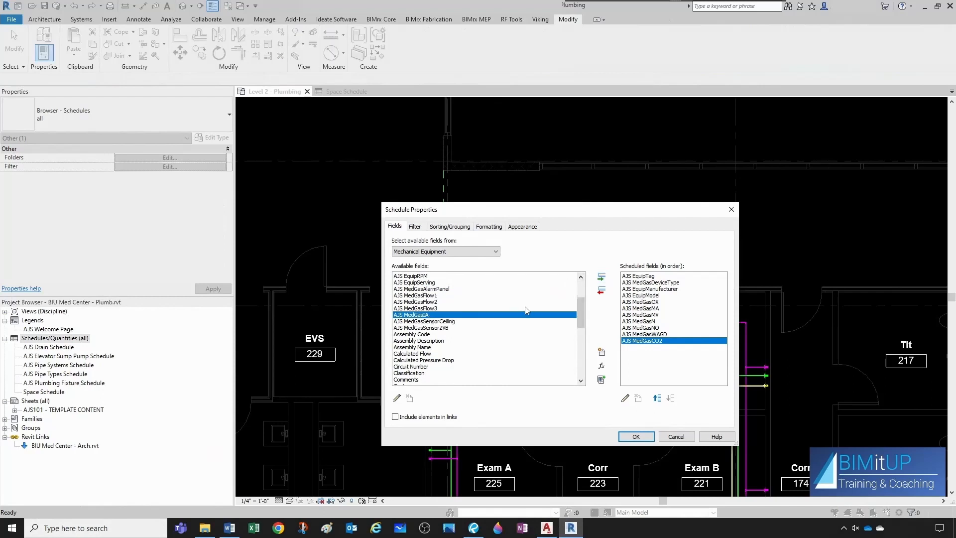
click(601, 277)
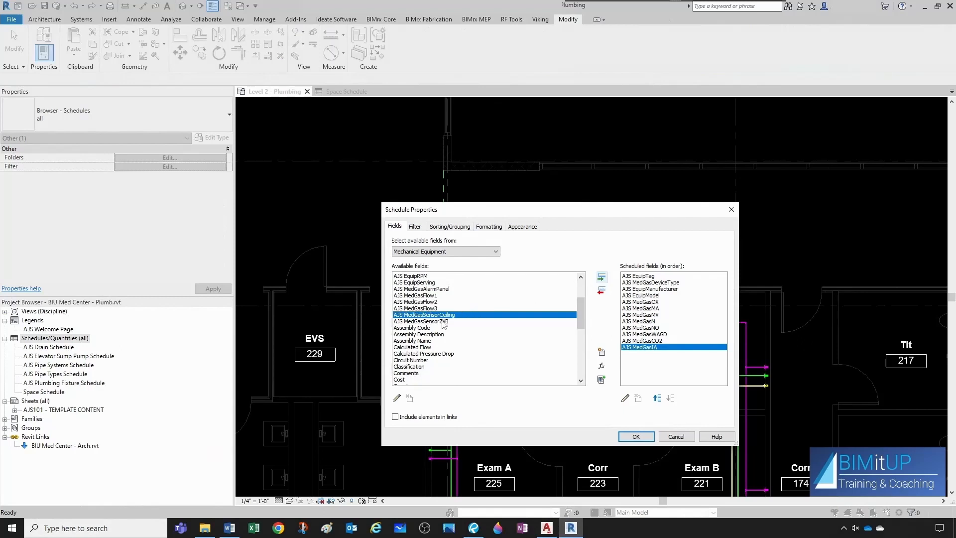
- Add the alarm and sensor fields AJS MedGasAlarmPanel, AJS MedGasSensorZVB and AJS MedGasSensorCeiling to the scheduled fields
click(444, 290)
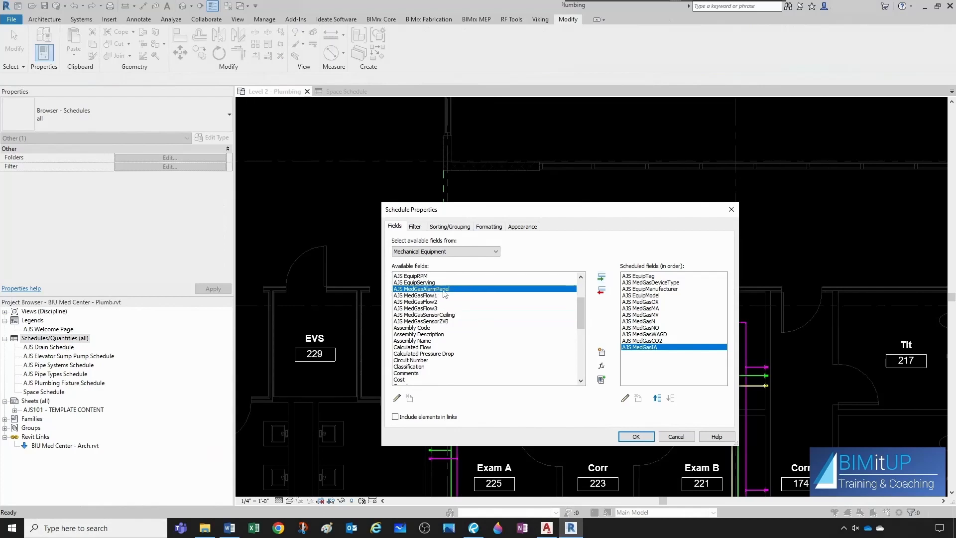
click(601, 277)
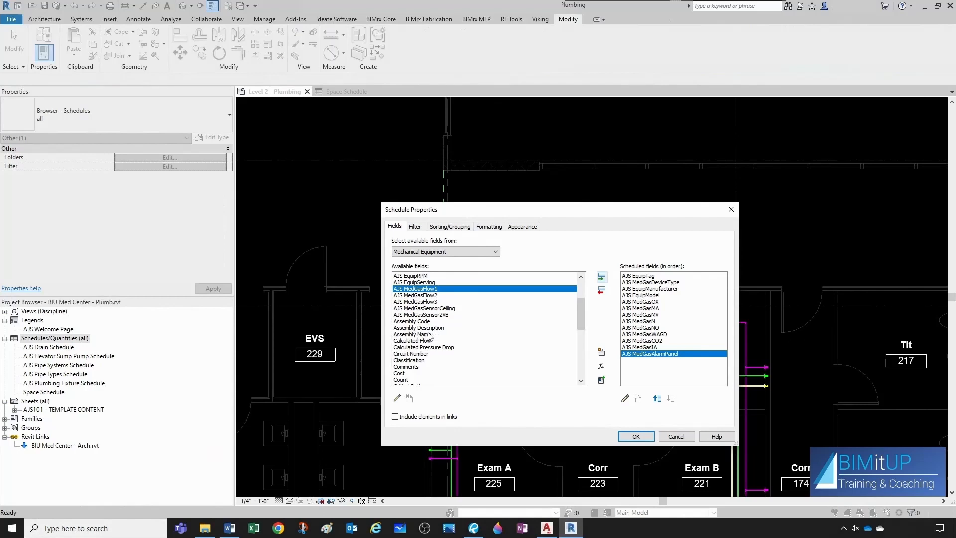
click(425, 315)
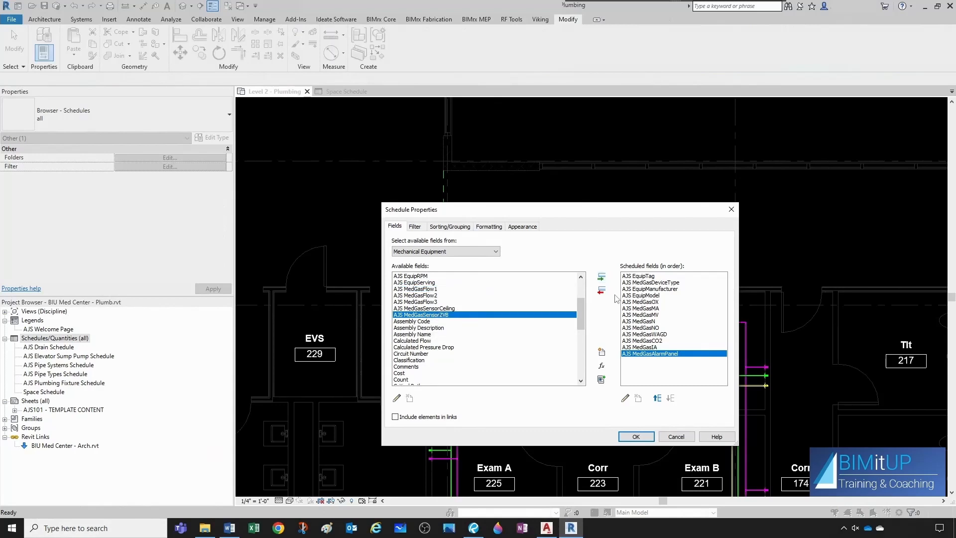
click(600, 278)
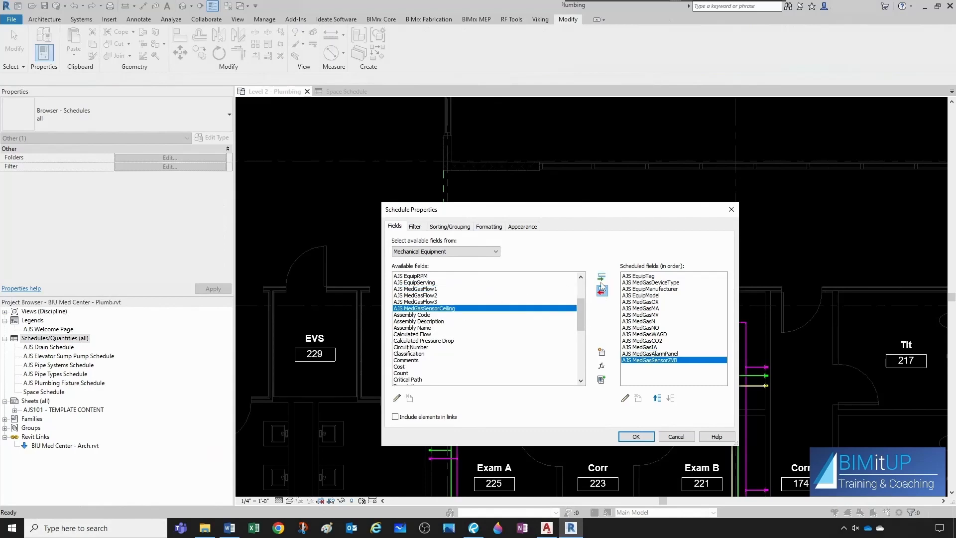
click(601, 277)
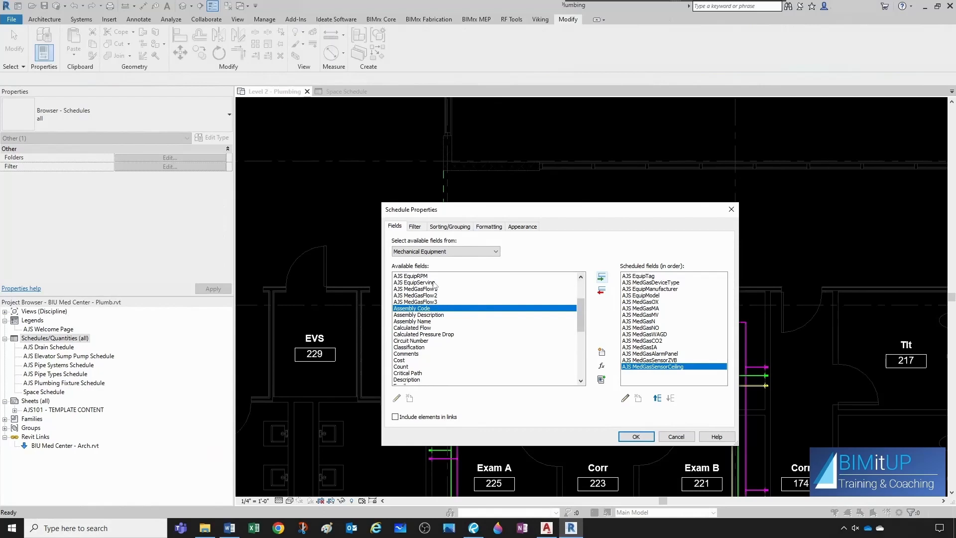
- Add the fields AJS EquipServing and AJS EquipLocation at the end of the list and generate the schedule
click(429, 282)
click(601, 277)
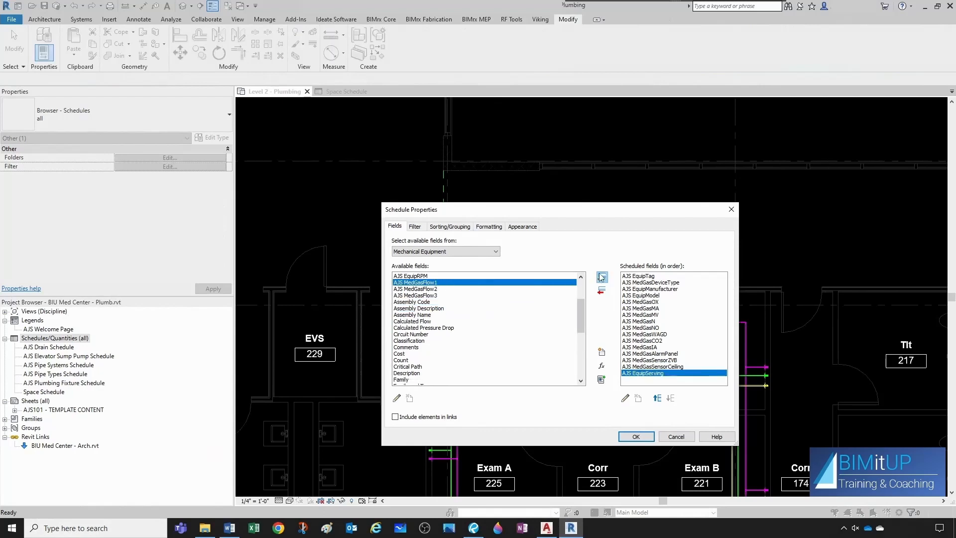
scroll(440, 290, up, 1)
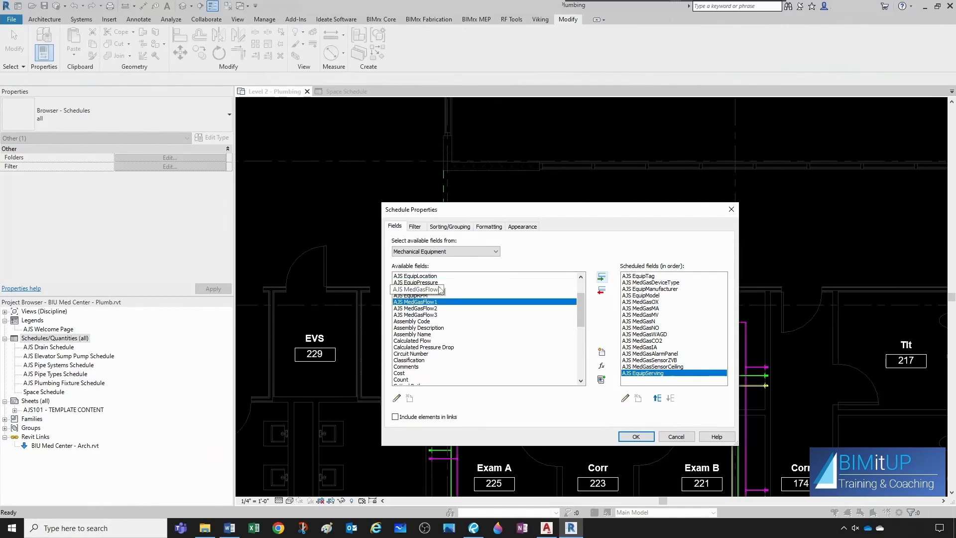
click(560, 276)
click(602, 279)
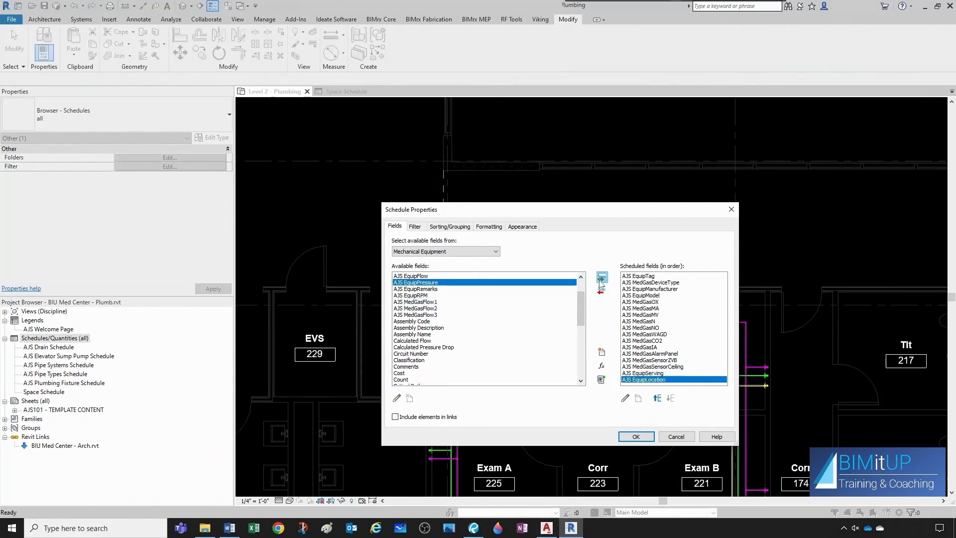
click(636, 436)
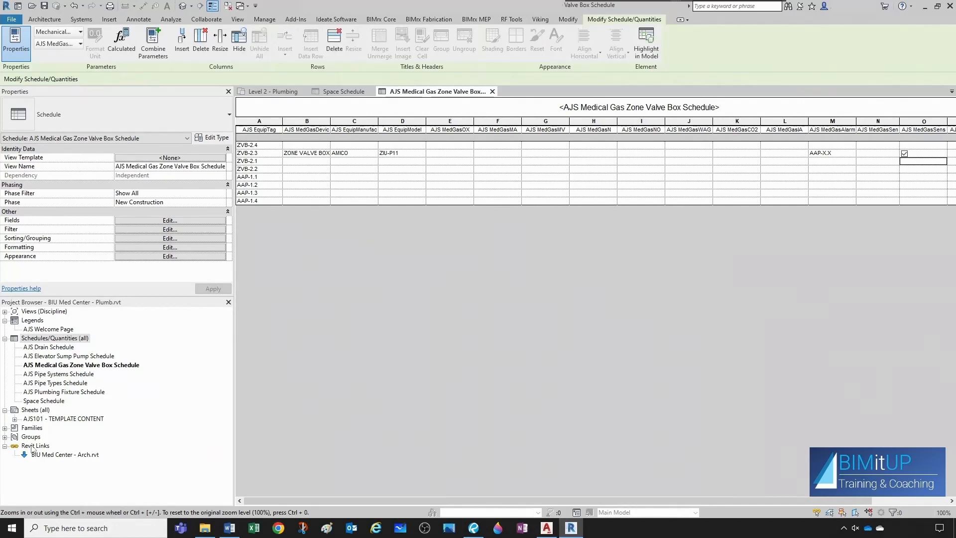
- Create a new sheet with a title block in the project
right_click(30, 409)
click(60, 417)
click(506, 375)
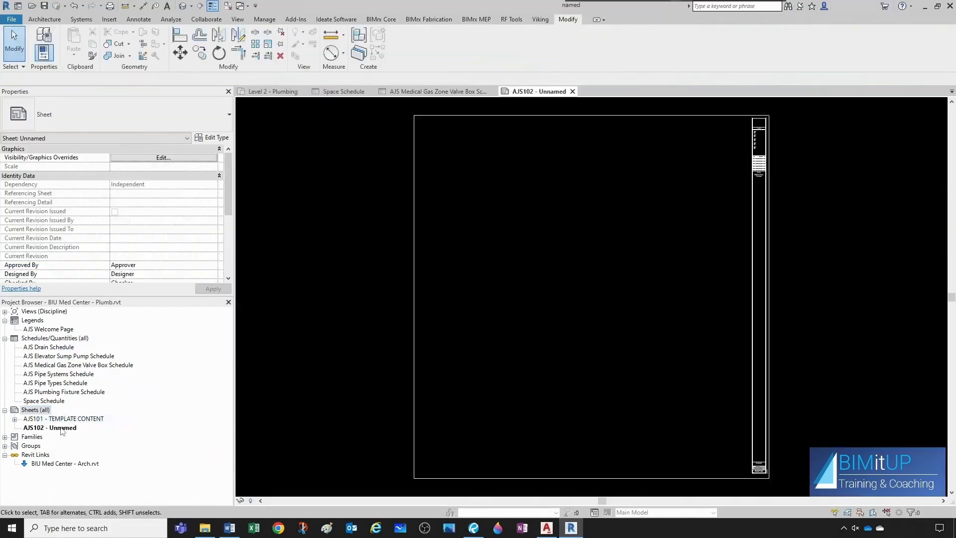
- Place the AJS Medical Gas Zone Valve Box Schedule on sheet AJS102 and open its schedule view
scroll(522, 145, up, 4)
middle_drag(487, 165, 413, 322)
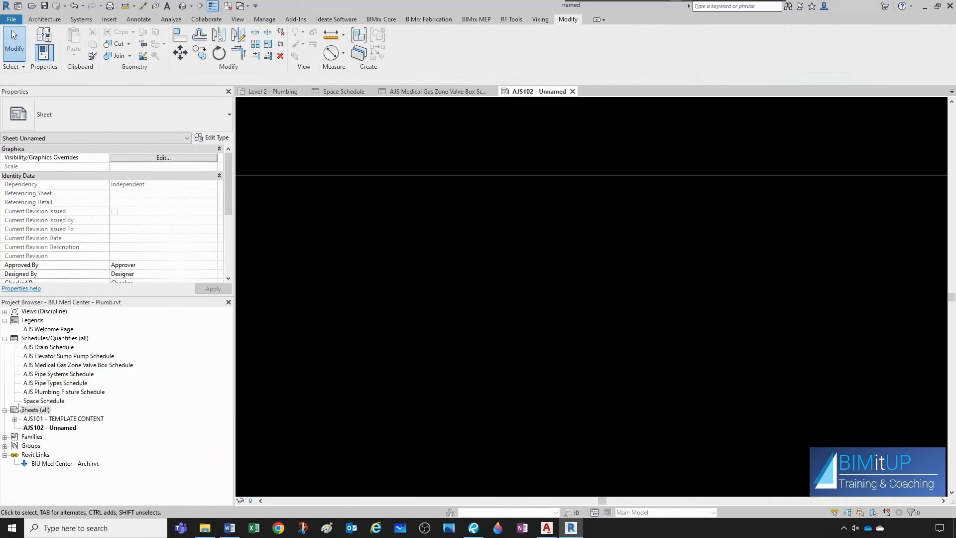
click(43, 366)
drag(453, 336, 454, 336)
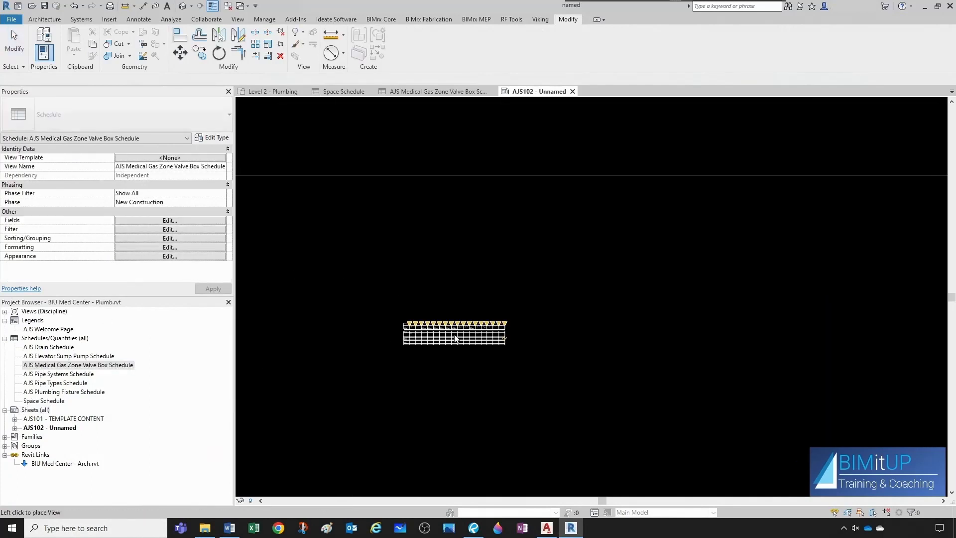
click(413, 256)
key(Escape)
scroll(373, 258, up, 4)
scroll(366, 261, up, 2)
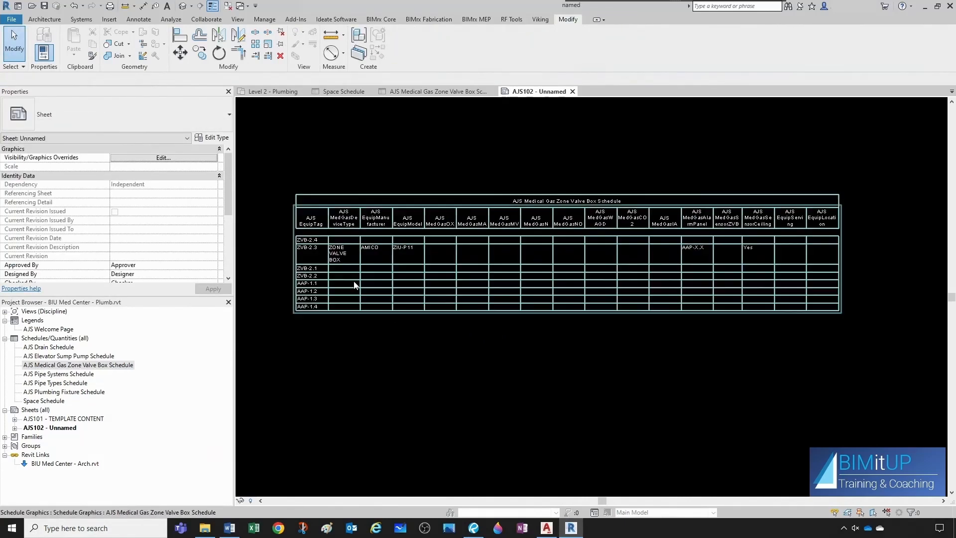
scroll(429, 300, up, 1)
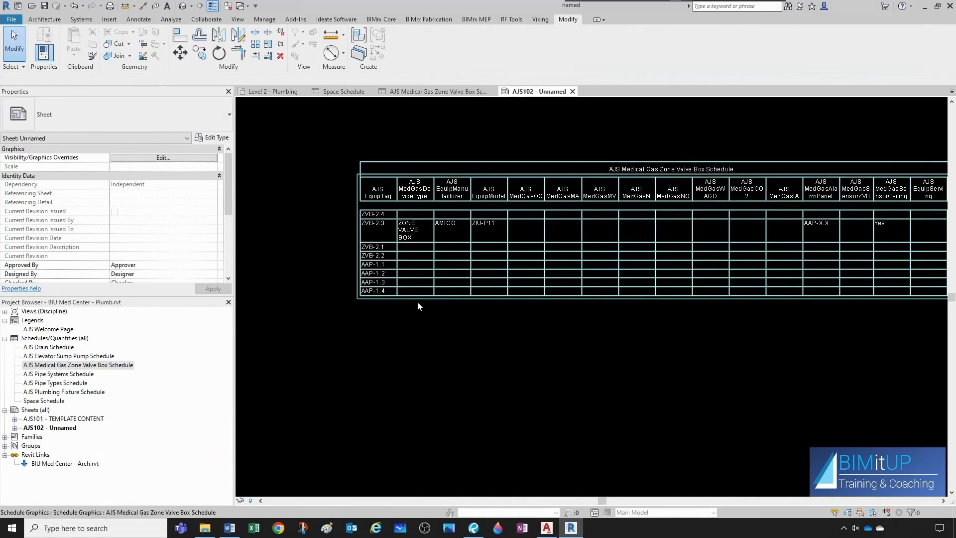
middle_drag(407, 265, 386, 289)
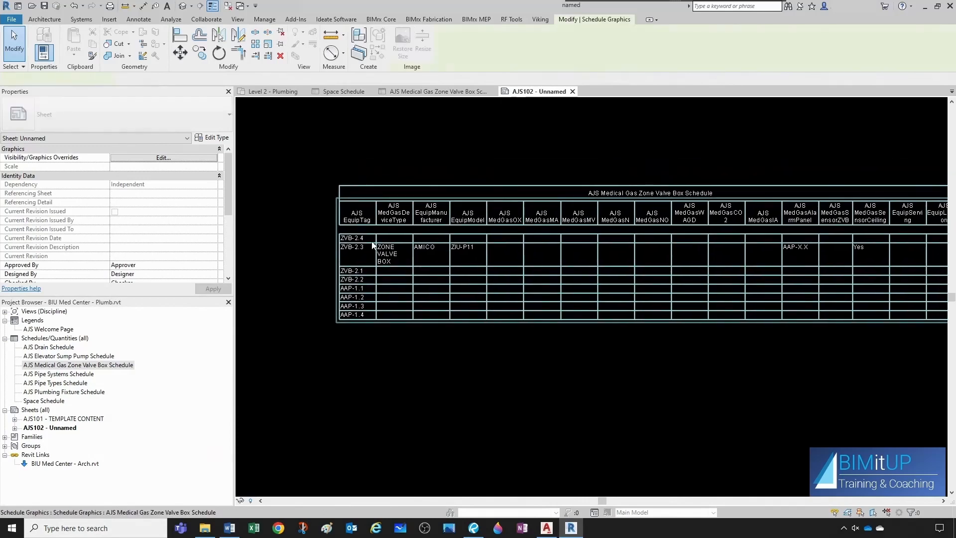
click(372, 245)
click(243, 291)
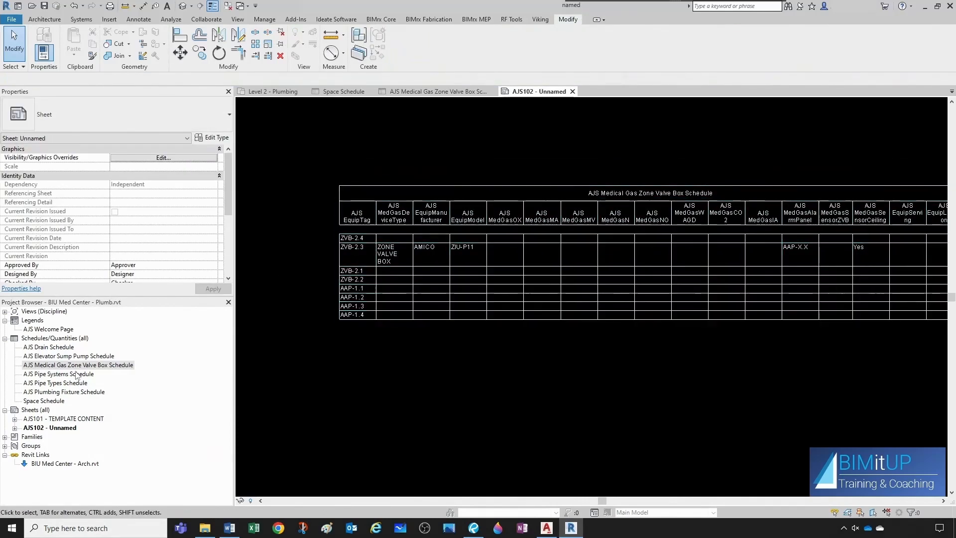
double_click(74, 366)
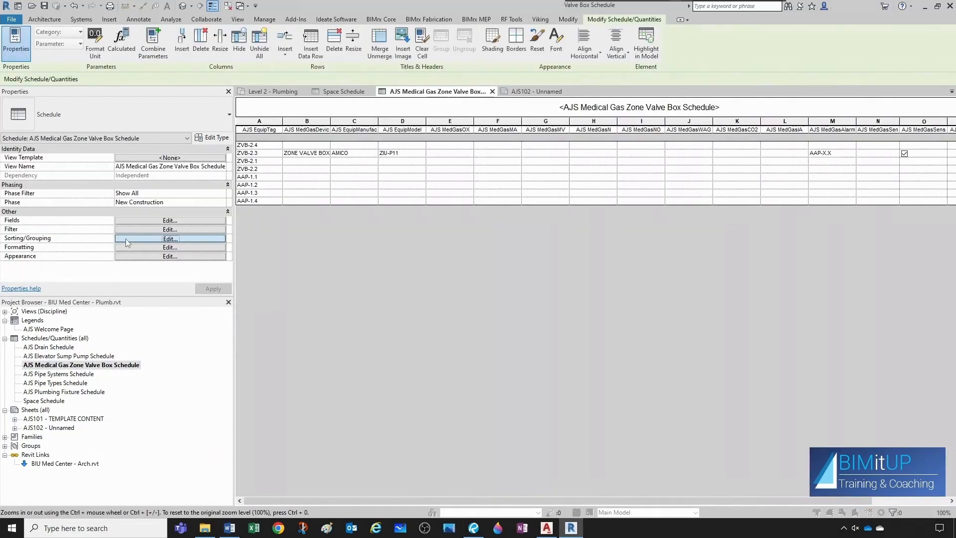
click(127, 241)
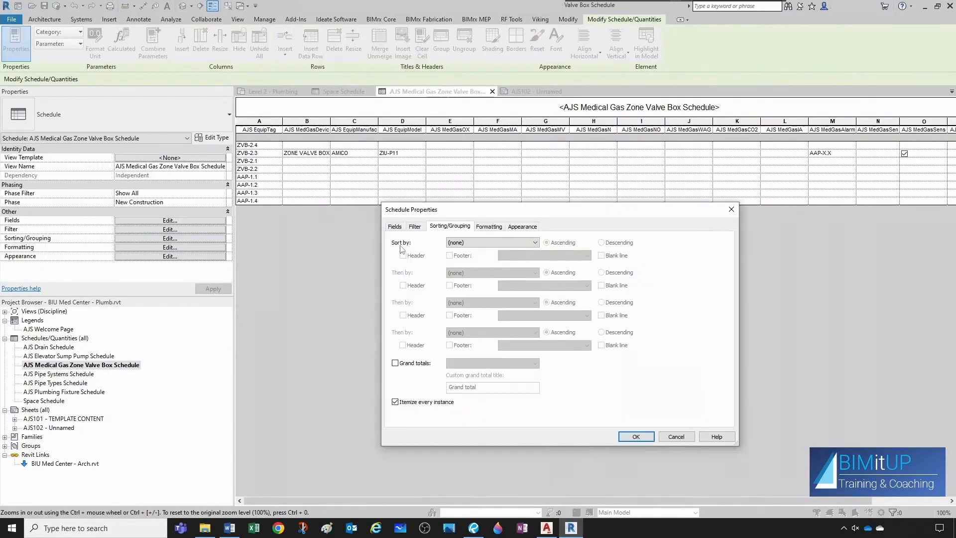
click(461, 244)
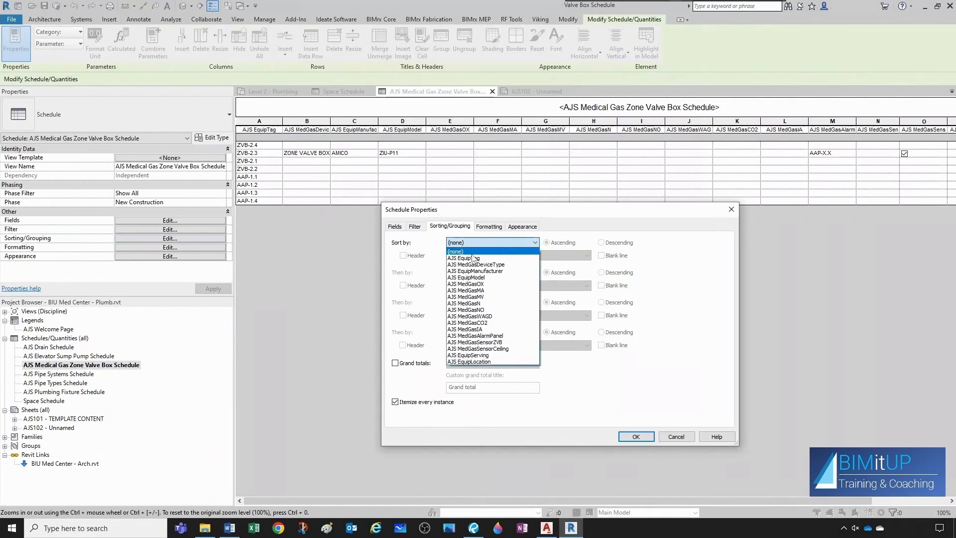
key(Escape)
key(Escape)
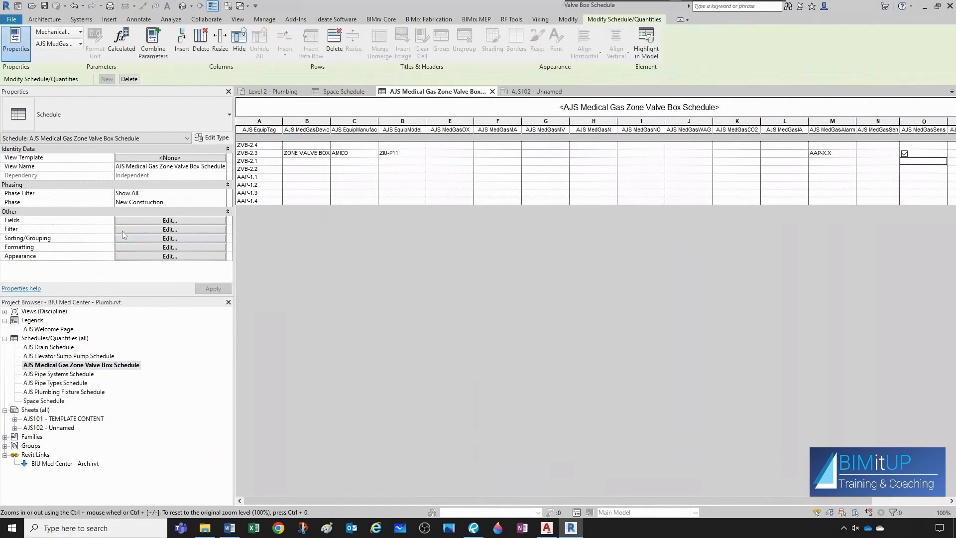
- Add the Level field of the mechanical equipment at the end of the medical gas schedule's fields
click(148, 221)
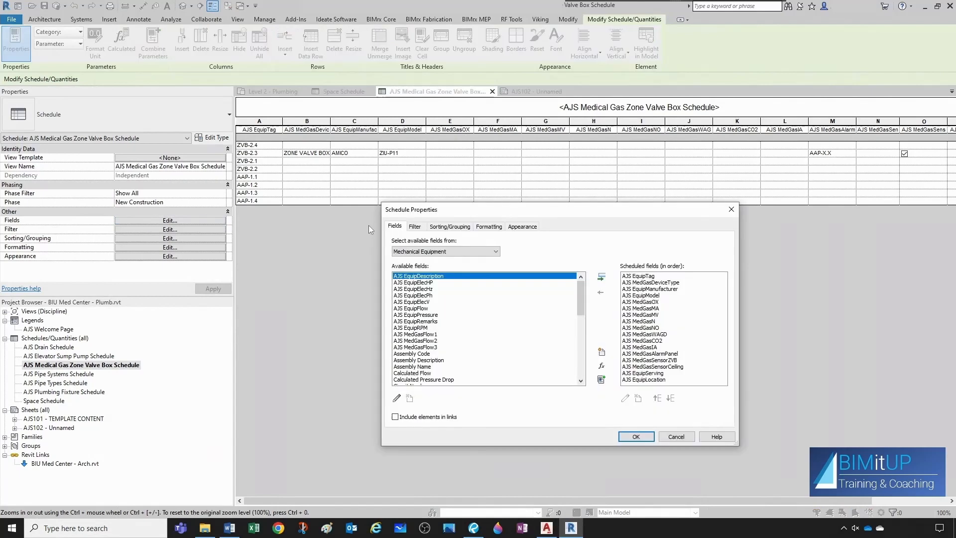
drag(578, 301, 581, 343)
click(408, 334)
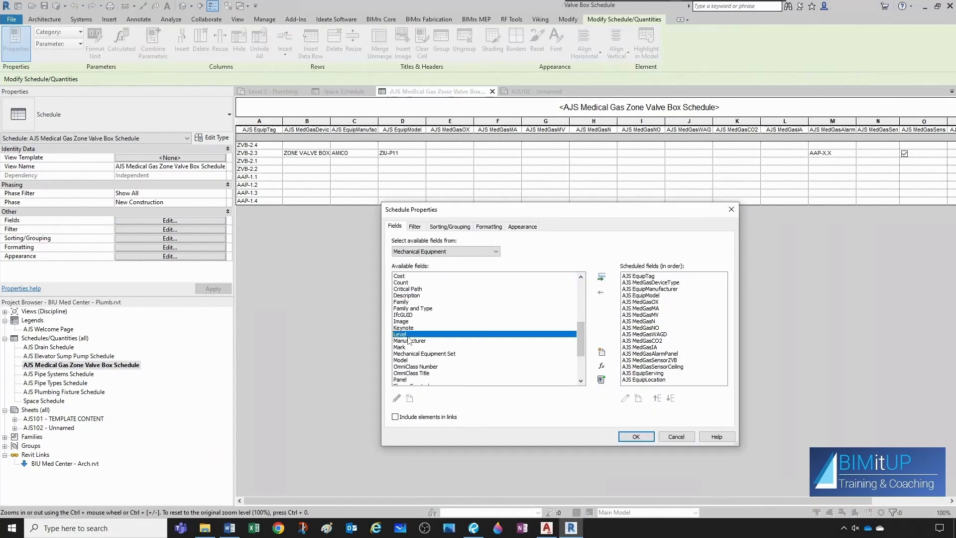
click(603, 282)
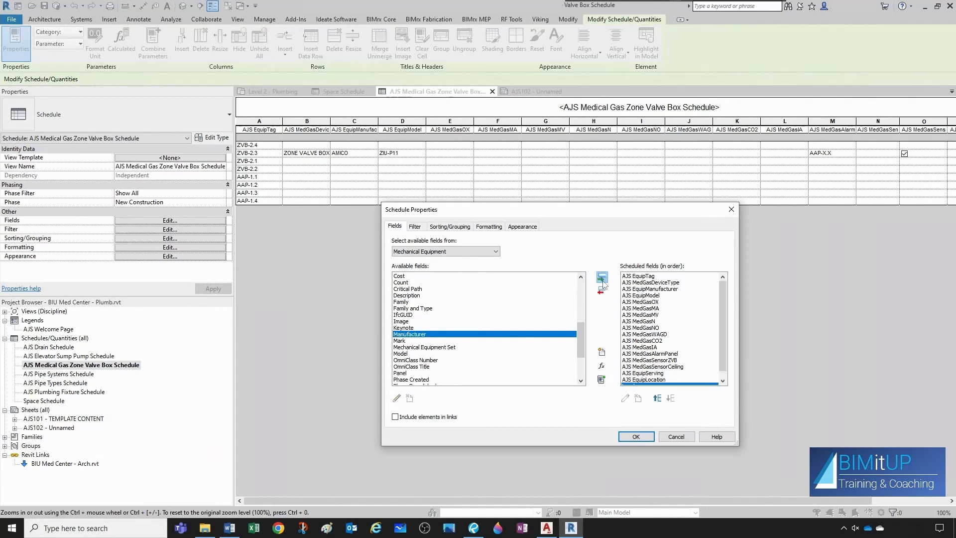
scroll(676, 372, down, 1)
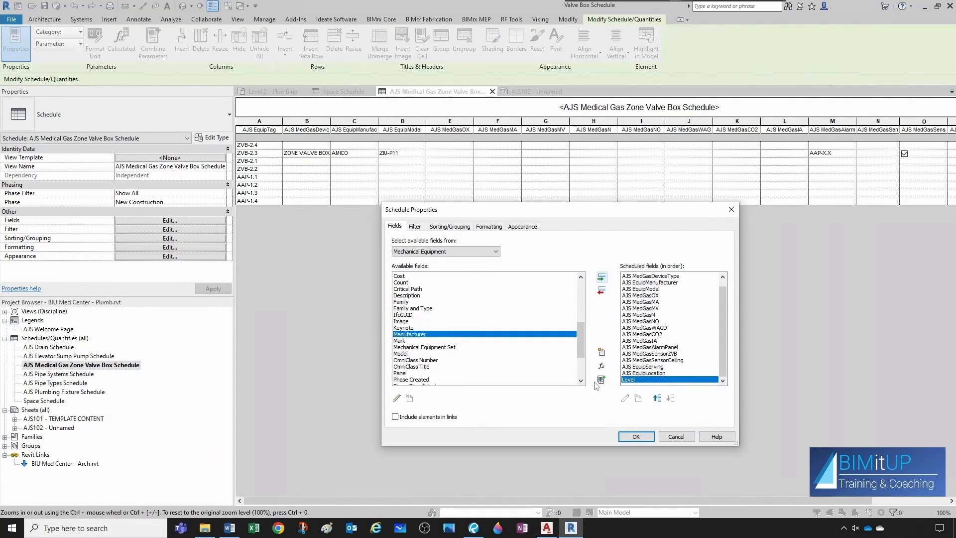
key(Return)
- Sort the schedule ascending by Level with a blank line between levels, and by AJS EquipTag as the second criterion
click(127, 239)
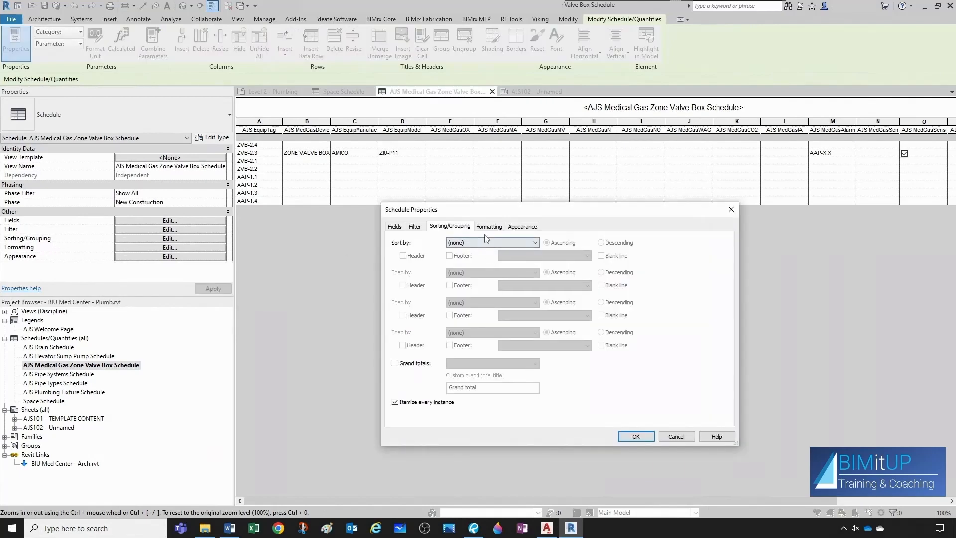
click(487, 244)
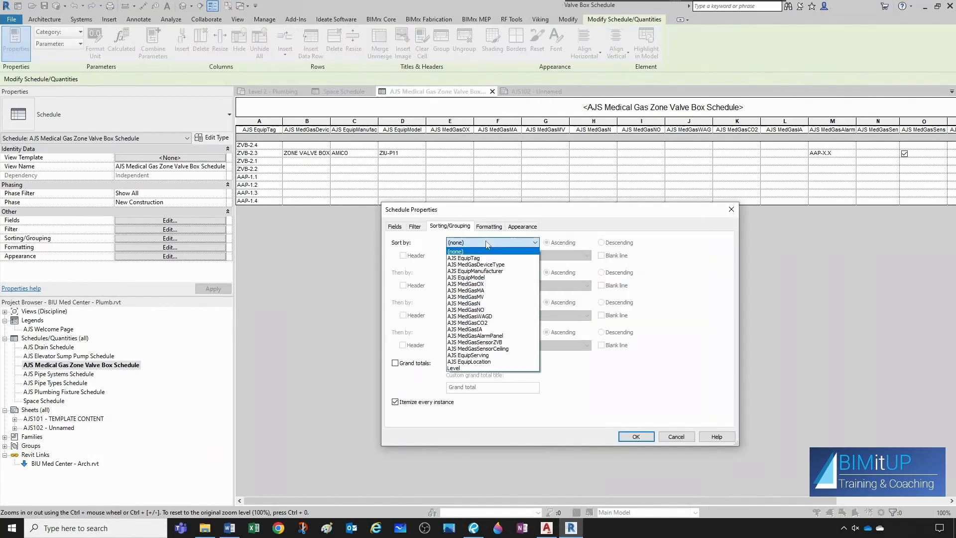
click(482, 369)
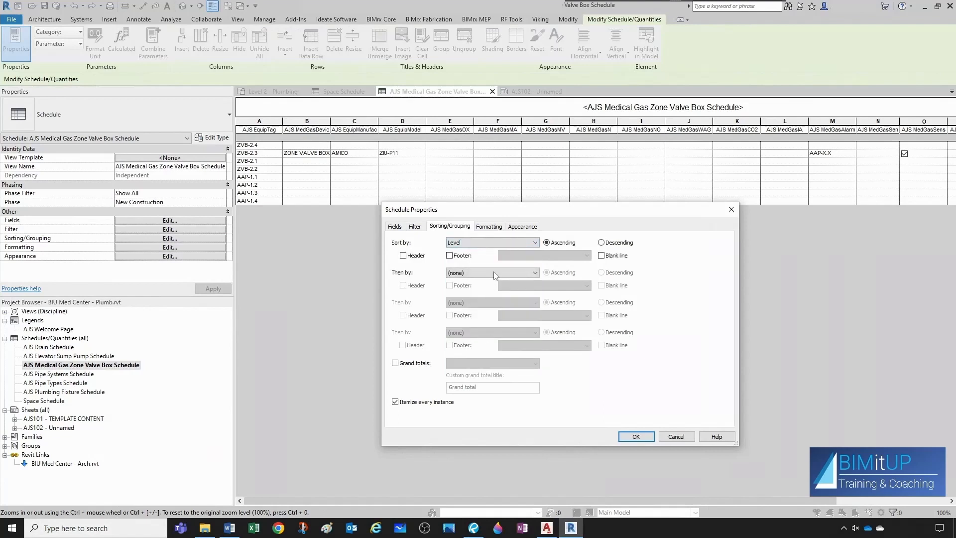
click(494, 274)
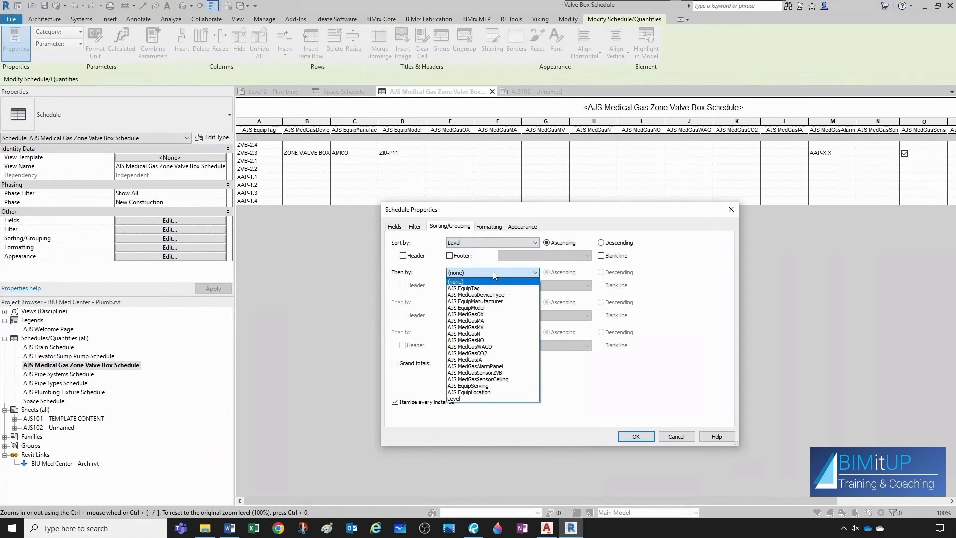
click(487, 289)
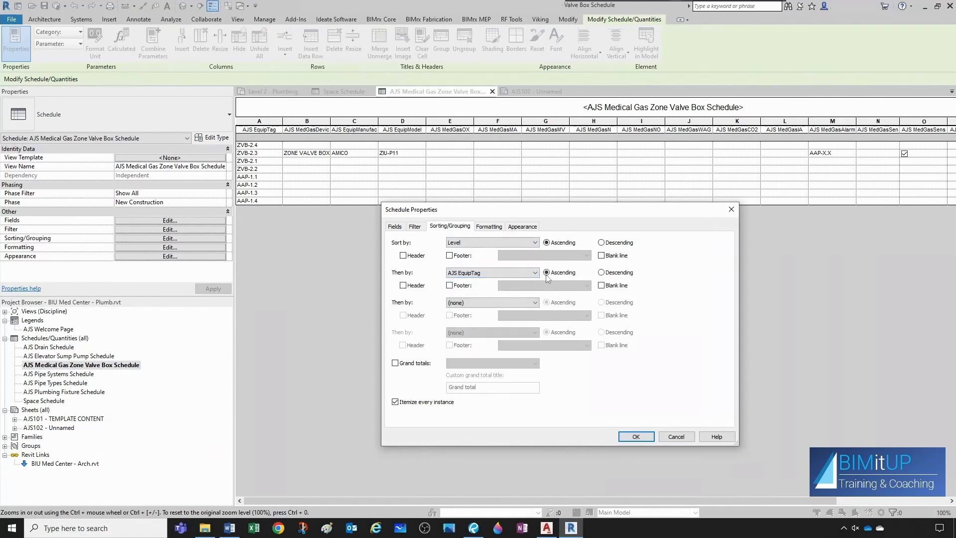
click(635, 437)
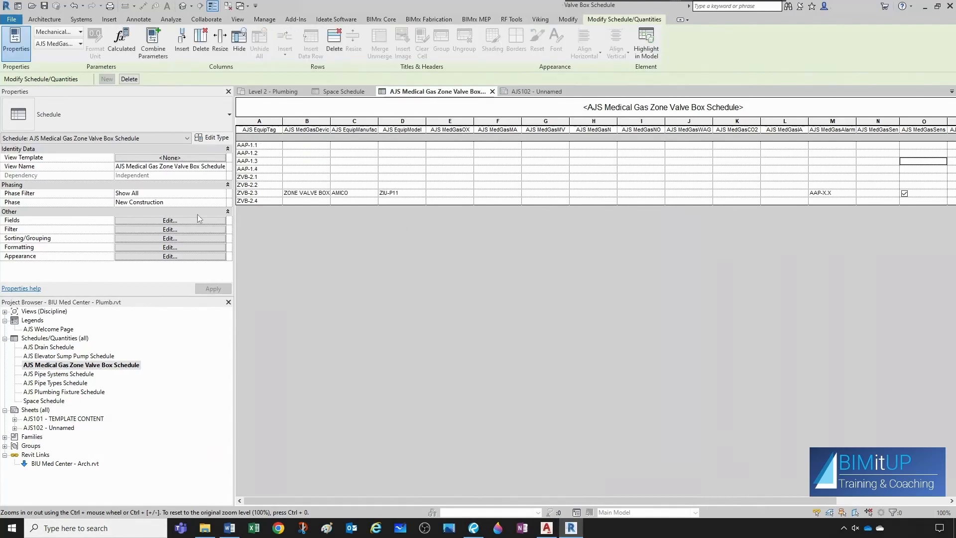
click(136, 242)
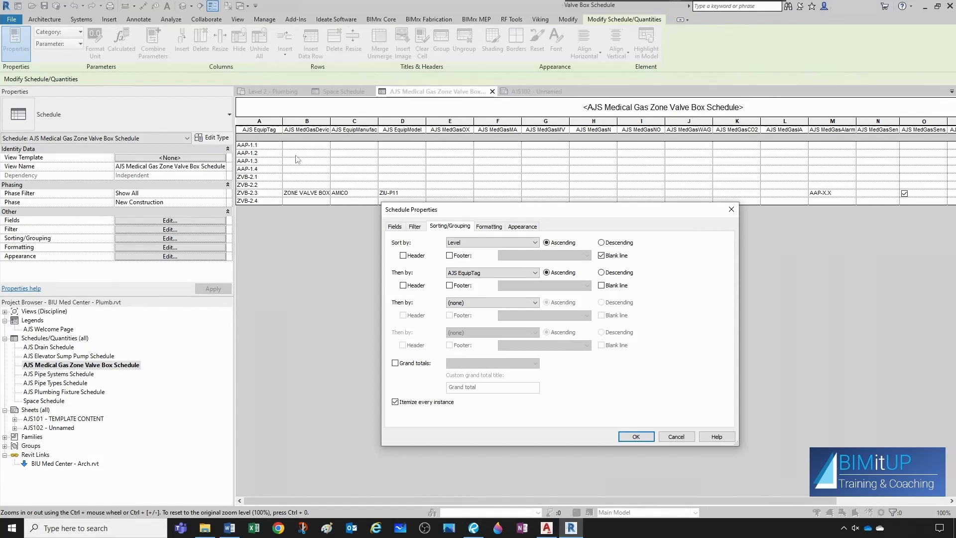
key(Return)
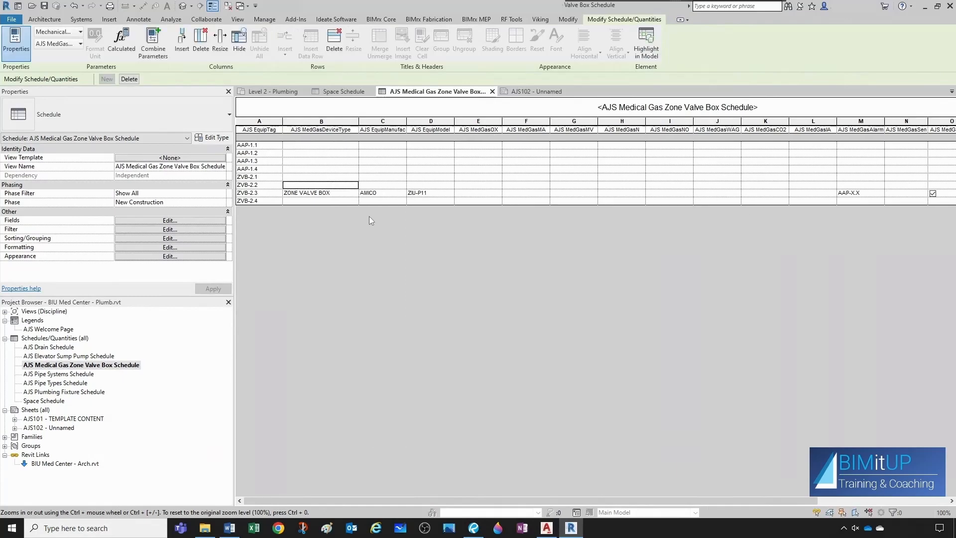
- Select the zone valve box ZVB-2.3 in the Level 2 - Plumbing plan to inspect its type properties
click(288, 94)
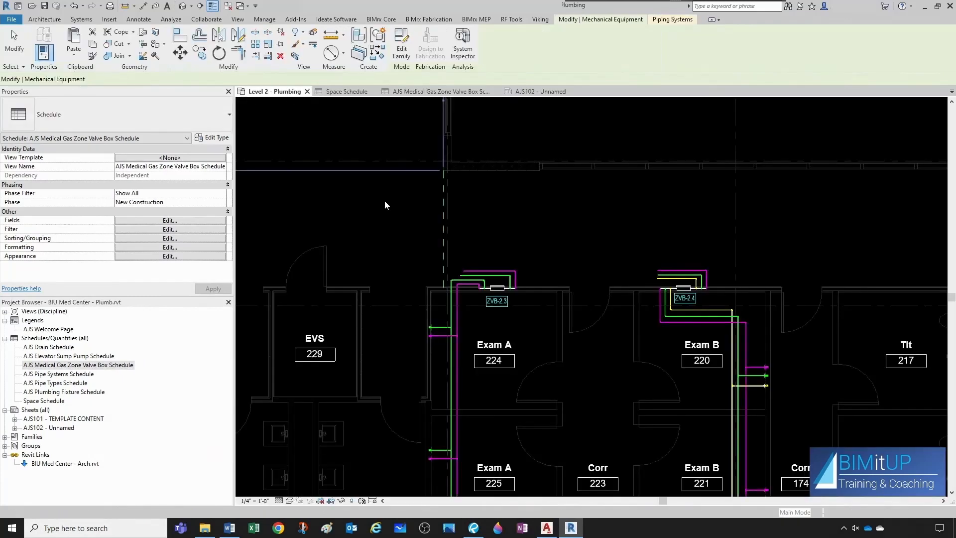
scroll(437, 290, up, 2)
click(437, 290)
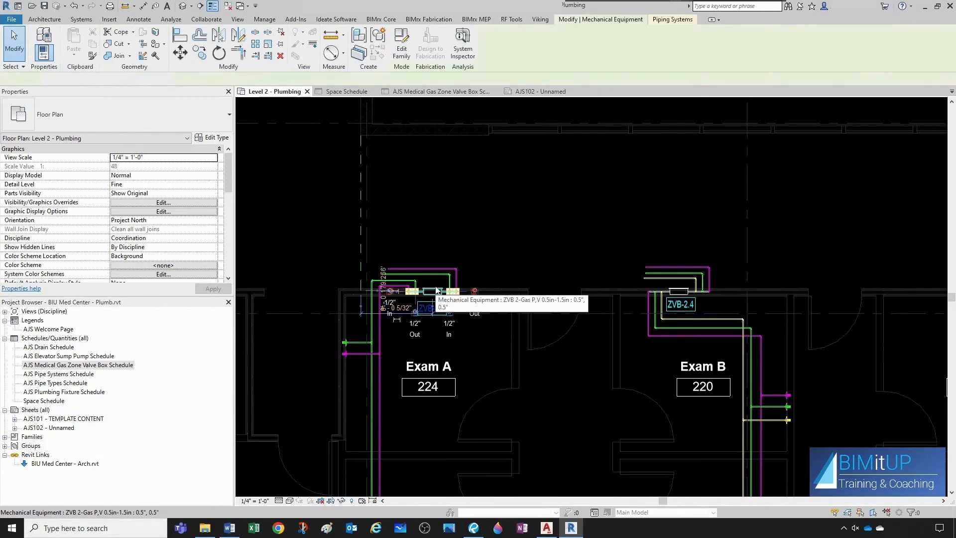
click(209, 138)
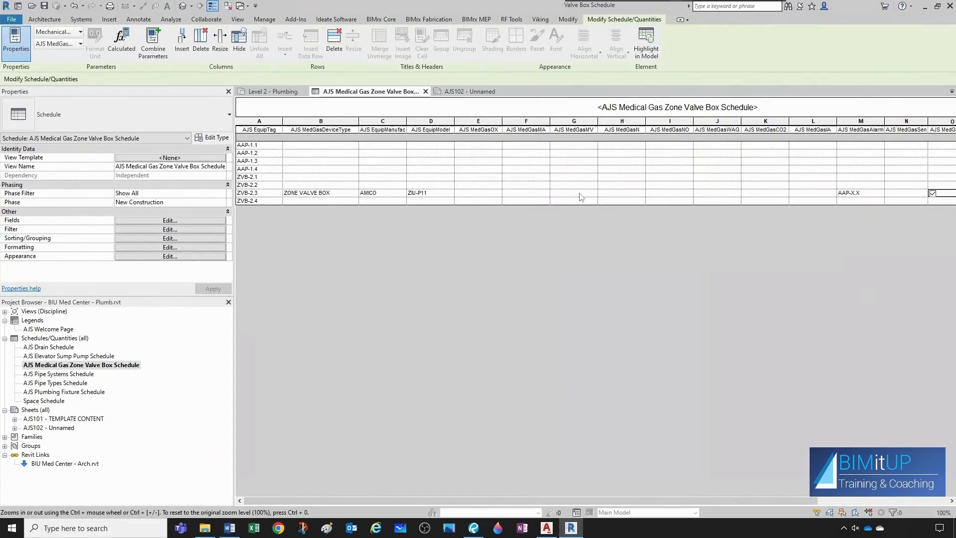
- Widen the AJS MedGasSensorZVB column of the schedule on sheet AJS102 so its heading fits on one line
drag(545, 500, 598, 499)
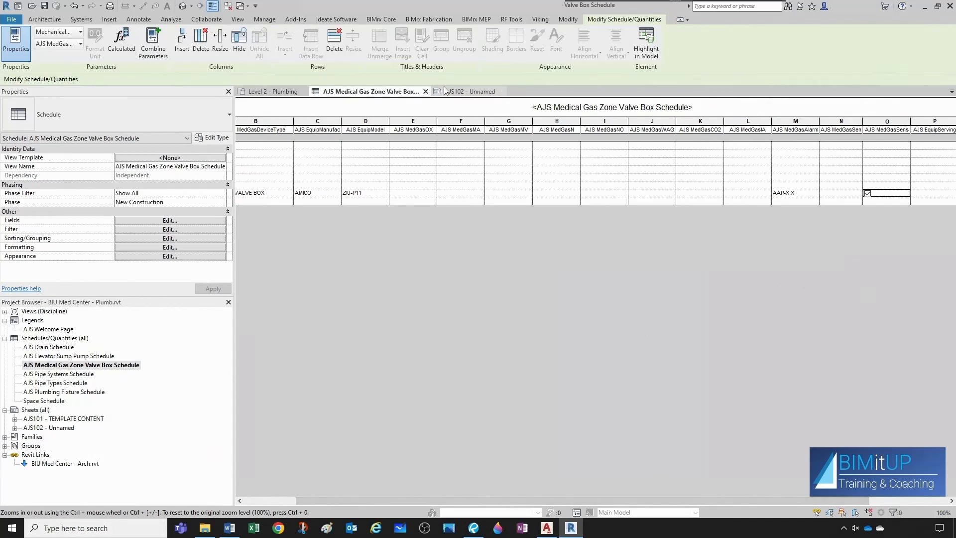
click(467, 91)
scroll(763, 248, up, 6)
middle_drag(778, 227, 708, 241)
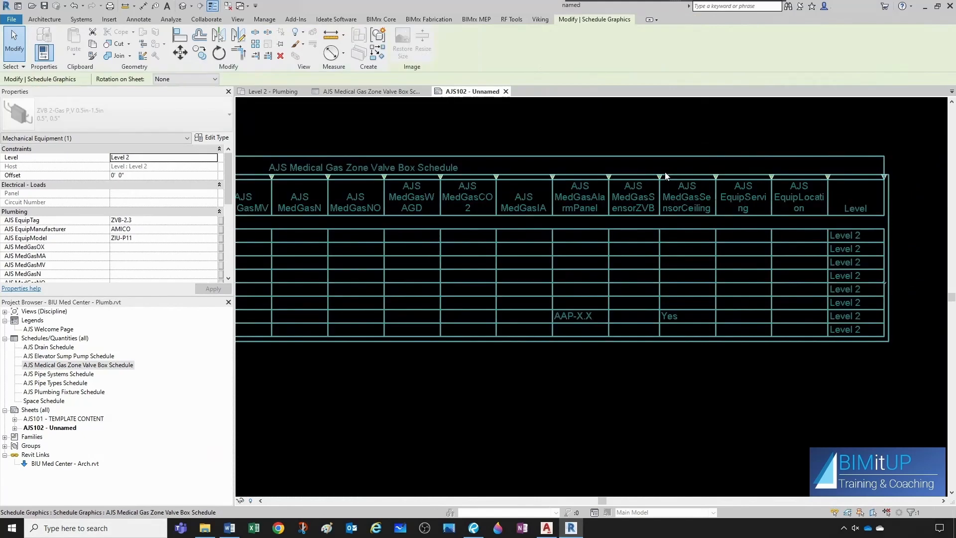
click(666, 176)
drag(697, 174, 705, 176)
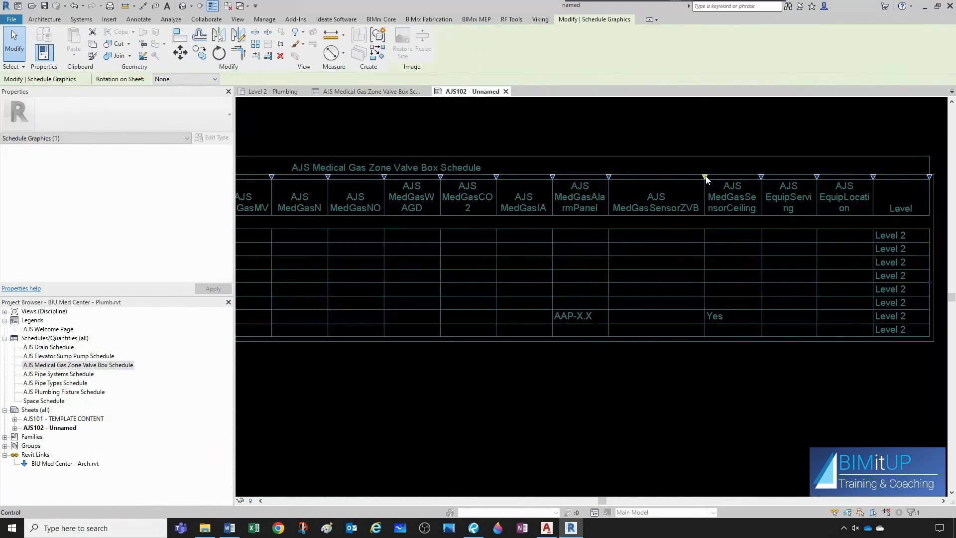
key(Escape)
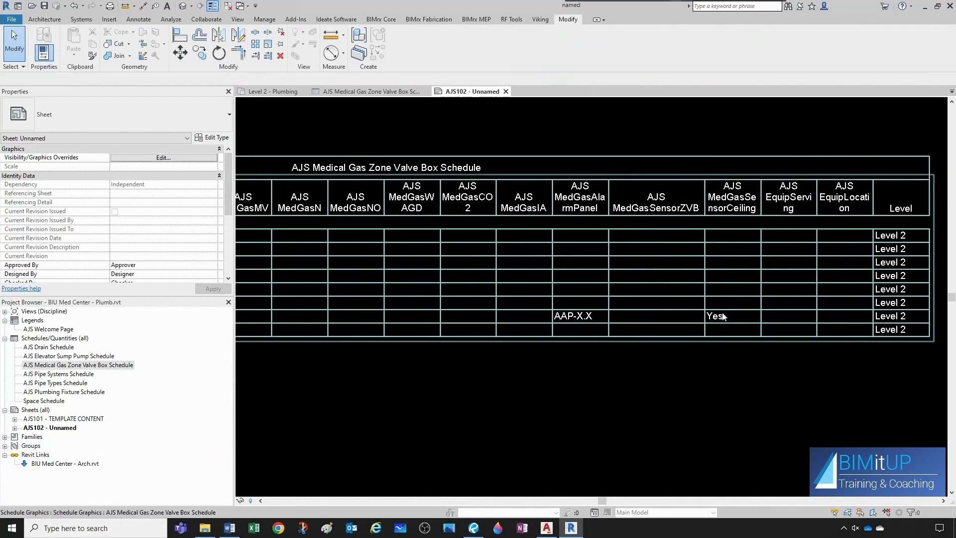
- Set AJS MedGasSensorCeiling of ZVB-2.3 to No in the schedule and check the entry on sheet AJS102
click(381, 94)
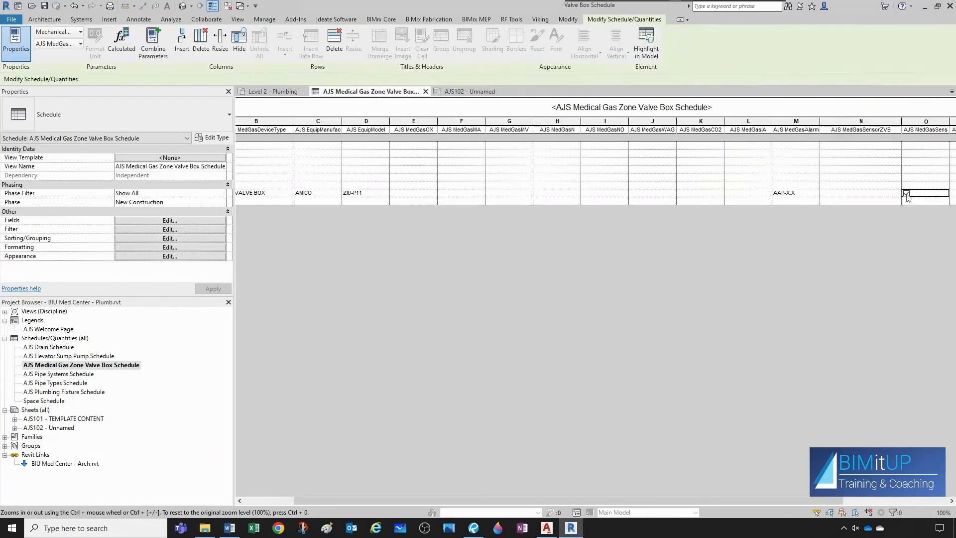
click(469, 91)
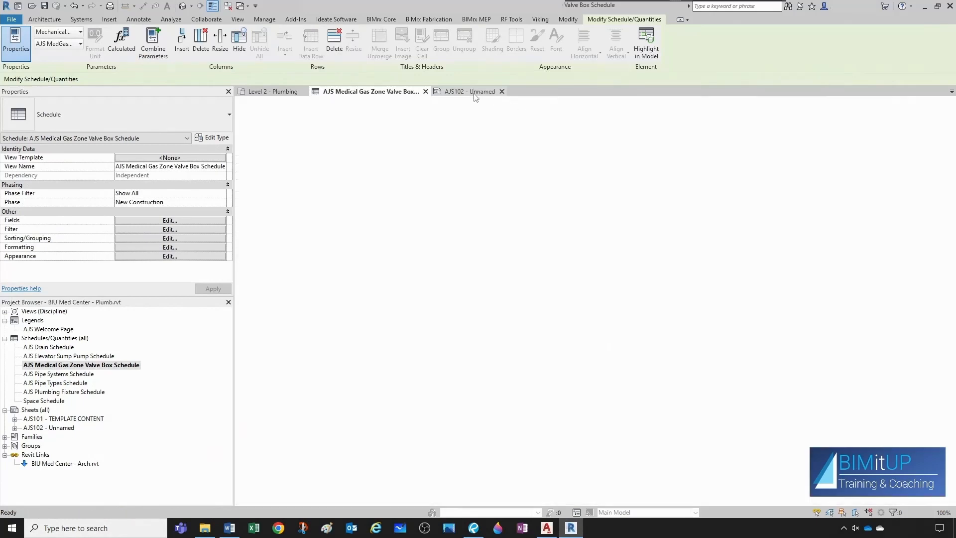
click(364, 92)
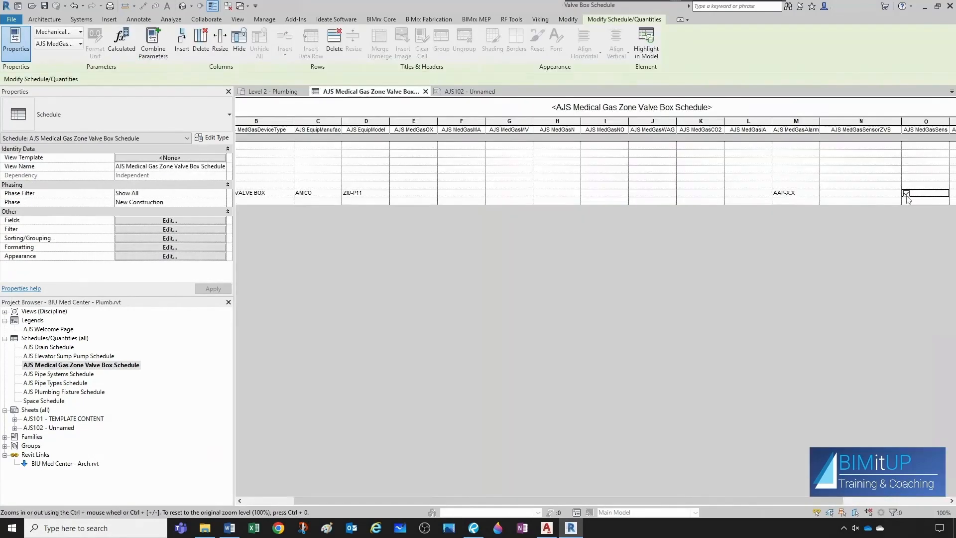
click(905, 193)
click(468, 92)
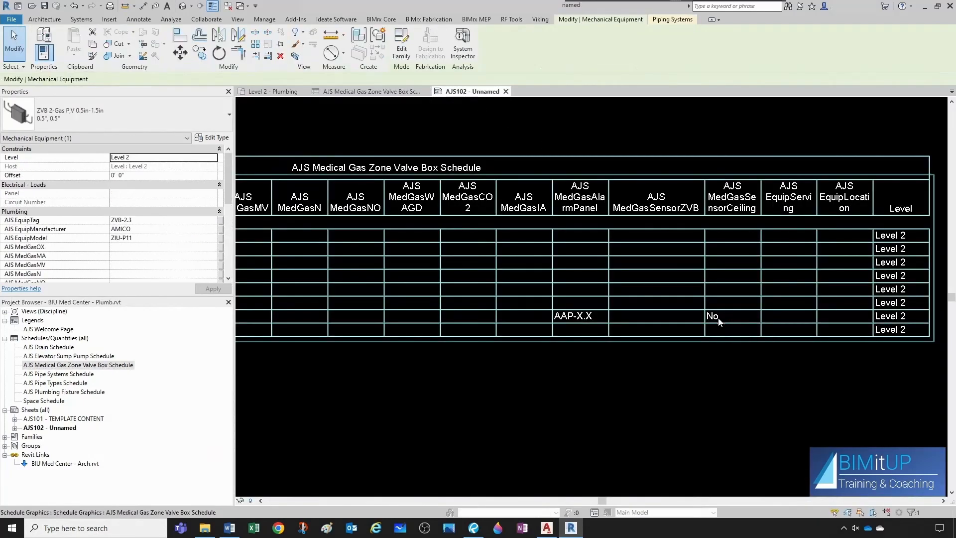
key(Escape)
- Open the ZVB 2-Gas P,P 0.5in-1.5in family and inspect the properties of the shared parameter AJS MedGasSensorCeiling
key(ctrl+Tab)
key(ctrl+Tab)
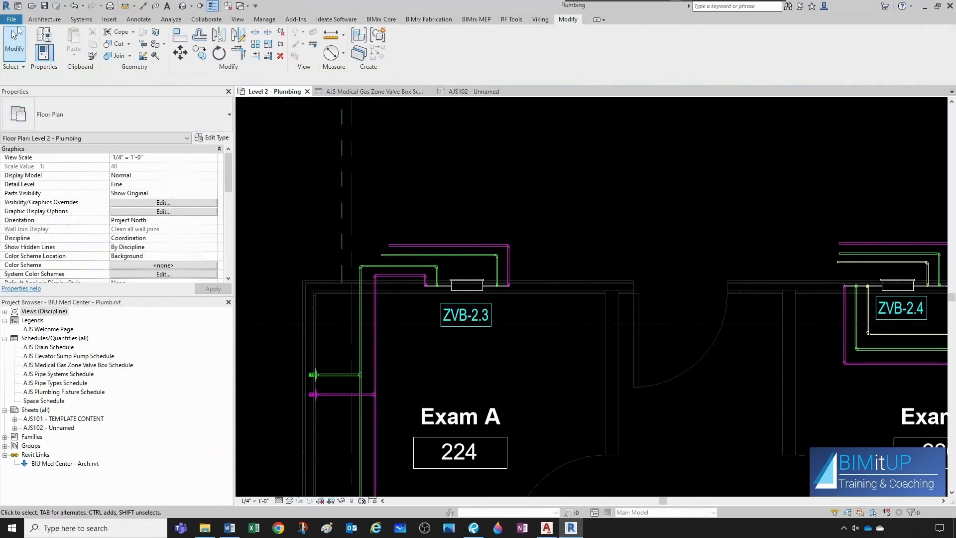
click(16, 21)
click(22, 88)
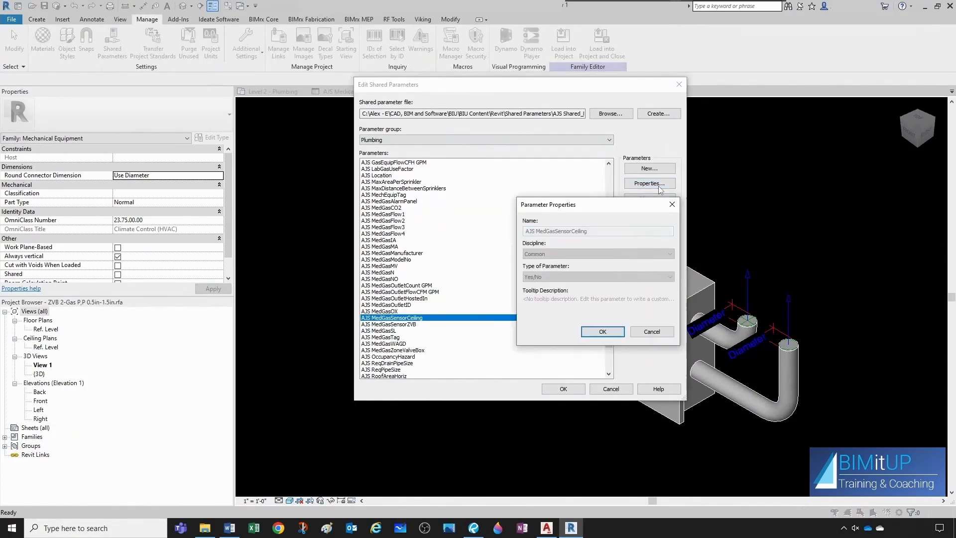
- Delete the shared parameter AJS MedGasSensorZVB from the Plumbing parameter group
click(672, 204)
click(421, 325)
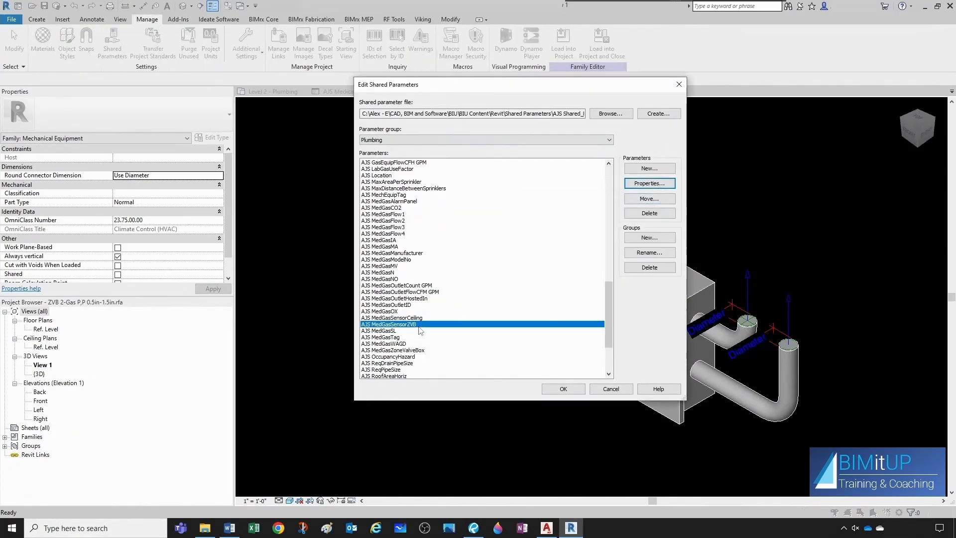
click(663, 214)
click(505, 303)
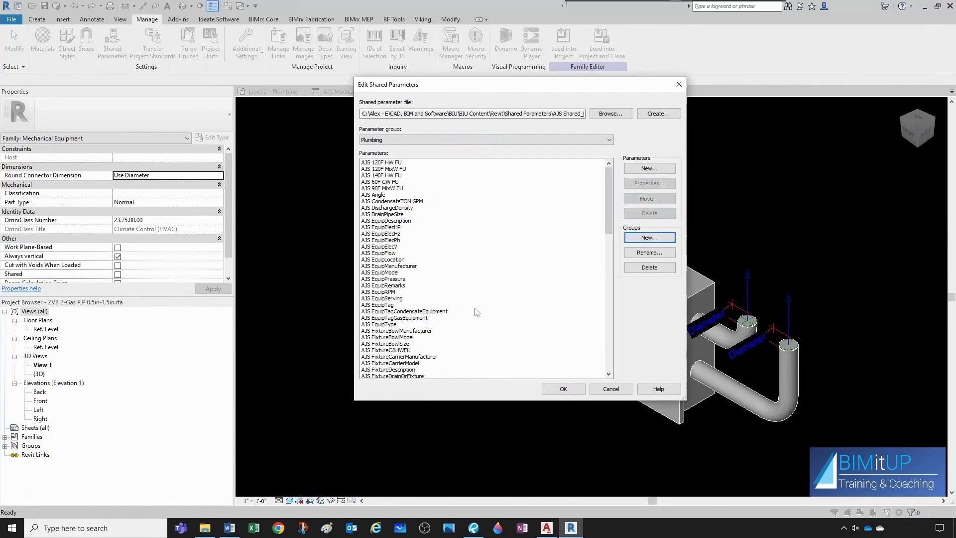
- Create a shared parameter AJS MedGasSensorZVB in the Plumbing group with discipline Common and type Yes/No
scroll(418, 333, down, 5)
scroll(417, 333, down, 9)
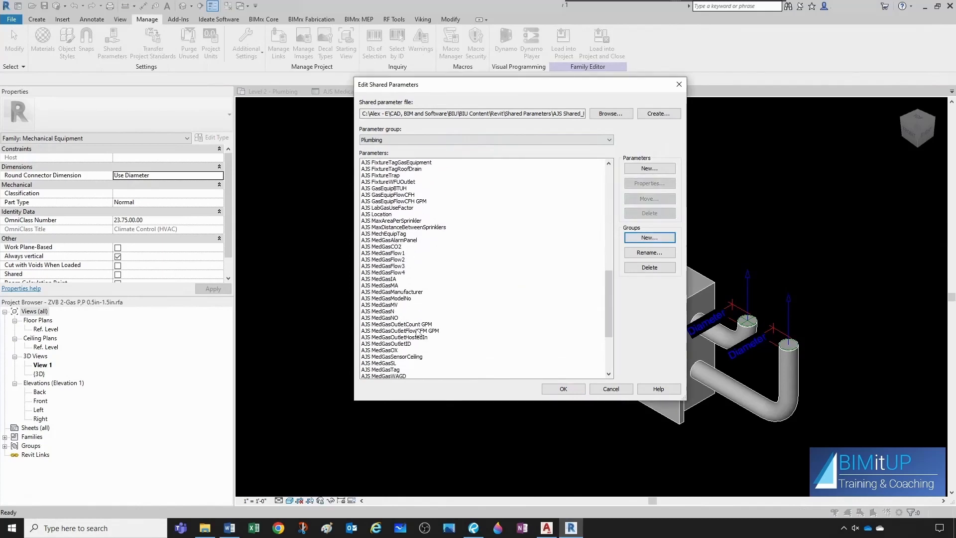
click(644, 169)
text(AJS MedGasSensorZVB)
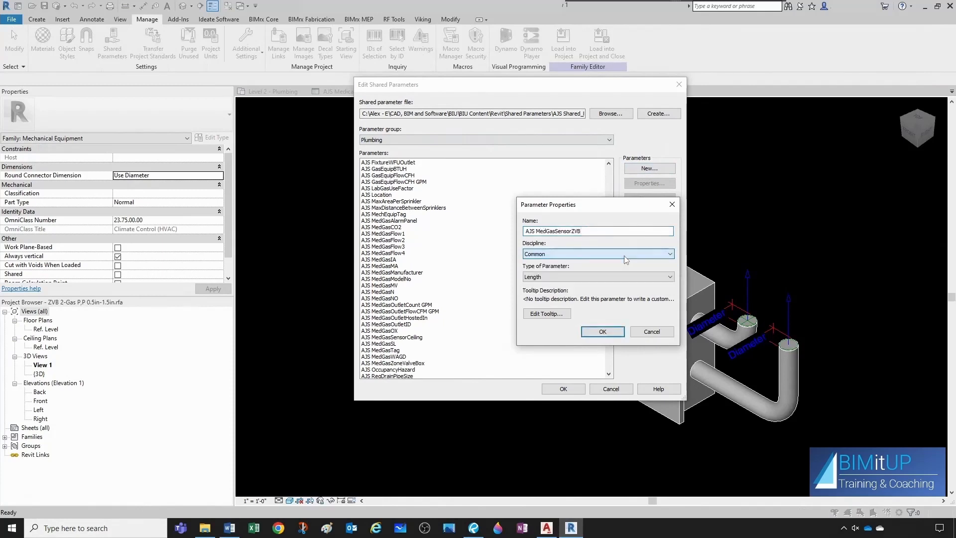
click(622, 276)
click(603, 360)
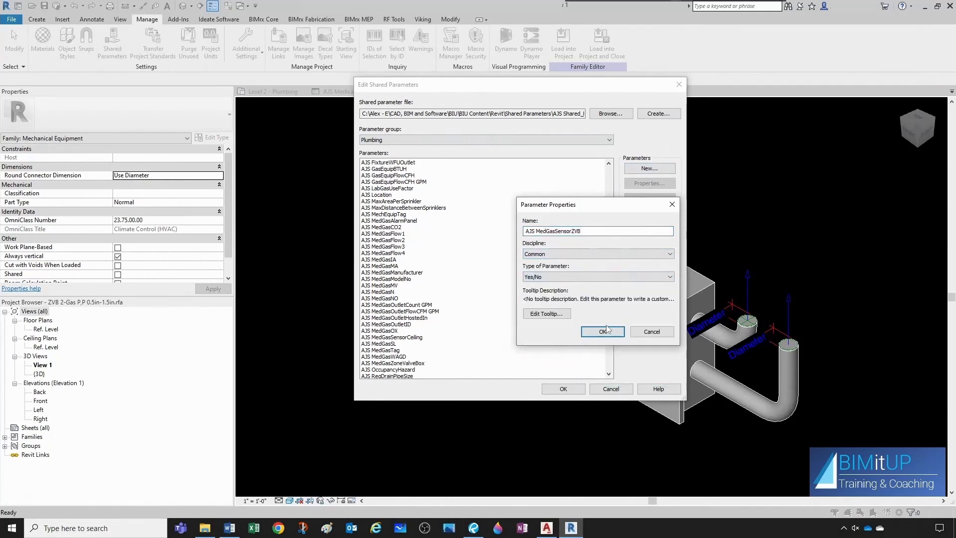
click(603, 331)
click(569, 391)
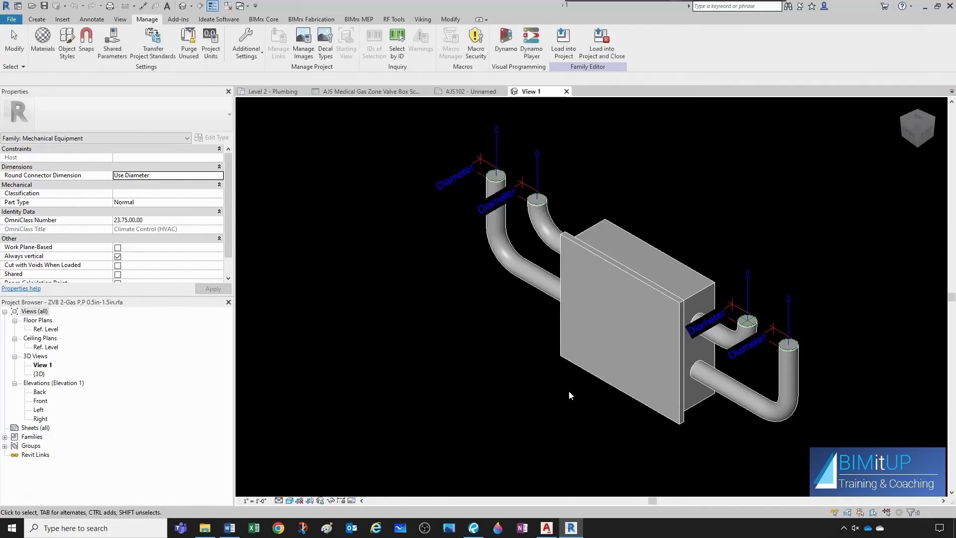
- Select the zone valve box ZVB-2.3 in the Level 2 - Plumbing plan to examine its medical gas sensor properties
key(ctrl+Tab)
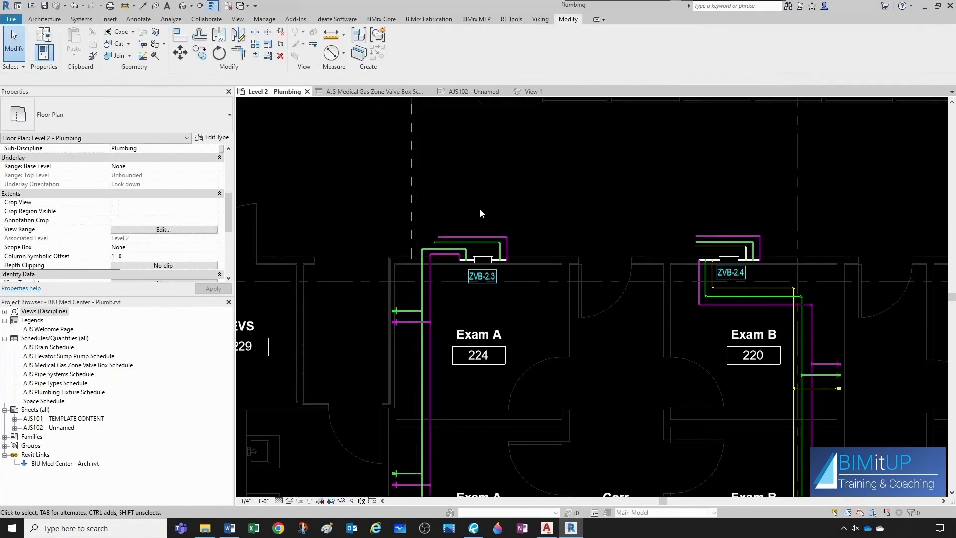
middle_drag(485, 211, 720, 168)
middle_drag(718, 274, 642, 300)
scroll(696, 239, up, 2)
middle_drag(641, 266, 550, 297)
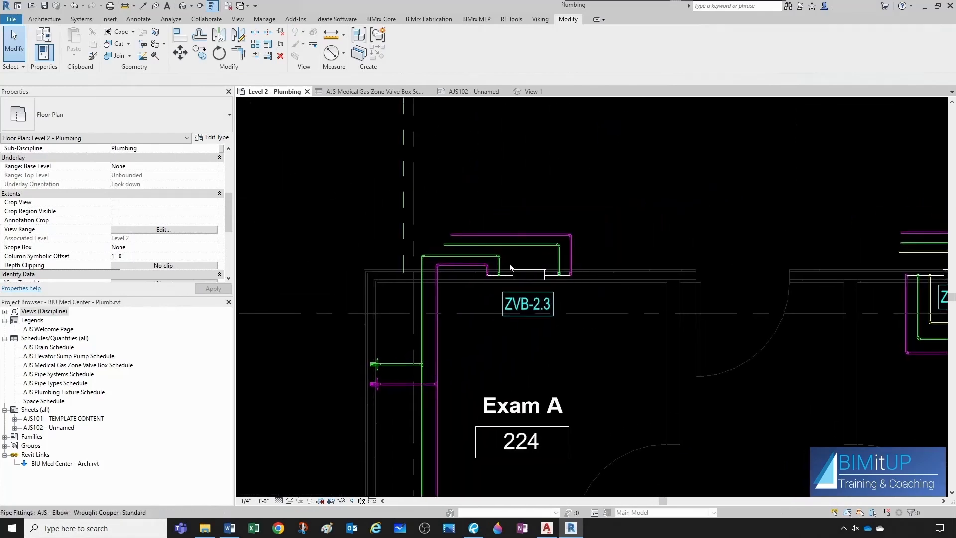
scroll(514, 273, up, 1)
click(513, 269)
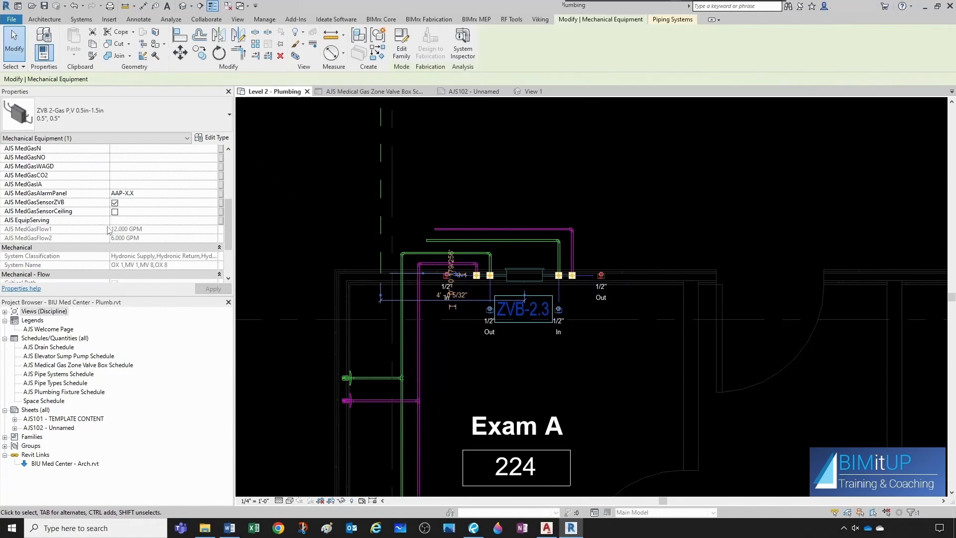
- Try switching AJS MedGasSensorCeiling of ZVB-2.3 on and back off, then deselect the valve box
click(115, 211)
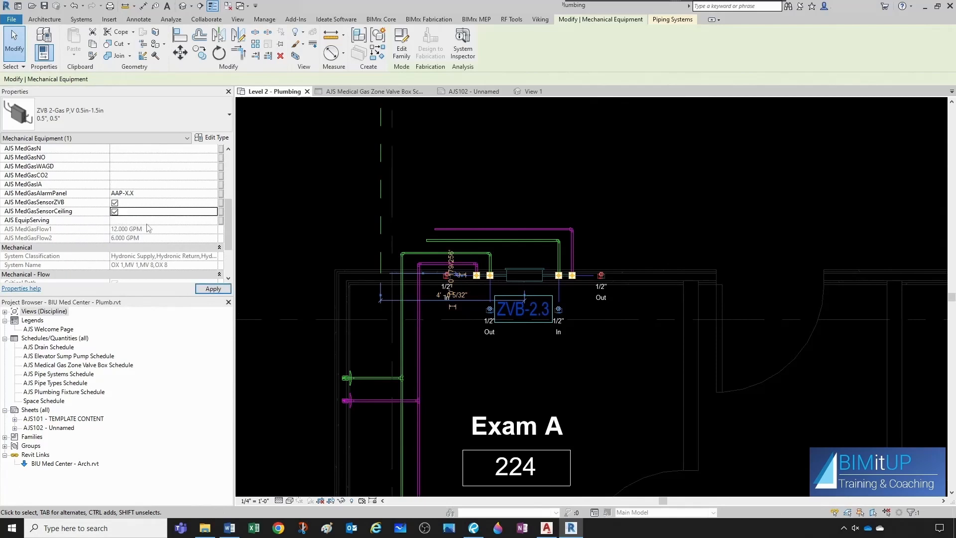
click(114, 212)
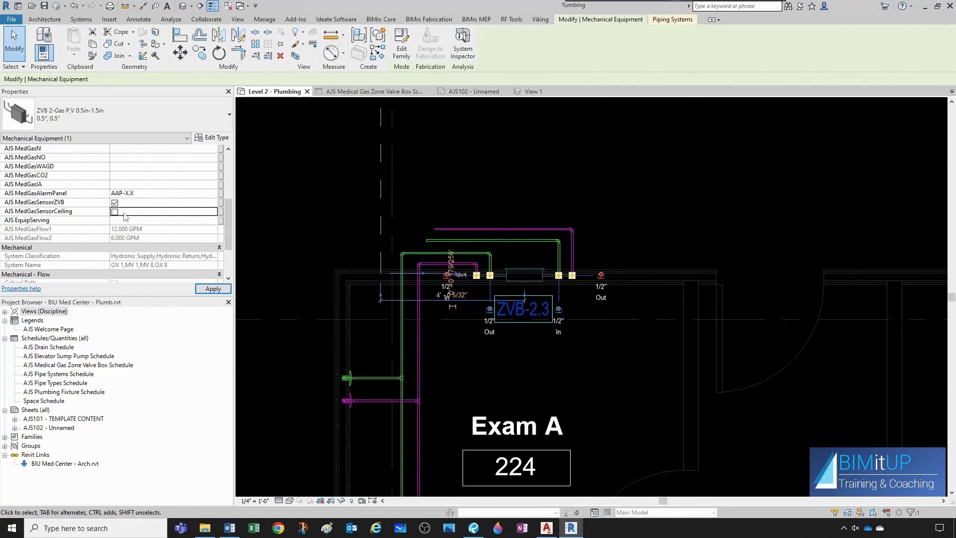
click(300, 233)
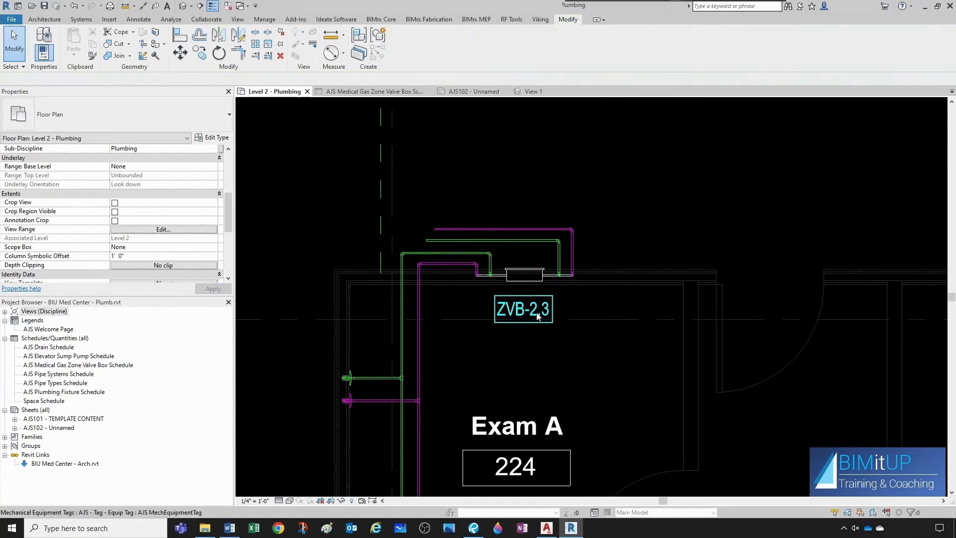
- Set AJS MedGasOX and AJS MedGasMV of ZVB-2.3 to 1/2" in the medical gas zone valve box schedule
click(378, 92)
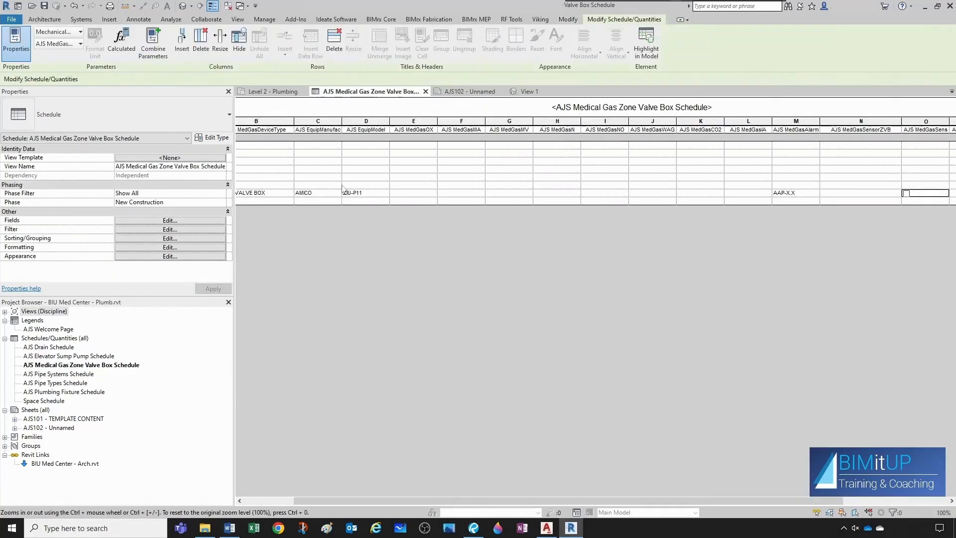
drag(467, 506, 314, 477)
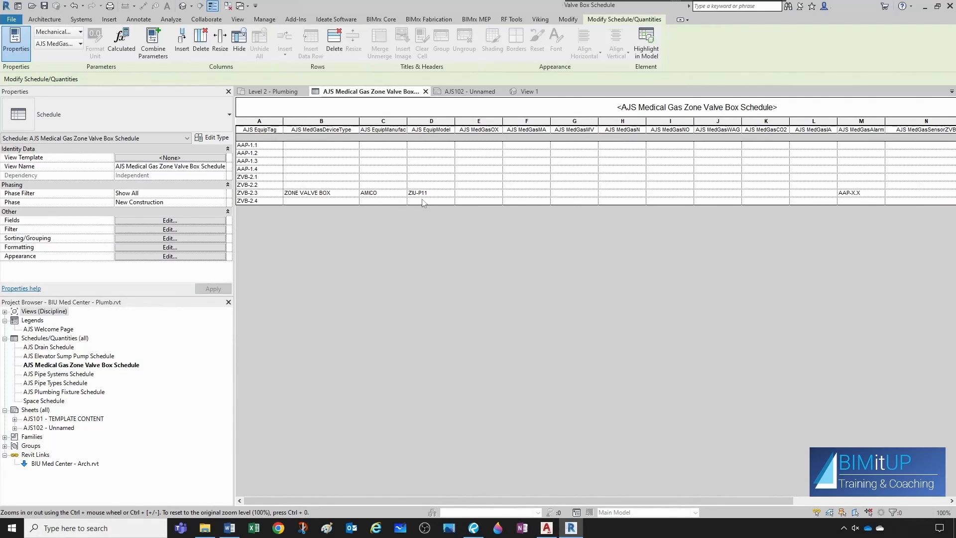
click(476, 201)
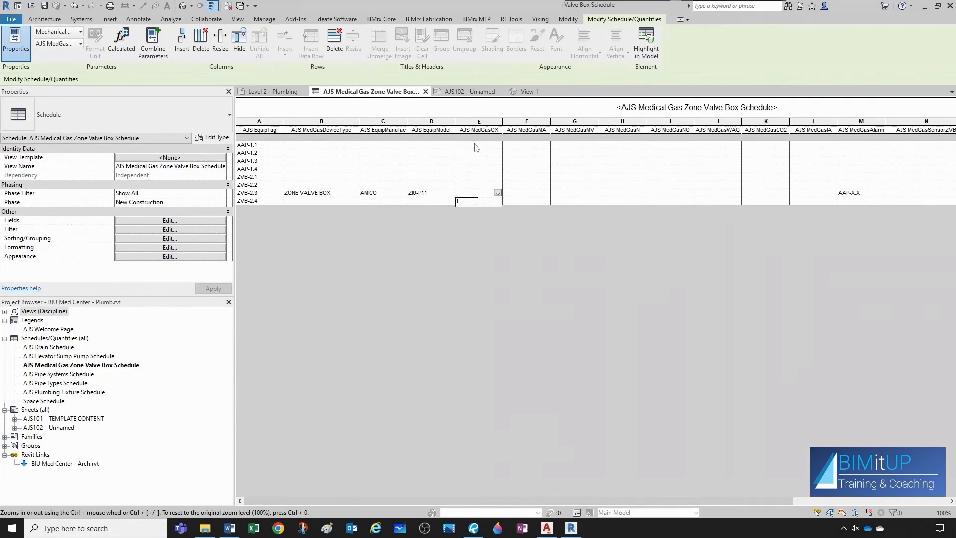
text(1/2")
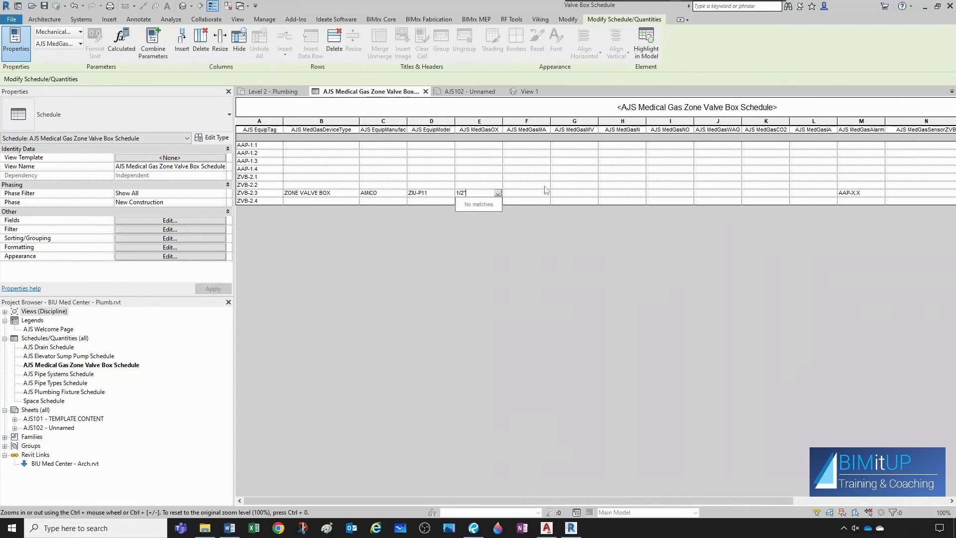
click(575, 195)
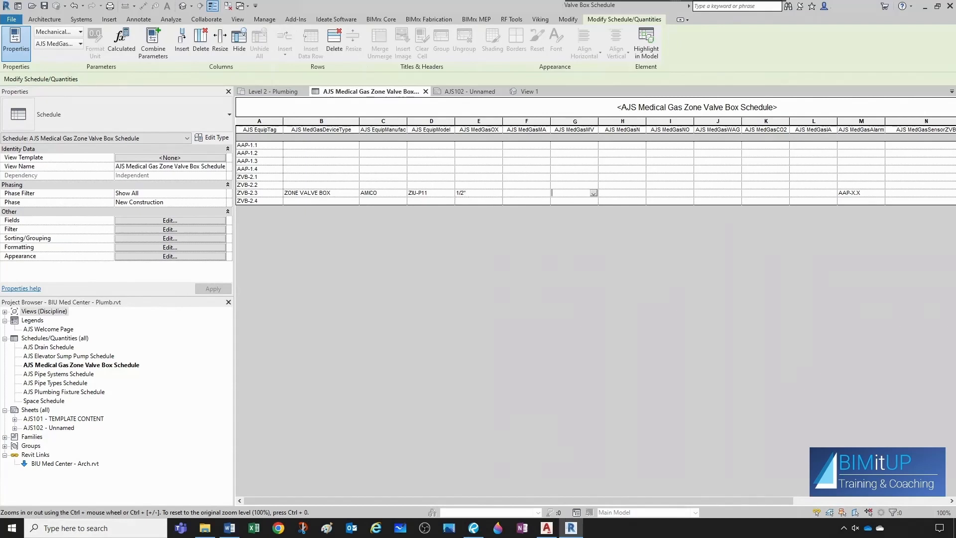
text(1/2")
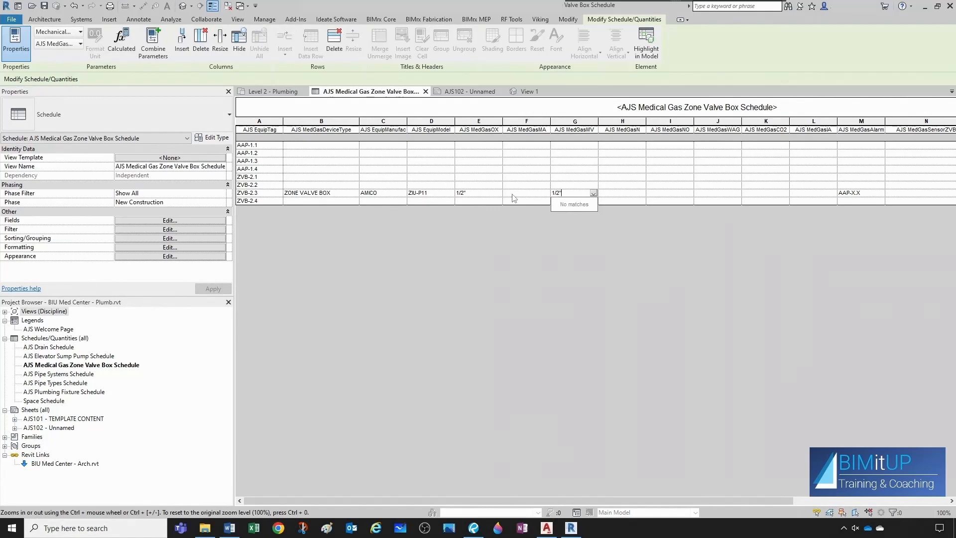
- Enter "-" for ZVB-2.3 in the unused gas columns MA, N, NO, WAGD, CO2 and IA of the schedule
click(513, 194)
text(-)
click(618, 191)
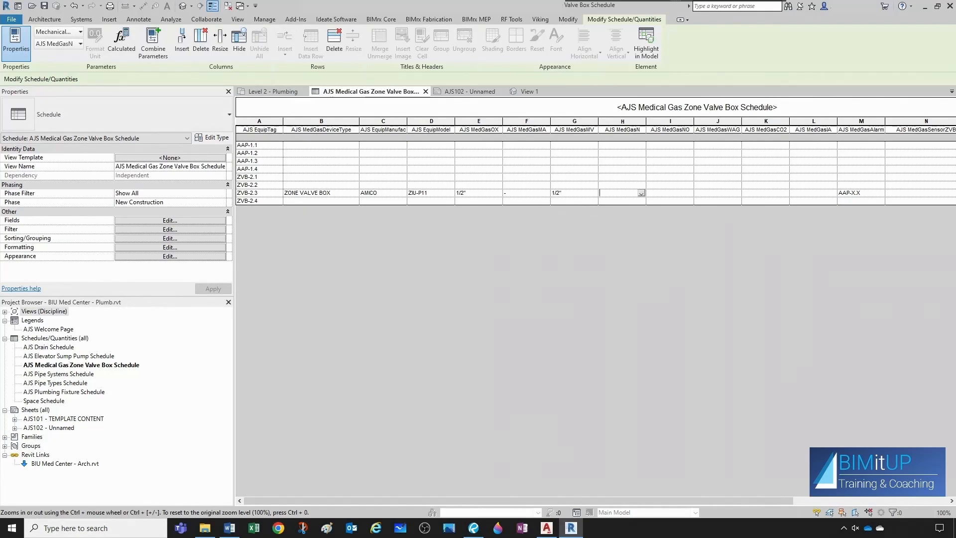
text(-)
click(673, 194)
text(-)
click(720, 194)
text(-)
click(752, 194)
text(-)
click(802, 194)
text(-)
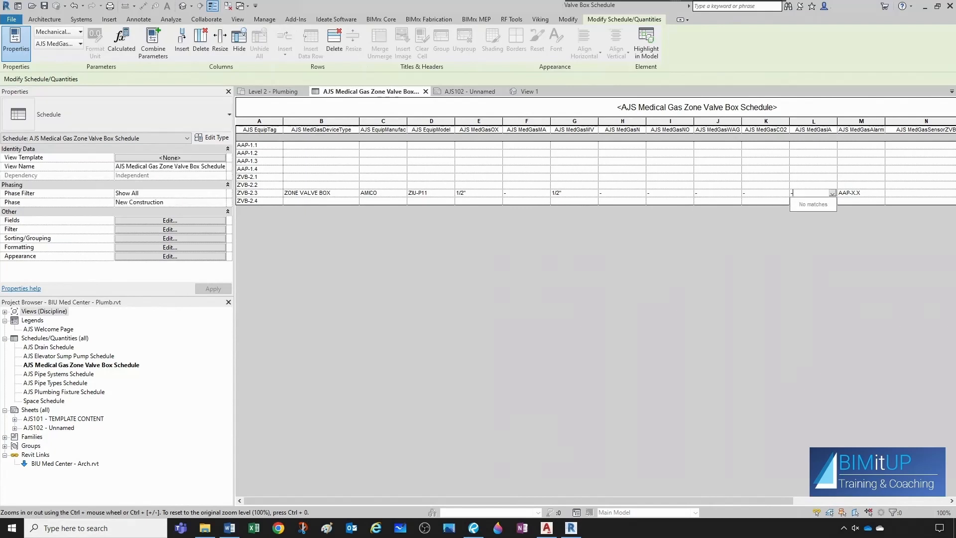
- Set the medical gas alarm panel of ZVB-2.3 to AAP-2.3 in the schedule
click(870, 193)
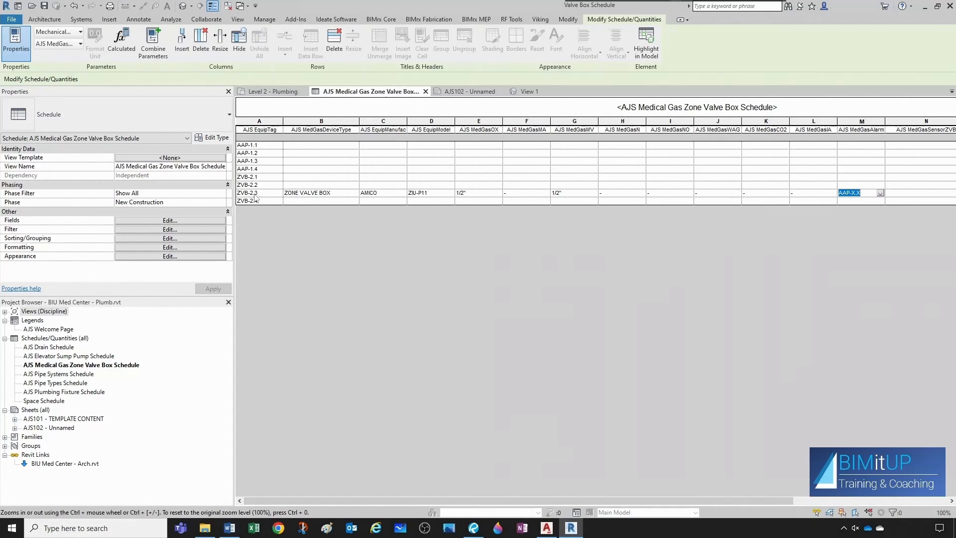
click(839, 196)
key(Delete)
key(Delete)
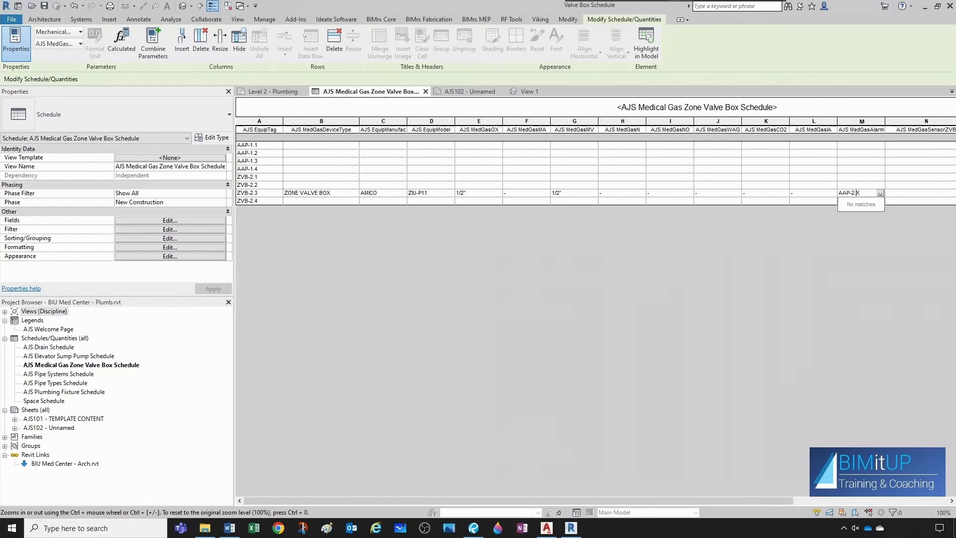
click(889, 196)
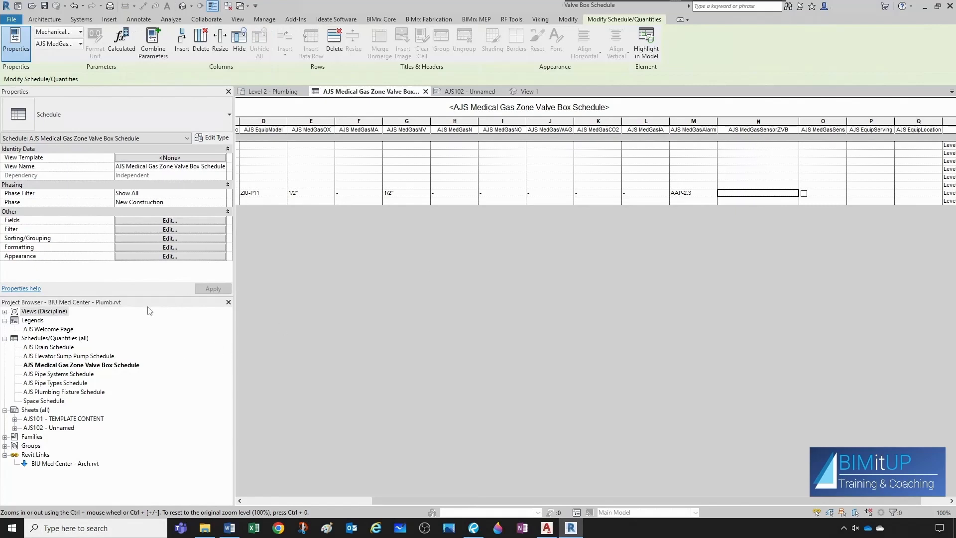
- Replace the scheduled field AJS MedGasSensorZVB with the Yes/No parameter of the same name and widen the AJS MedGasSensorCeiling column
click(130, 221)
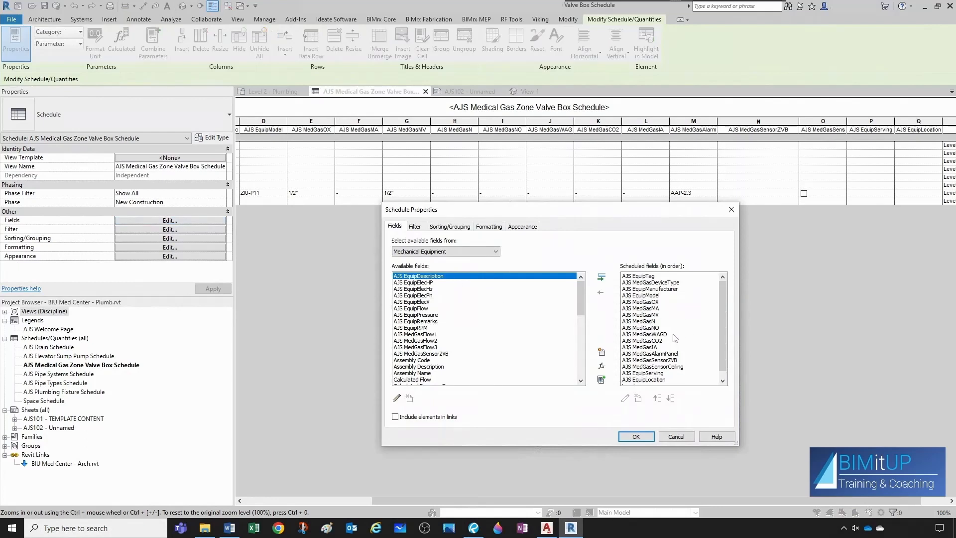
scroll(676, 338, down, 1)
click(667, 353)
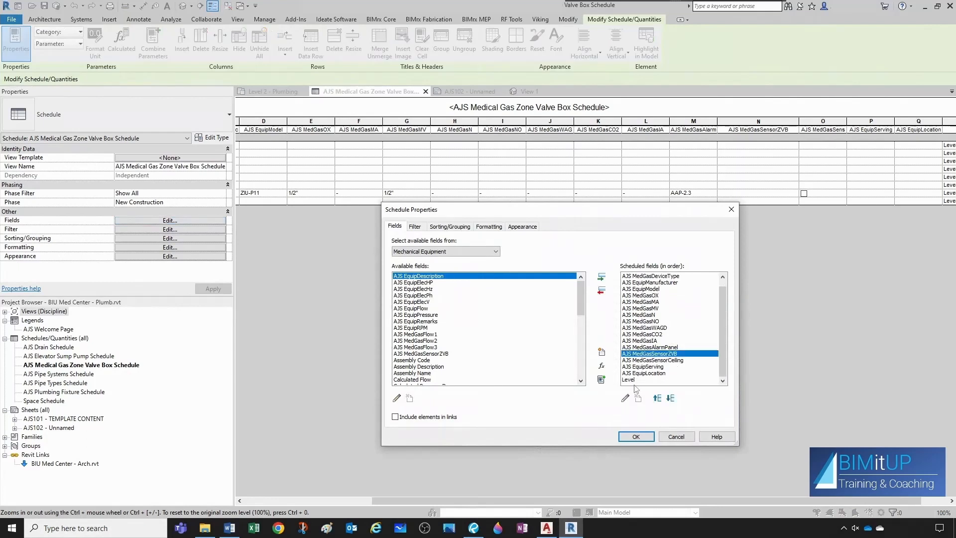
click(602, 293)
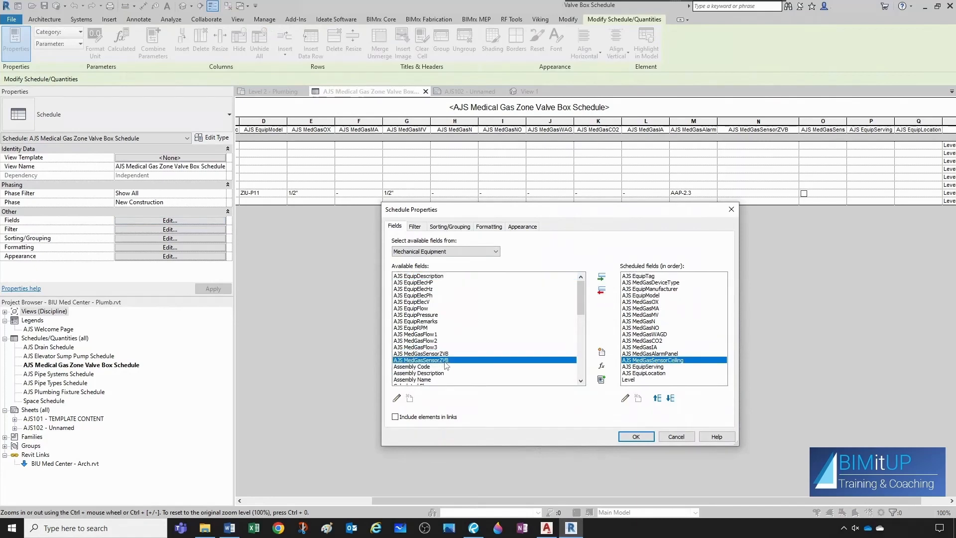
click(602, 277)
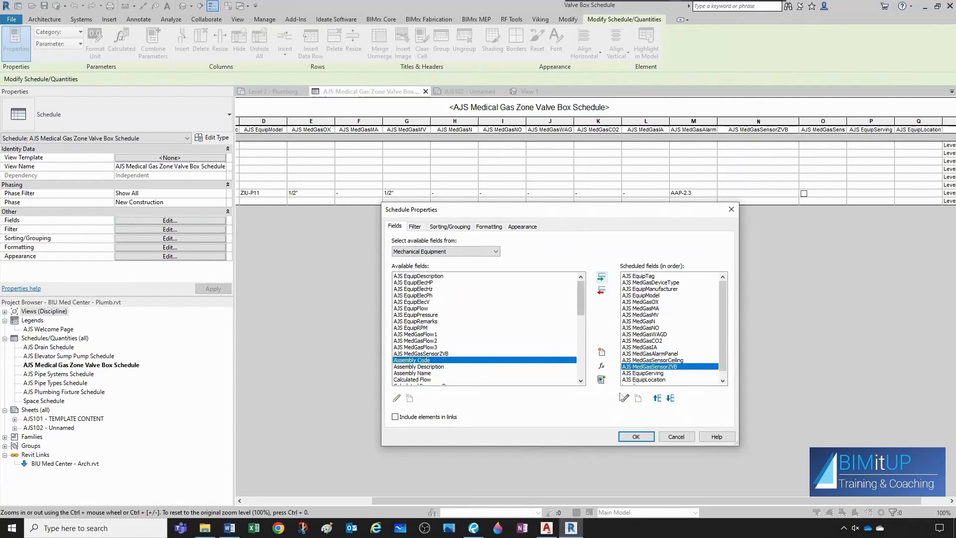
click(625, 398)
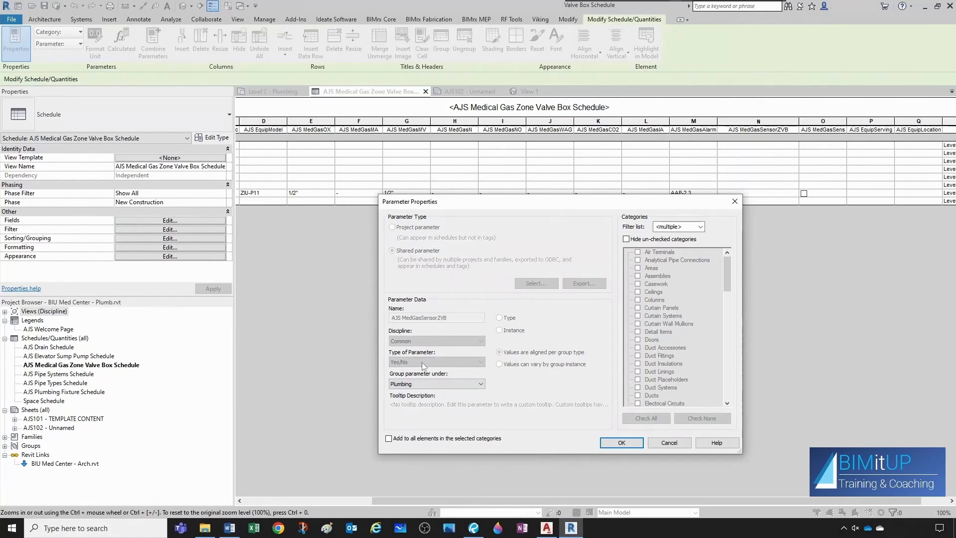
click(611, 446)
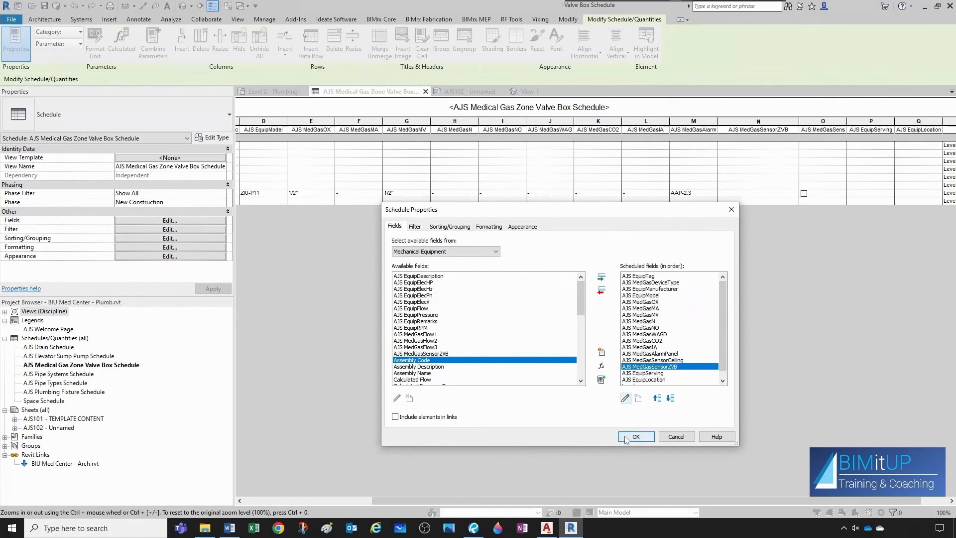
click(625, 435)
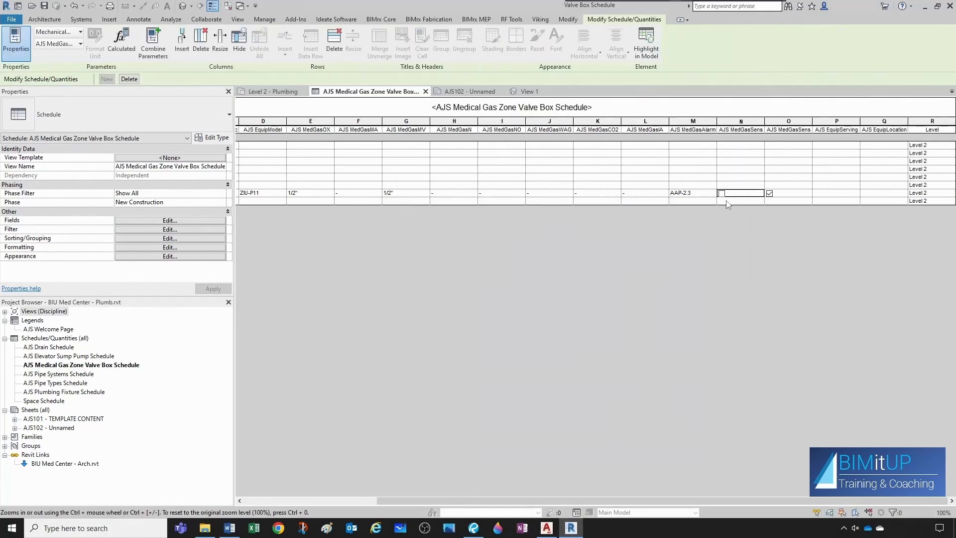
click(721, 193)
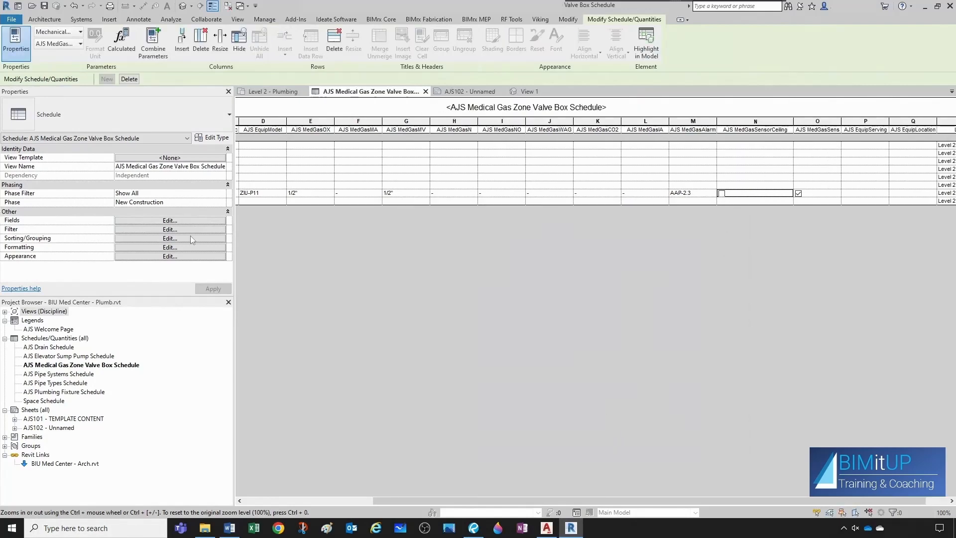
- Move the AJS MedGasSensorZVB field ahead of AJS MedGasSensorCeiling in the schedule's field order
click(135, 223)
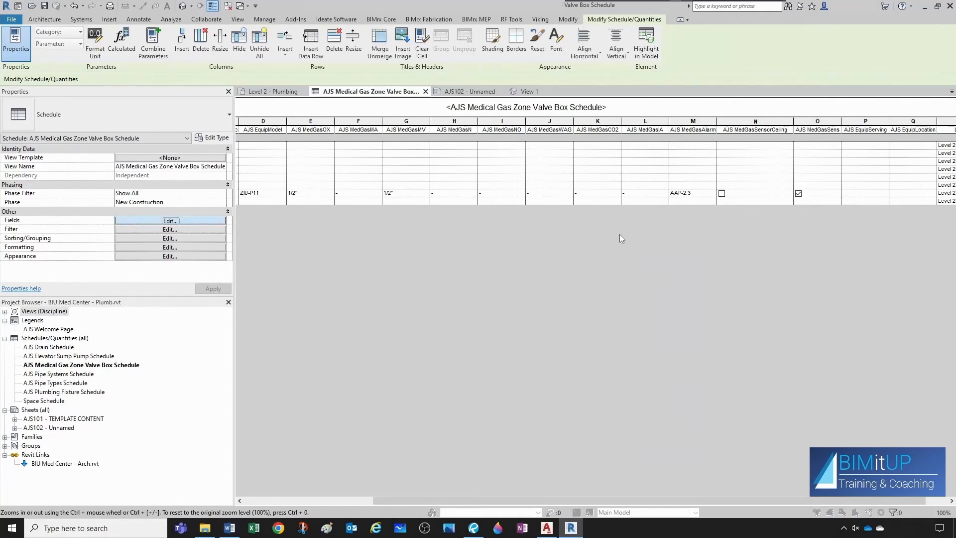
click(672, 366)
click(675, 360)
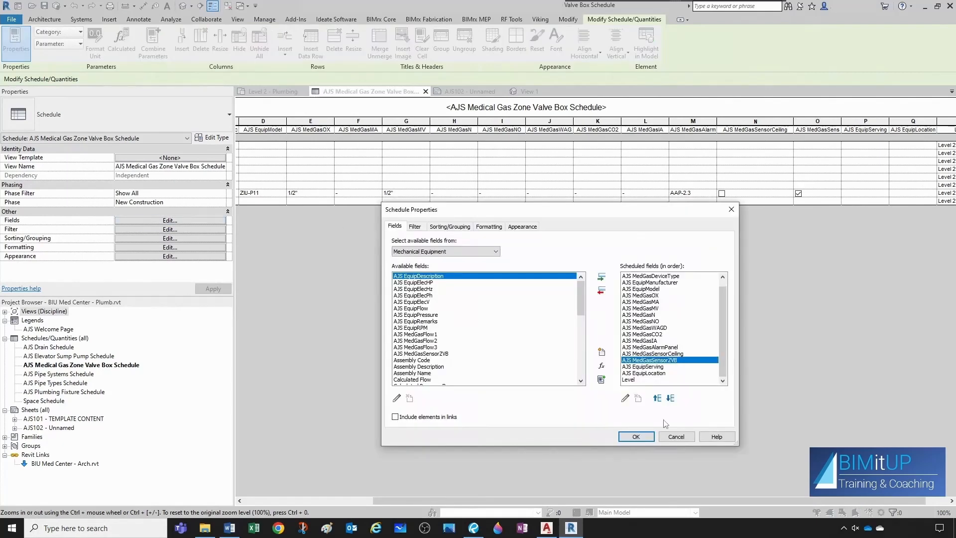
click(657, 398)
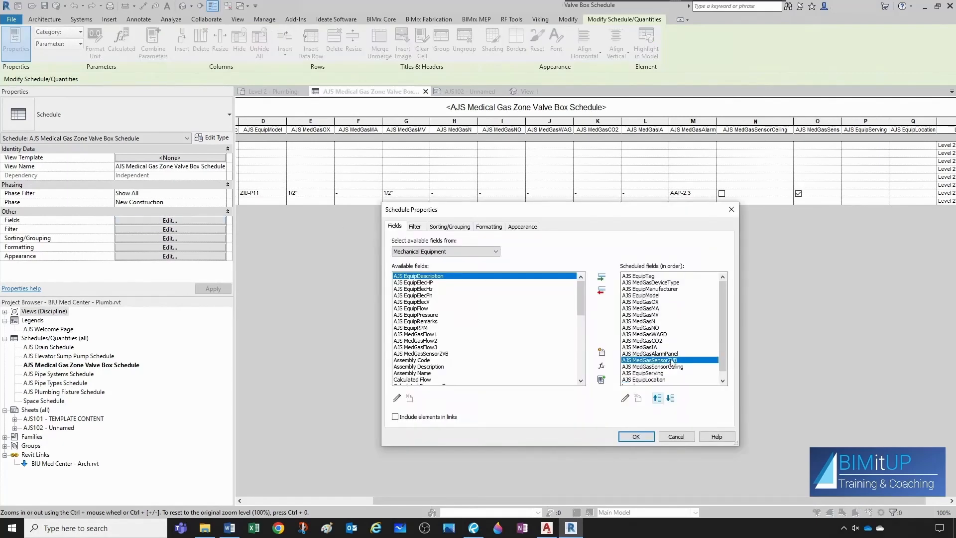
click(647, 437)
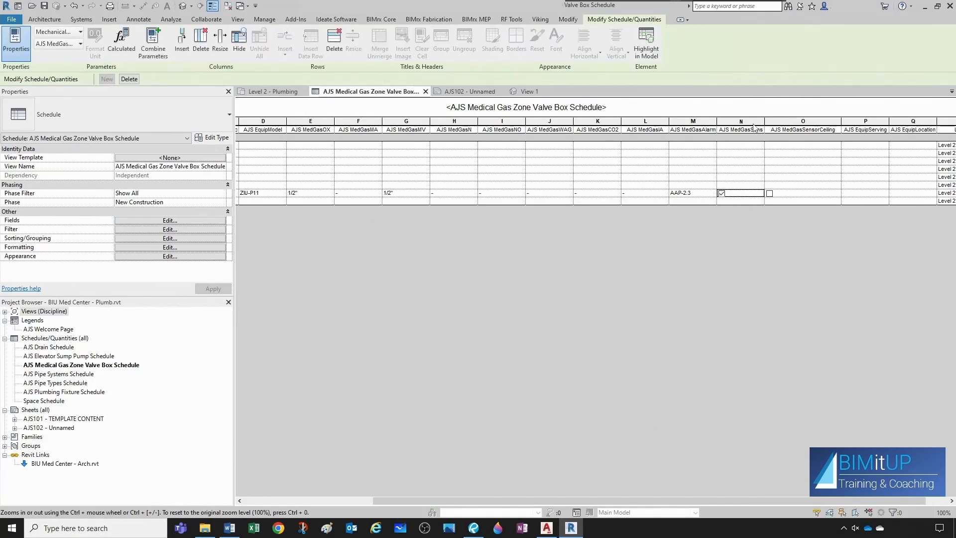
- Widen the AJS MedGasSensorZVB column of the zone valve box schedule until its full header is readable
drag(765, 120, 790, 120)
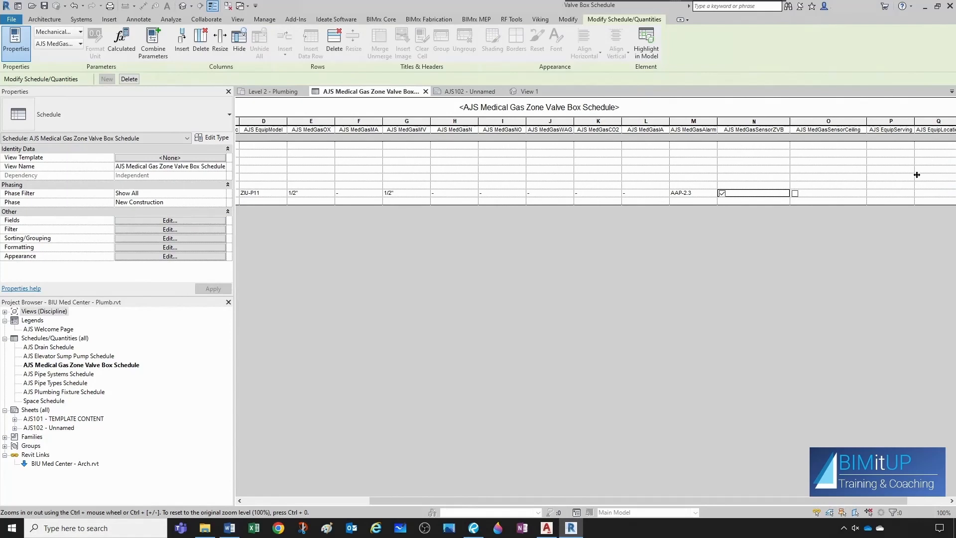
- In the Level 2 - Plumbing plan, set the AJS EquipServing value of zone valve box ZVB-2.3 to "224, 225, 226"
click(261, 92)
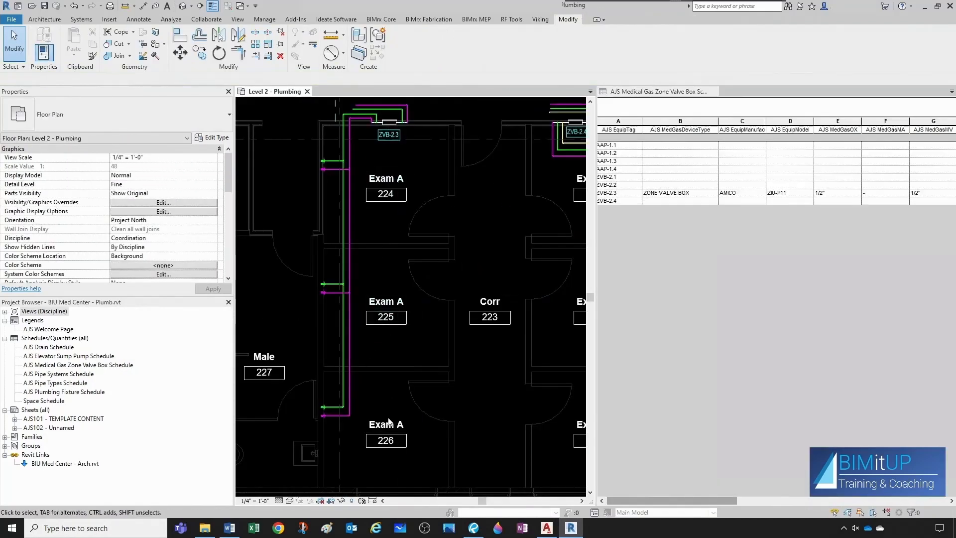
scroll(386, 117, up, 1)
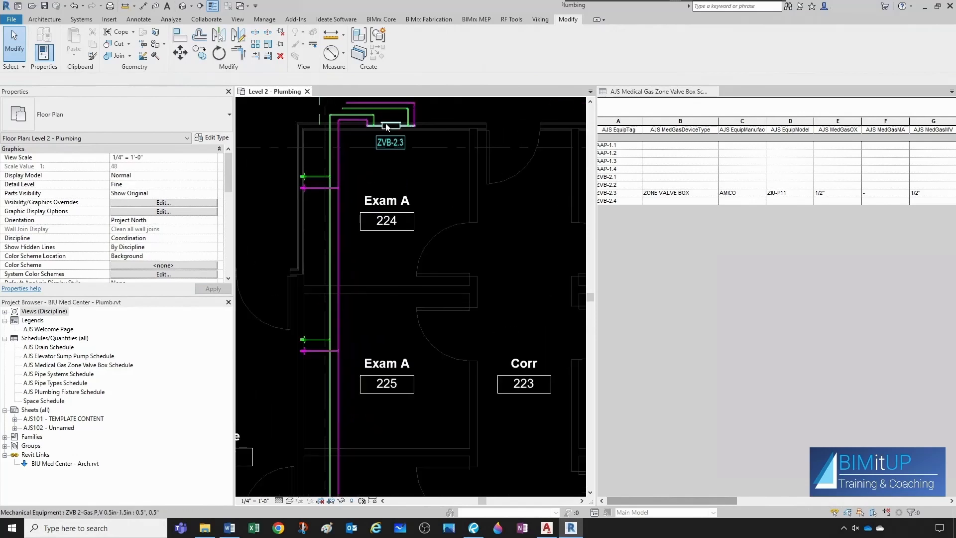
click(387, 126)
scroll(128, 246, down, 5)
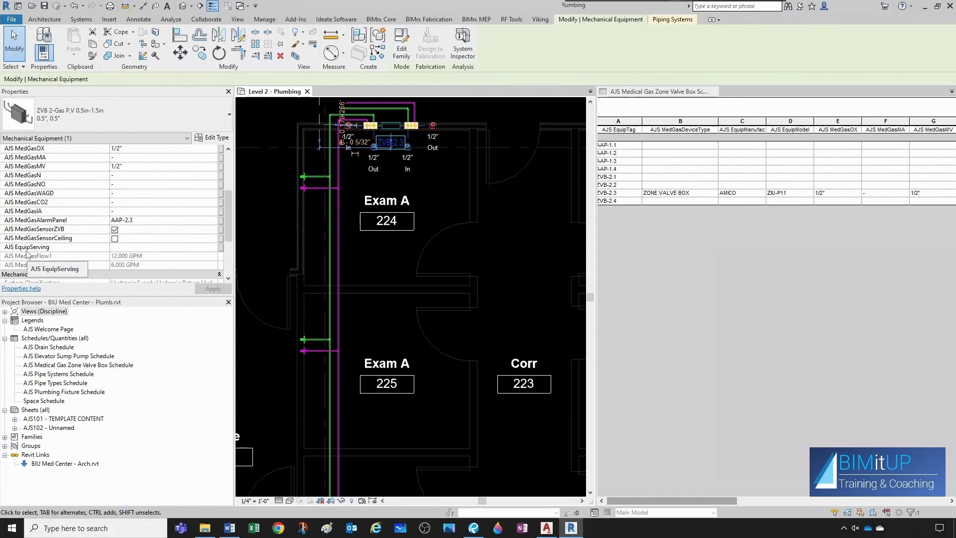
click(119, 248)
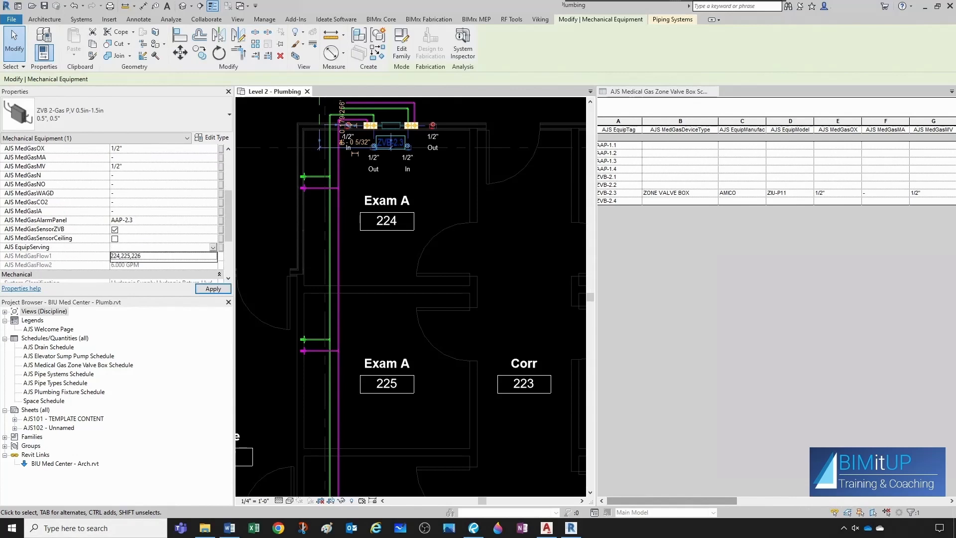
text(224, 225, 226)
key(Return)
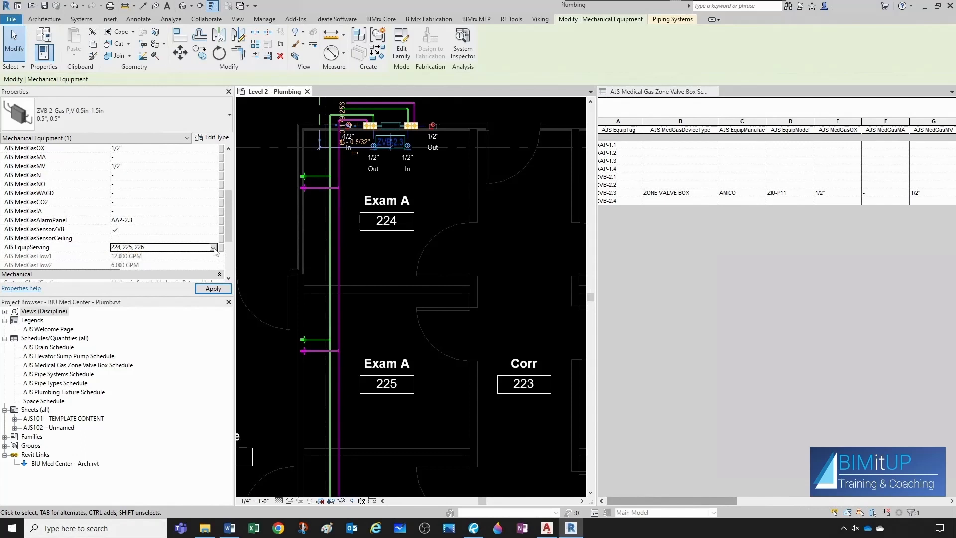
key(Escape)
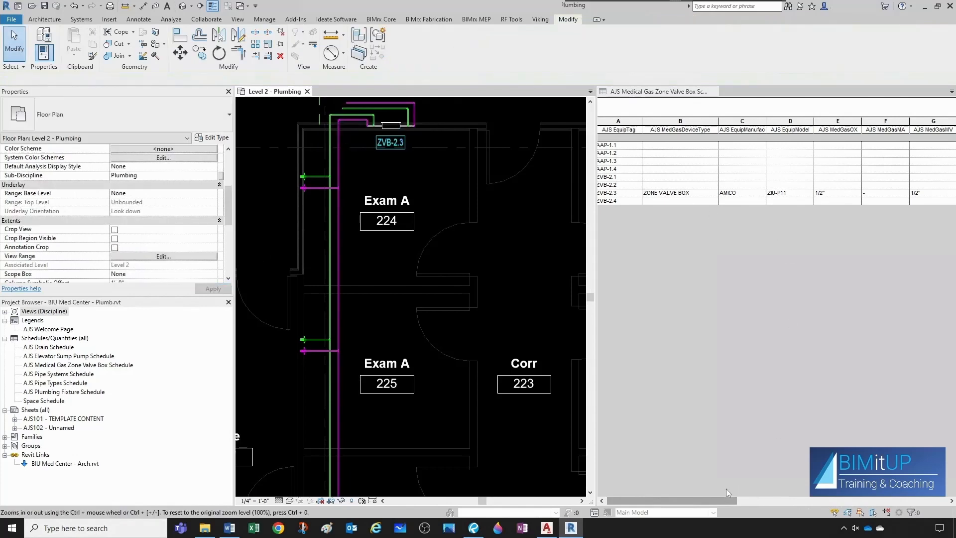
- Check whether AJS EquipLocation is an instance or type property of zone valve box ZVB-2.3
drag(723, 500, 901, 500)
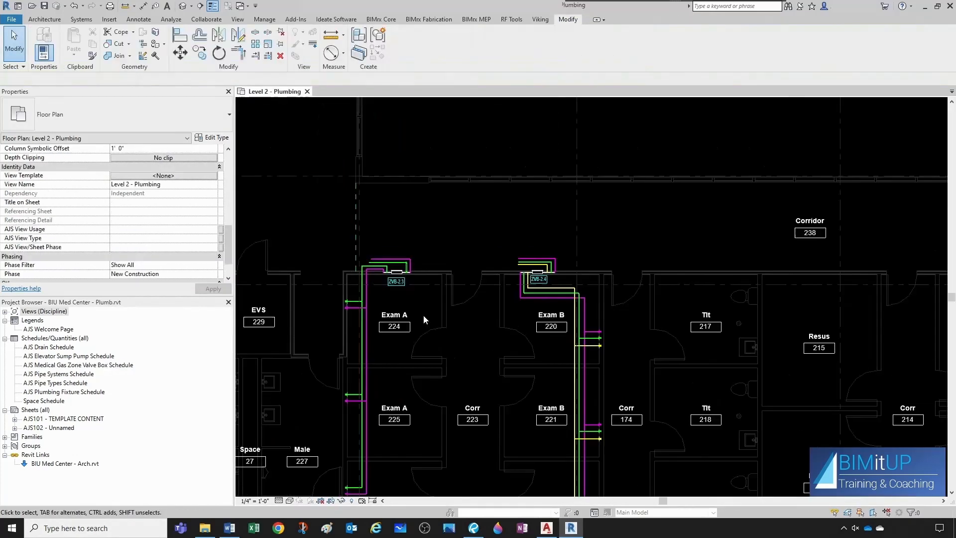
scroll(423, 314, up, 1)
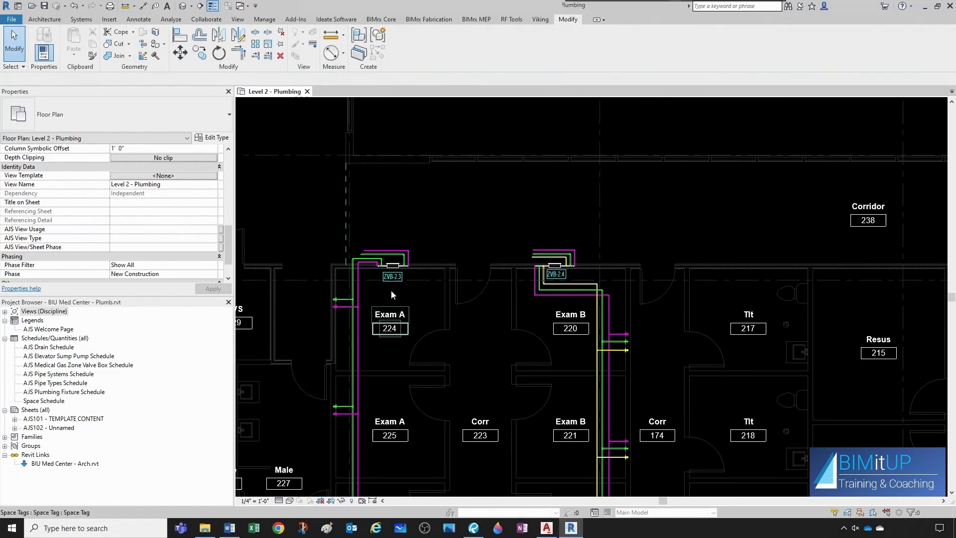
scroll(520, 253, down, 1)
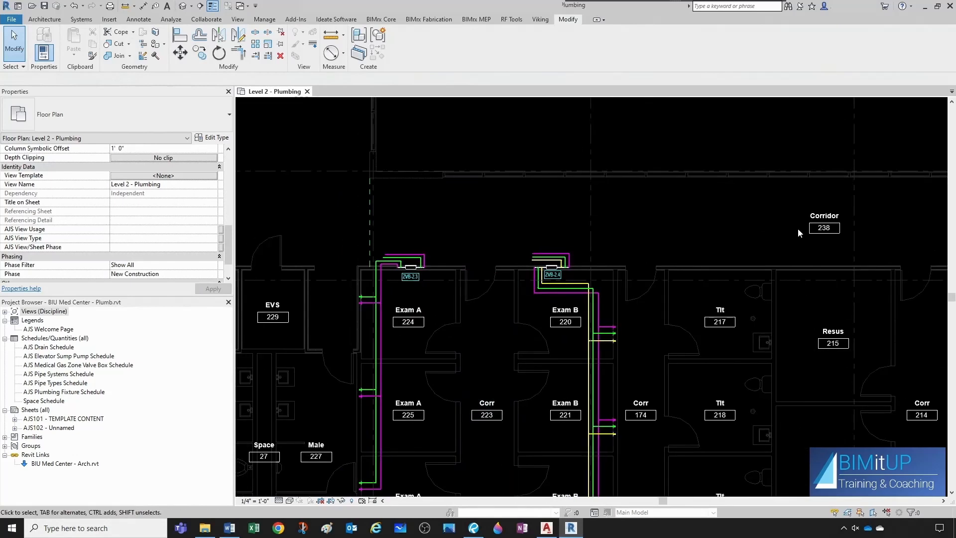
scroll(351, 297, up, 1)
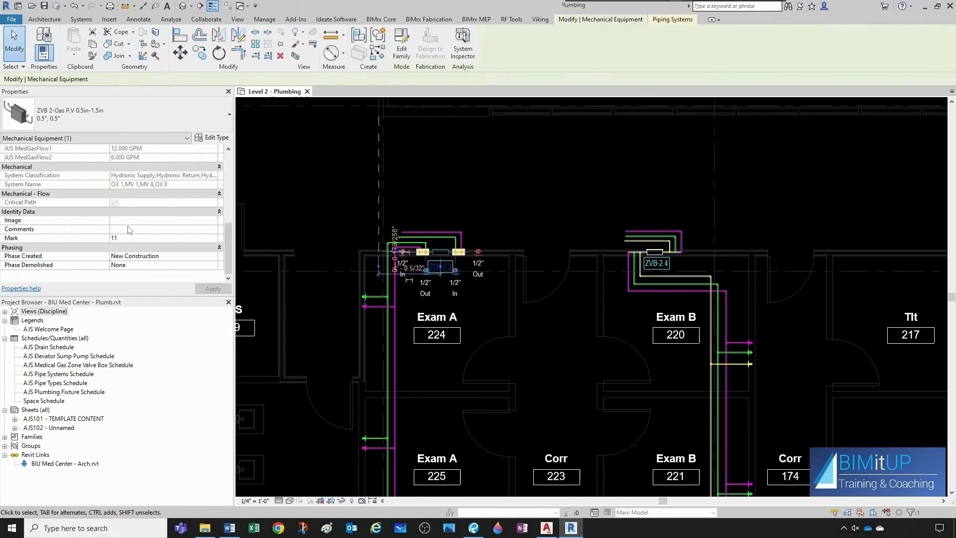
click(213, 137)
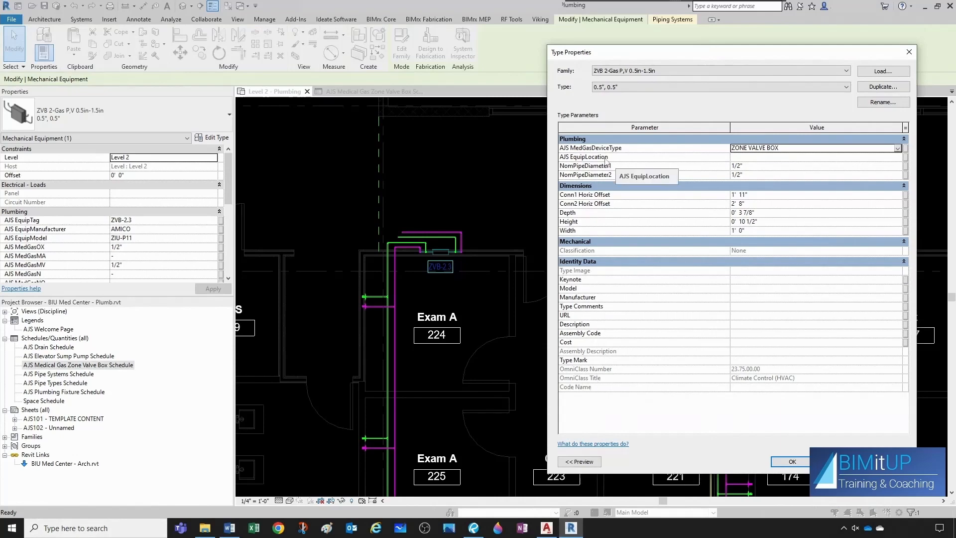
key(Escape)
key(Escape)
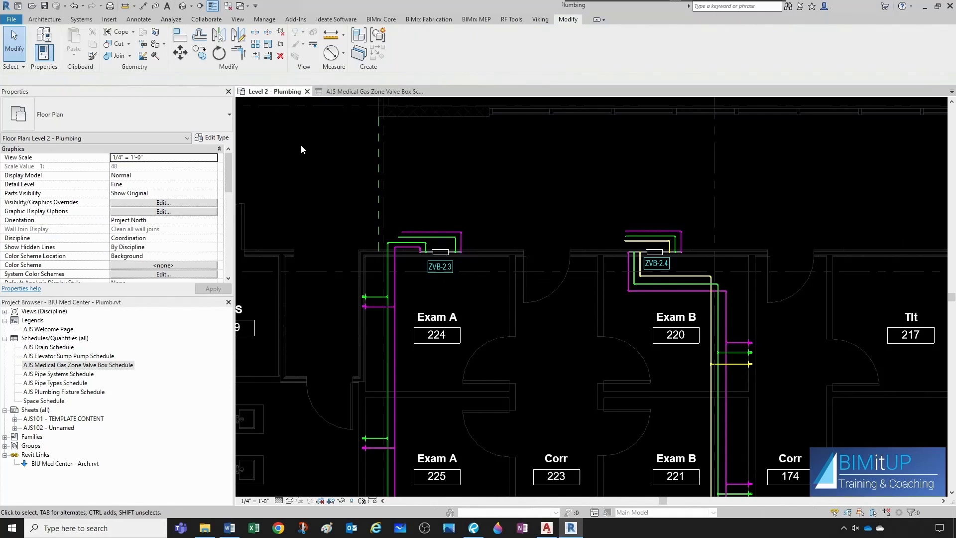
- Check the AJS EquipLocation parameter in the family ZVB 2-Gas P,P 0.5in-1.5in and close that family
scroll(429, 247, up, 3)
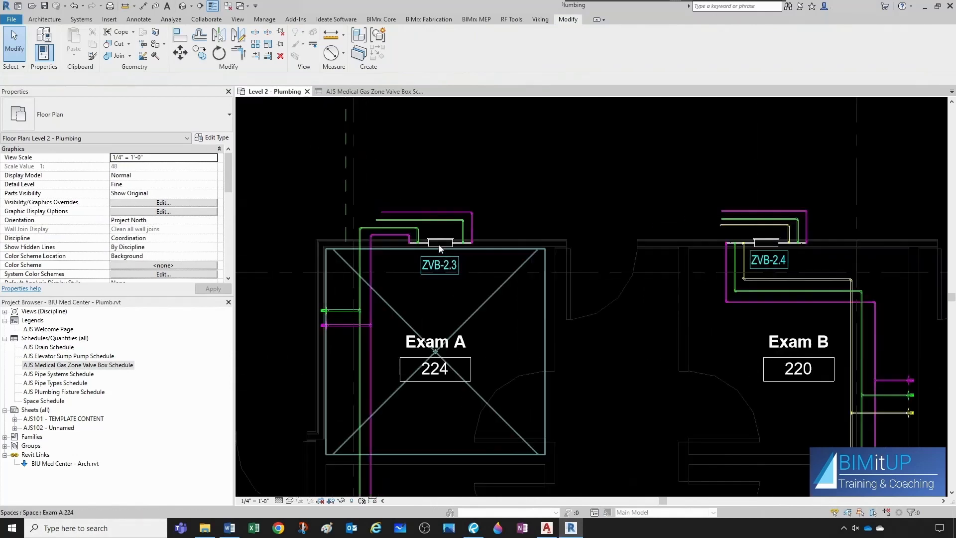
click(440, 244)
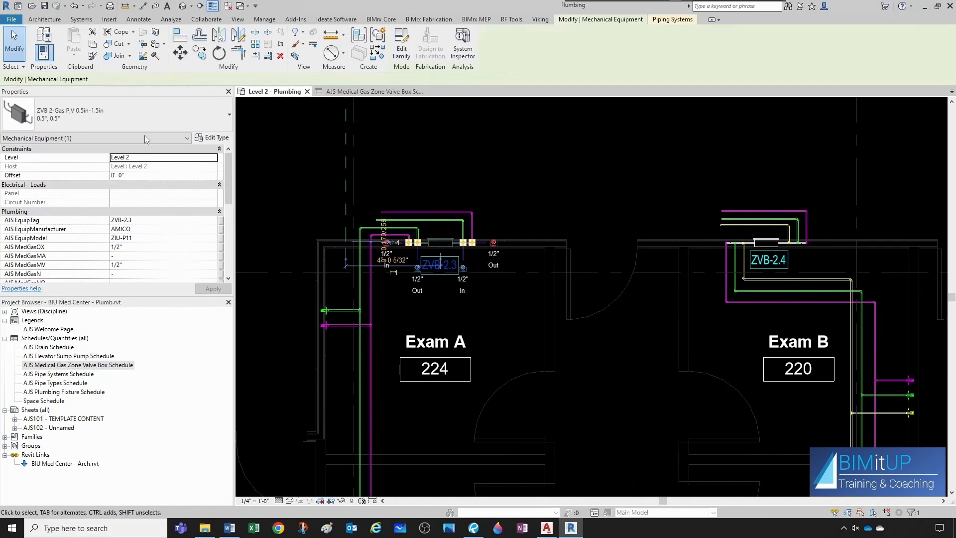
click(380, 189)
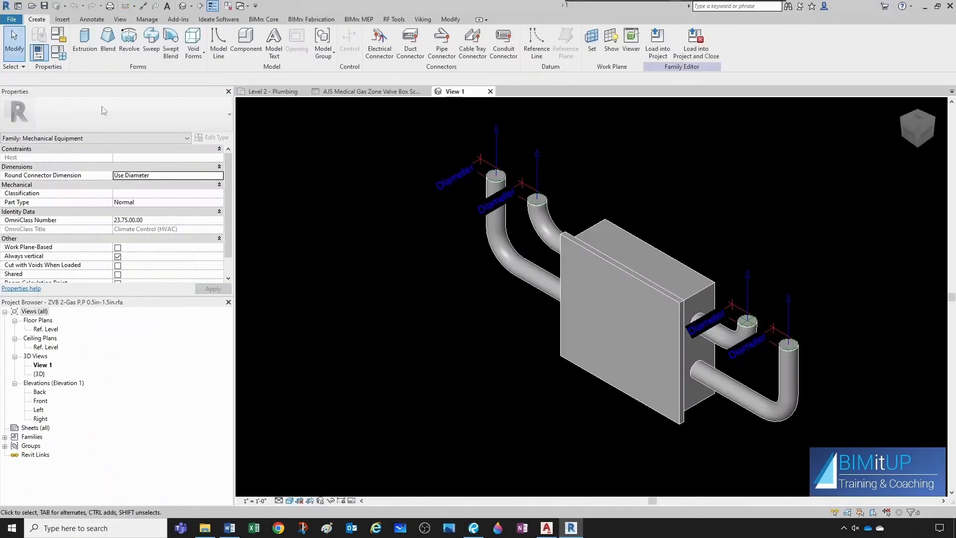
click(59, 52)
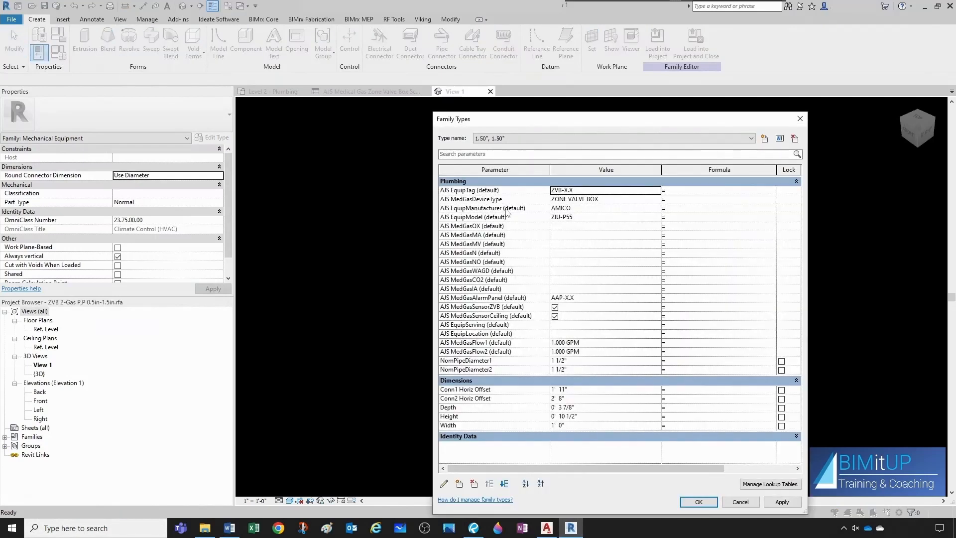
click(513, 334)
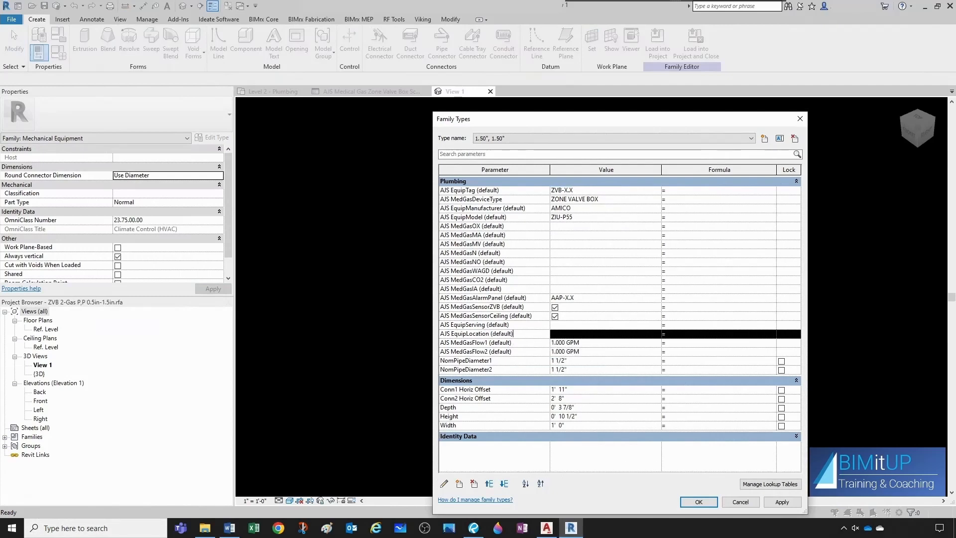
key(Return)
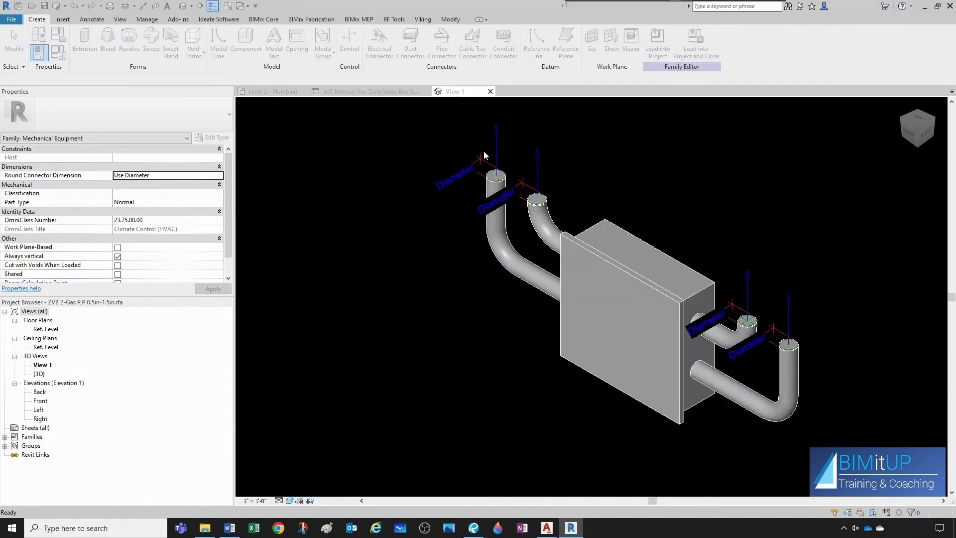
click(490, 91)
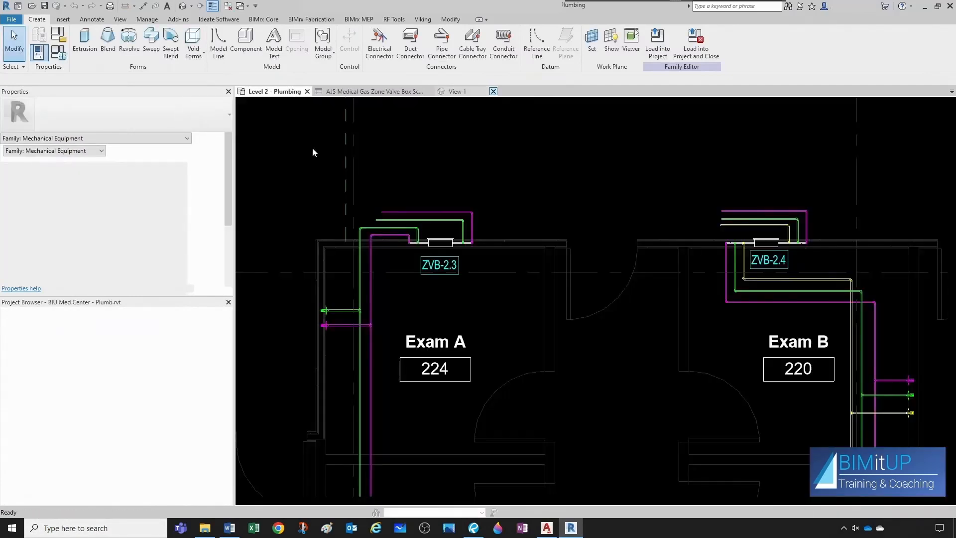
- Open the family ZVB 2-Gas P,V 0.5in-1.5in and change its AJS EquipLocation parameter from type to instance
click(10, 18)
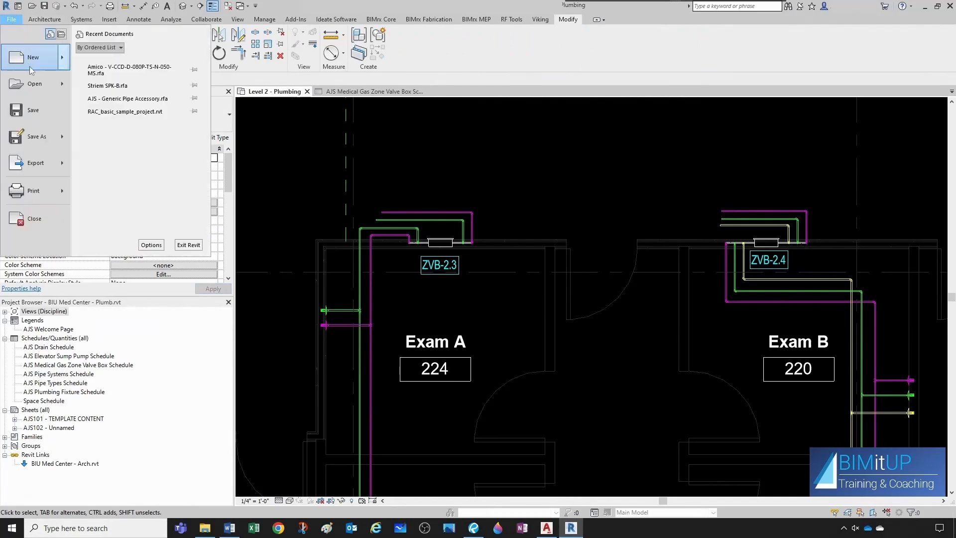
click(34, 85)
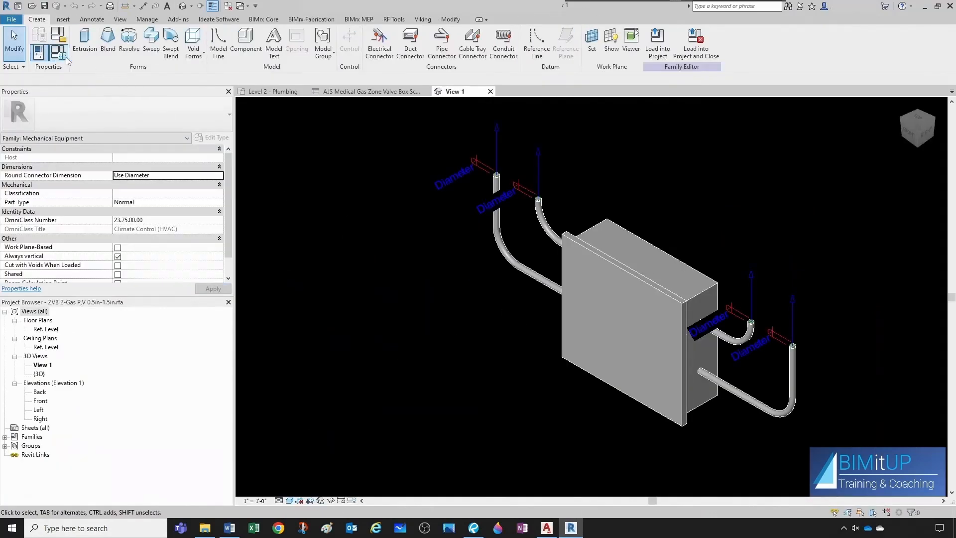
click(38, 52)
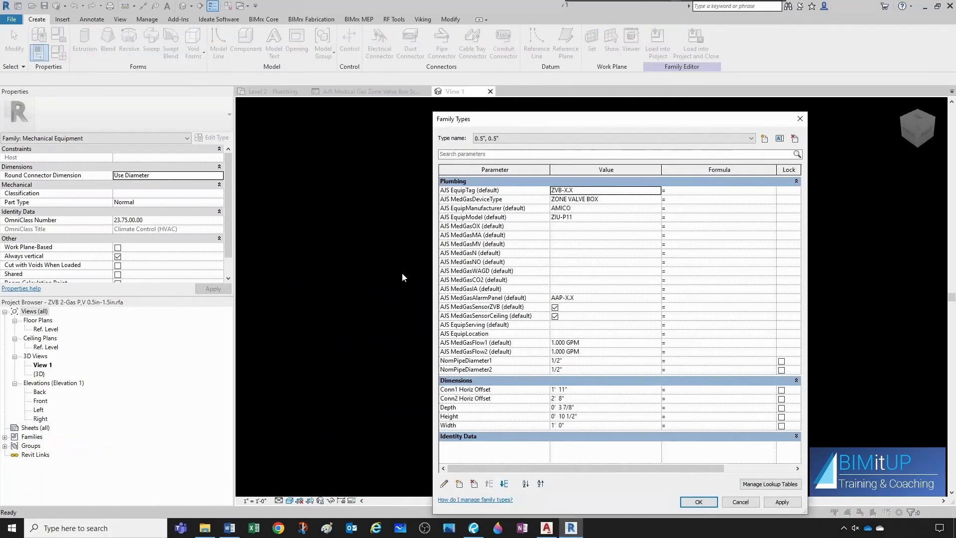
click(507, 333)
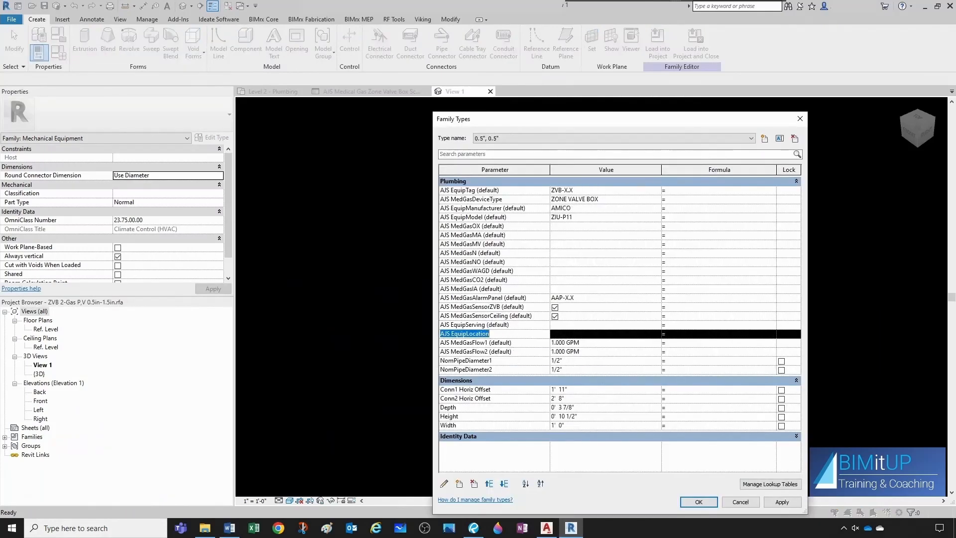
click(443, 483)
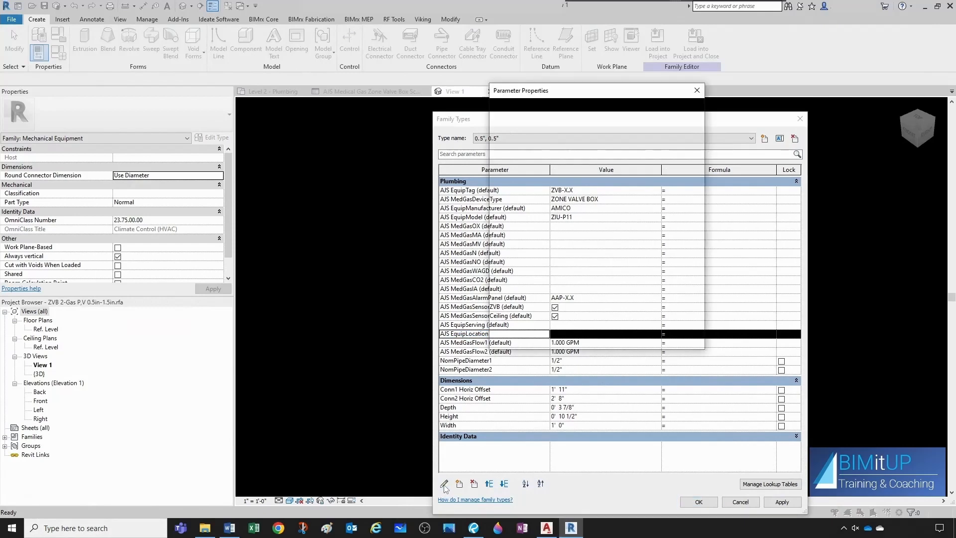
click(609, 229)
click(630, 340)
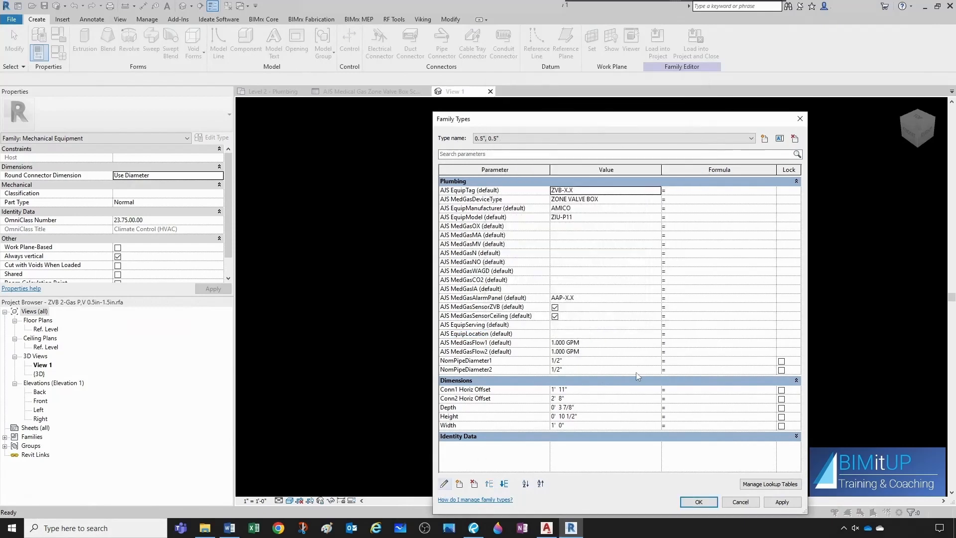
click(699, 502)
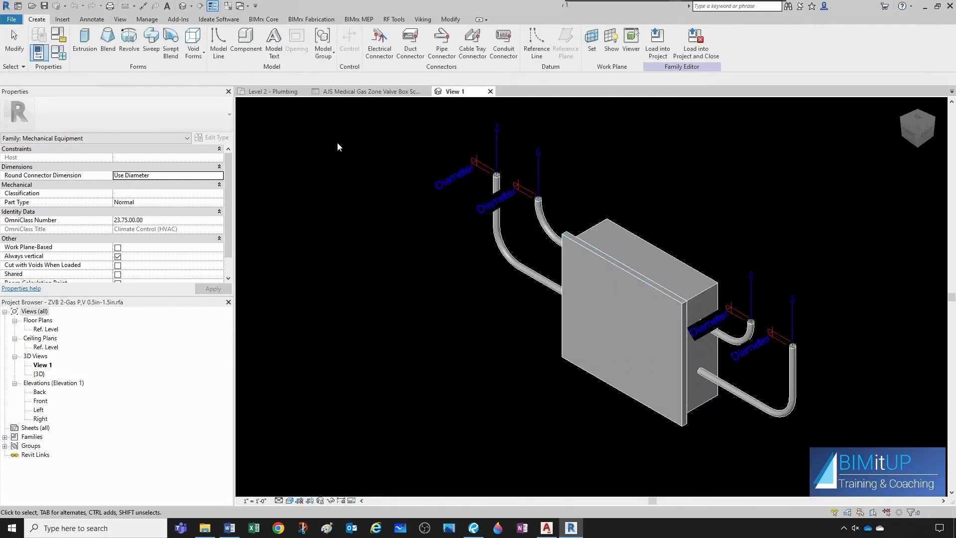
- Load the edited ZVB 2-Gas P,V family into the project, overwriting the existing version, and close the family
click(408, 153)
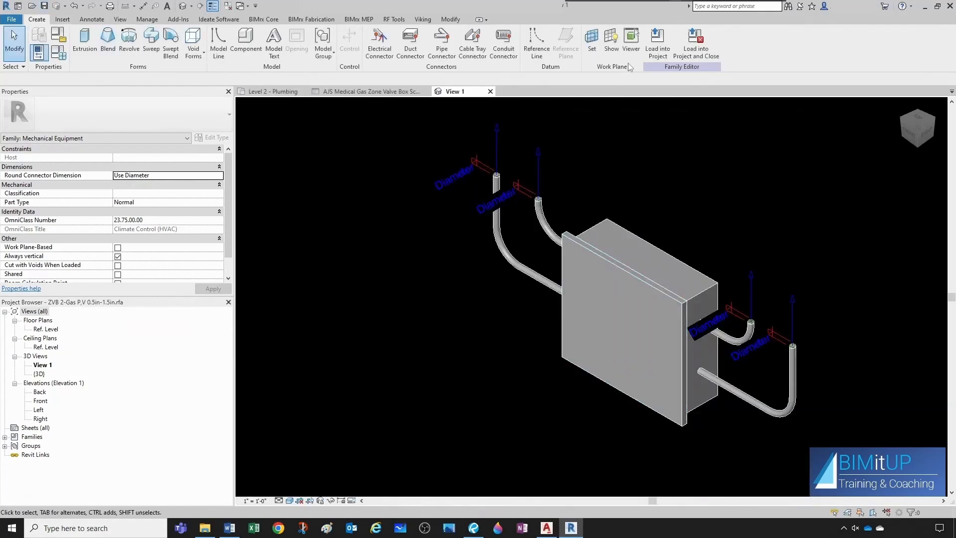
click(657, 42)
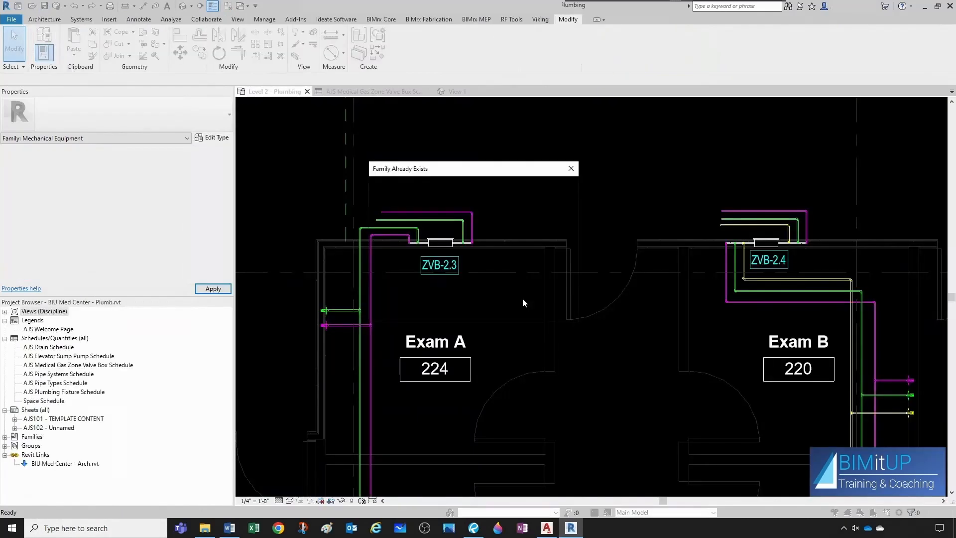
click(453, 265)
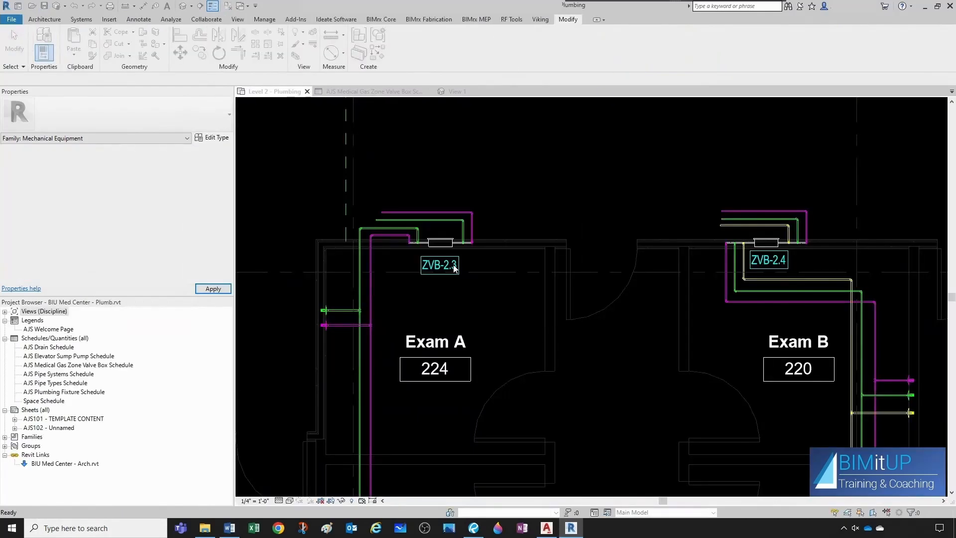
click(455, 92)
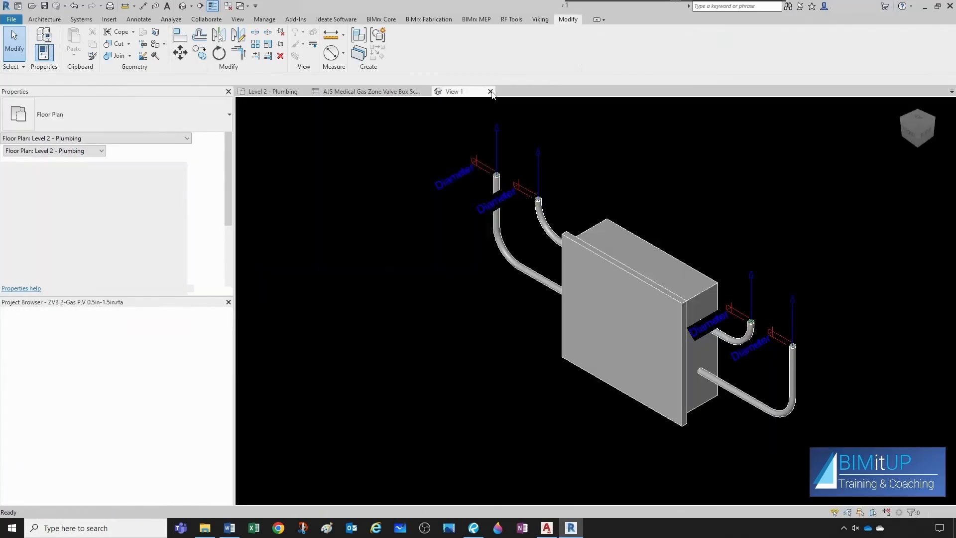
click(490, 91)
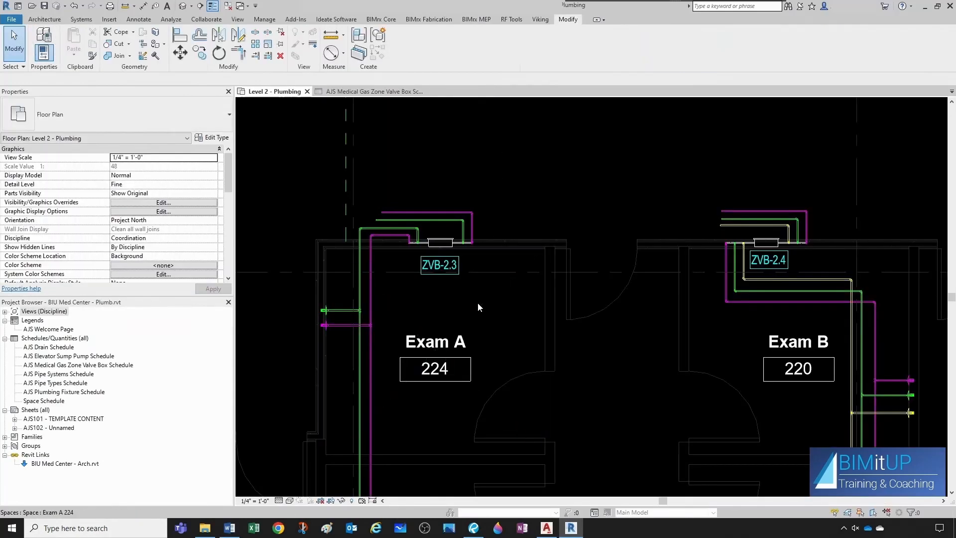
- Set the AJS EquipLocation of zone valve box ZVB-2.3 in Exam A to CORRIDOR 238
click(440, 243)
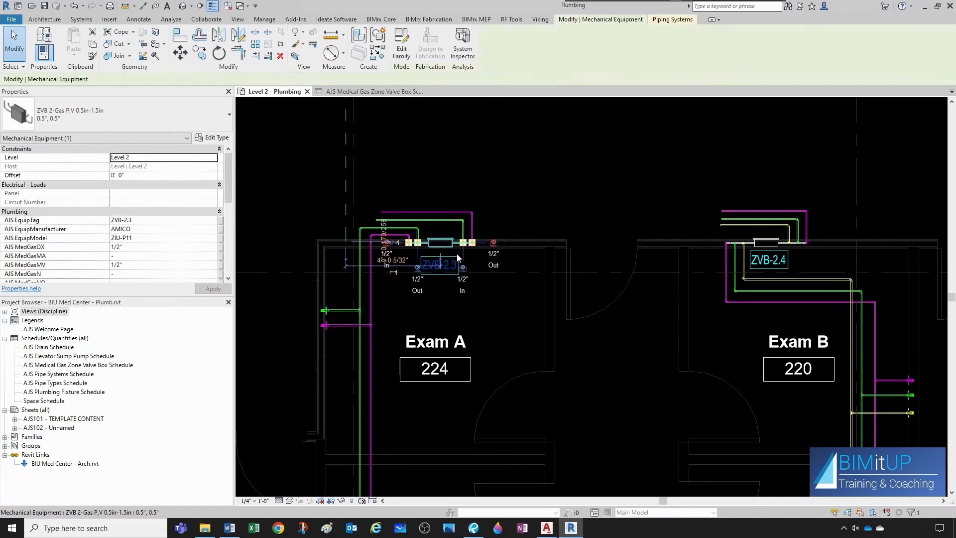
scroll(458, 257, down, 1)
middle_drag(793, 257, 684, 360)
scroll(685, 358, down, 1)
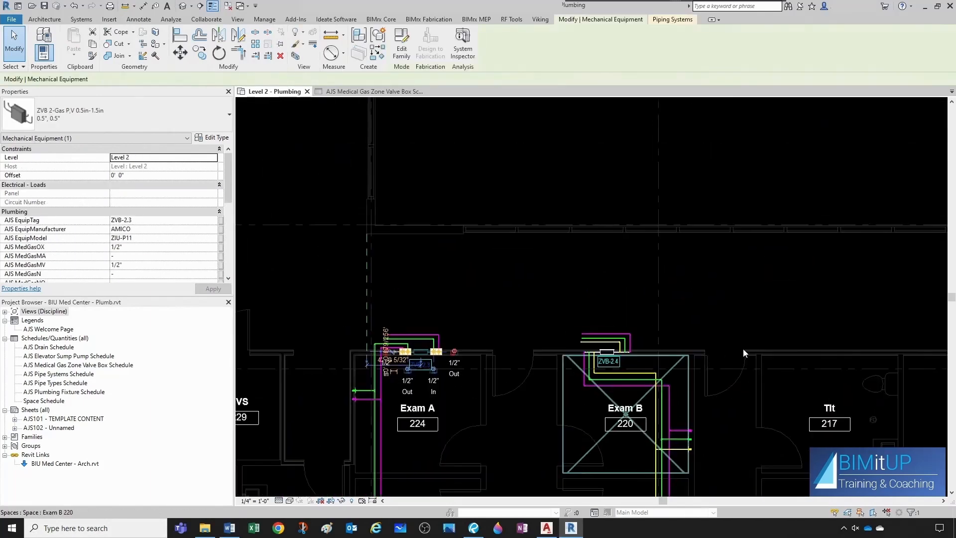
scroll(846, 338, down, 1)
scroll(851, 339, up, 1)
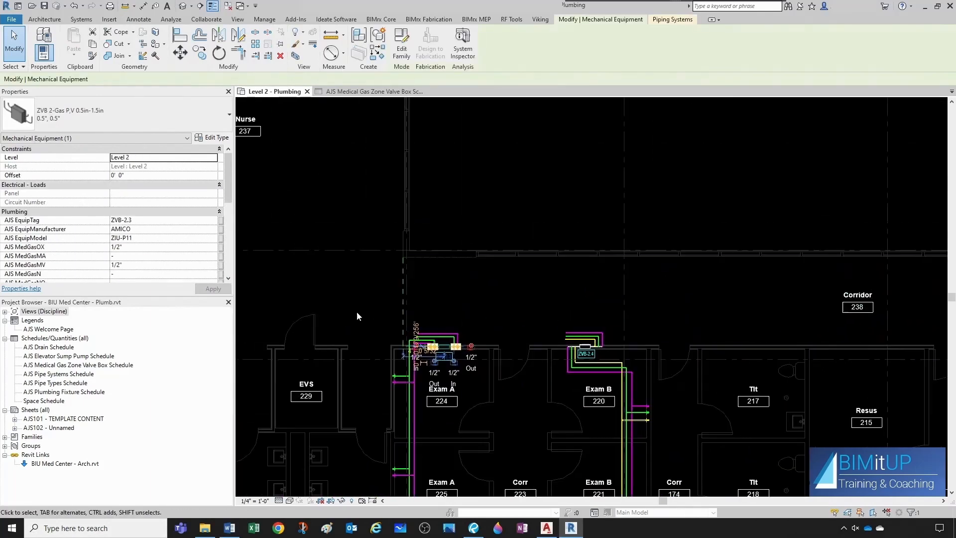
scroll(121, 234, down, 5)
click(118, 230)
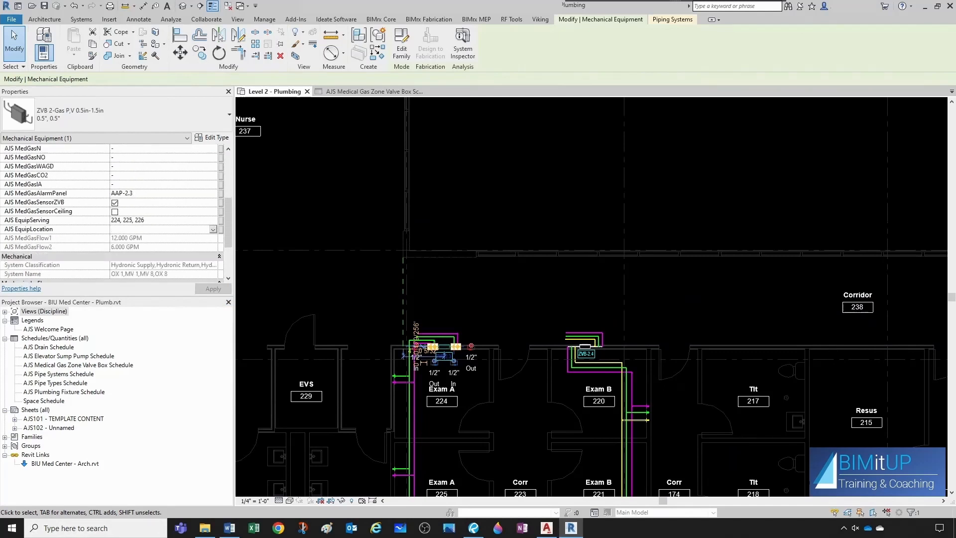
text(CORRIDOR 238)
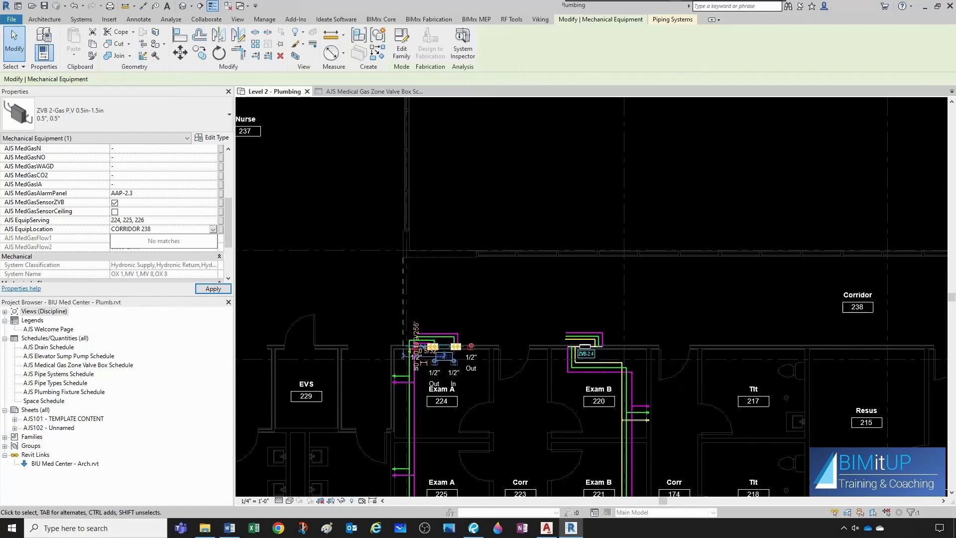
click(329, 208)
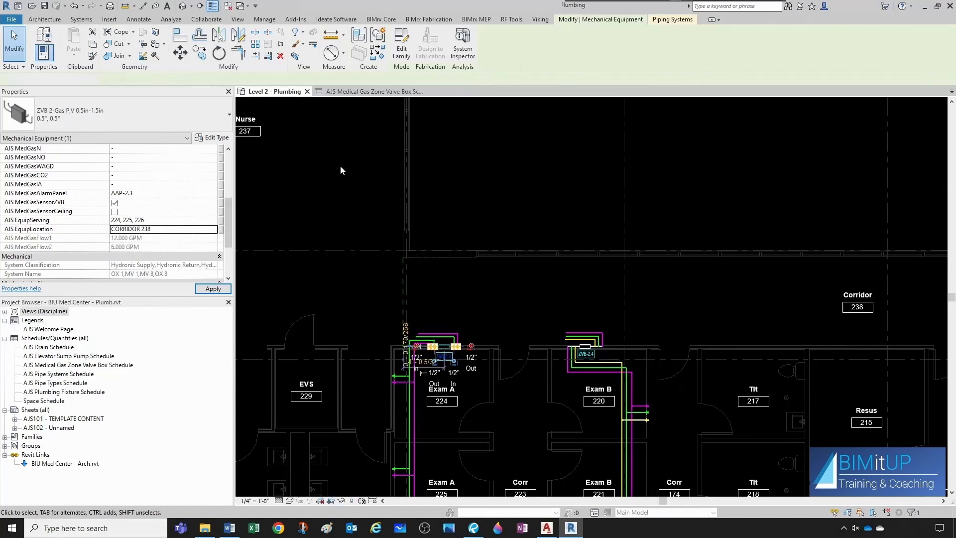
- In the AJS Medical Gas Zone Valve Box Schedule, set the alignment of all fields to Center
click(348, 94)
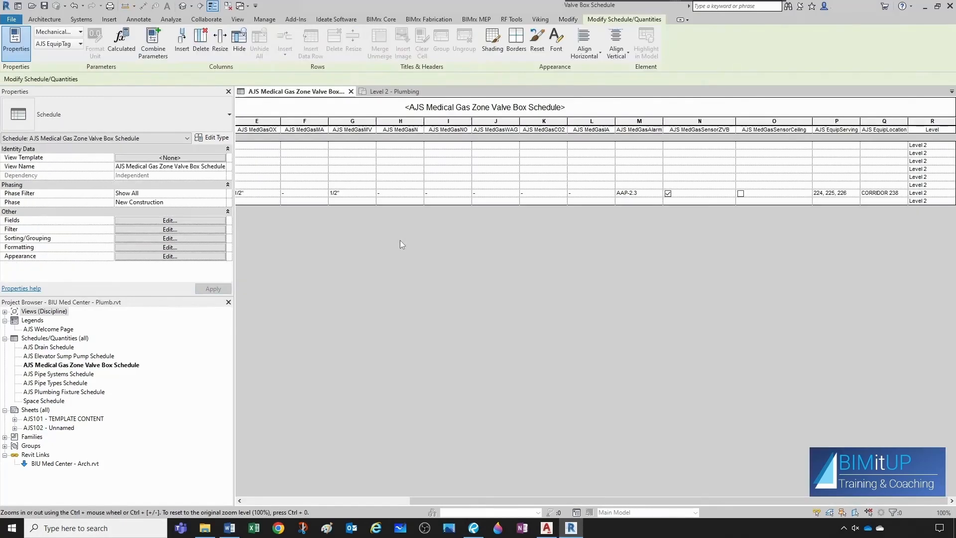
drag(603, 497, 653, 485)
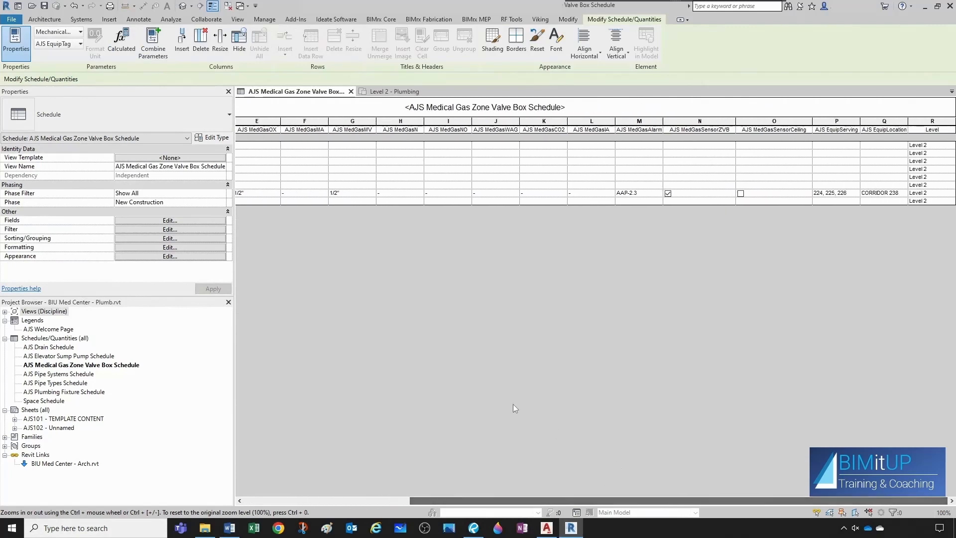
click(137, 247)
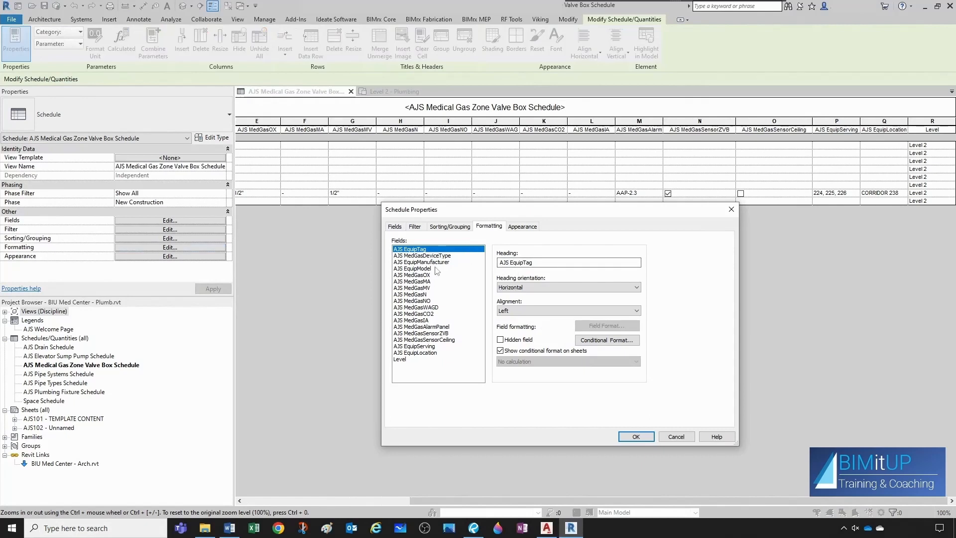
shift+click(413, 358)
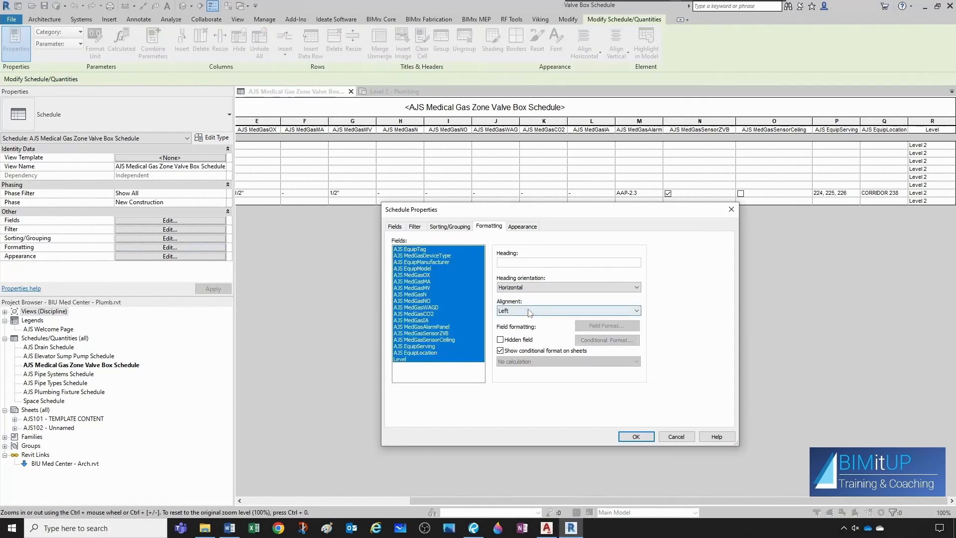
click(529, 312)
click(517, 327)
- Set the column heading of AJS EquipTag to ID and of AJS MedGasDeviceType to DESCRIPTION
click(426, 249)
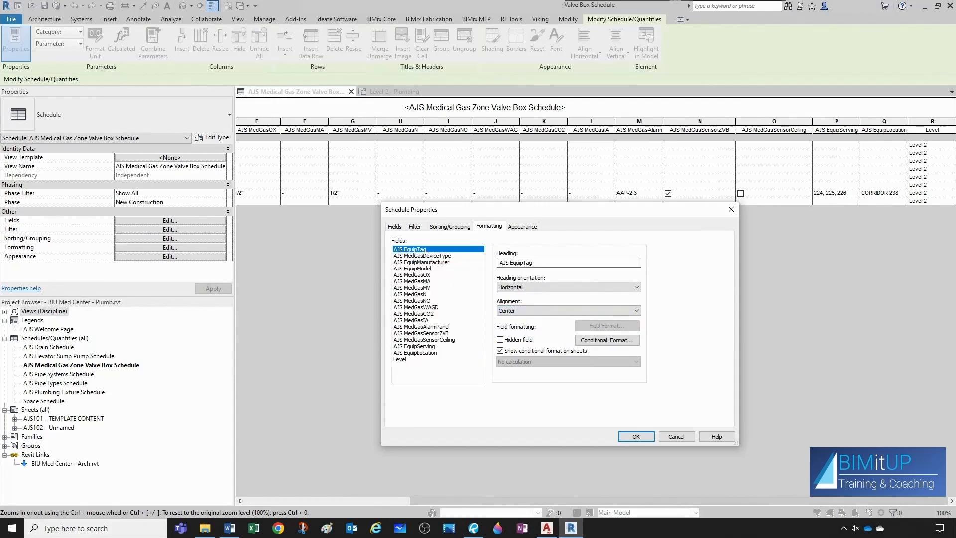
drag(534, 262, 505, 262)
text(i)
click(438, 256)
drag(558, 262, 499, 263)
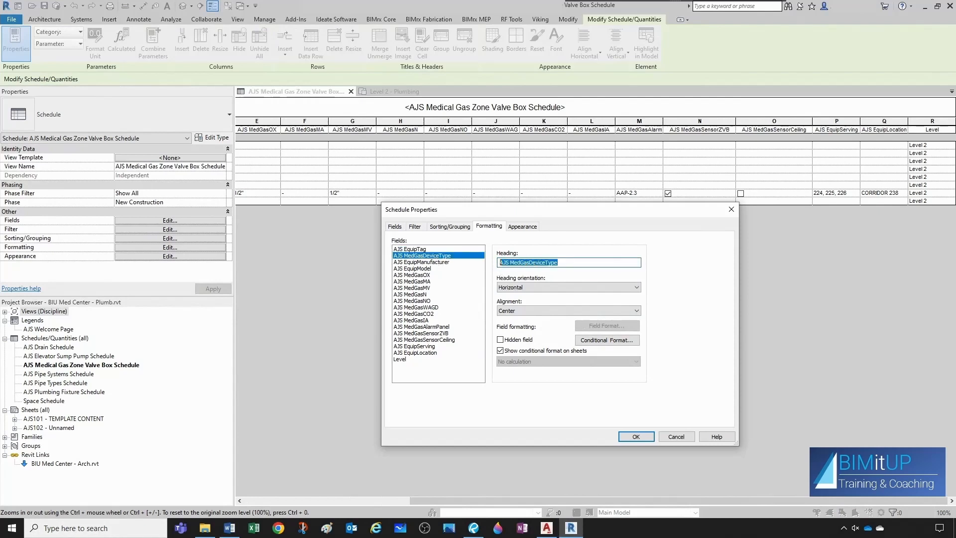
text(DESCRIPTION)
- Set the heading of AJS EquipManufacturer to MANUFACTURER and of AJS EquipModel to MODEL NUMBER
click(431, 263)
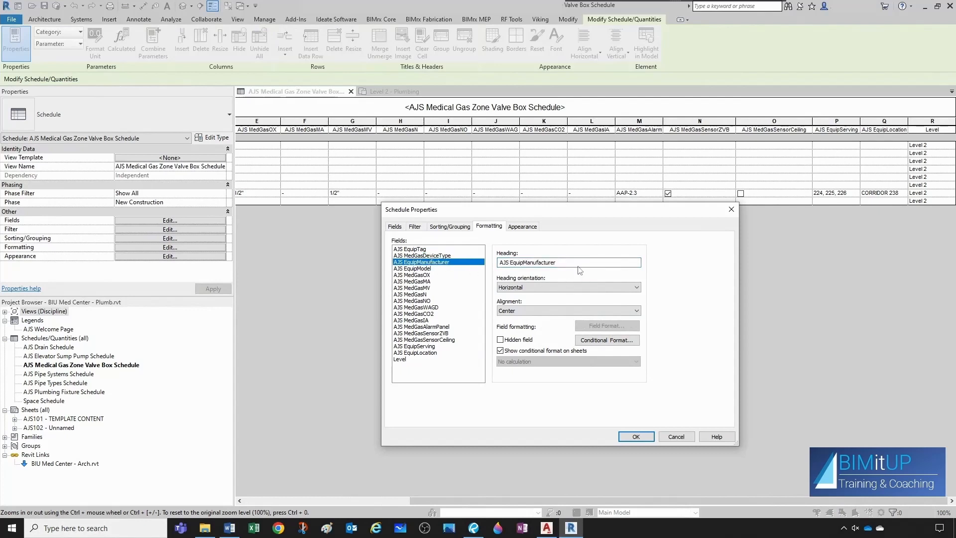
key(Tab)
text(MANUFACTURER)
click(415, 269)
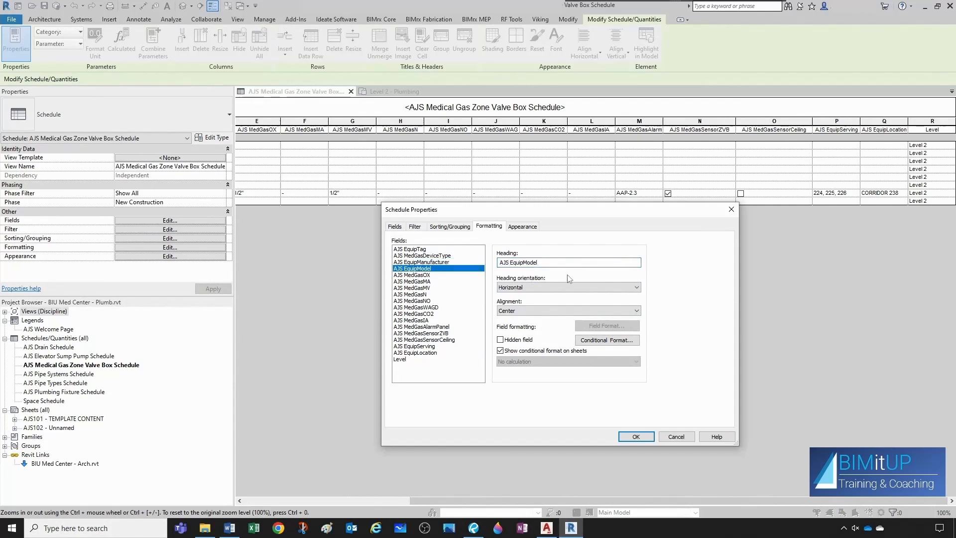
drag(542, 263, 495, 263)
text(MODEL NUMBER)
- Shorten the headings of the AJS MedGasOX, MedGasMA and MedGasMV fields to OX, MA and MV
click(420, 276)
drag(540, 263, 499, 262)
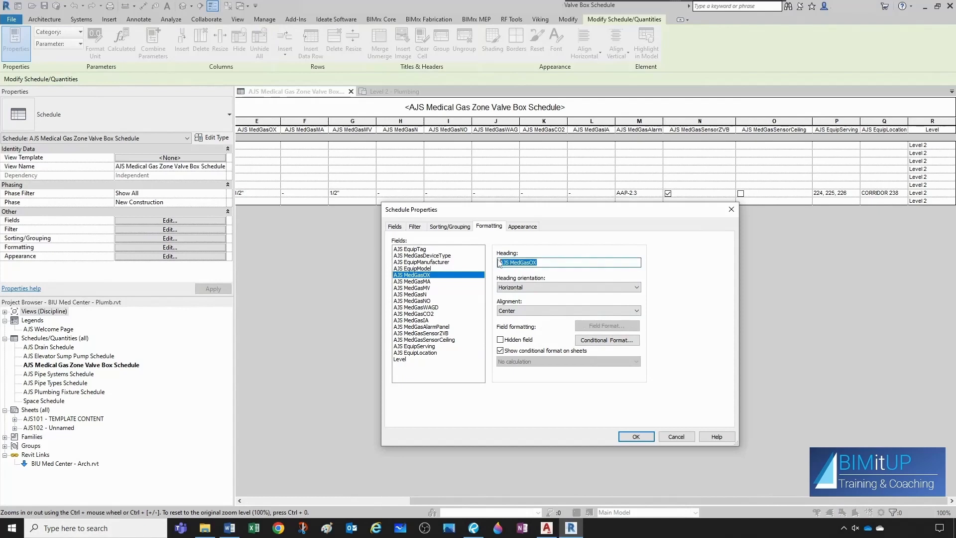
text(OX)
click(415, 281)
click(537, 262)
drag(537, 262, 499, 263)
text(M)
text(A)
click(429, 288)
drag(540, 263, 505, 262)
text(MV)
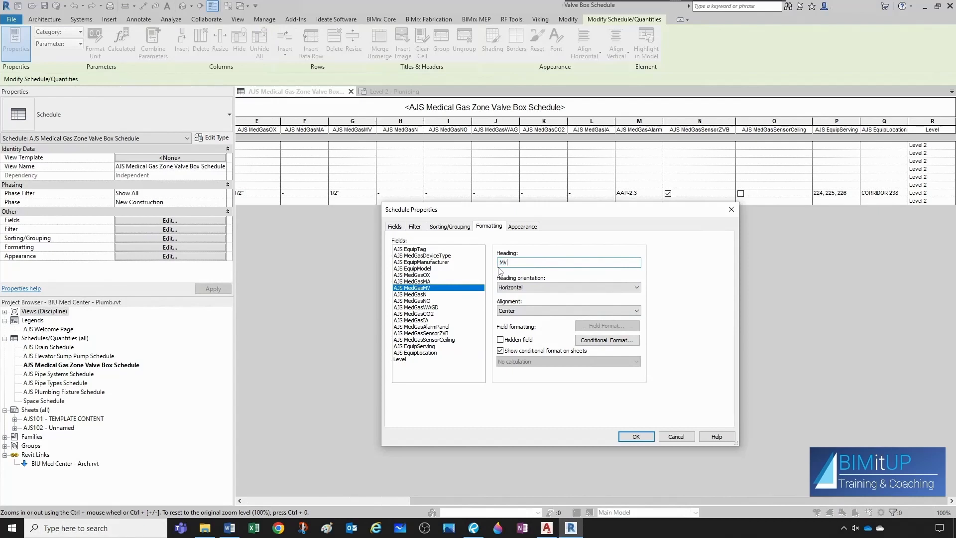
- Shorten the headings of the AJS MedGasN and AJS MedGasNO fields to N and NO
click(428, 293)
drag(544, 263, 484, 264)
text(N)
click(428, 300)
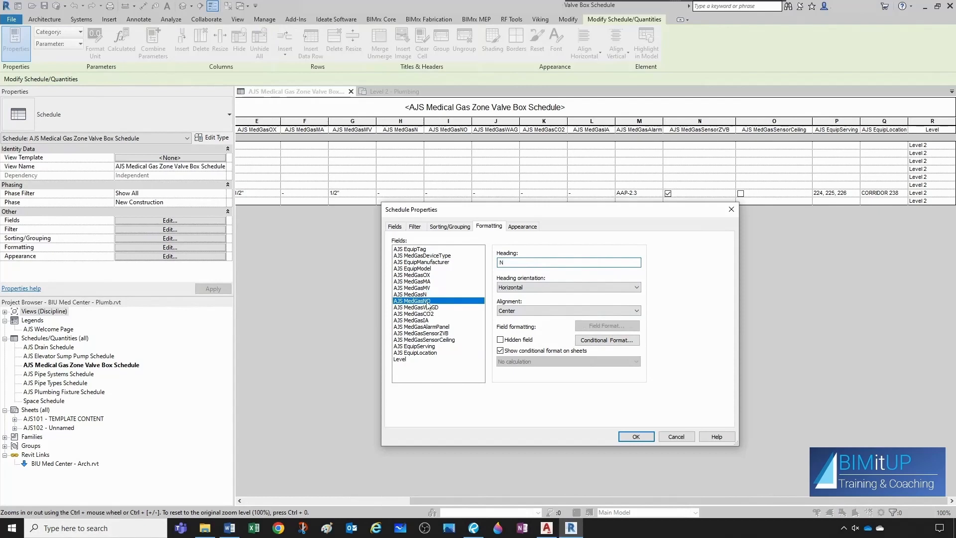
click(538, 263)
drag(538, 263, 488, 272)
text(NO)
- Shorten the headings of the AJS MedGasWAGD, MedGasCO2 and MedGasIA fields to WAGD, CO2 and IA
click(434, 307)
drag(578, 262, 497, 263)
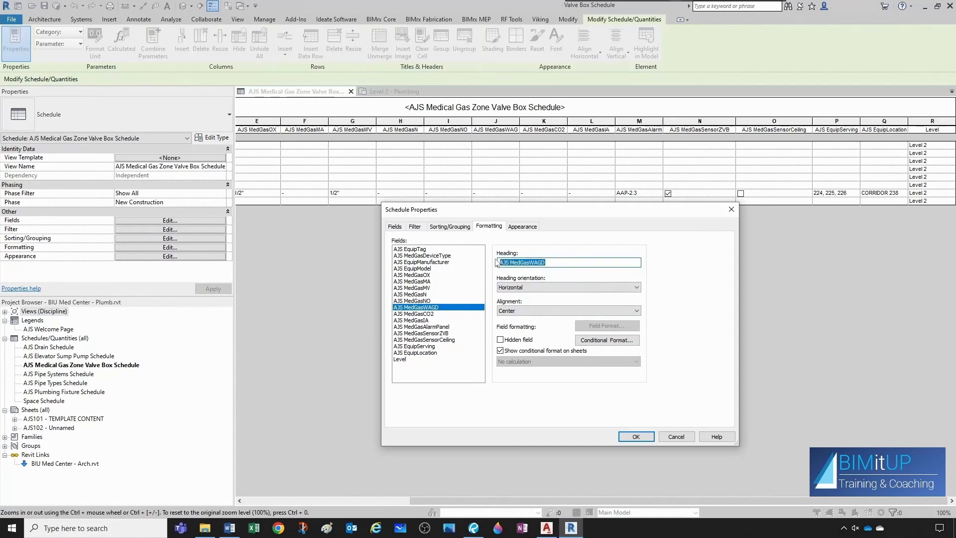
text(WA)
click(429, 314)
drag(572, 262, 480, 262)
text(CO2)
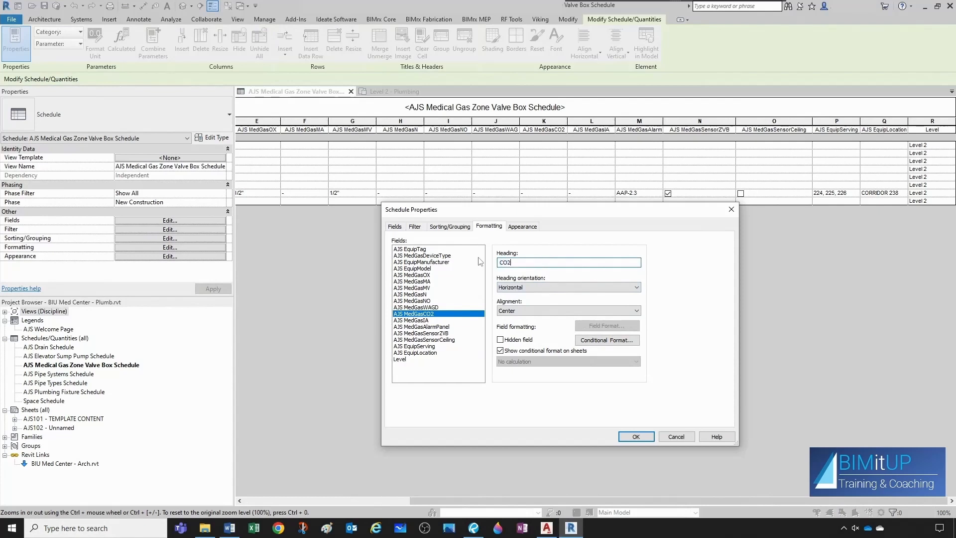
click(428, 320)
drag(563, 262, 500, 262)
text(IA)
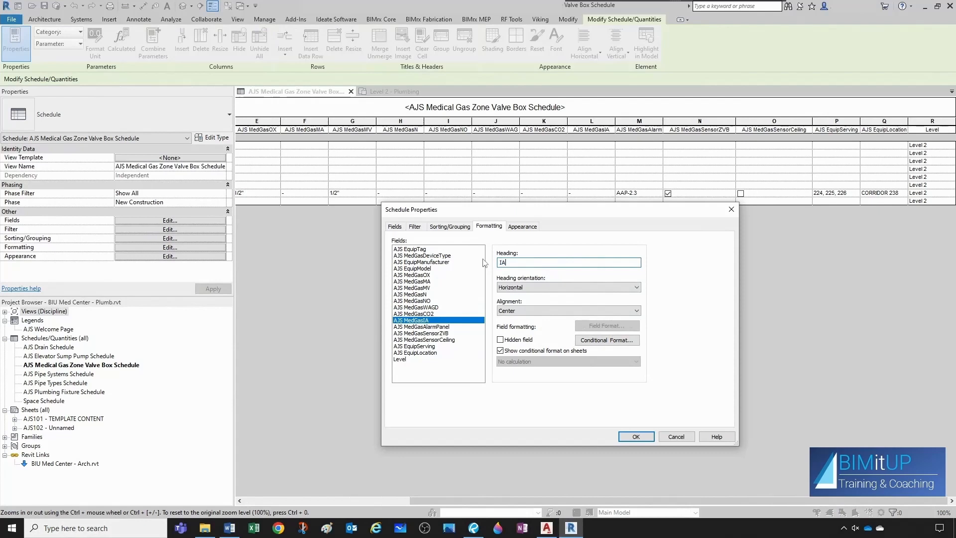
- Set the heading of the AJS MedGasAlarmPanel field to MONITORED BY ALARM PANEL
click(434, 327)
click(566, 263)
click(565, 262)
drag(565, 262, 498, 262)
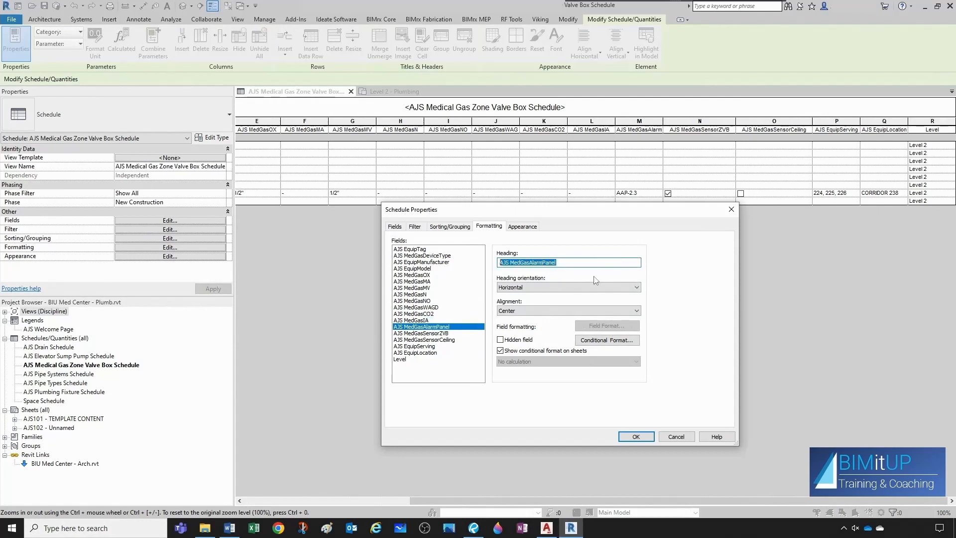
text(MONITORED BY ALARM PANEL)
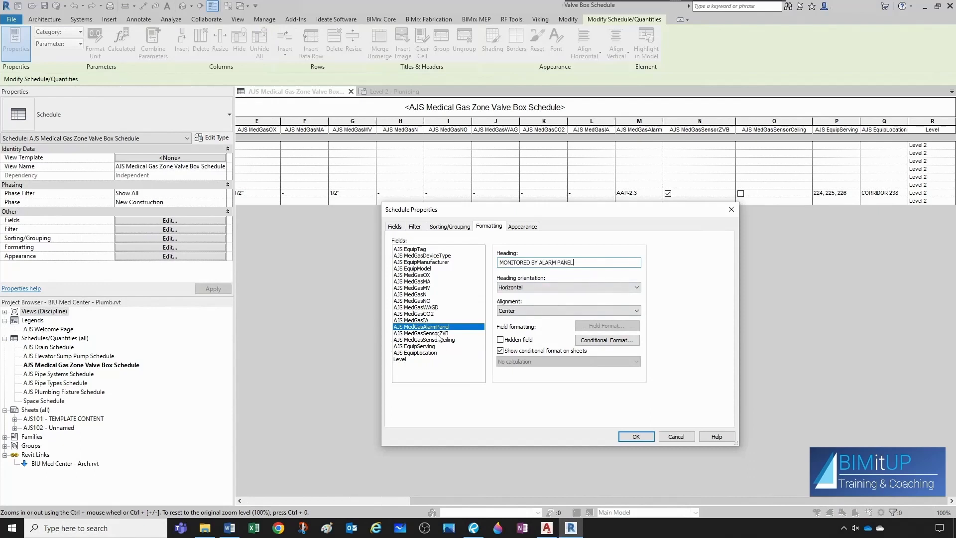
- Set the heading of AJS MedGasSensorZVB to INSIDE ZVB and of AJS MedGasSensorCeiling to MAIN ABOVE CEILING
click(438, 334)
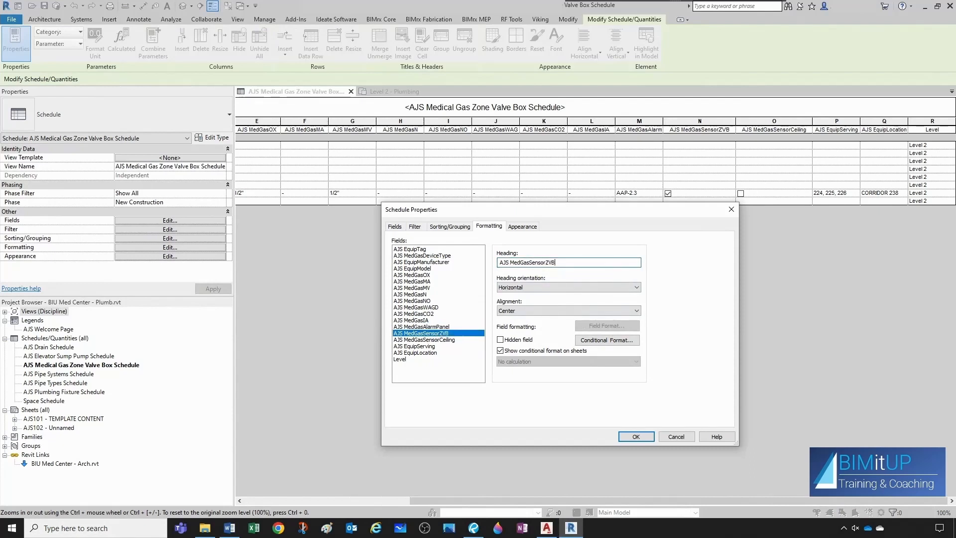
drag(555, 262, 500, 262)
text(INS)
click(445, 340)
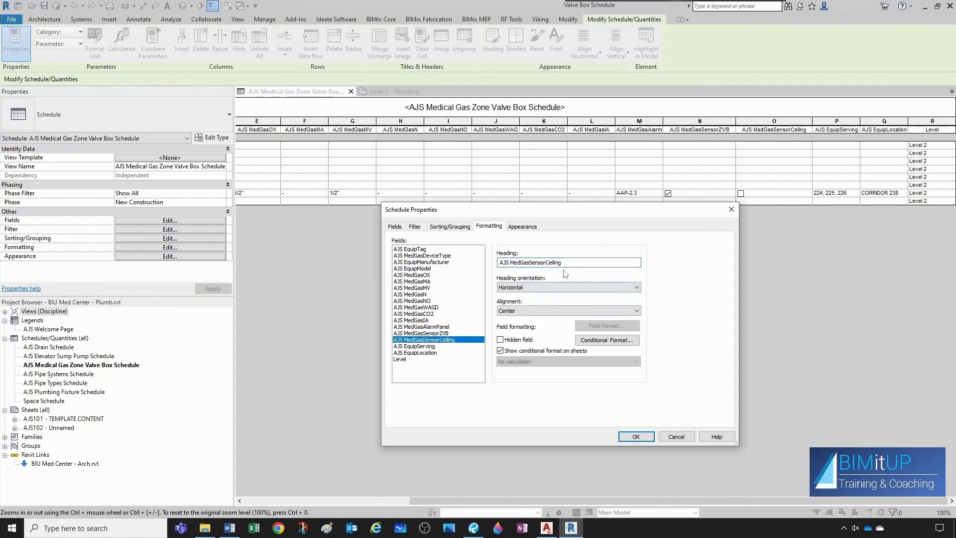
drag(561, 263, 498, 263)
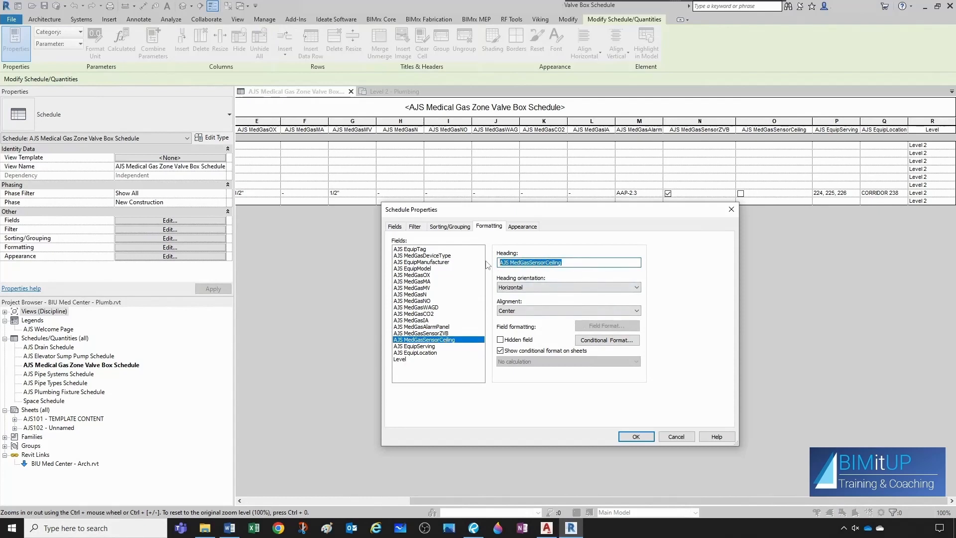
text(MAIN ABOVE CEILING)
- Set the heading of the AJS EquipServing field to ROOMS / AREA/ EQUIPMENT SERVED
click(437, 346)
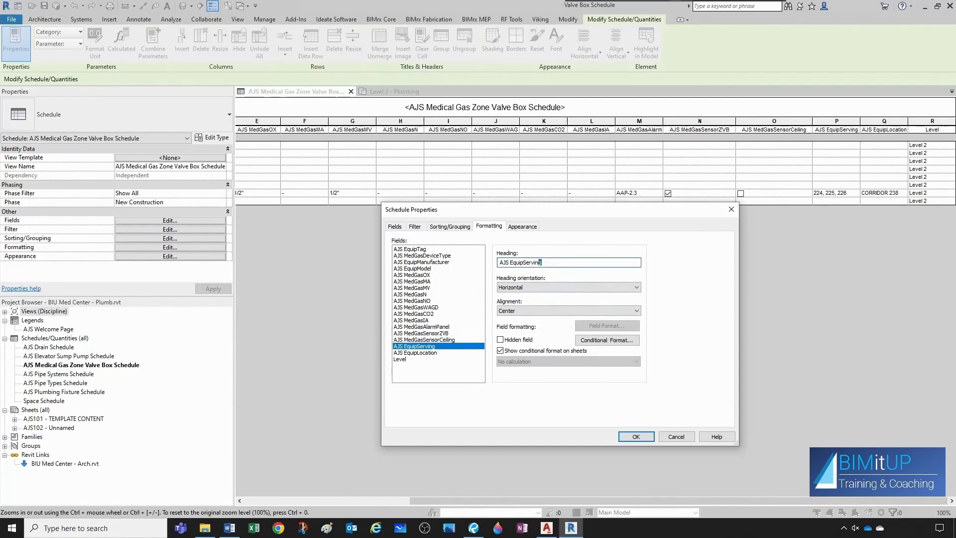
drag(542, 262, 493, 268)
text(T)
text(ROOM)
text(S / )
text(AREA)
text(/ EQ)
text(UIPMENT SER)
click(431, 359)
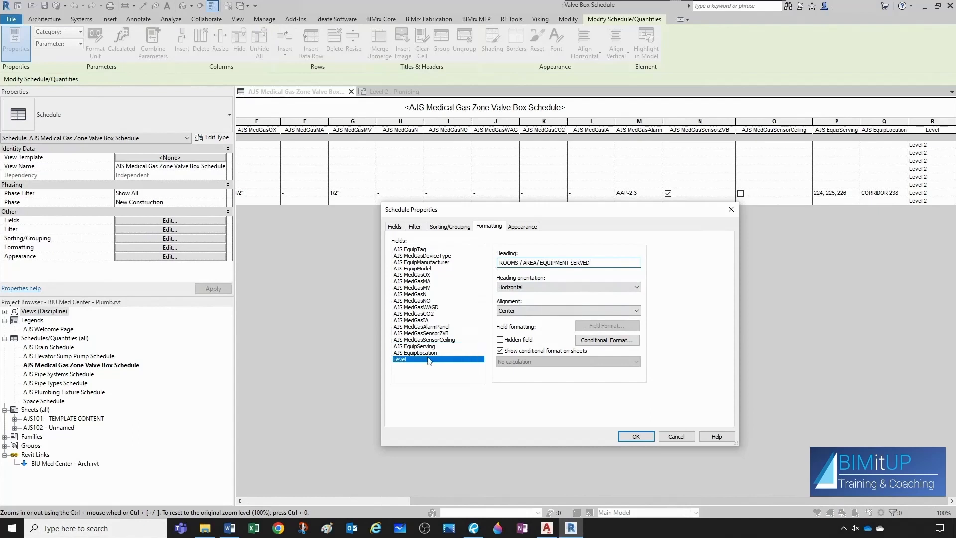
- Set the heading of the AJS EquipLocation field to LOCATION and apply the schedule formatting
click(438, 353)
drag(545, 263, 486, 263)
text(LOCATION)
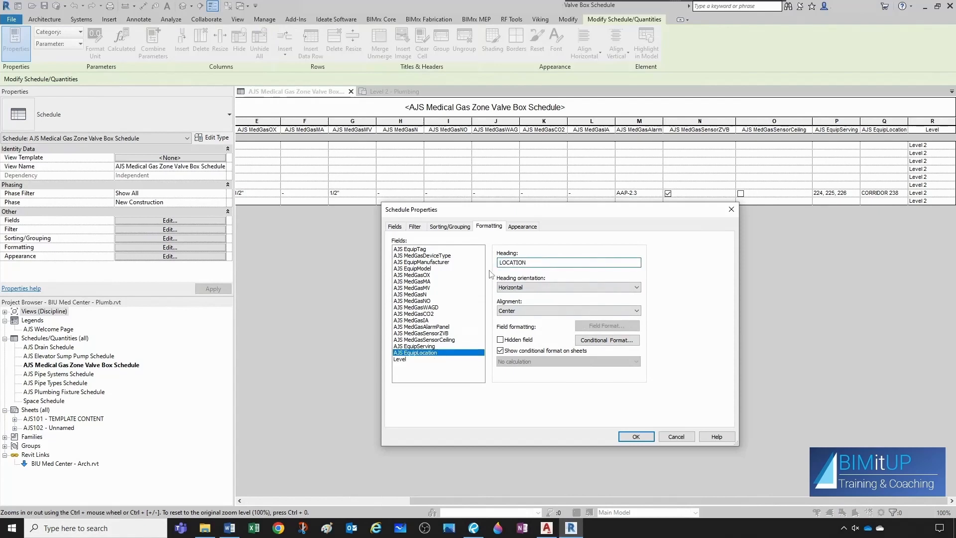
click(406, 359)
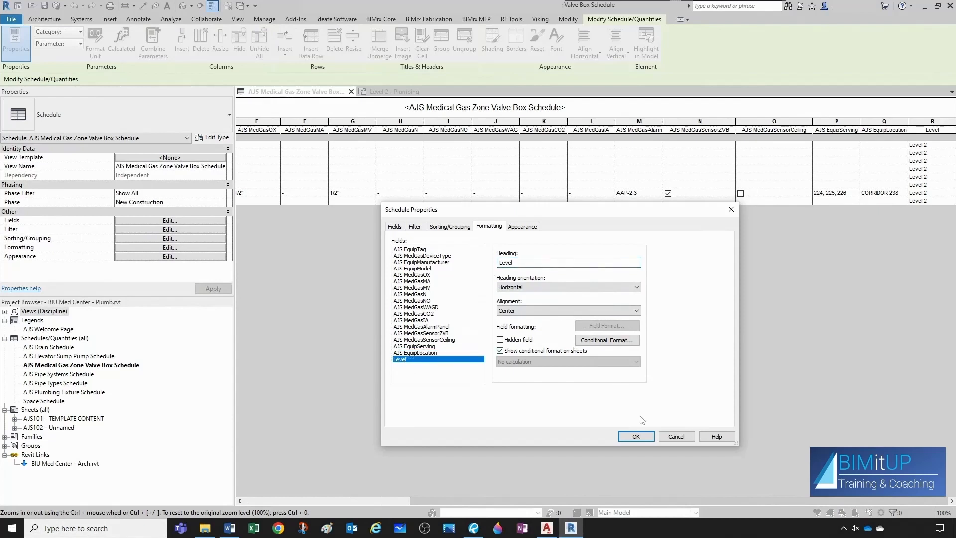
click(643, 436)
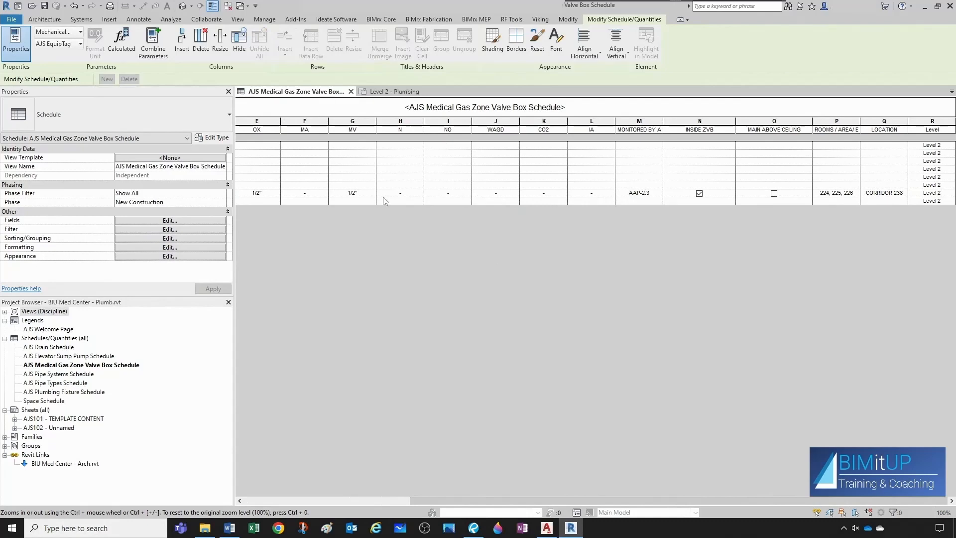
- Open sheet AJS102 and examine the zone valve box schedule with its new headings and alignment
double_click(60, 428)
scroll(491, 124, up, 4)
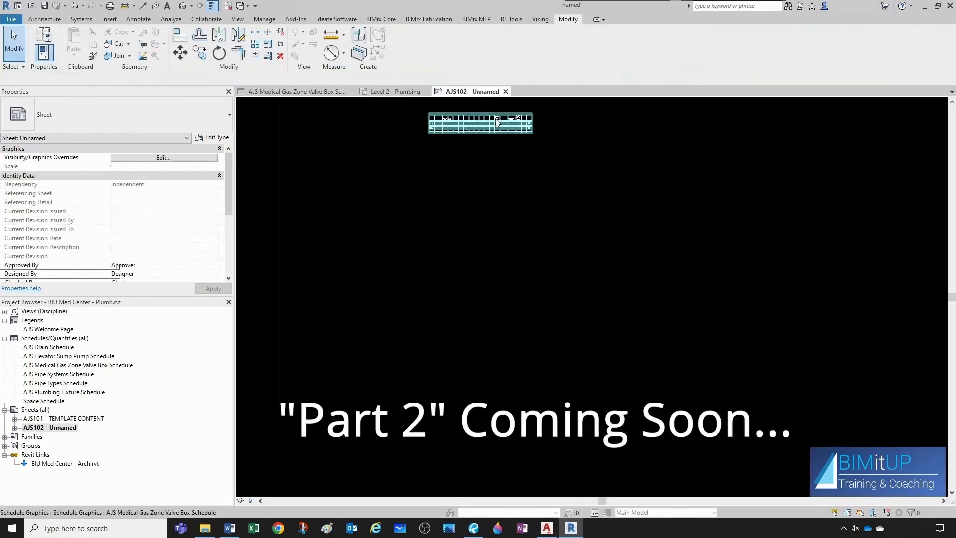
scroll(491, 123, up, 3)
scroll(475, 153, up, 2)
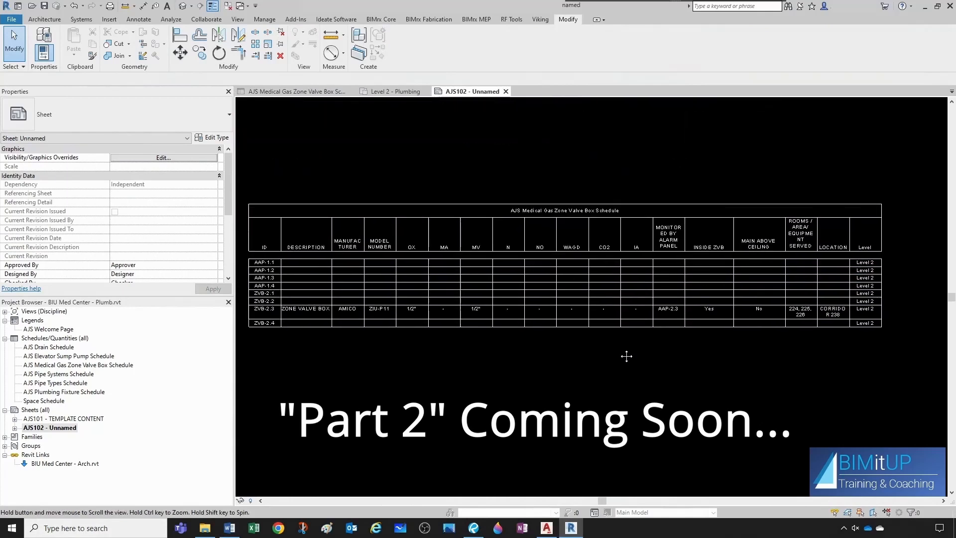